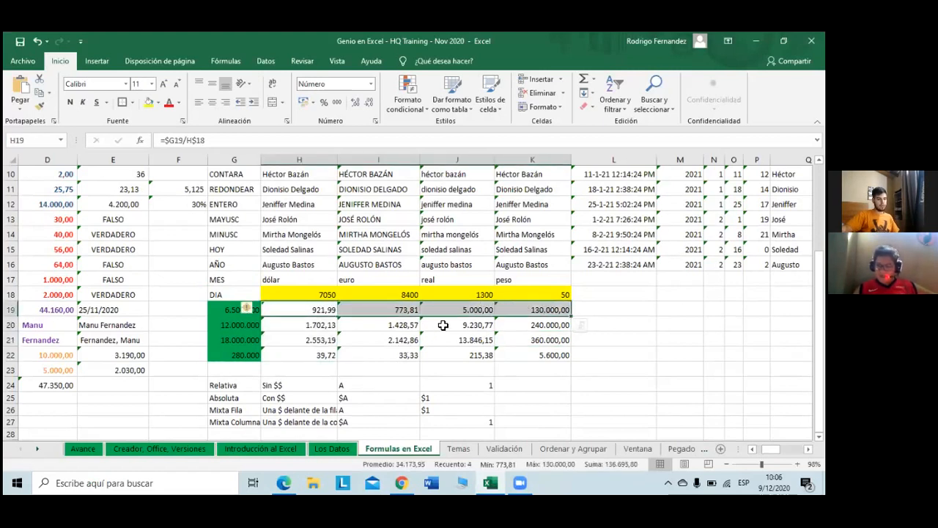
# Step: Inspect the K22 formula, try swapping K$18 for K21, then cancel to keep the original
pyautogui.click(443, 325)
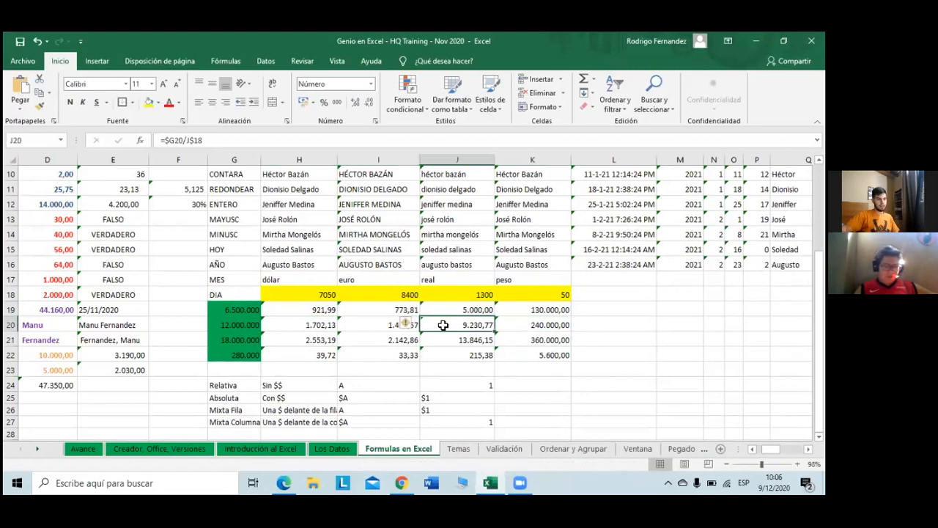
pyautogui.doubleClick(542, 355)
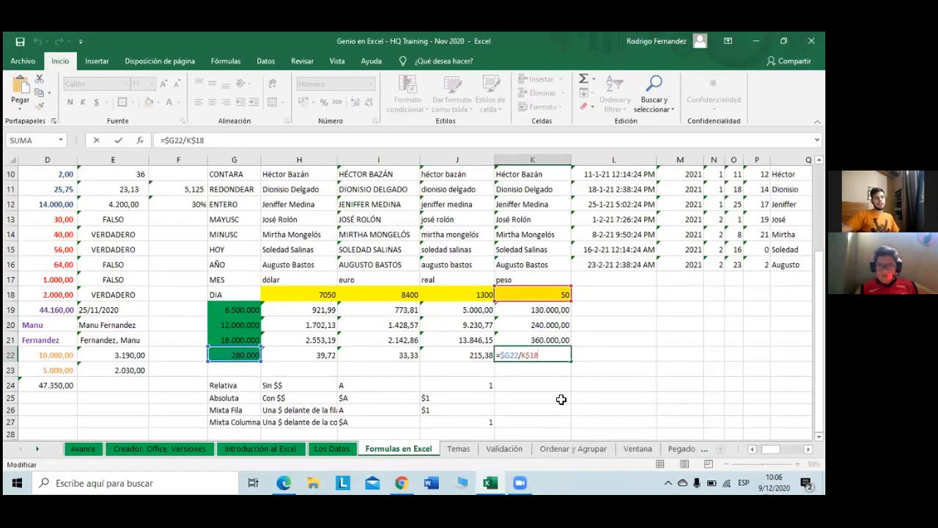
pyautogui.doubleClick(557, 363)
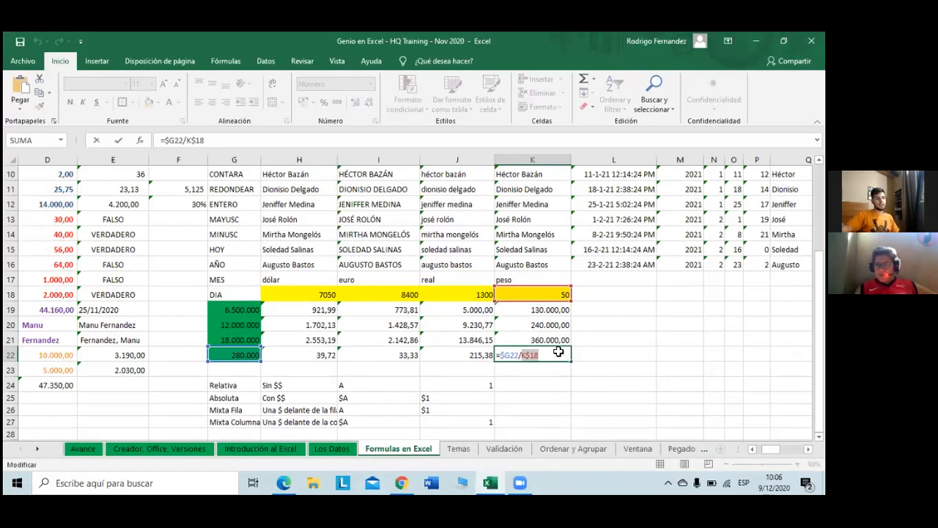
pyautogui.click(557, 343)
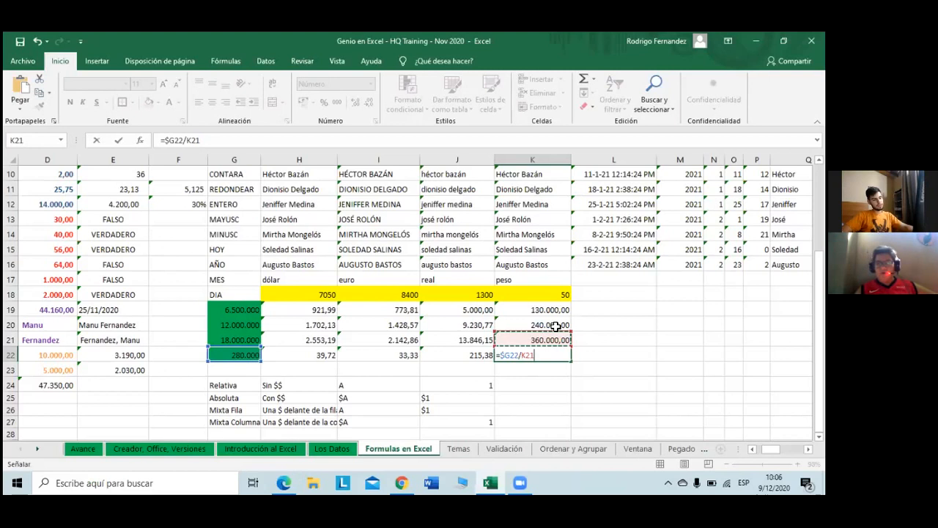
pyautogui.press('Escape')
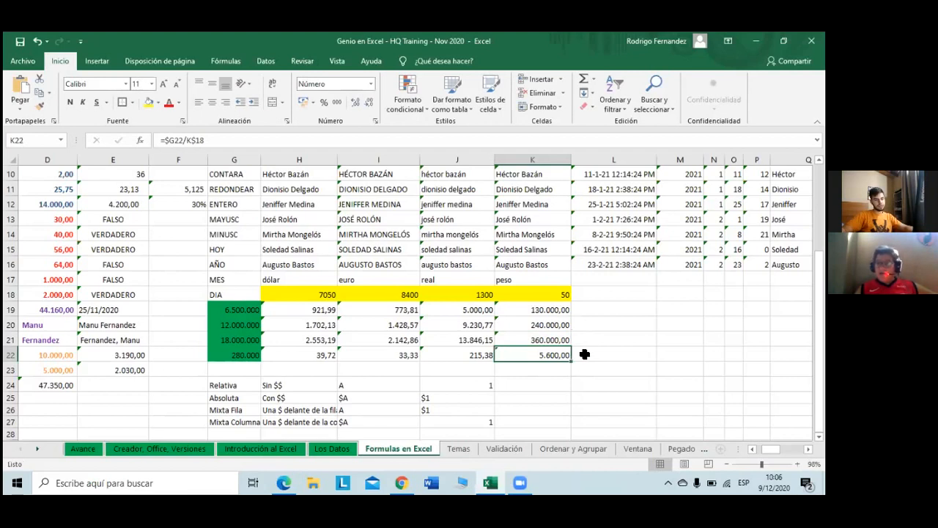
# Step: Bring row 1 into view and shift the view from column A over to column G
pyautogui.click(584, 354)
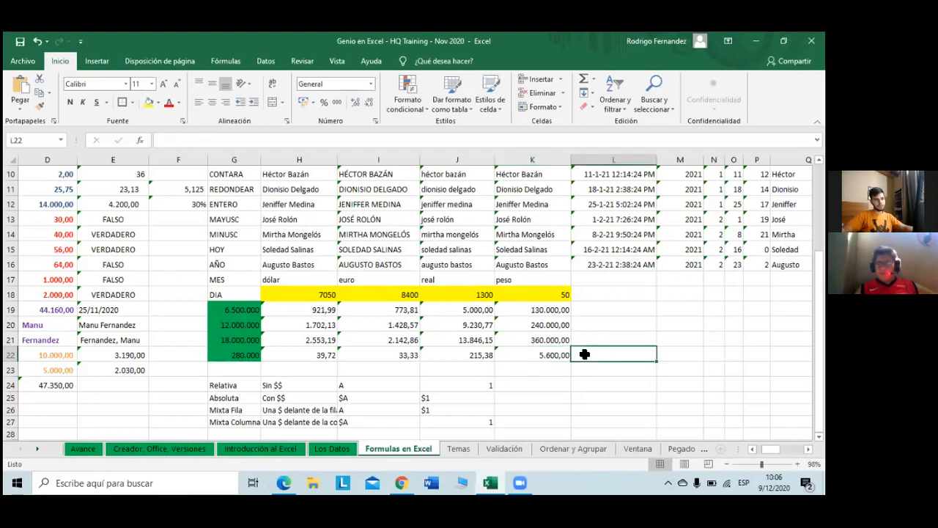
pyautogui.scroll(1, 585, 354)
pyautogui.scroll(-1, 584, 354)
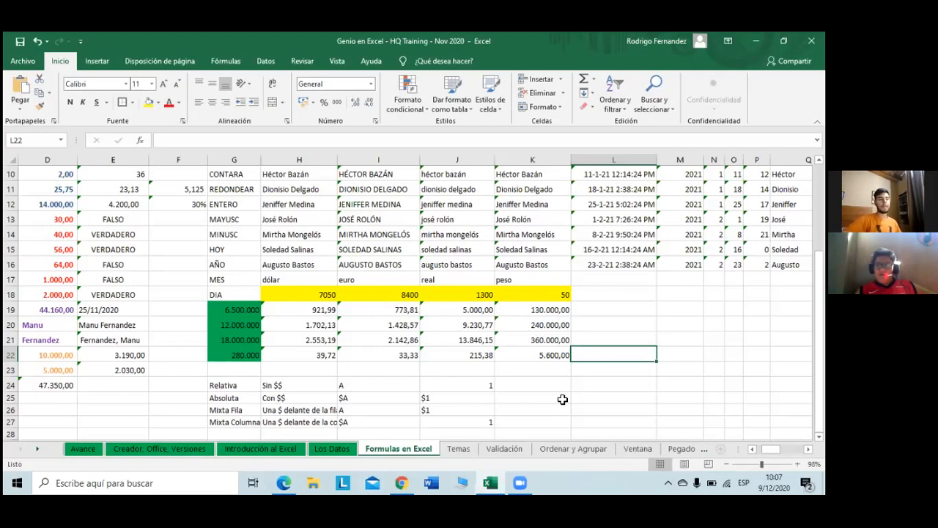
pyautogui.scroll(3, 507, 358)
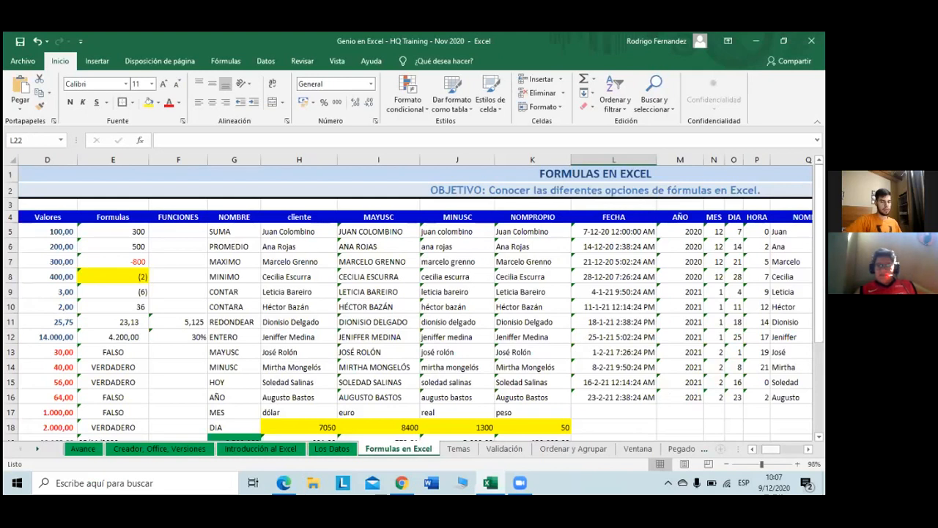
pyautogui.moveTo(771, 449); pyautogui.dragTo(766, 448)
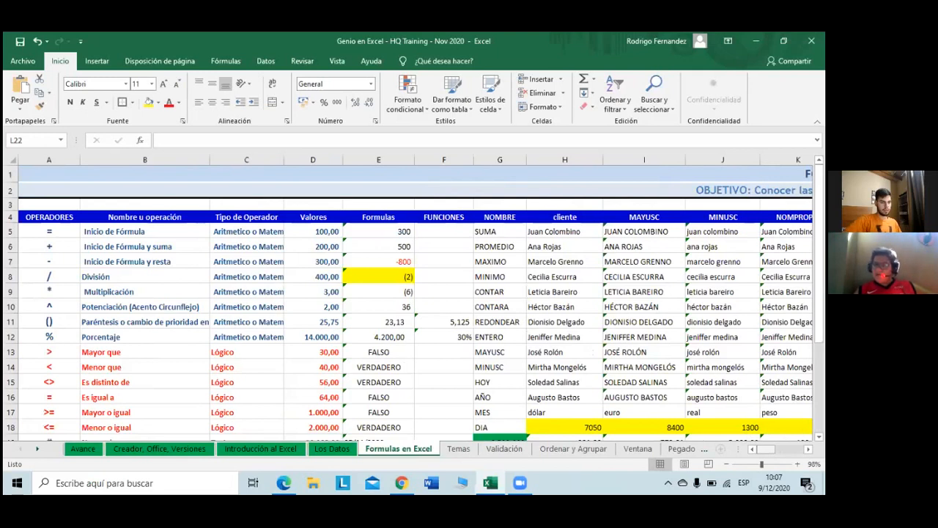
pyautogui.moveTo(766, 448); pyautogui.dragTo(774, 449)
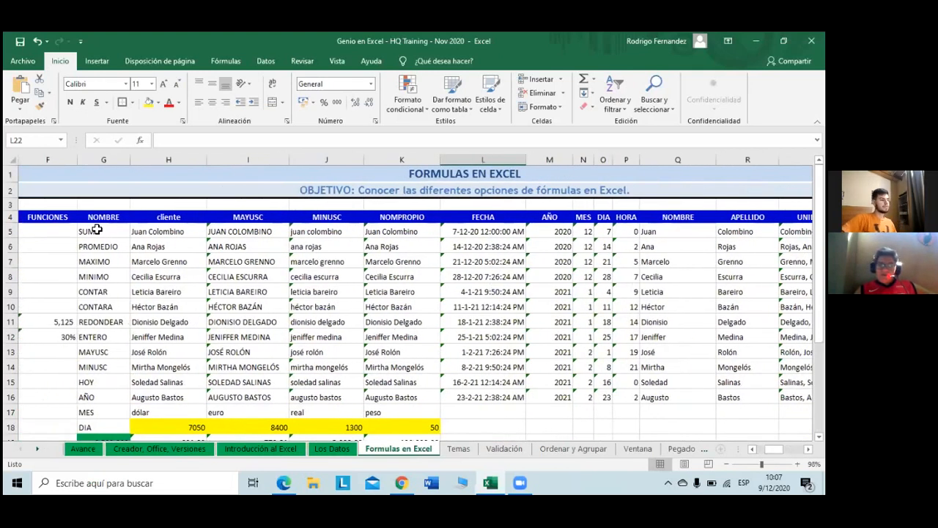
pyautogui.click(96, 229)
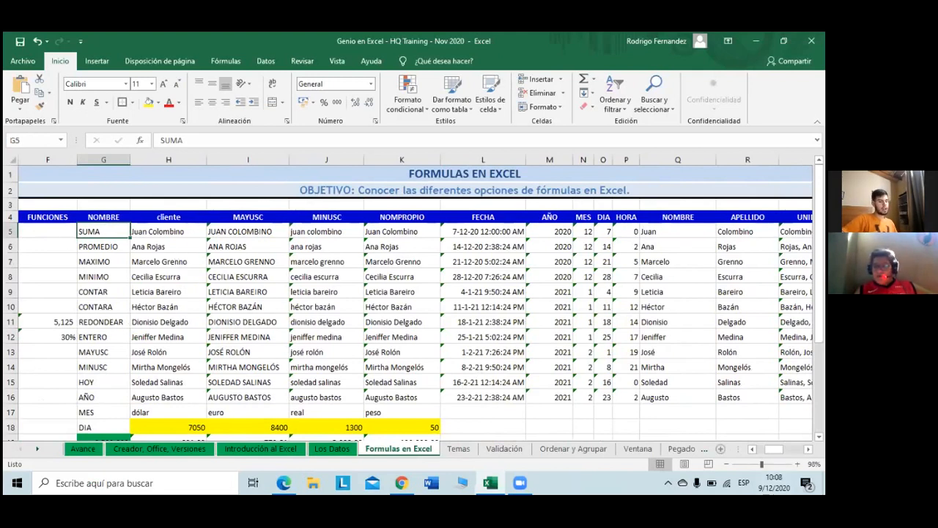
pyautogui.hscroll(-1, 415, 308)
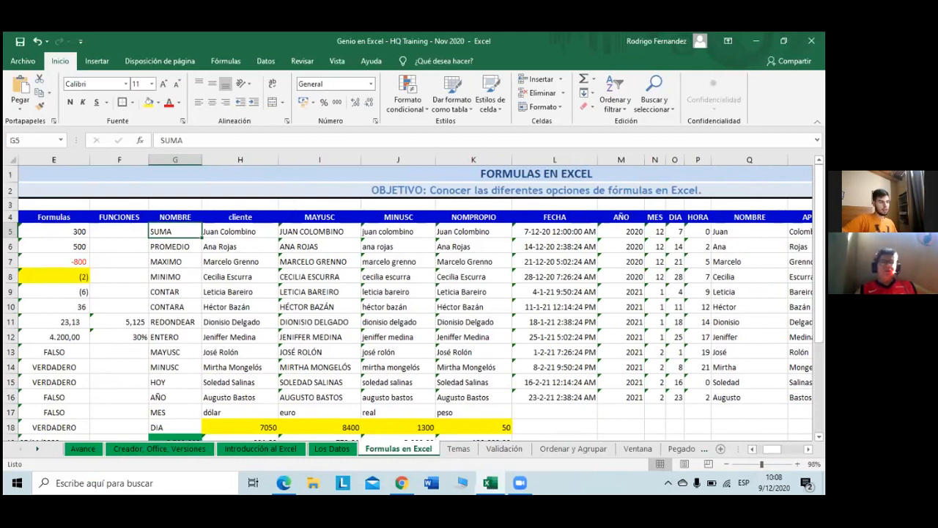
pyautogui.click(111, 233)
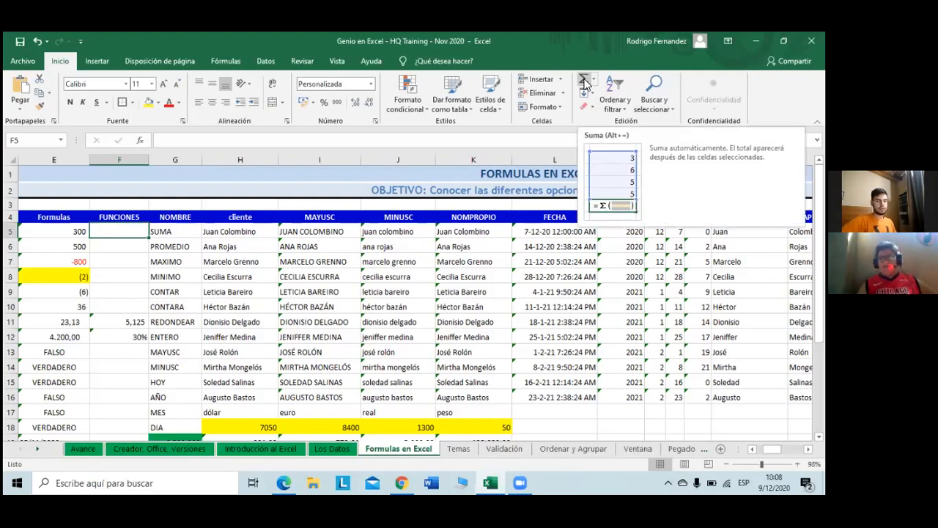
# Step: Enter =SUMA(E5:E12) in F5 with AutoSum, returning 4.251
pyautogui.click(585, 82)
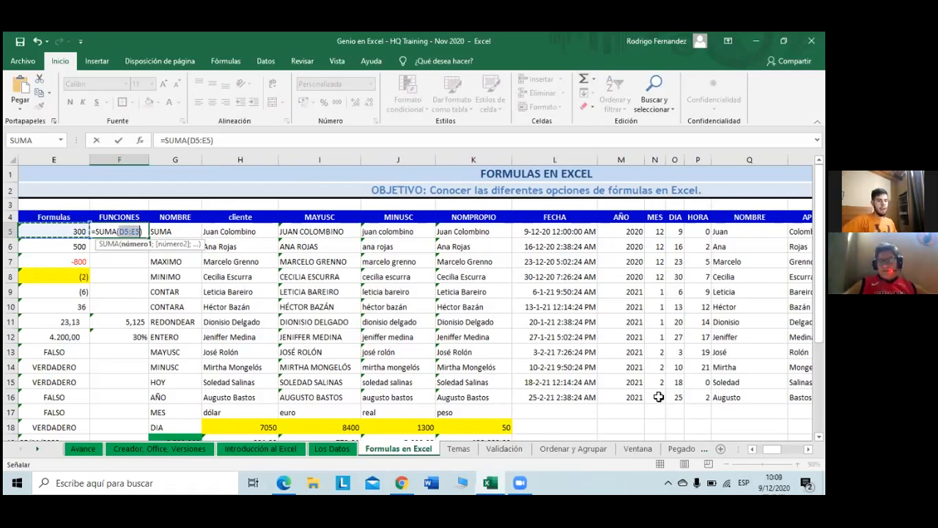
pyautogui.click(752, 448)
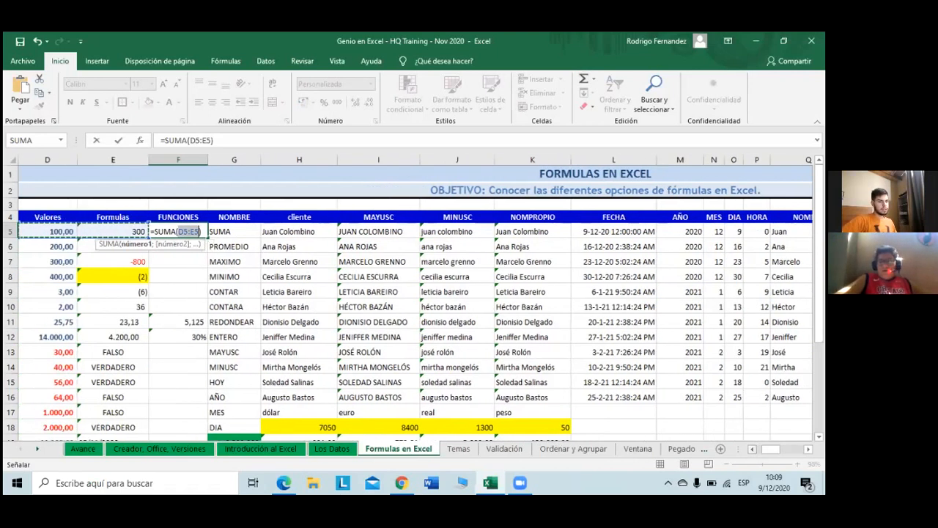
pyautogui.click(752, 448)
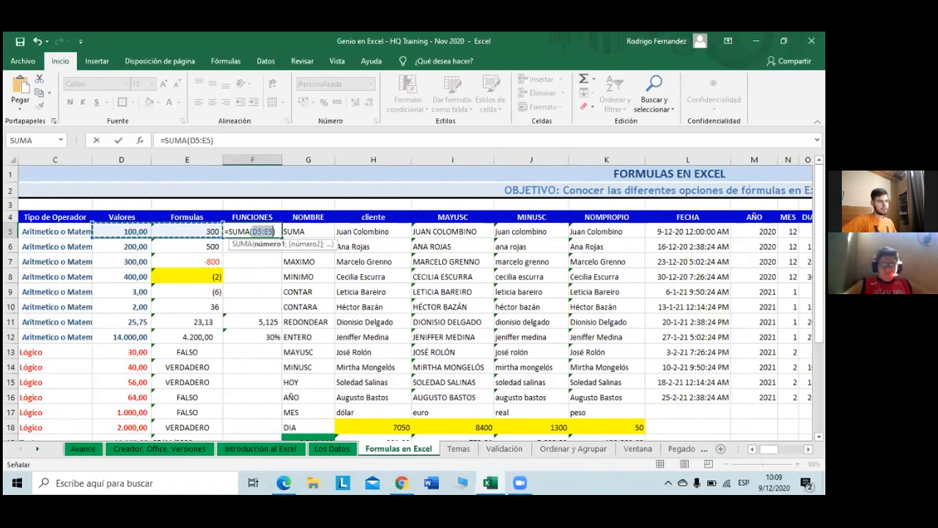
pyautogui.click(809, 449)
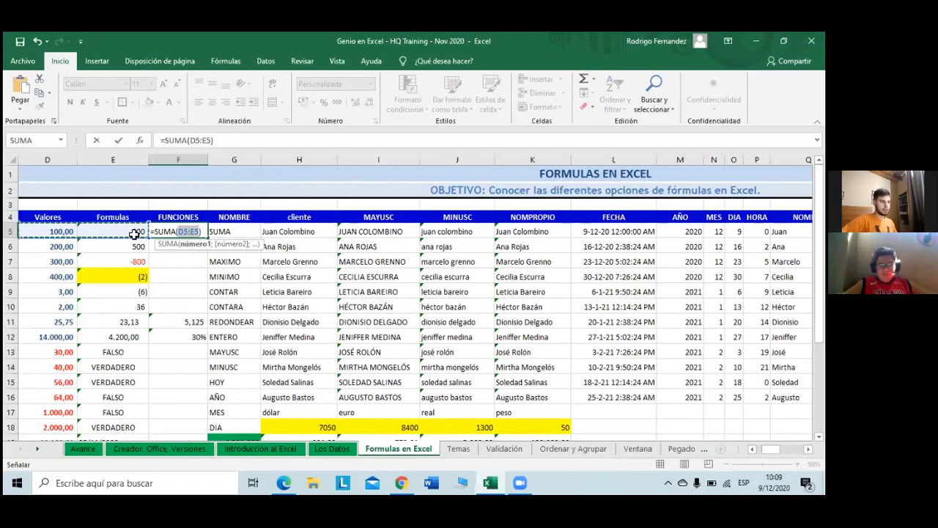
pyautogui.moveTo(128, 232); pyautogui.dragTo(133, 338)
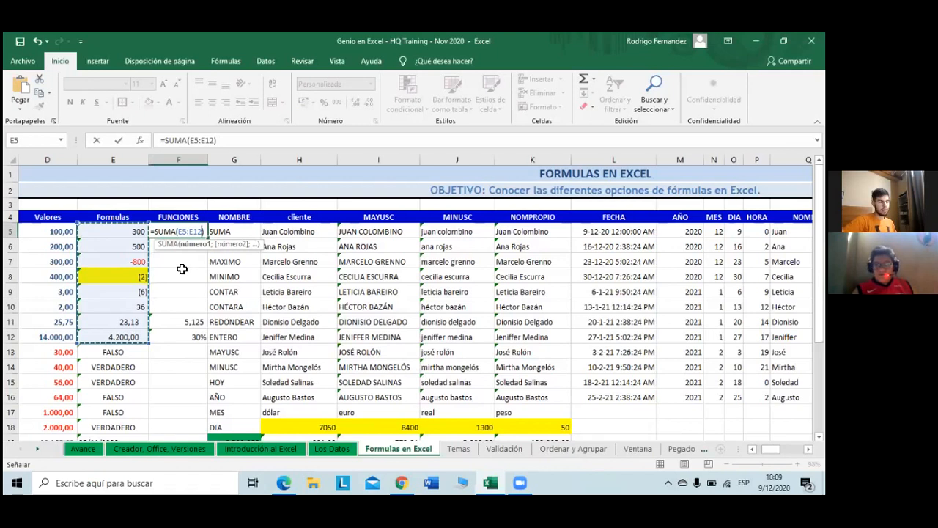
pyautogui.press('Return')
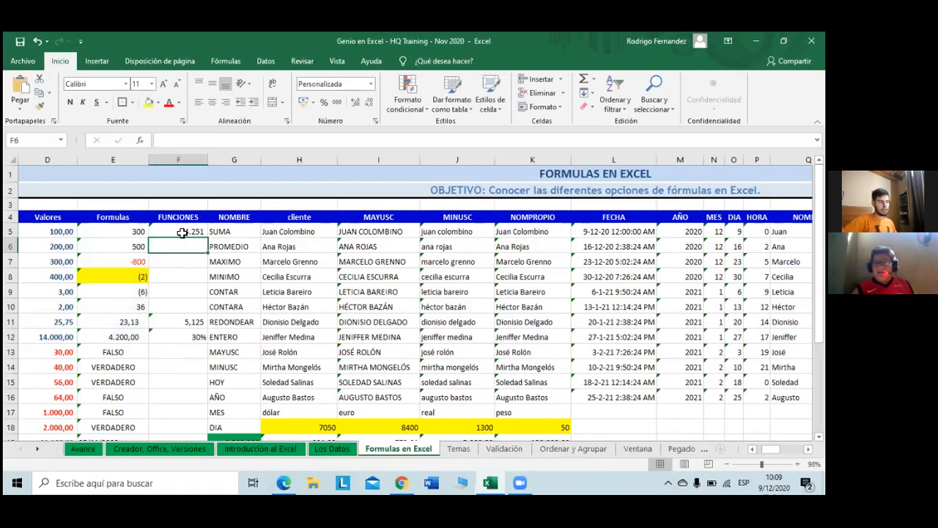
pyautogui.click(182, 233)
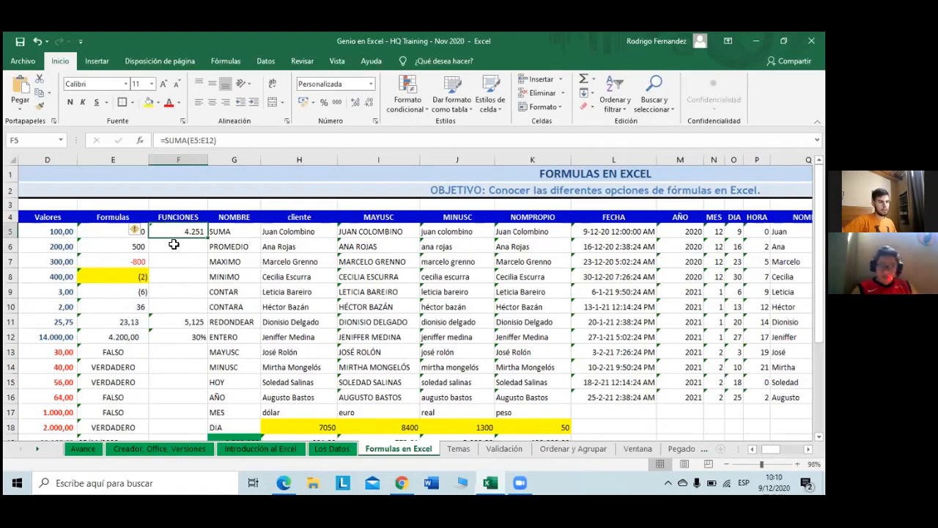
pyautogui.click(101, 233)
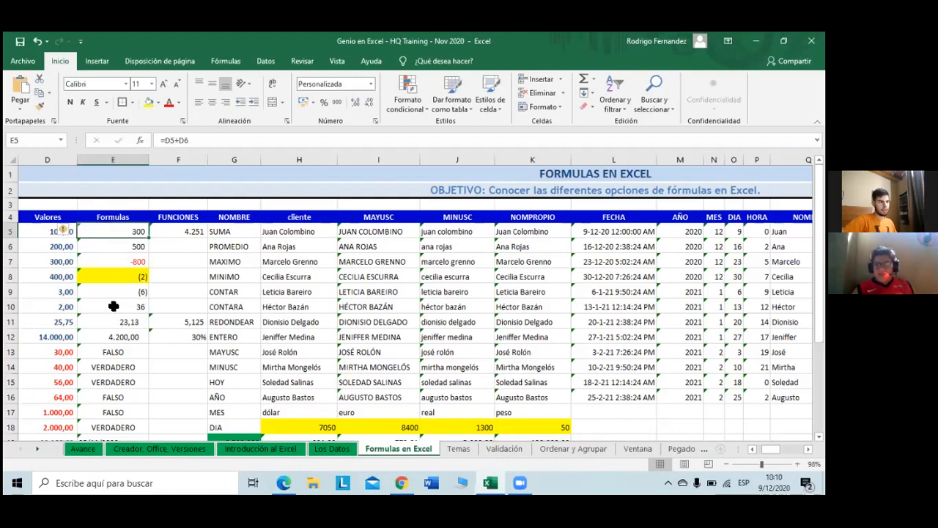
pyautogui.keyDown('shift'); pyautogui.click(122, 336); pyautogui.keyUp('shift')
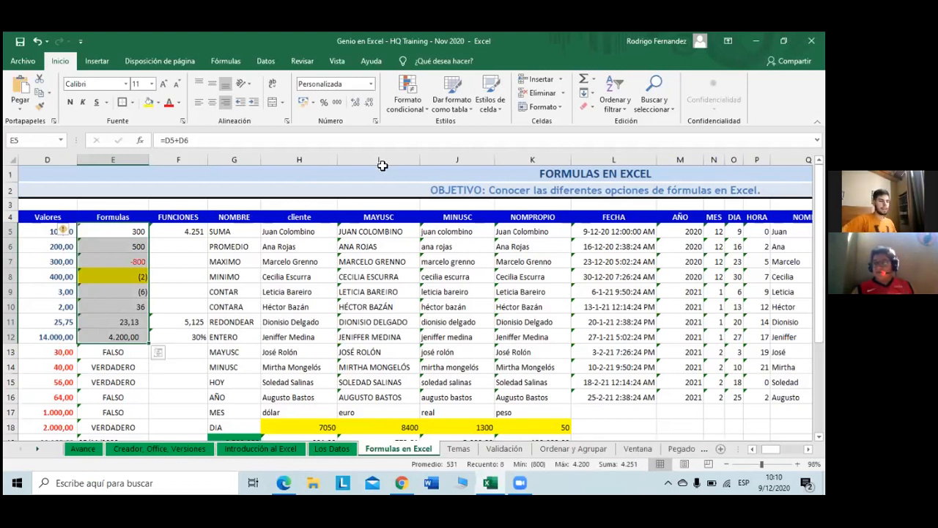
pyautogui.press('Right')
pyautogui.press('Down')
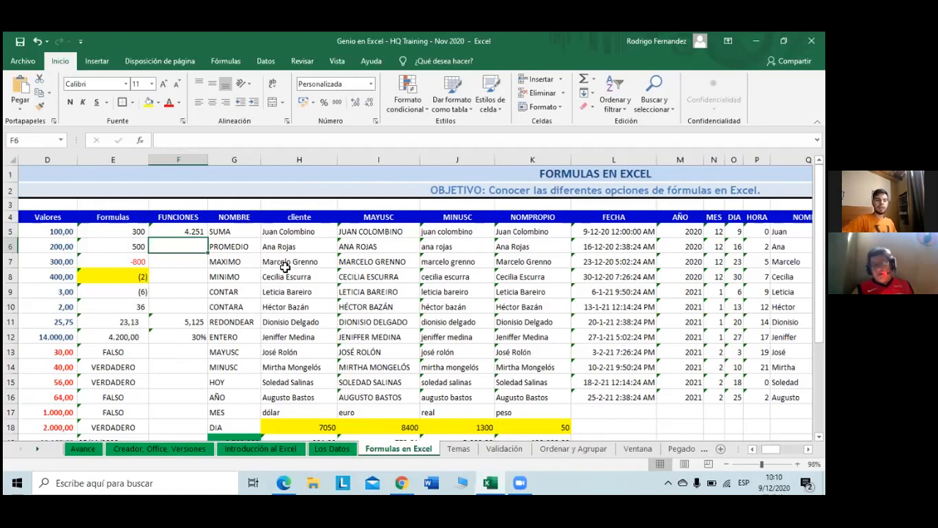
# Step: Insert a PROMEDIO formula in F6 with its range pointed at E5, showing 300,00
pyautogui.click(591, 84)
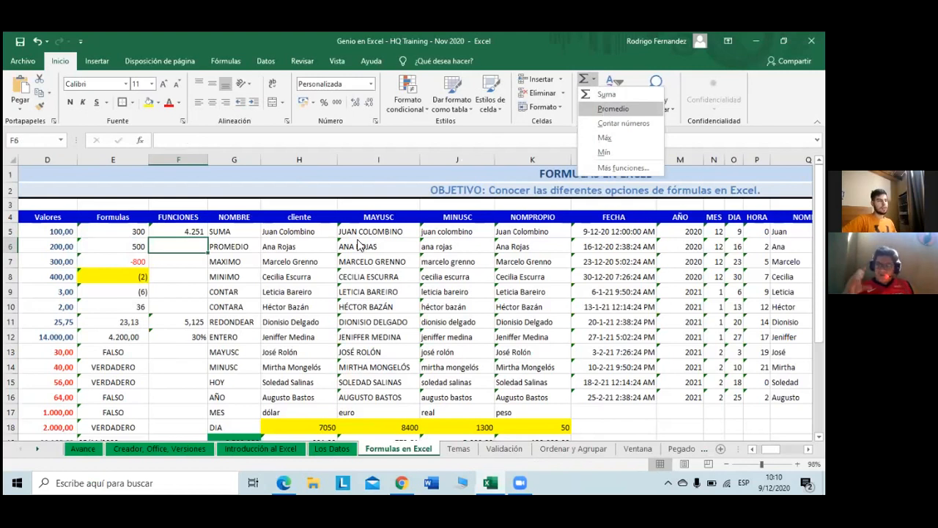
pyautogui.click(605, 112)
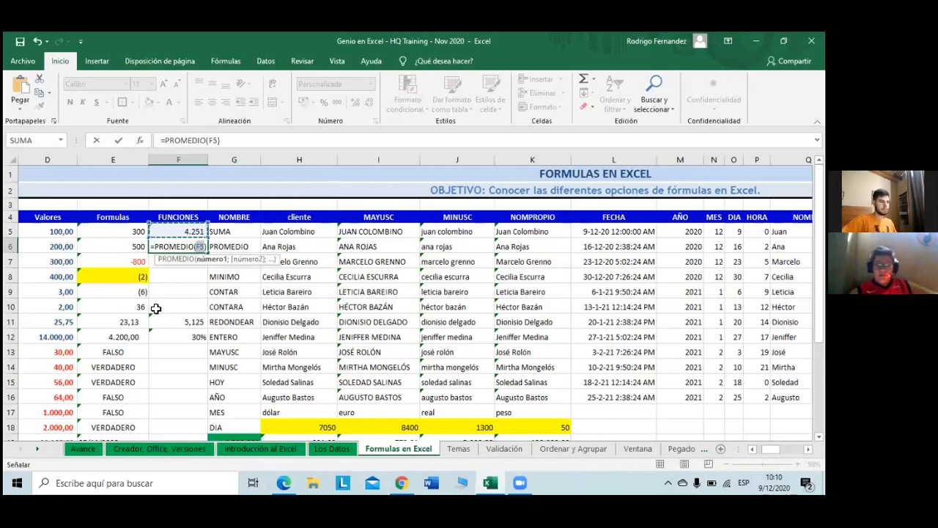
pyautogui.click(167, 227)
pyautogui.moveTo(162, 223); pyautogui.dragTo(126, 229)
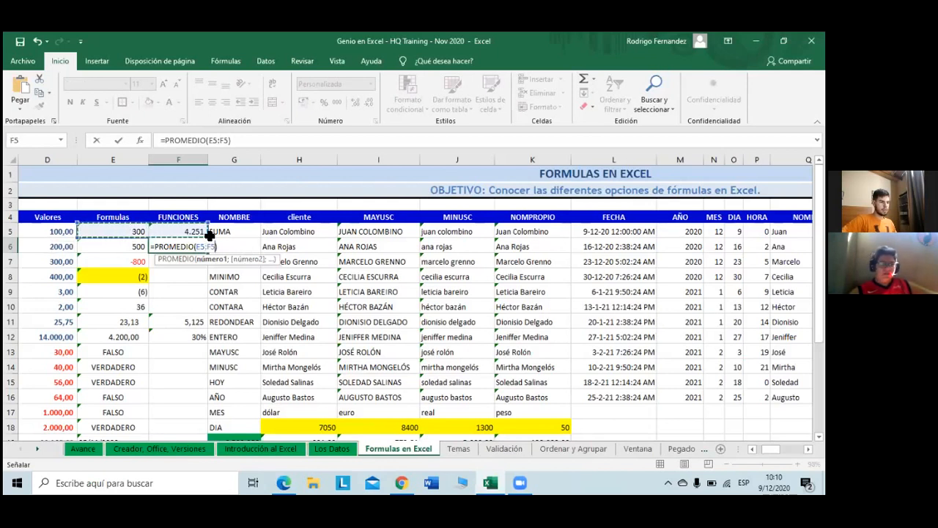
pyautogui.click(118, 232)
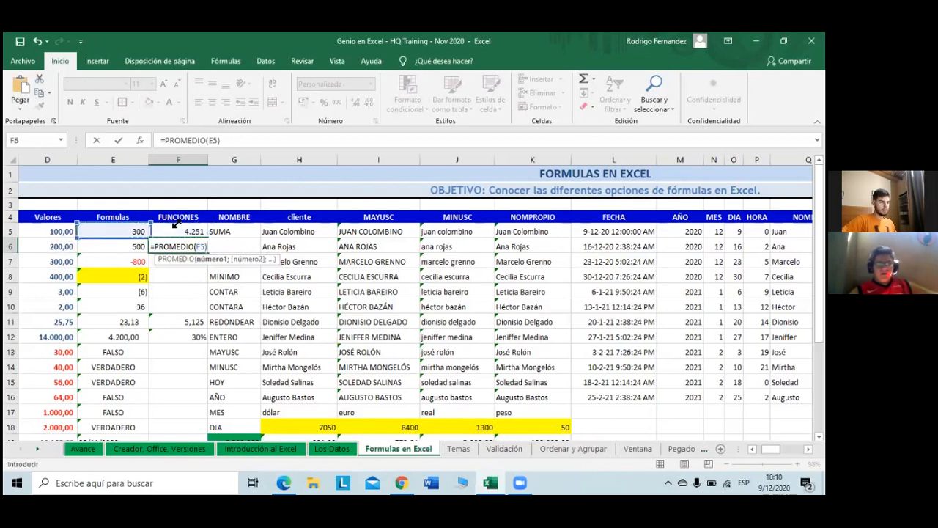
pyautogui.moveTo(118, 232); pyautogui.dragTo(116, 303)
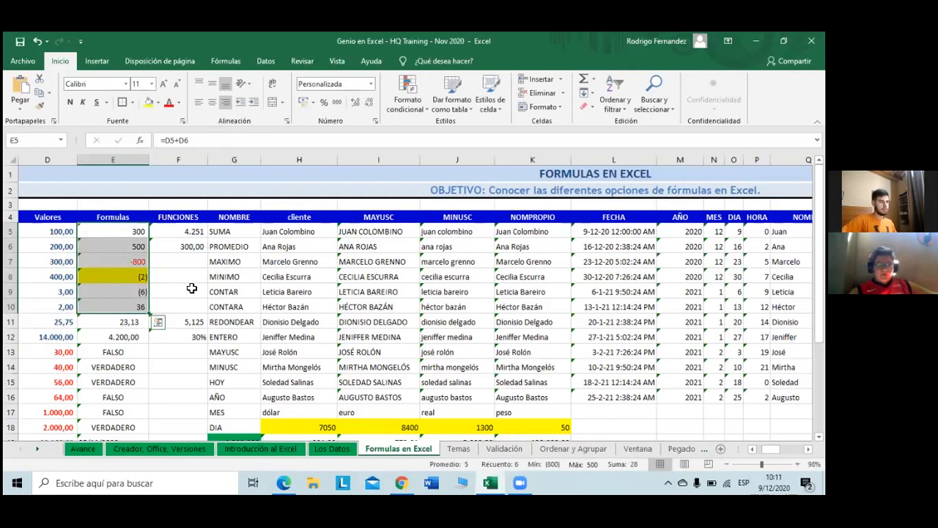
# Step: Clear F6, start a new formula referencing E6, then close the frozen Excel window
pyautogui.click(192, 247)
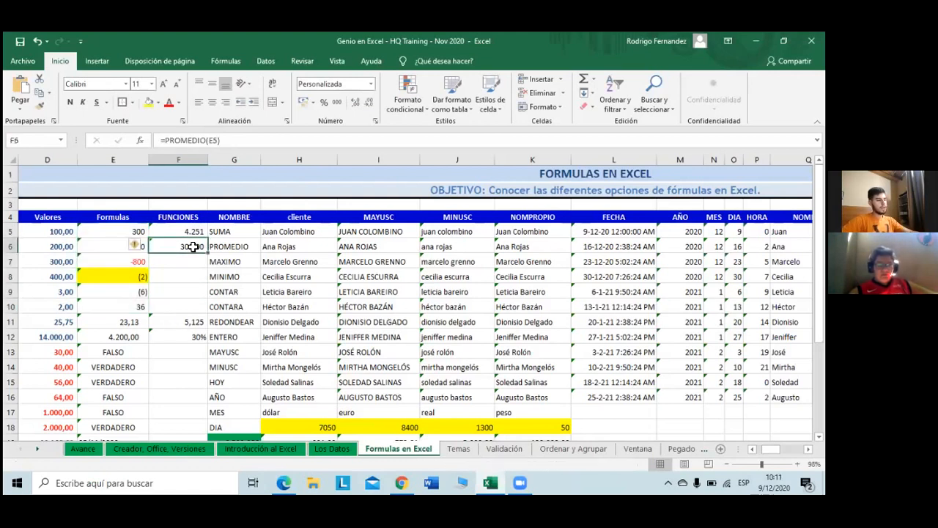
pyautogui.press('BackSpace')
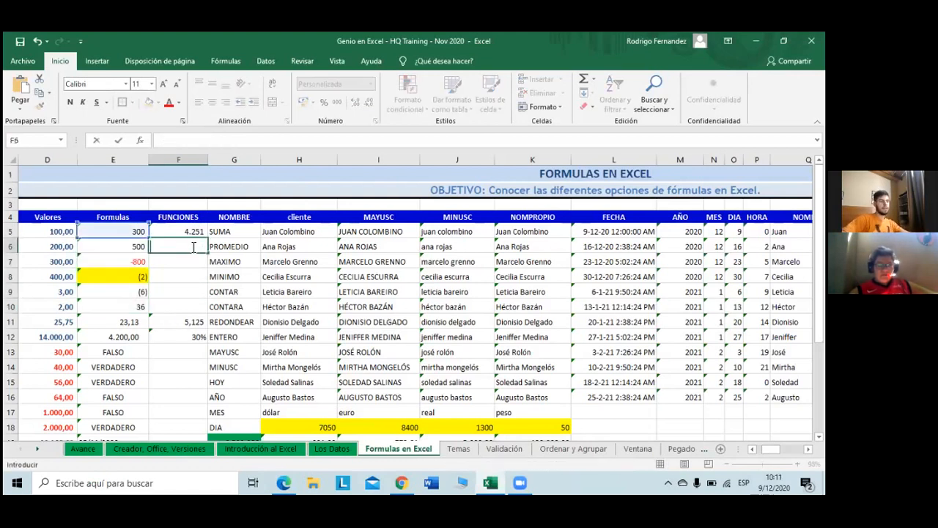
pyautogui.click(140, 250)
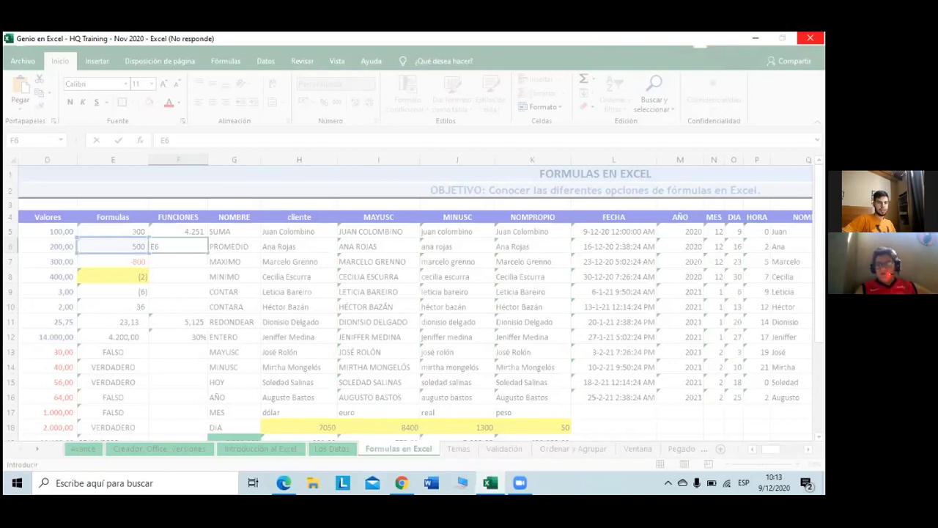
pyautogui.click(810, 38)
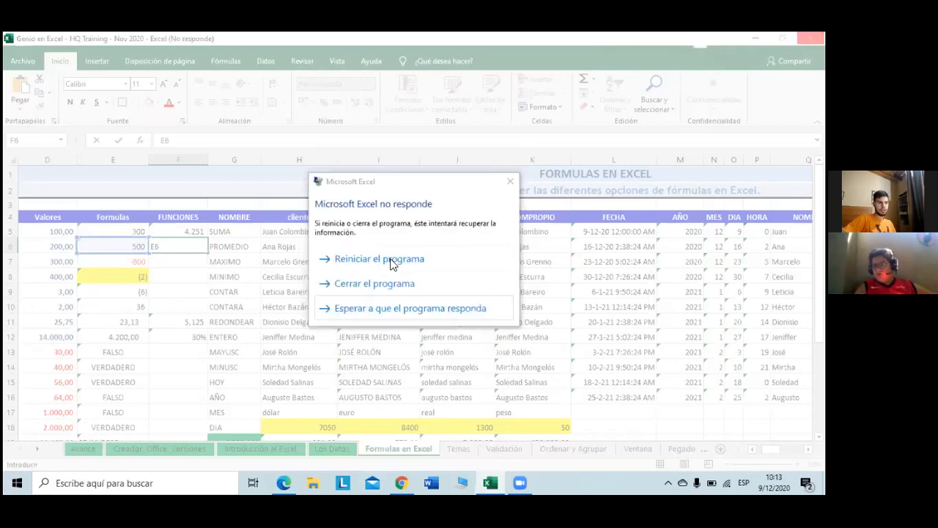
# Step: Choose 'Reiniciar el programa' to restart Excel and reopen the workbook
pyautogui.click(349, 260)
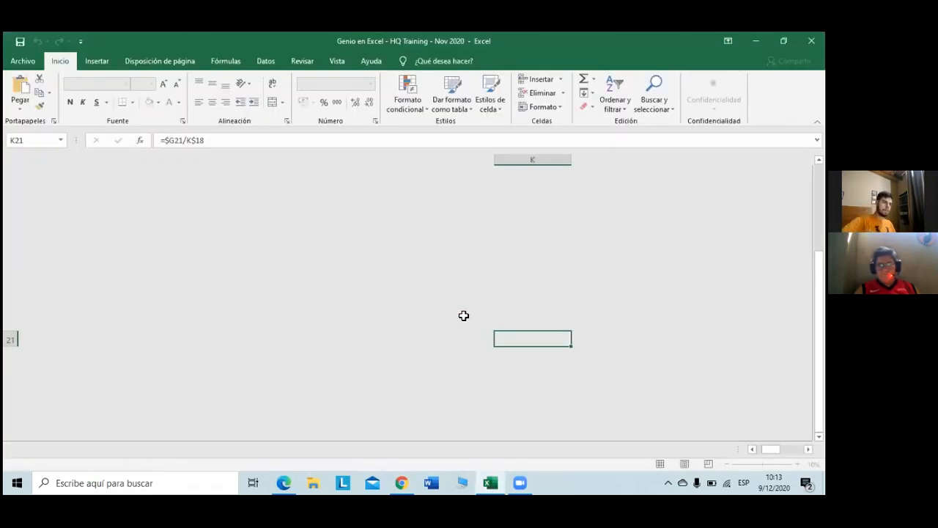
# Step: Select F5 and start an AutoSum formula over the column E values E5:E11
pyautogui.scroll(2, 464, 316)
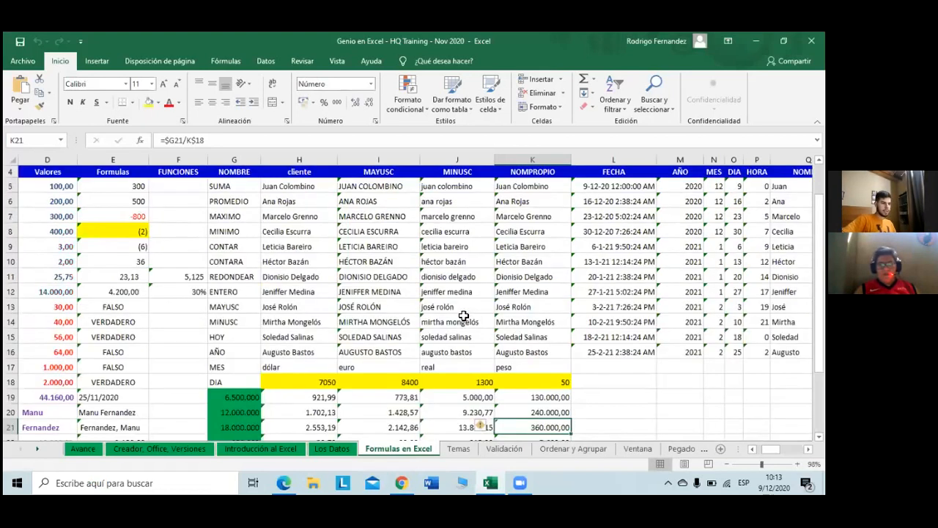
pyautogui.scroll(1, 180, 237)
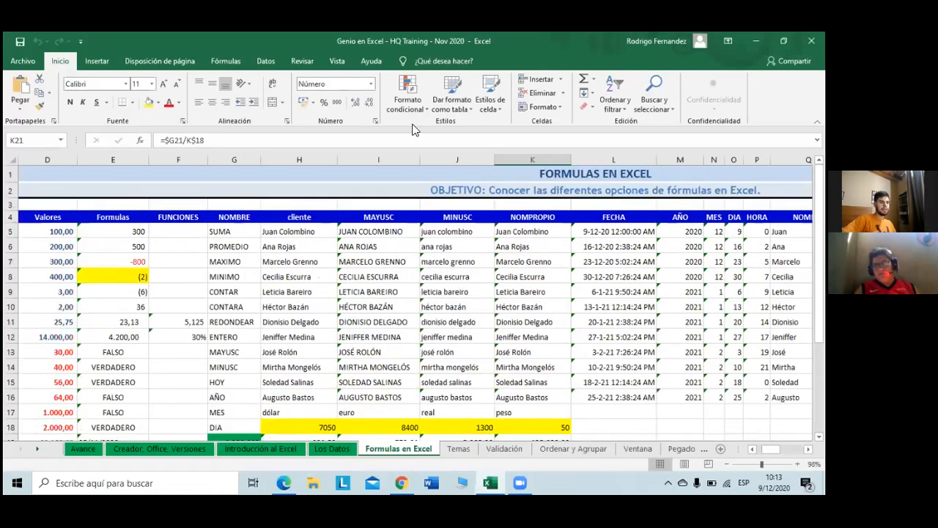
pyautogui.click(180, 233)
pyautogui.click(584, 81)
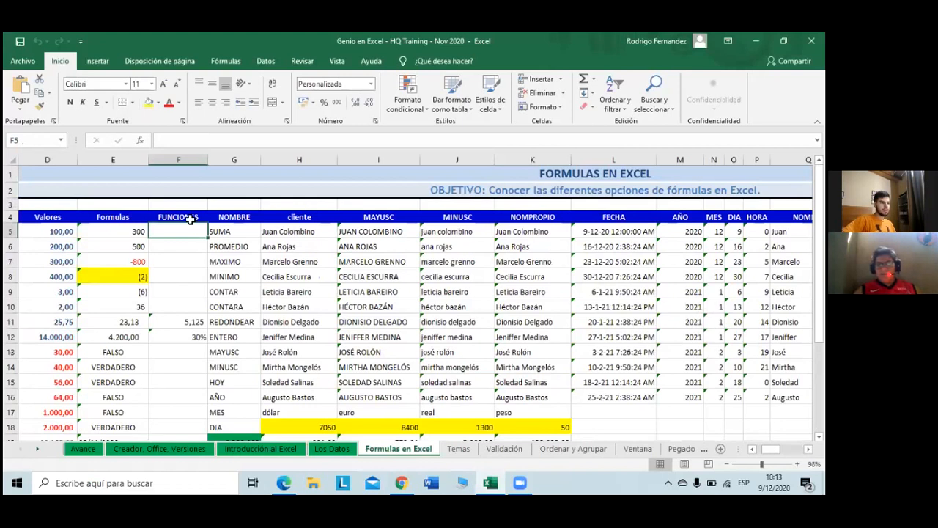
pyautogui.moveTo(100, 229); pyautogui.dragTo(119, 336)
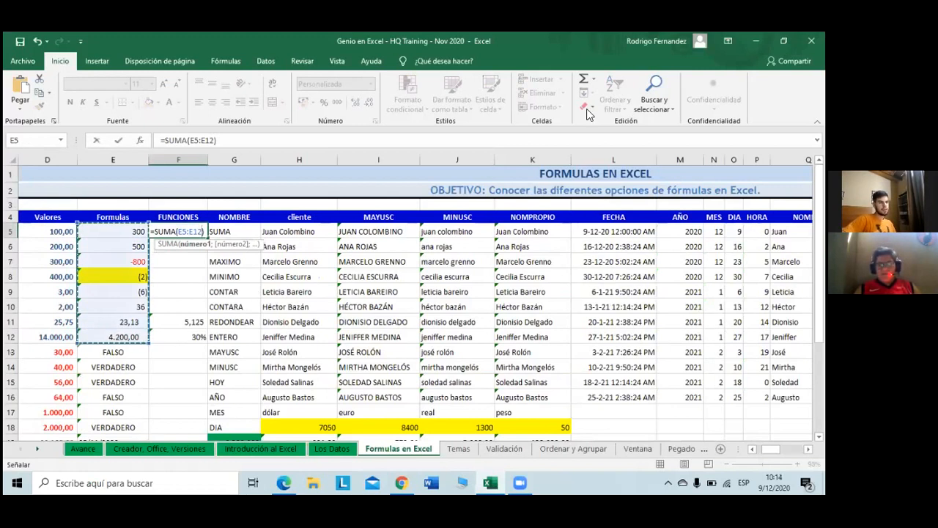
# Step: Commit the F5 sum and fill F6 with =PROMEDIO(E5:E12), giving 531,39
pyautogui.press('Return')
pyautogui.click(594, 79)
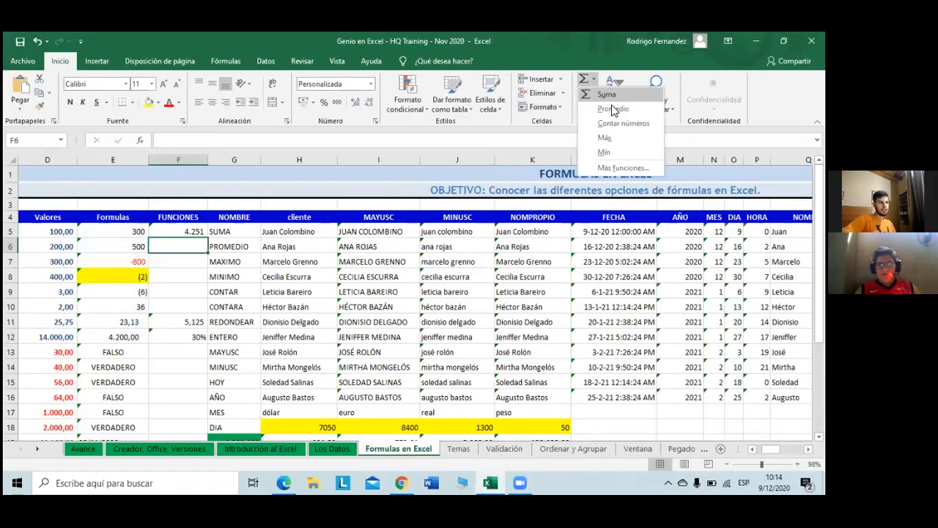
pyautogui.click(613, 110)
pyautogui.moveTo(124, 229); pyautogui.dragTo(122, 335)
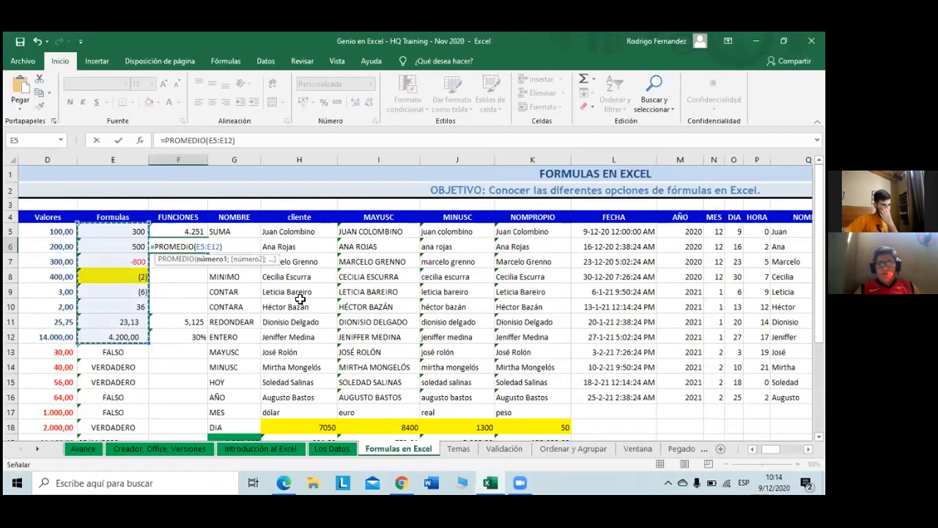
pyautogui.press('Return')
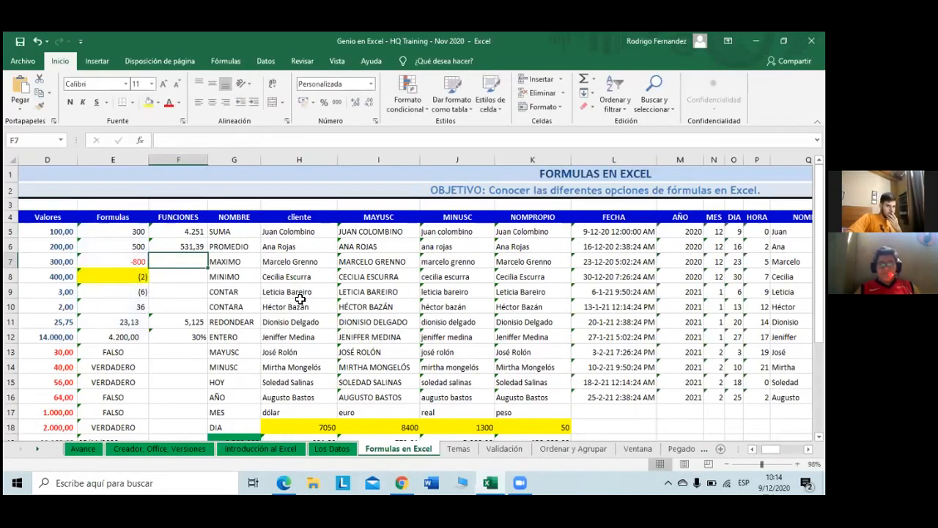
# Step: Check the F6 average formula and select F7 for the next function
pyautogui.click(561, 79)
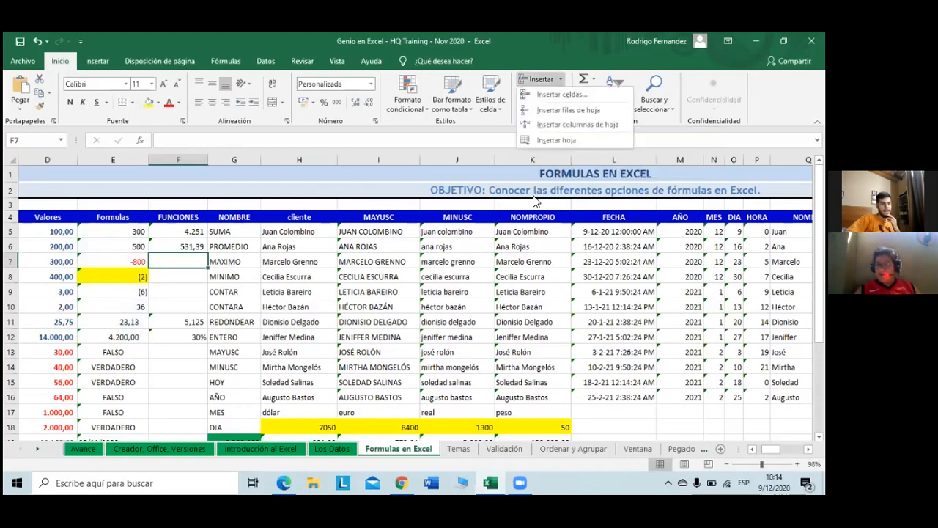
pyautogui.click(443, 136)
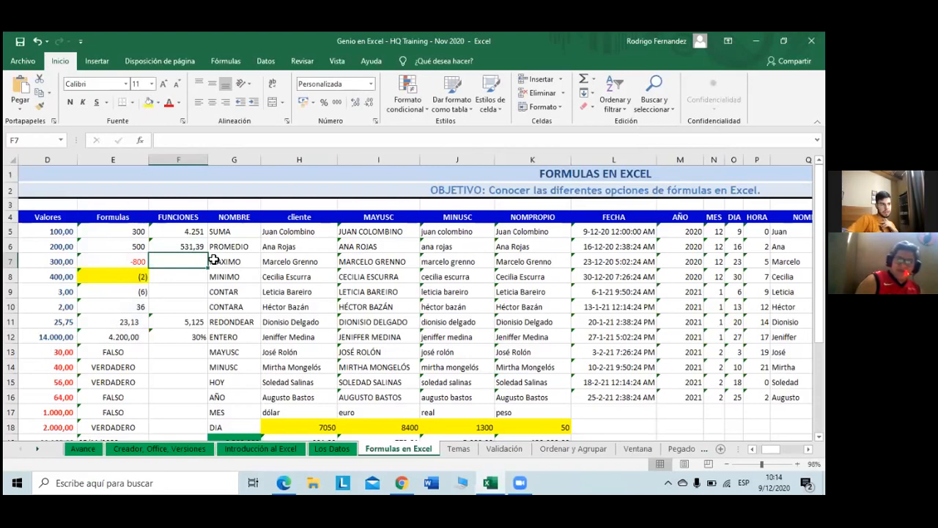
pyautogui.click(187, 244)
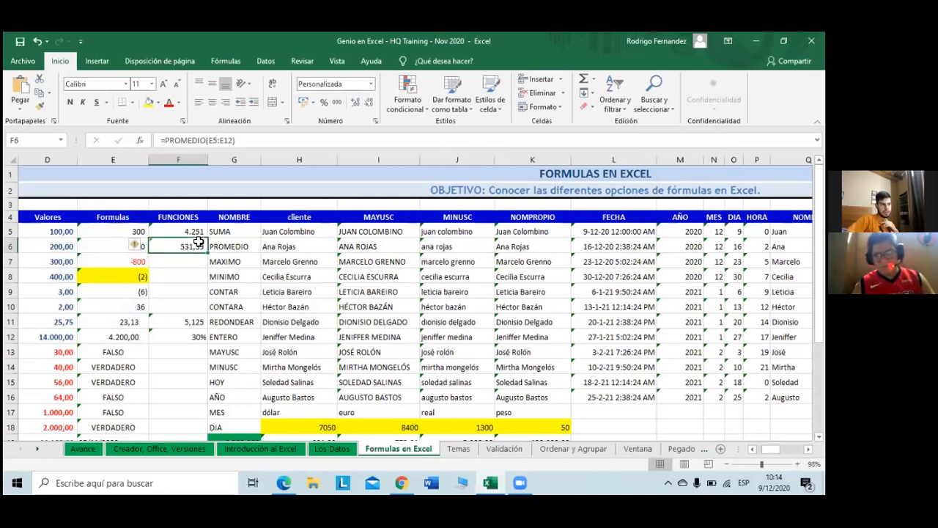
pyautogui.click(172, 255)
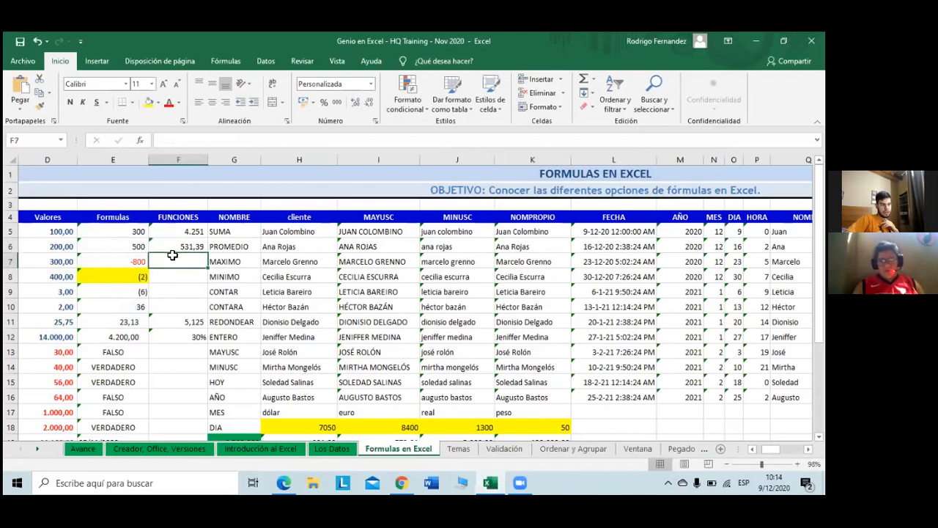
pyautogui.click(235, 59)
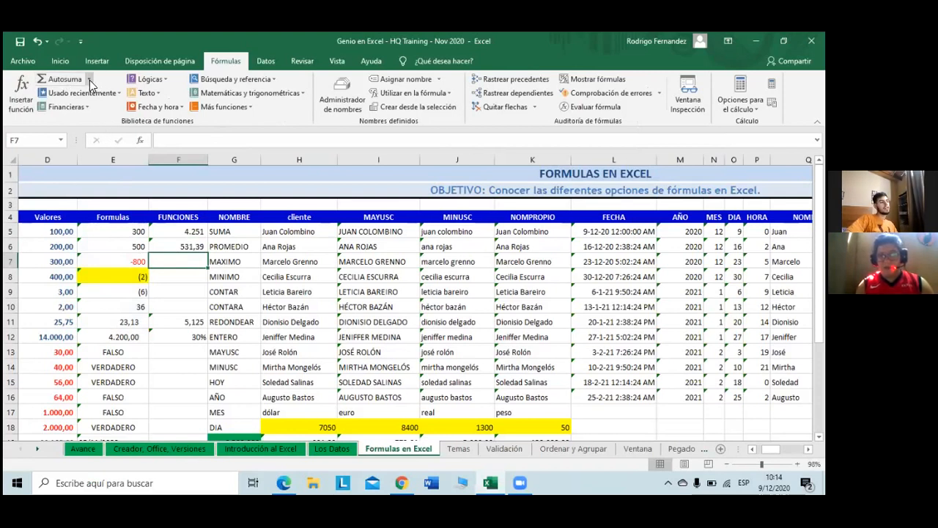
# Step: Enter =MAX(E5:E12) in F7 from the Fórmulas AutoSum list, returning 4.200,00
pyautogui.click(88, 79)
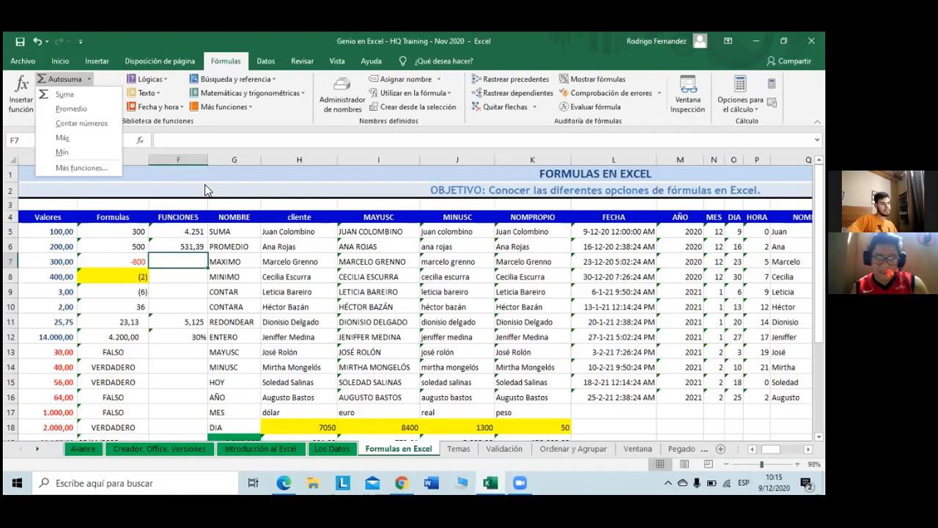
pyautogui.click(90, 143)
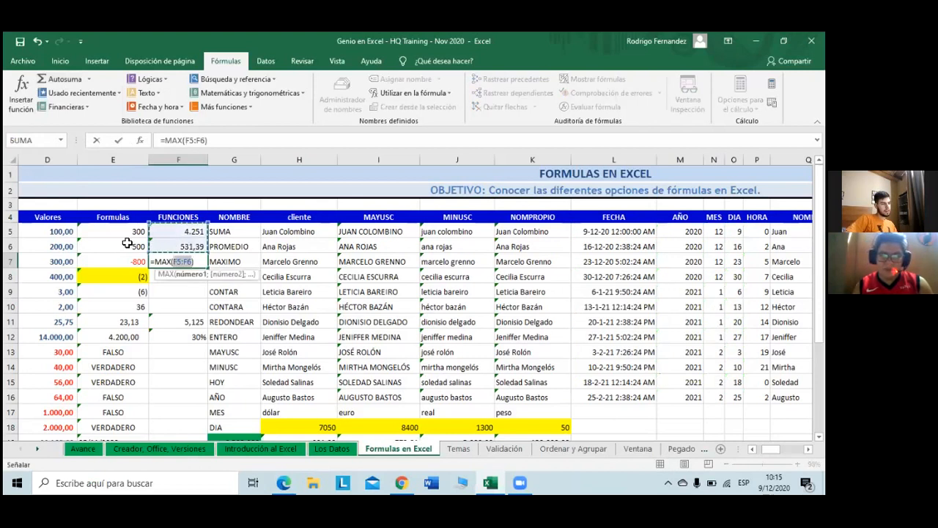
pyautogui.moveTo(123, 227); pyautogui.dragTo(117, 335)
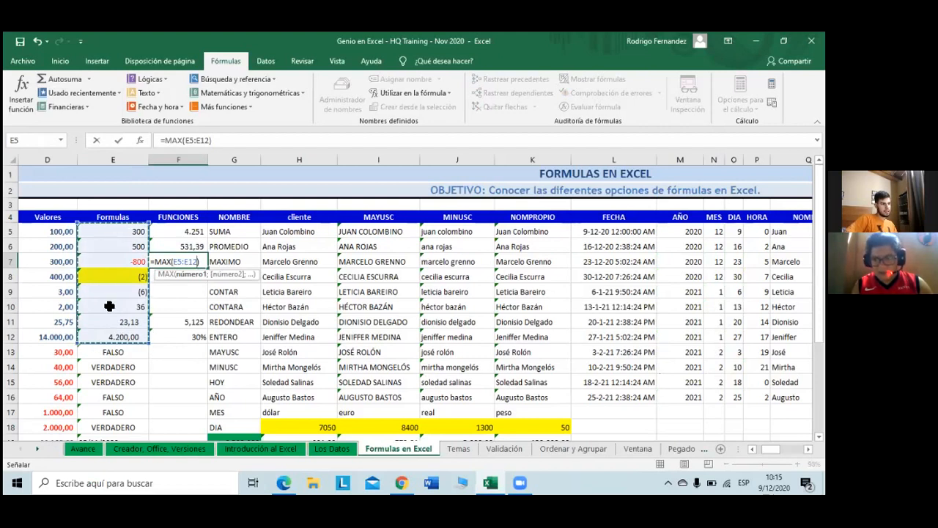
pyautogui.press('Return')
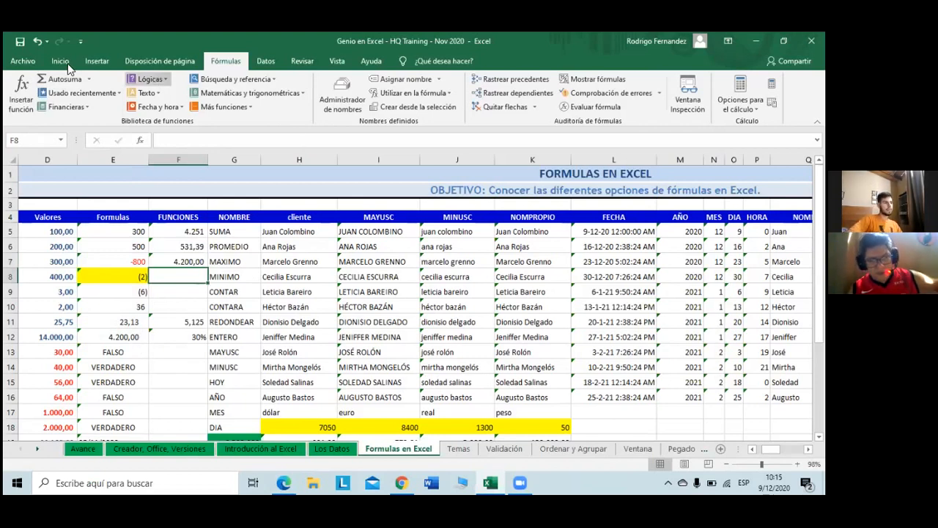
# Step: Enter the MIN of E5:E12 in F8 beside MINIMO, returning (800)
pyautogui.click(594, 79)
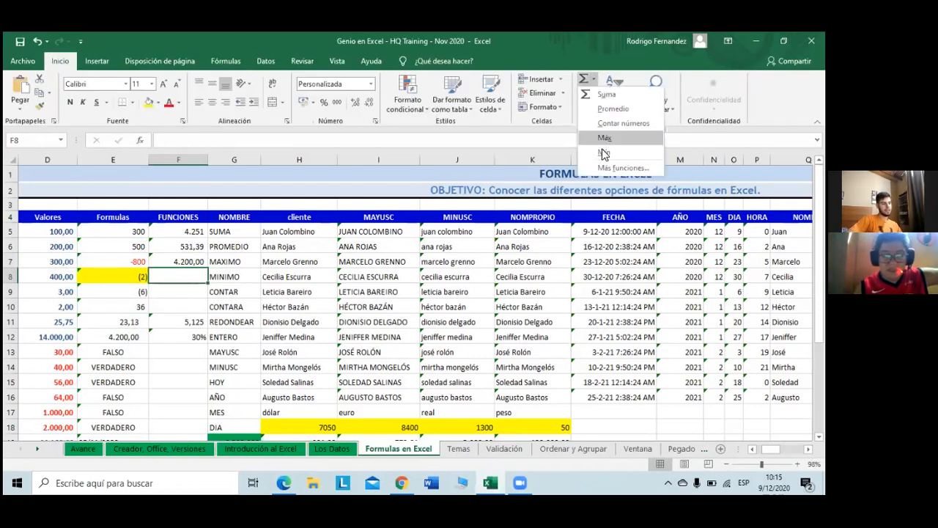
pyautogui.click(603, 154)
pyautogui.moveTo(130, 233); pyautogui.dragTo(132, 334)
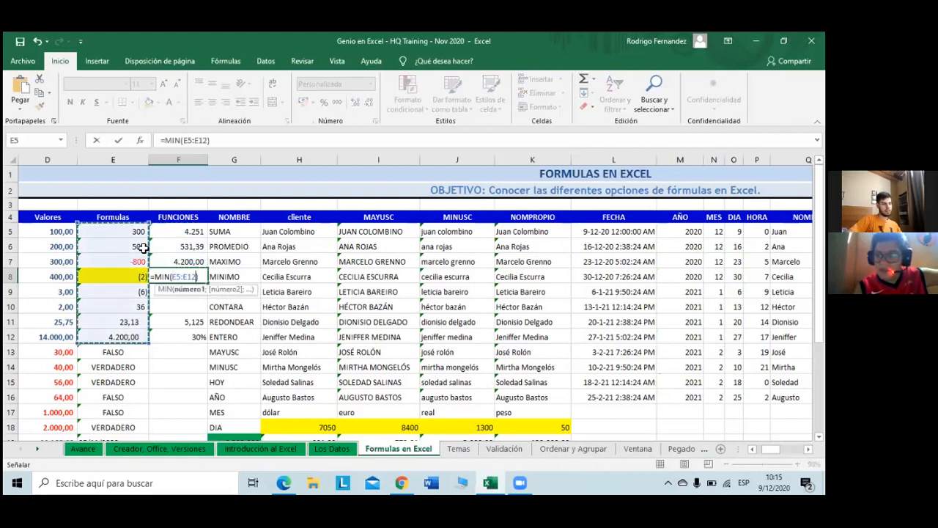
pyautogui.press('Return')
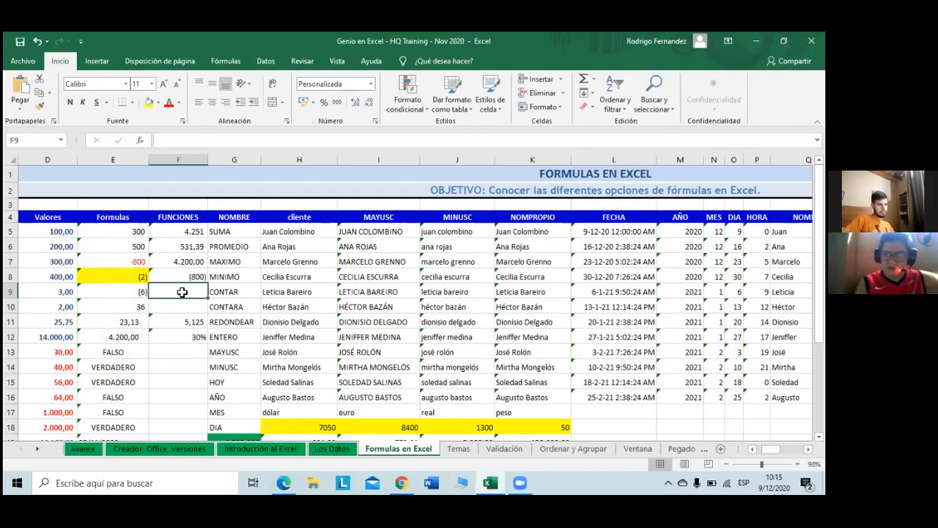
pyautogui.click(594, 79)
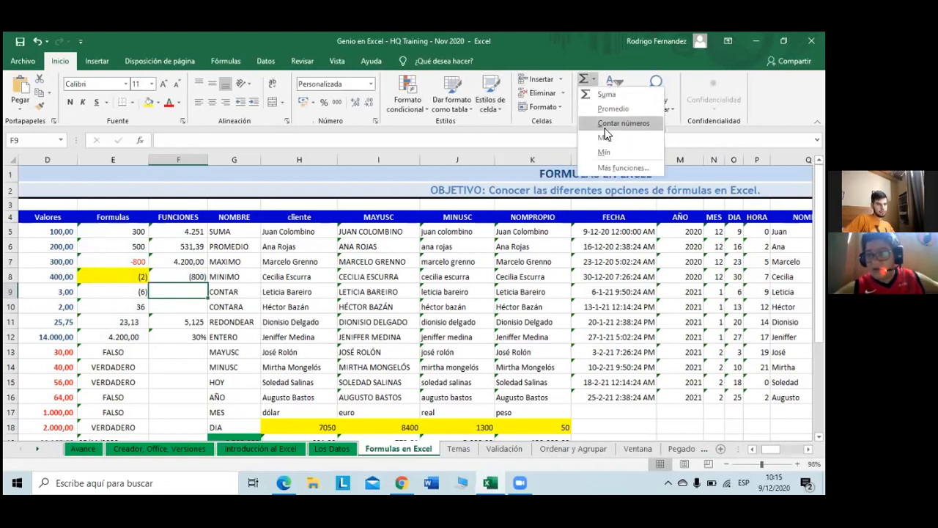
# Step: Insert a Contar números formula over E5:E12 in F9, returning 8
pyautogui.click(606, 124)
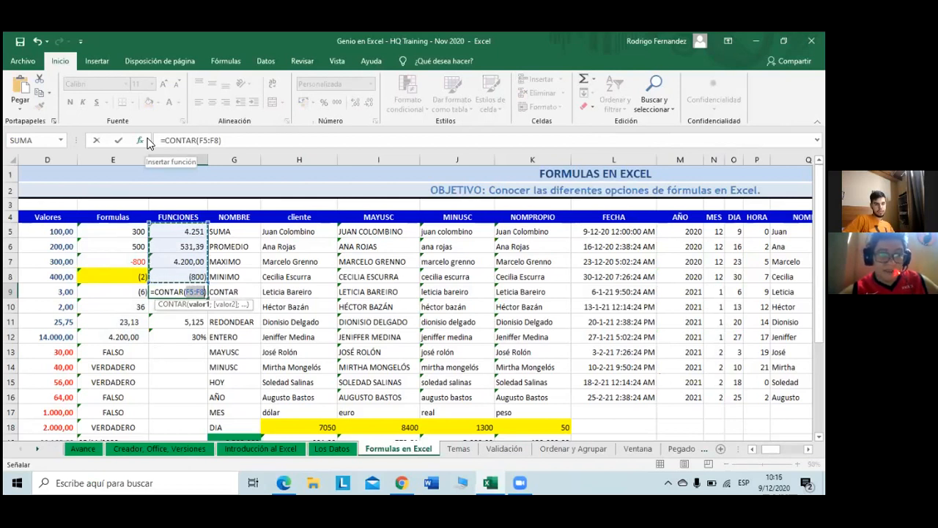
pyautogui.click(113, 236)
pyautogui.moveTo(114, 235); pyautogui.dragTo(121, 337)
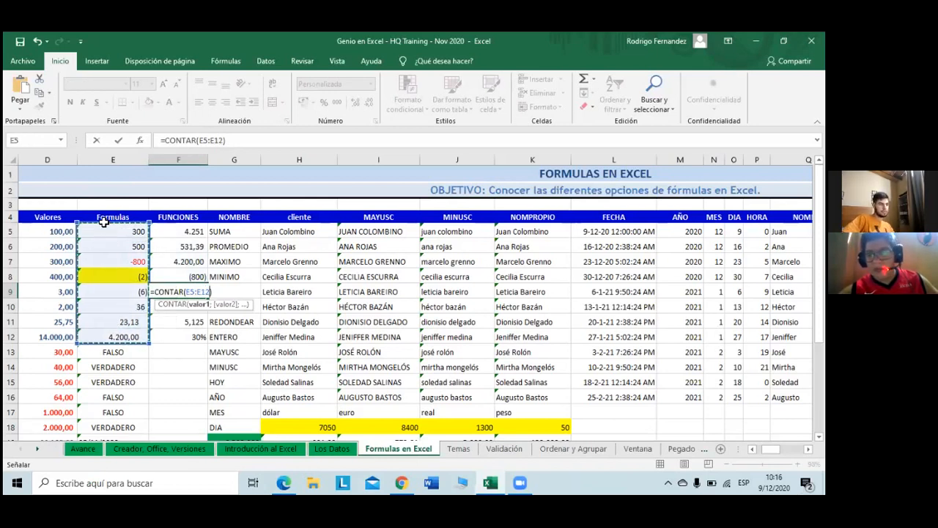
pyautogui.press('Return')
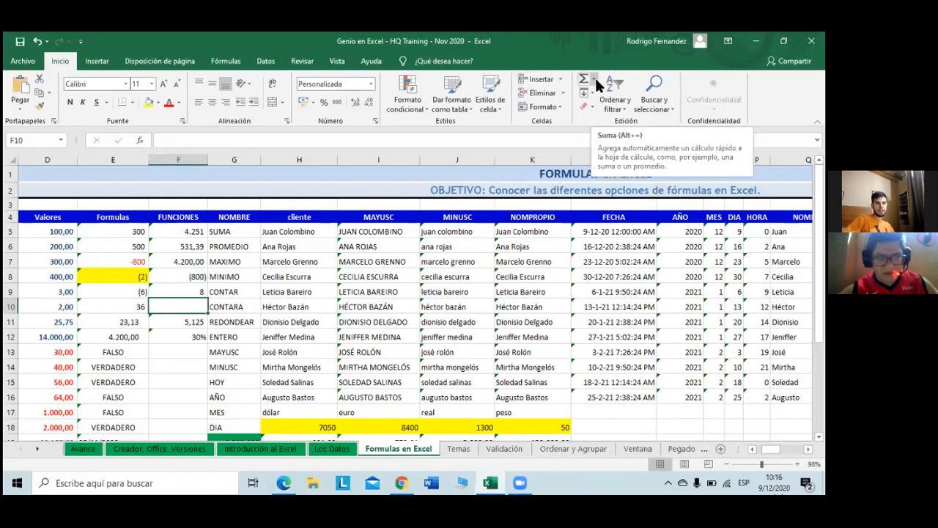
# Step: Select E5:E12 and turn on Recuento numérico in the status bar, which now shows 8
pyautogui.click(126, 233)
pyautogui.moveTo(126, 233); pyautogui.dragTo(91, 330)
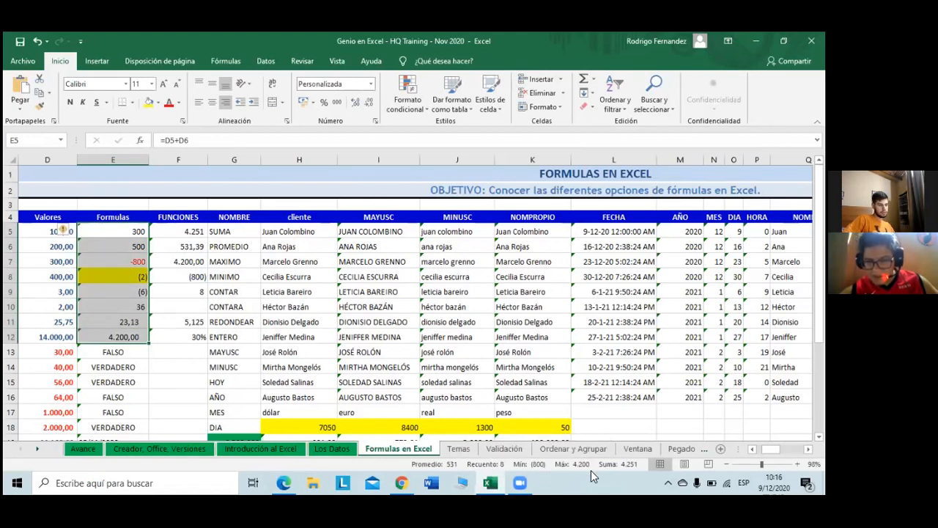
pyautogui.rightClick(631, 466)
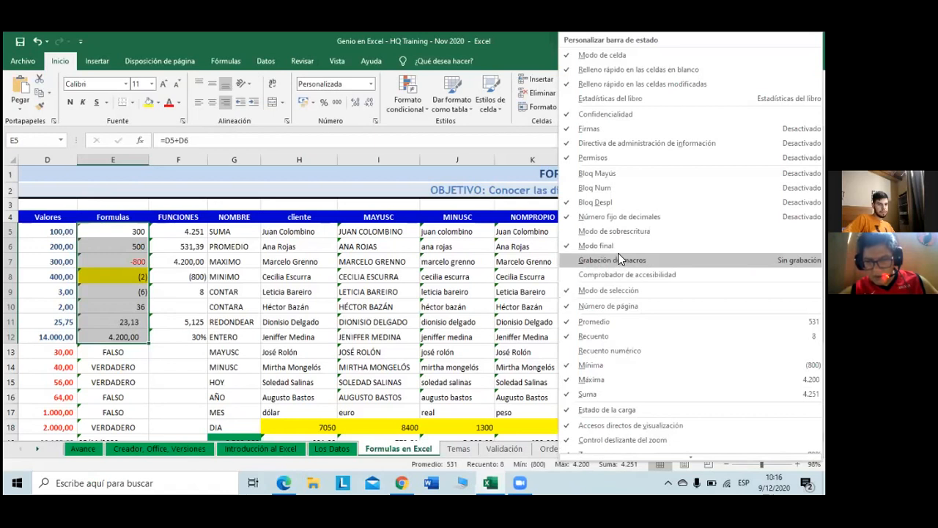
pyautogui.scroll(-1, 612, 383)
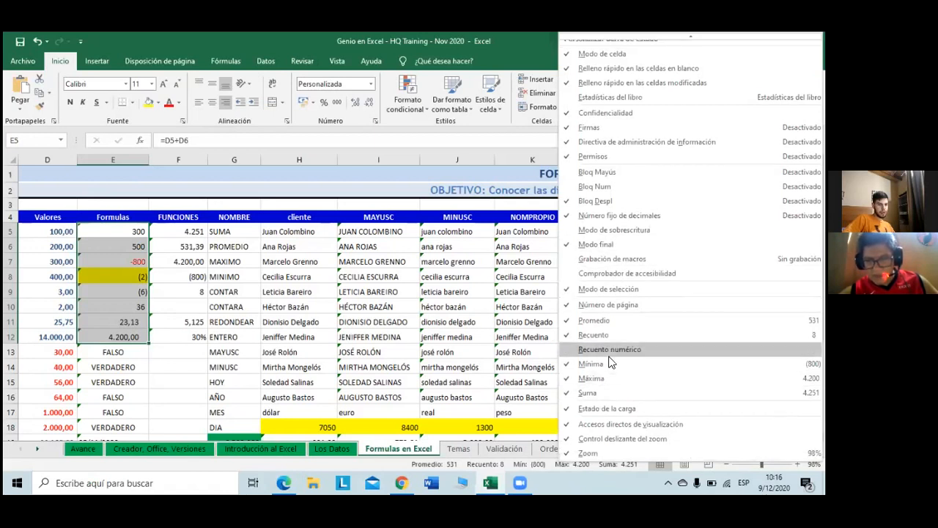
pyautogui.click(609, 350)
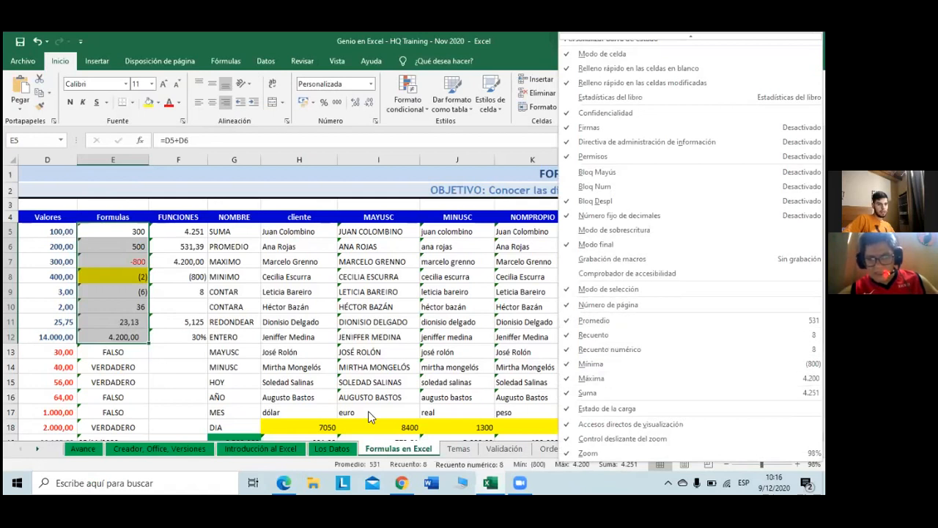
pyautogui.click(270, 460)
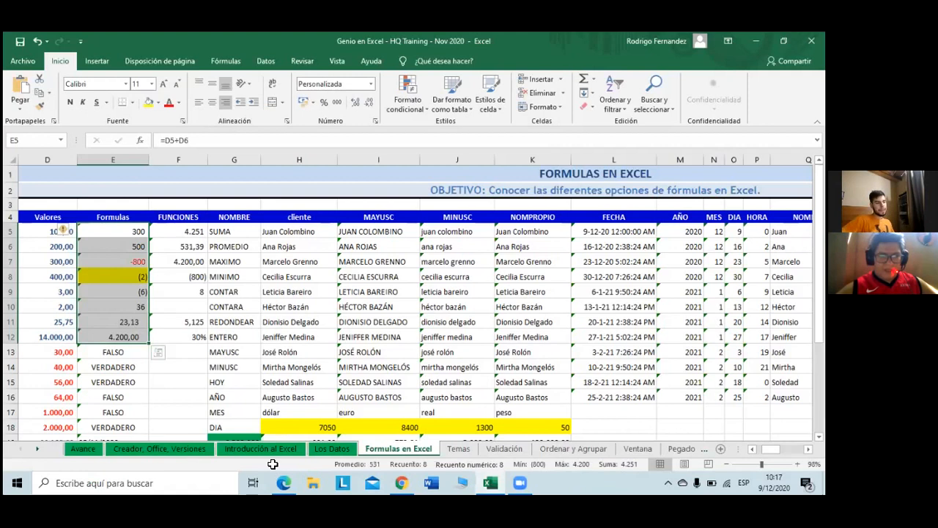
pyautogui.moveTo(311, 235); pyautogui.dragTo(315, 323)
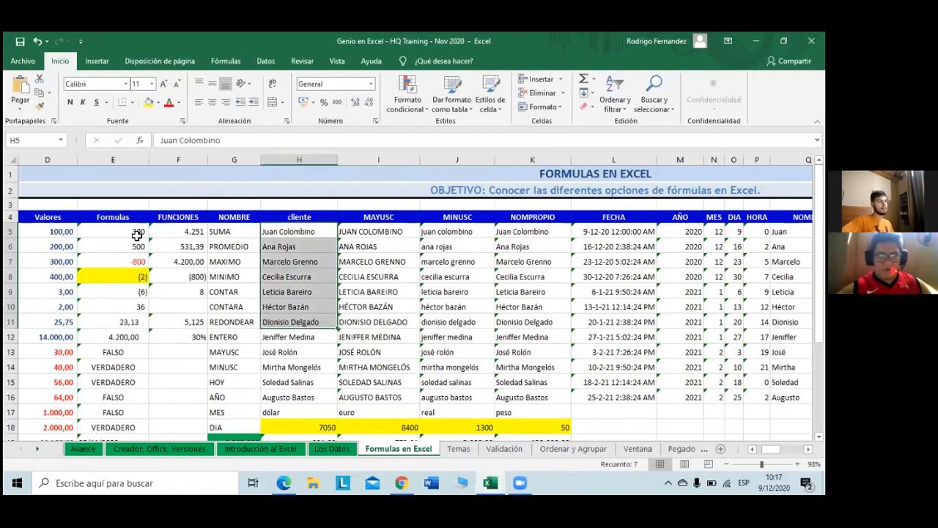
pyautogui.moveTo(137, 233); pyautogui.dragTo(139, 337)
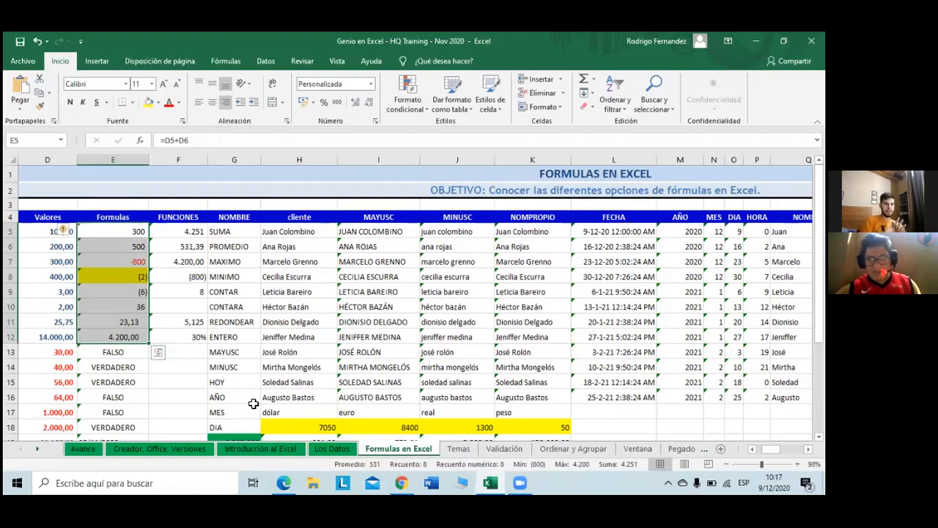
pyautogui.click(156, 227)
pyautogui.moveTo(126, 217); pyautogui.dragTo(123, 338)
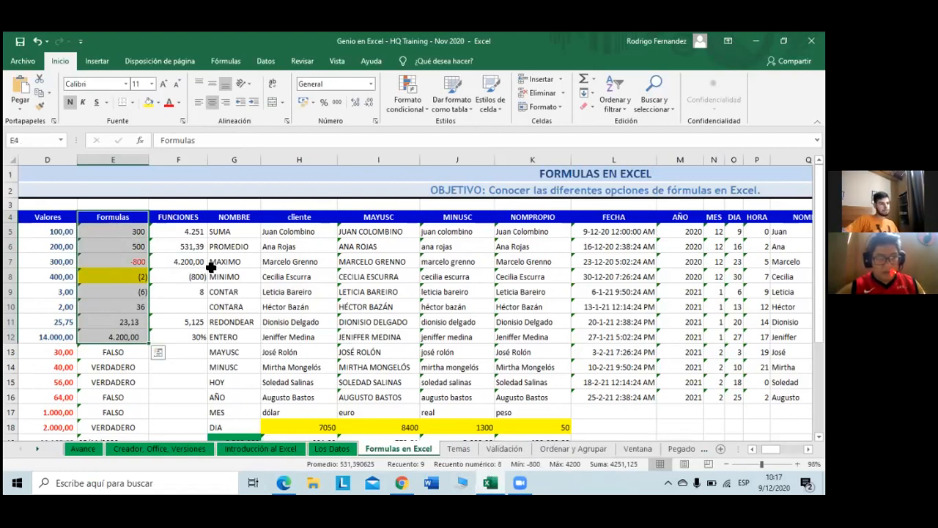
pyautogui.click(187, 306)
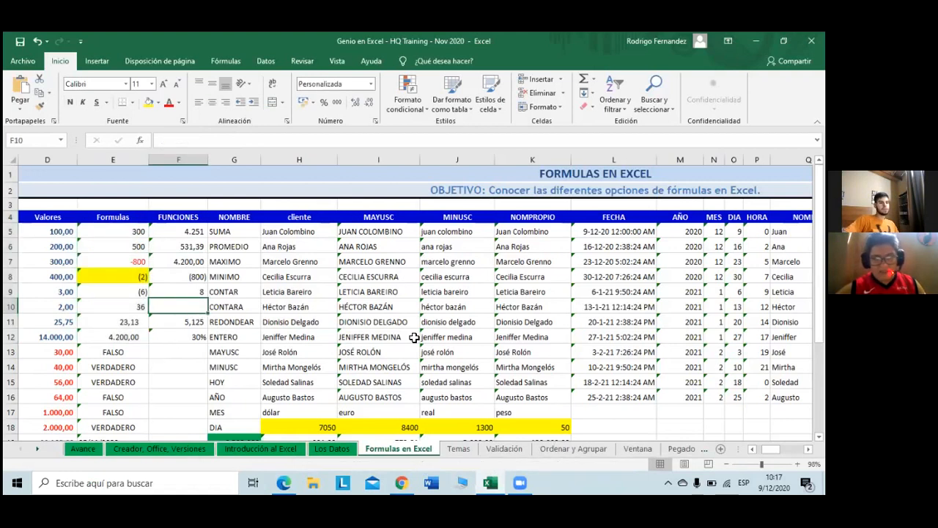
# Step: Change F9's formula to =CONTAR(E4:E12) so the range includes the Formulas header
pyautogui.click(195, 291)
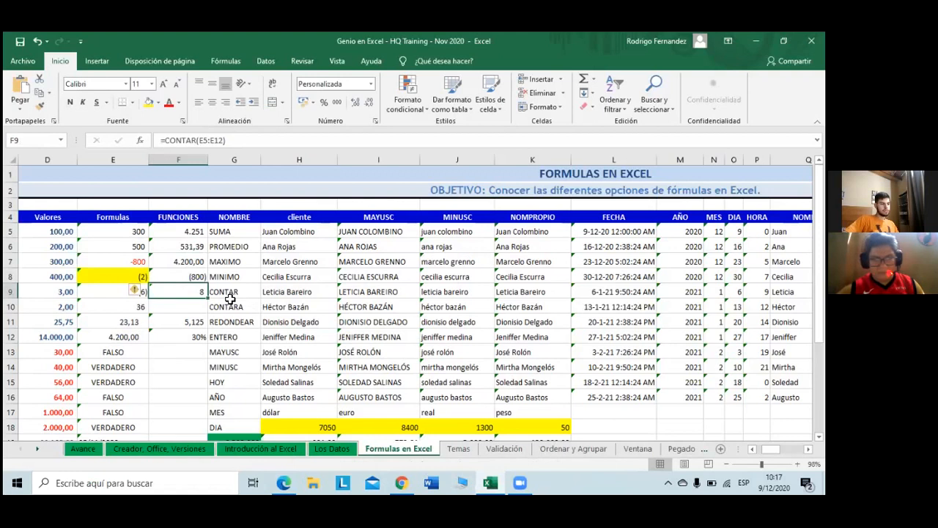
pyautogui.click(208, 141)
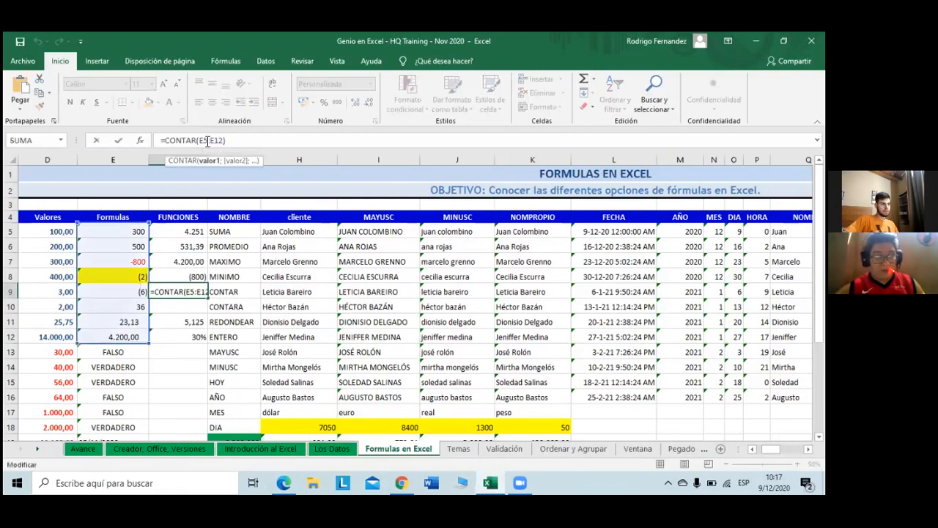
pyautogui.click(225, 140)
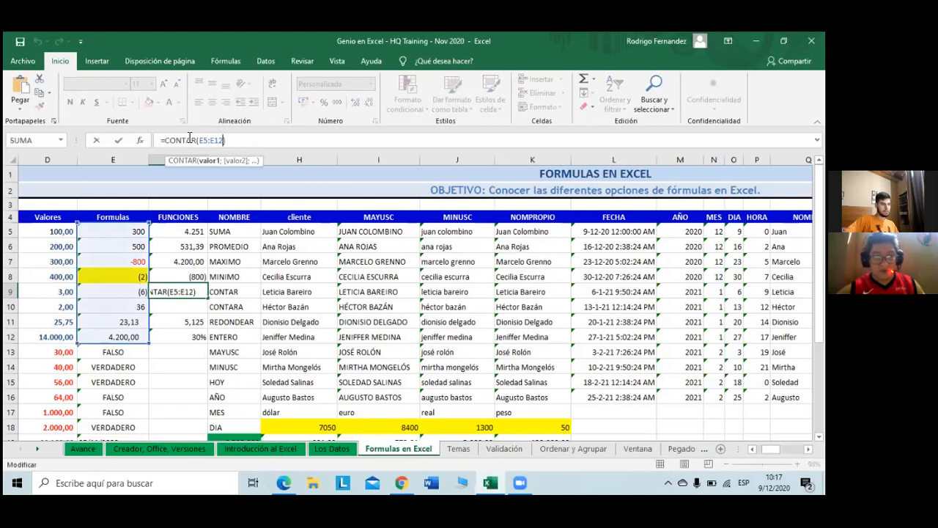
pyautogui.write('E4')
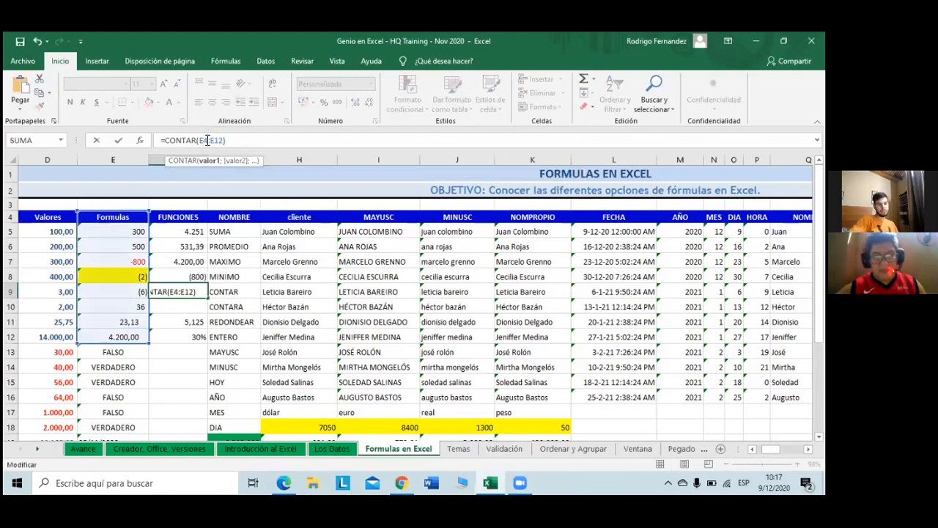
pyautogui.press('Return')
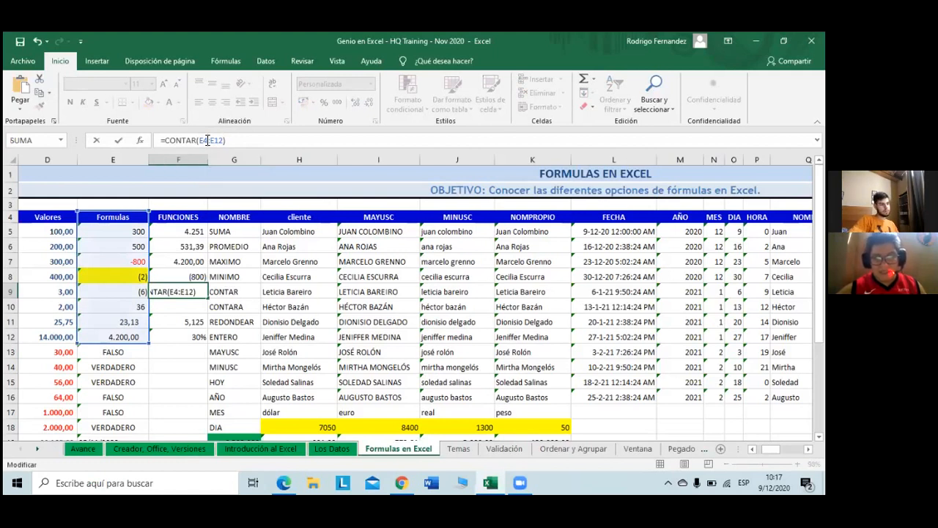
pyautogui.press('Return')
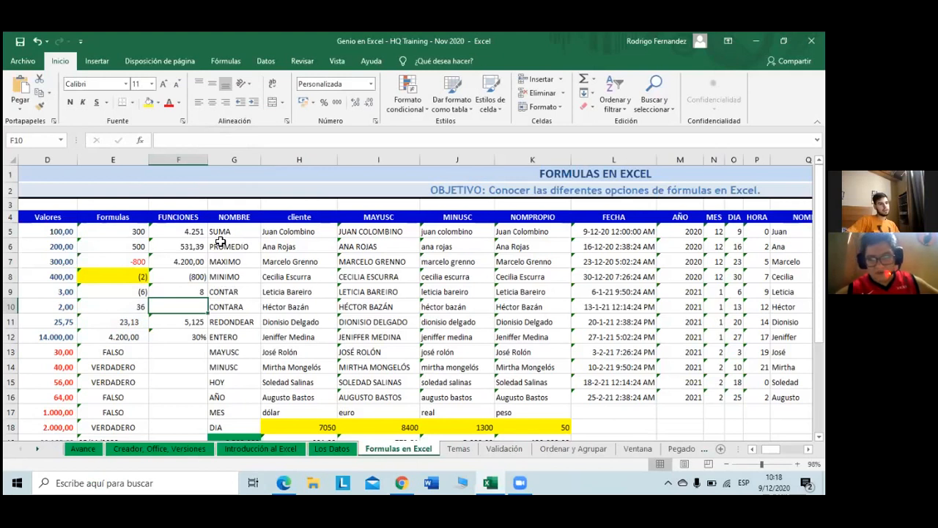
# Step: Open the full function browser for F10 from AutoSum's Más funciones
pyautogui.click(591, 79)
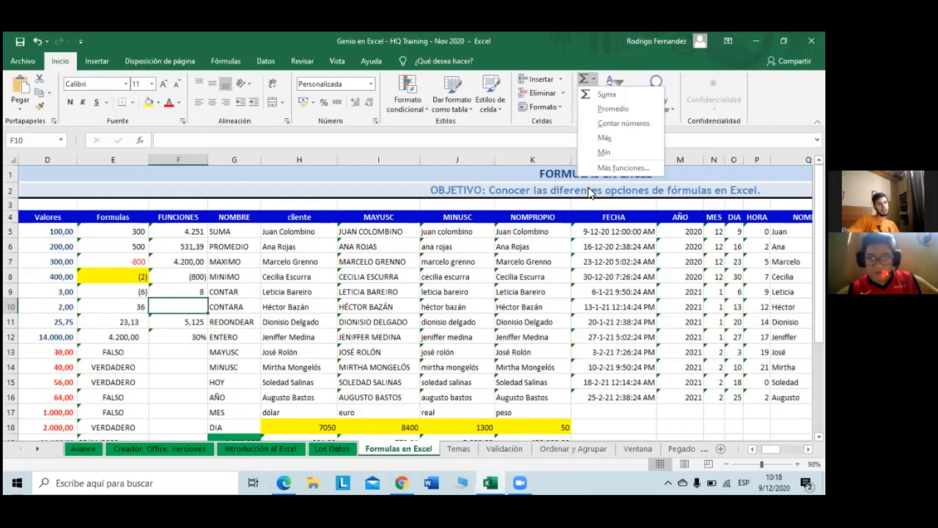
pyautogui.click(621, 168)
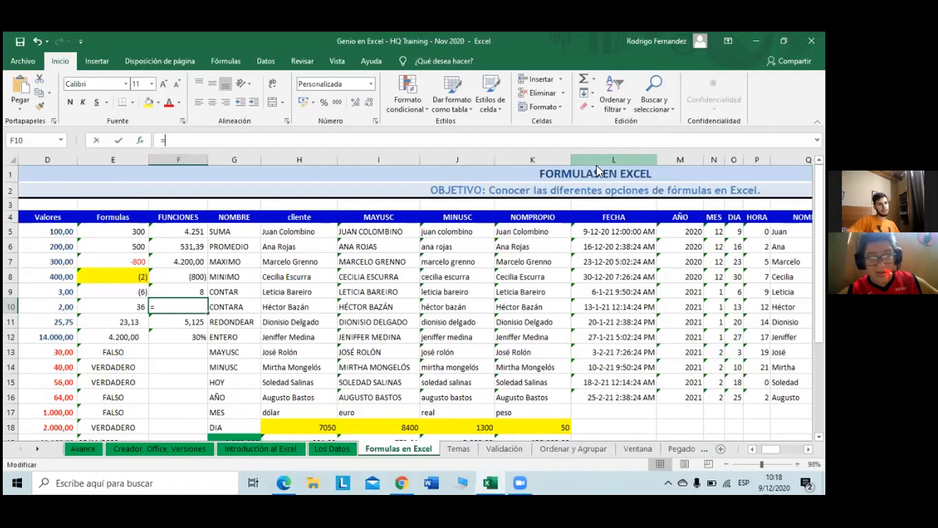
pyautogui.scroll(-1, 361, 244)
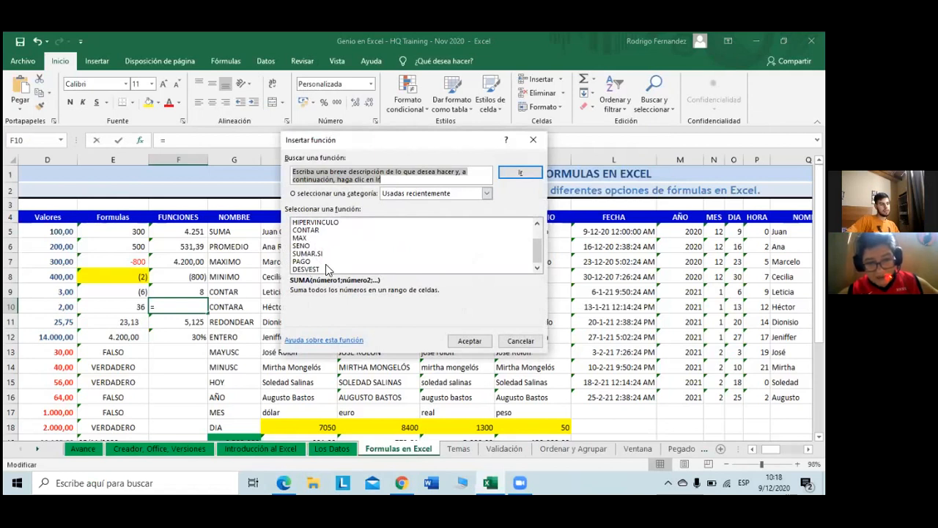
pyautogui.scroll(1, 326, 264)
pyautogui.scroll(-1, 326, 264)
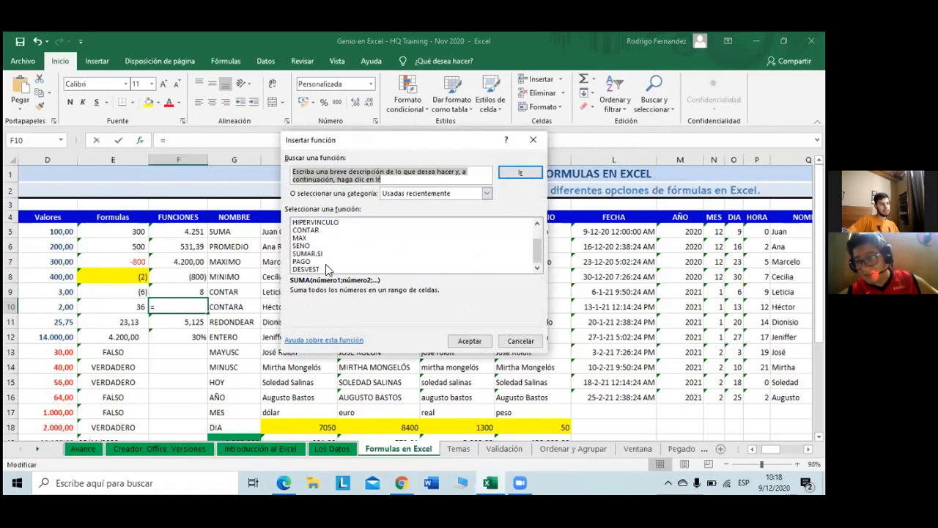
pyautogui.scroll(1, 325, 264)
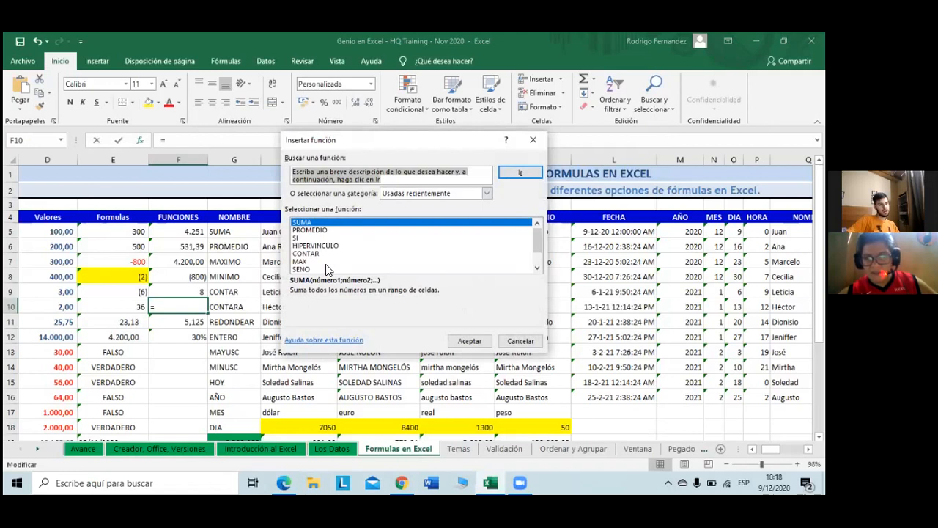
pyautogui.scroll(-1, 326, 264)
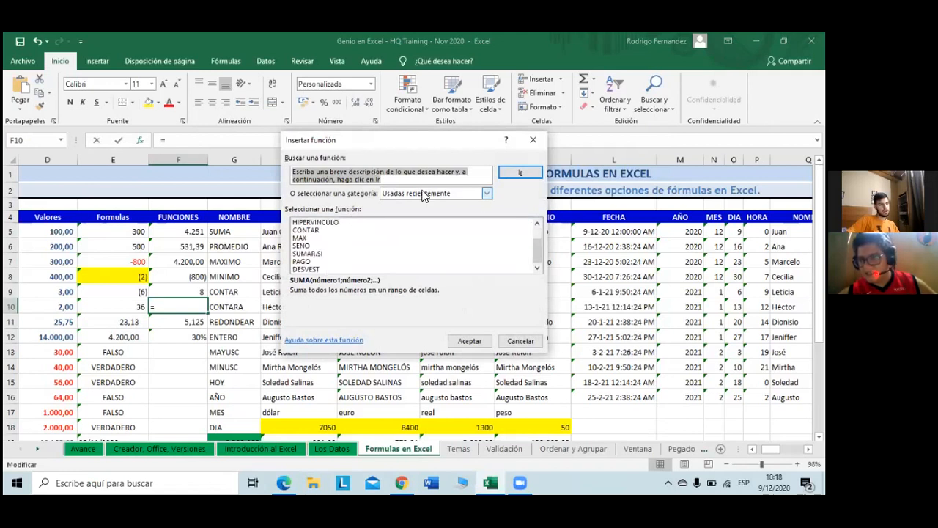
# Step: Set the category to Todo, choose CONTARA and confirm it
pyautogui.click(486, 194)
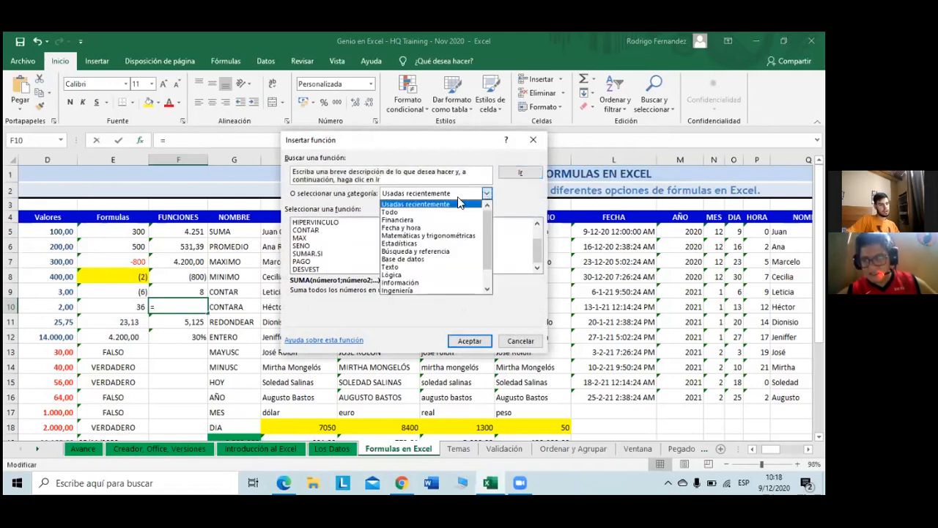
pyautogui.click(419, 212)
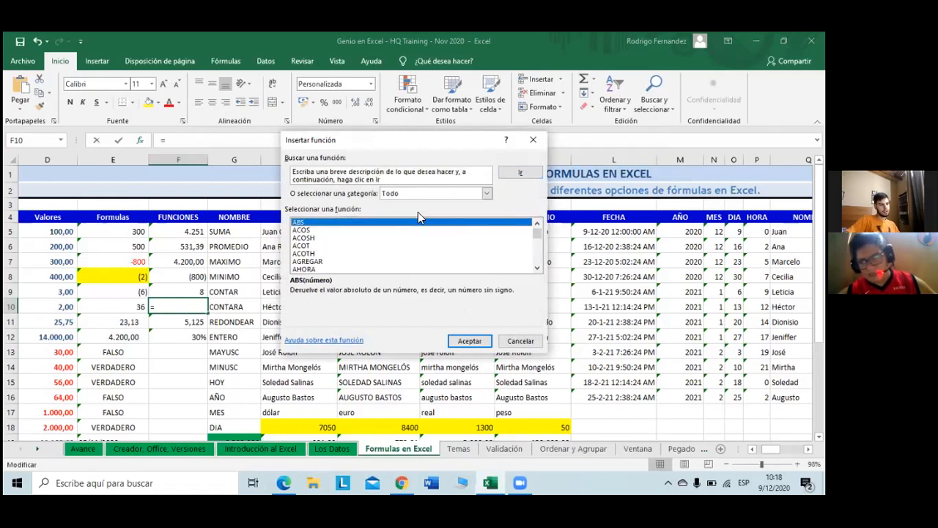
pyautogui.scroll(-2, 415, 232)
pyautogui.scroll(-6, 415, 233)
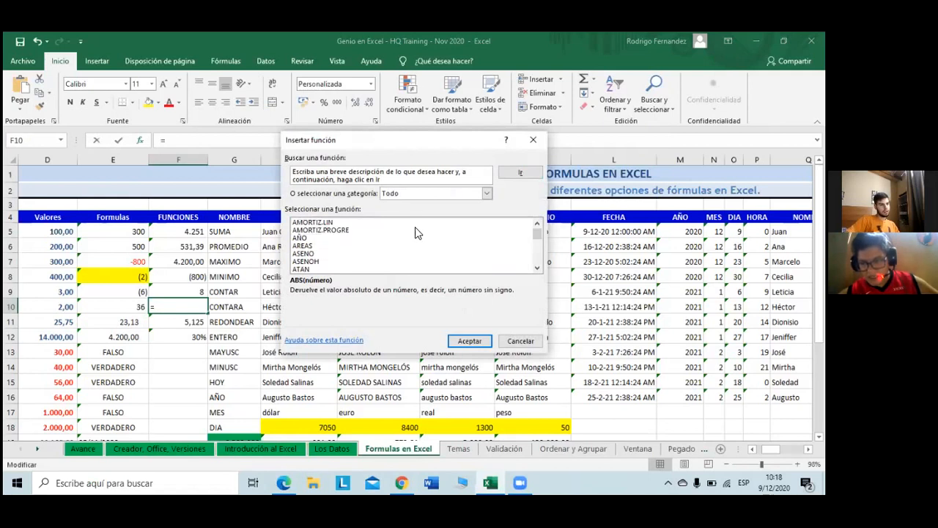
pyautogui.scroll(-6, 415, 233)
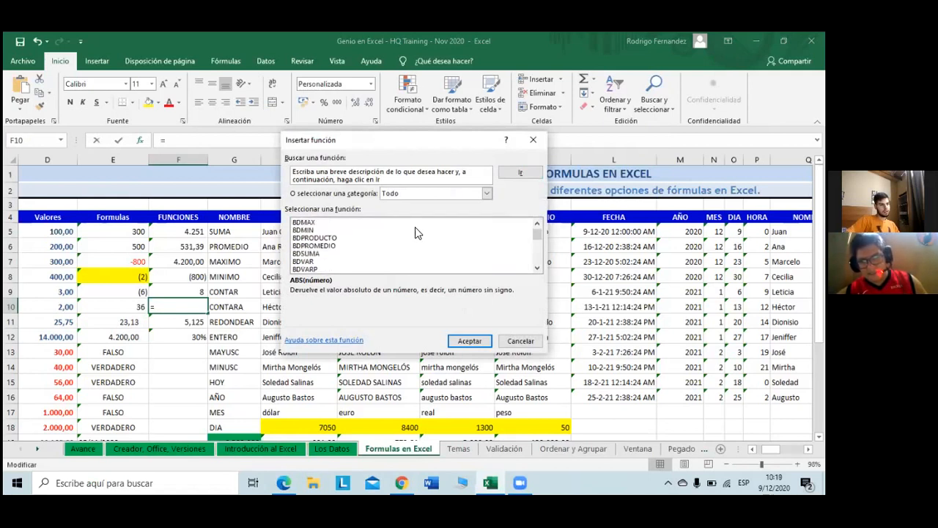
pyautogui.scroll(-2, 415, 232)
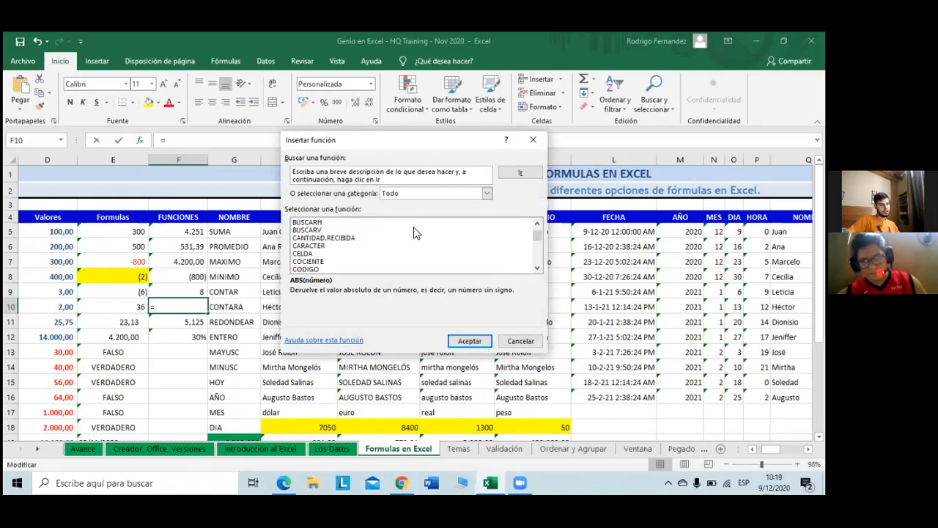
pyautogui.scroll(-1, 415, 232)
pyautogui.scroll(-3, 415, 233)
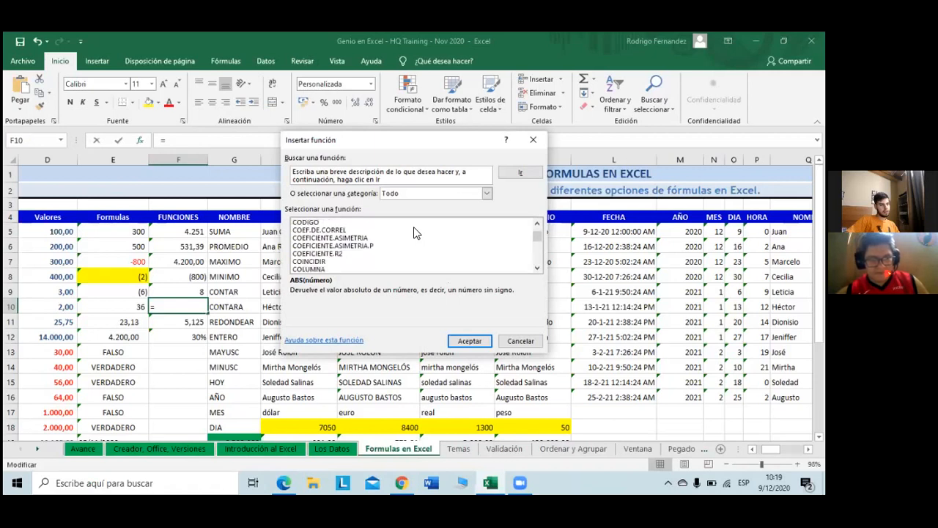
pyautogui.scroll(-2, 415, 233)
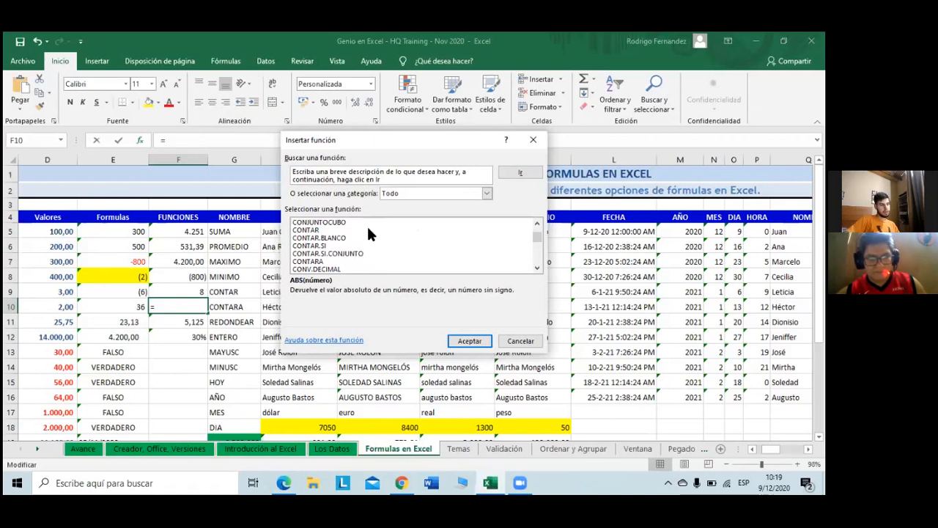
pyautogui.click(308, 264)
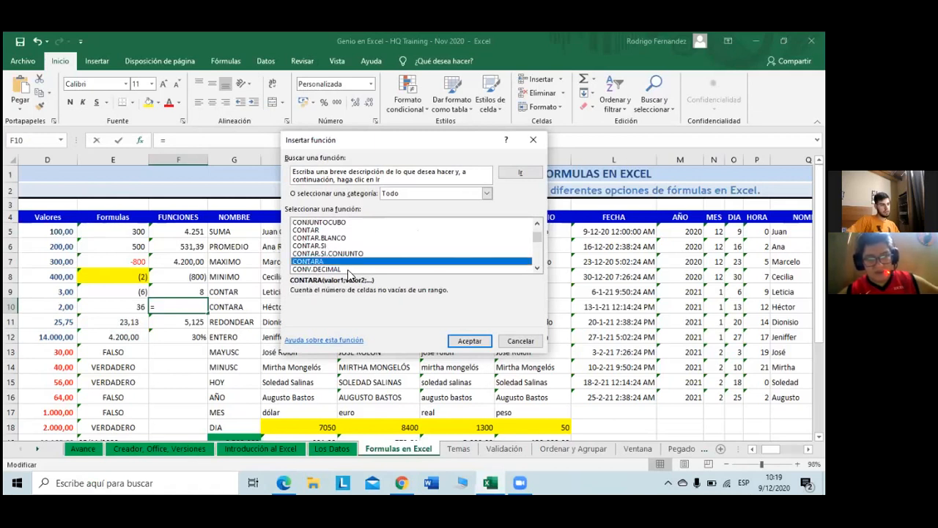
pyautogui.click(472, 344)
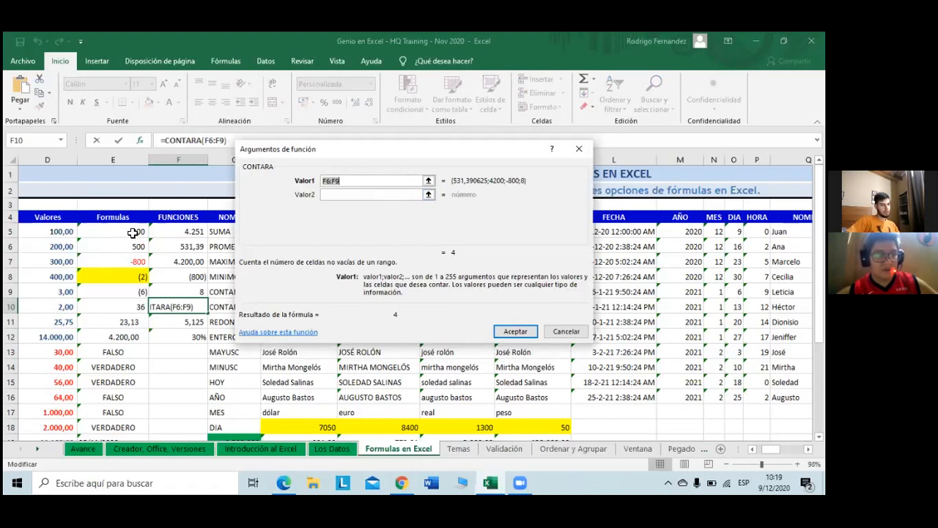
# Step: Set CONTARA's Valor1 to E5:E12 and accept, so F10 returns 8
pyautogui.moveTo(133, 232); pyautogui.dragTo(136, 325)
pyautogui.moveTo(137, 337); pyautogui.dragTo(137, 337)
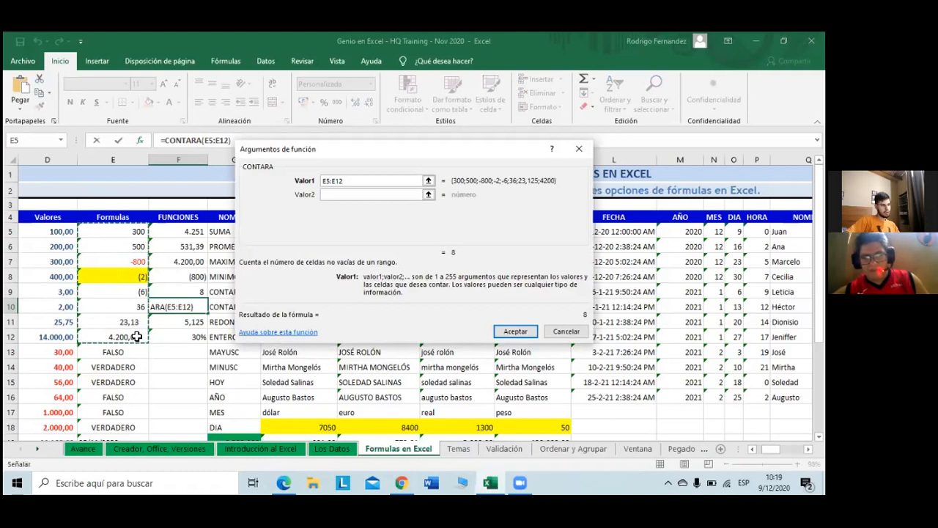
pyautogui.click(515, 331)
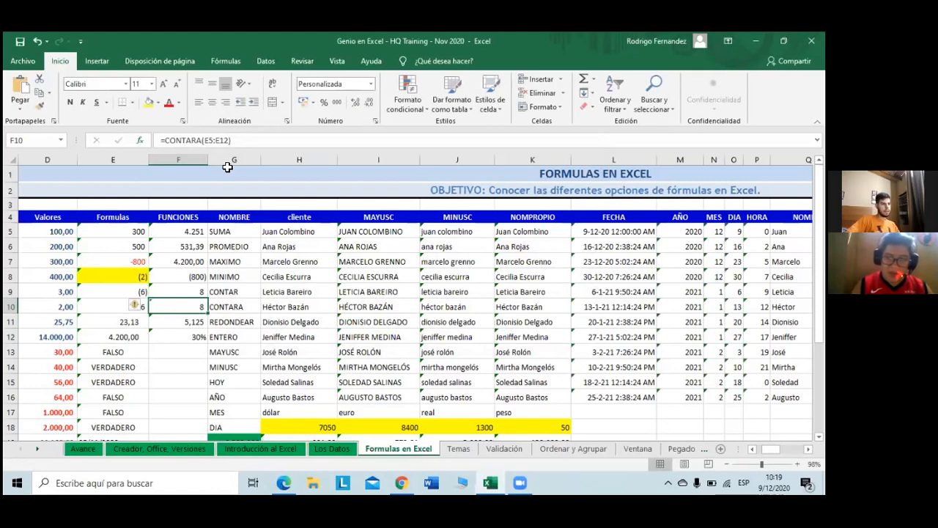
# Step: Change F10's CONTARA range to E4:E12 so it returns 9
pyautogui.click(214, 143)
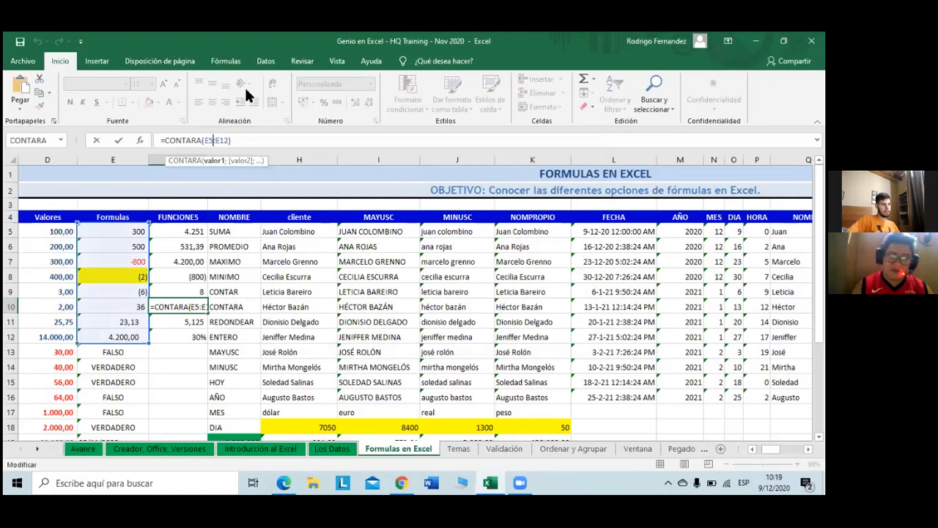
pyautogui.press('BackSpace')
pyautogui.write('4')
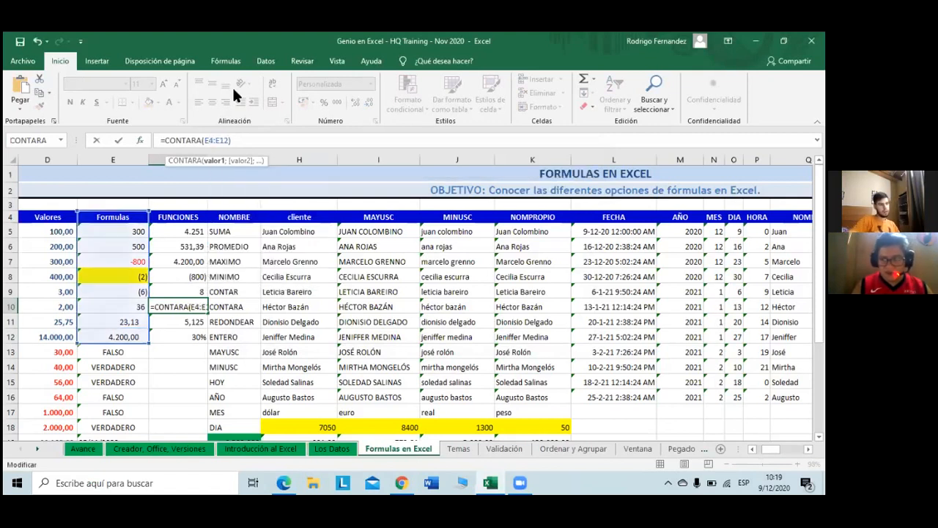
pyautogui.press('Return')
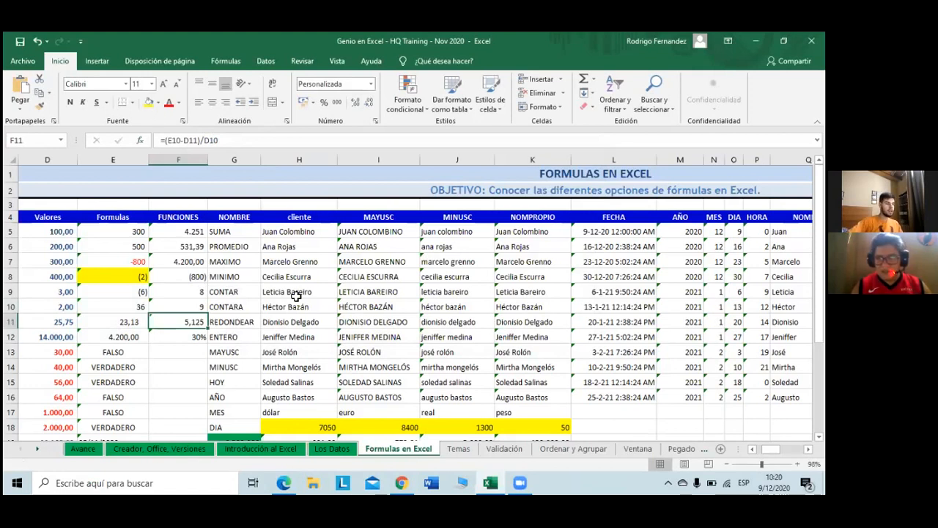
# Step: Delete the old 5,125 result from F11 beside REDONDEAR
pyautogui.scroll(-3, 297, 295)
pyautogui.scroll(3, 296, 295)
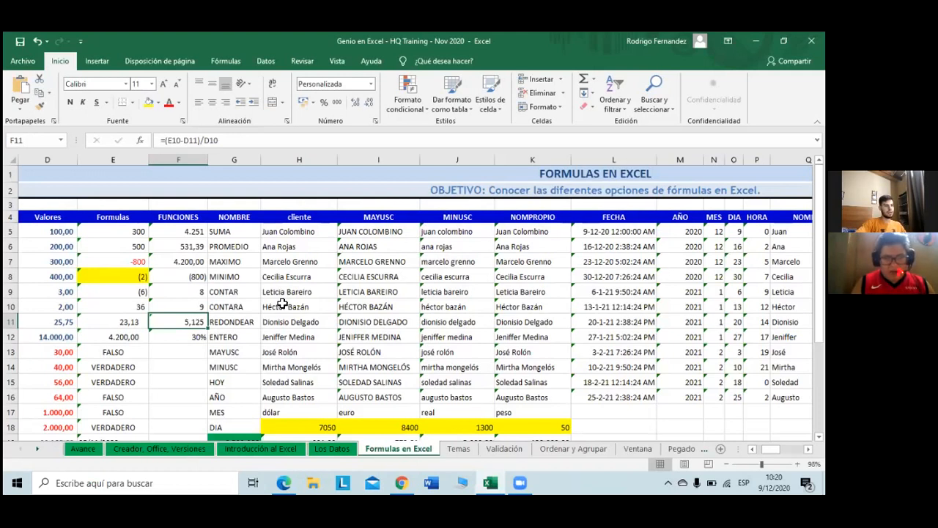
pyautogui.press('BackSpace')
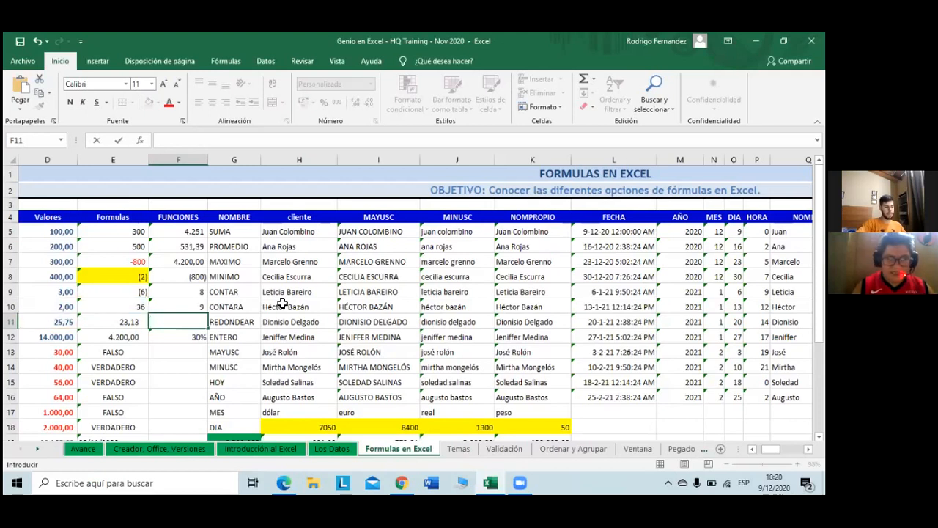
# Step: Commit the empty F11, erase the =E12/D12 formula from F12, and return to F11
pyautogui.press('Return')
pyautogui.press('Up')
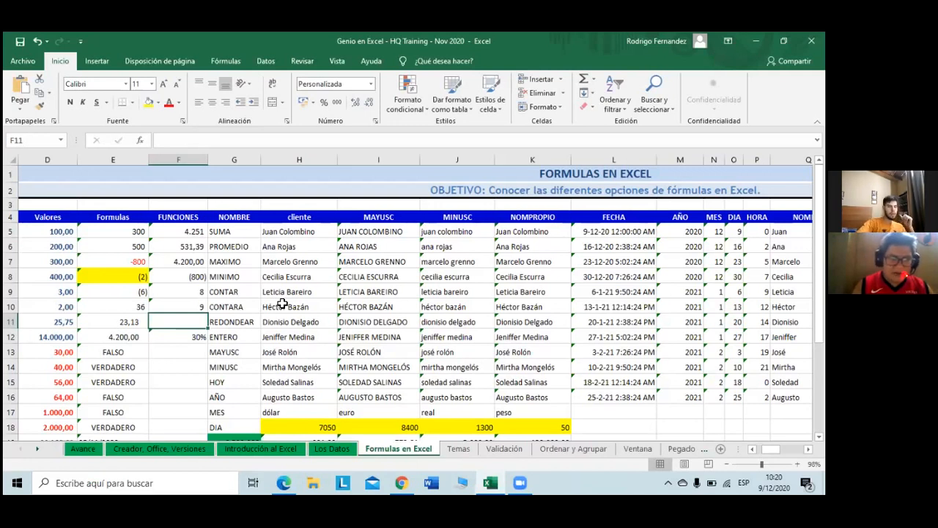
pyautogui.press('Down')
pyautogui.press('F2')
pyautogui.press('BackSpace')
pyautogui.press('BackSpace')
pyautogui.press('BackSpace')
pyautogui.press('BackSpace')
pyautogui.press('BackSpace')
pyautogui.press('BackSpace')
pyautogui.press('BackSpace')
pyautogui.press('BackSpace')
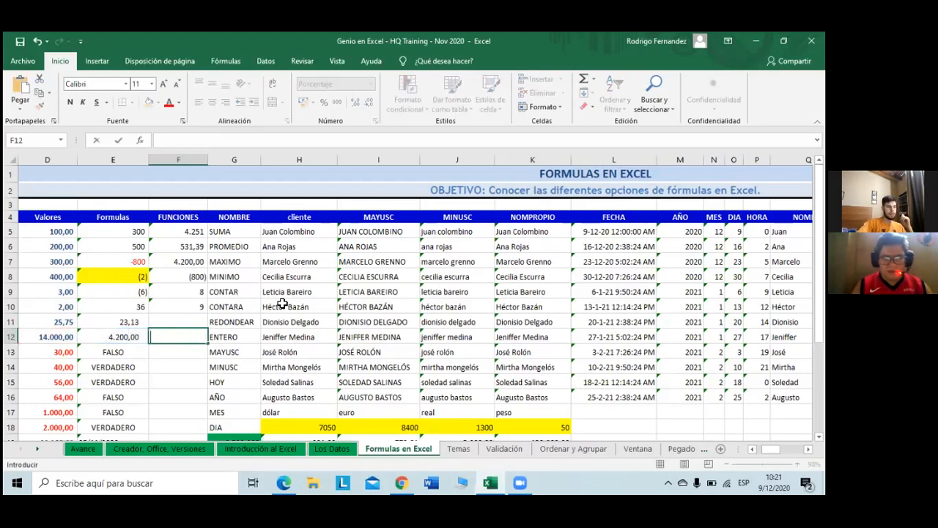
pyautogui.press('Up')
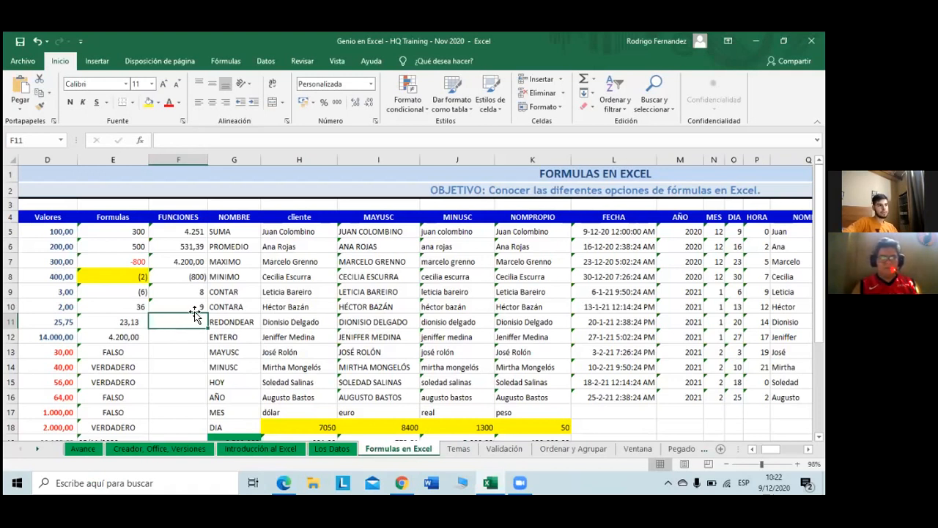
# Step: Insert REDONDEAR into F11 from Fórmulas > Matemáticas y trigonométricas
pyautogui.click(221, 62)
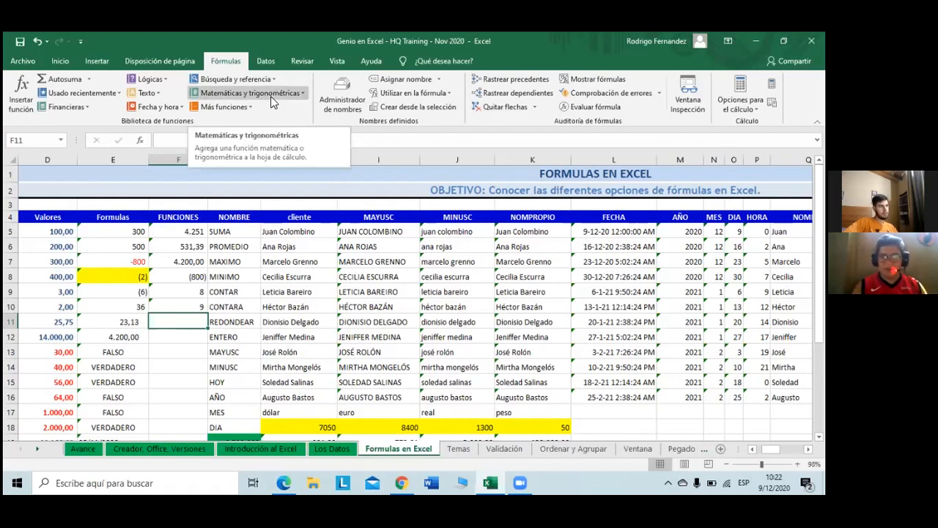
pyautogui.click(271, 96)
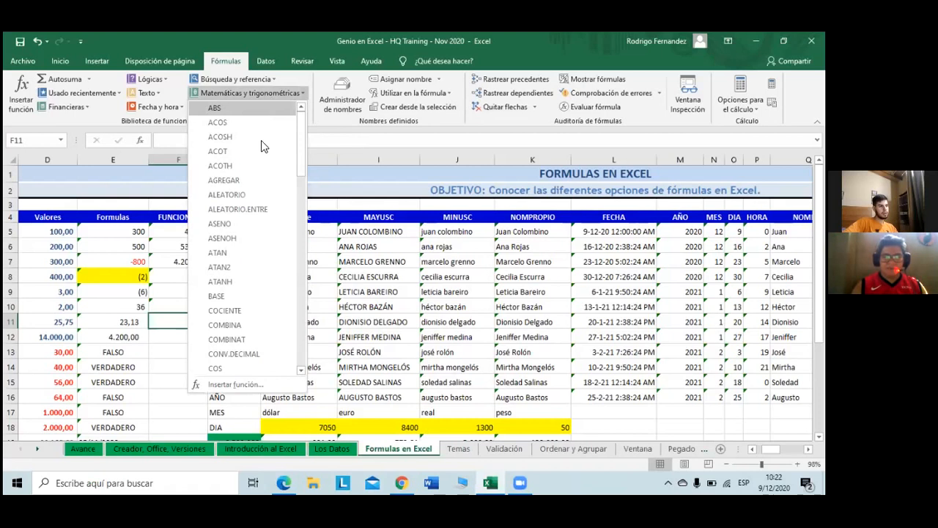
pyautogui.scroll(-8, 277, 186)
pyautogui.scroll(-5, 276, 186)
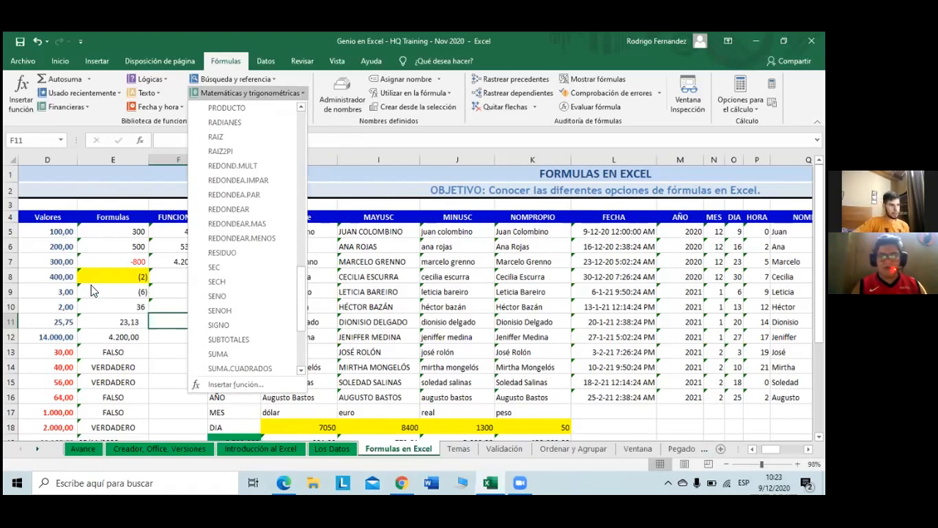
pyautogui.click(213, 212)
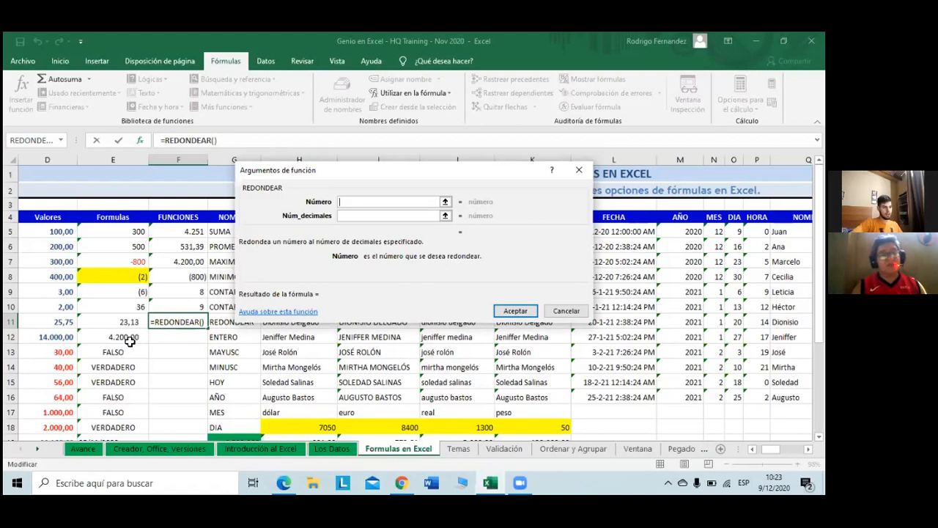
# Step: Set REDONDEAR to round D11 to 6 decimals and accept, previewing 25,750
pyautogui.click(61, 325)
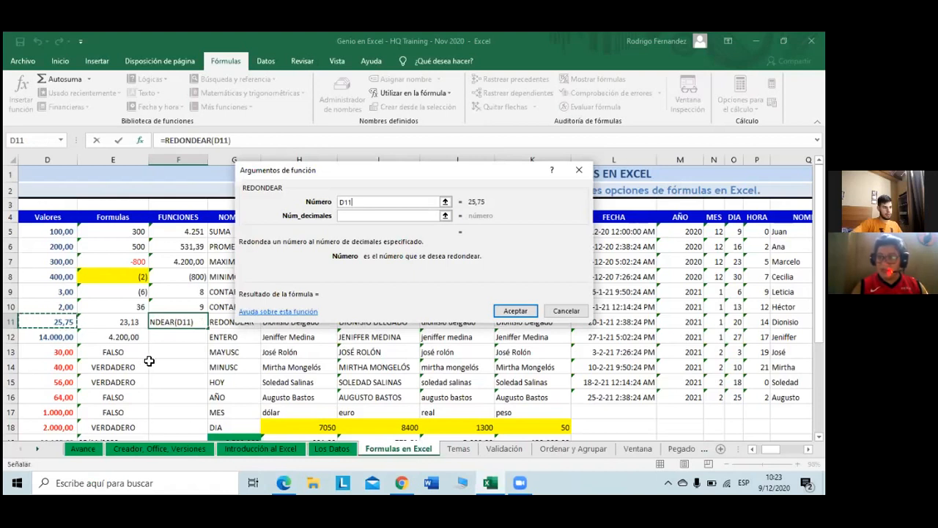
pyautogui.click(369, 216)
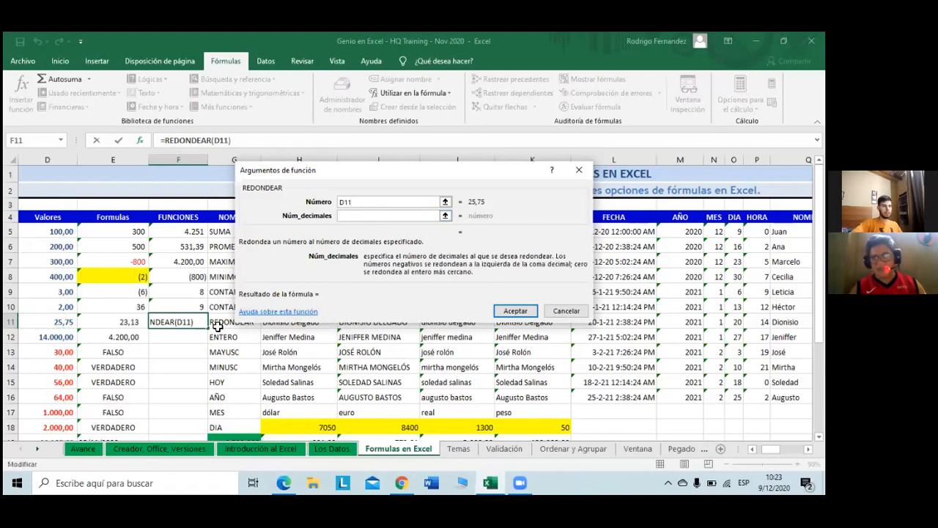
pyautogui.write('6')
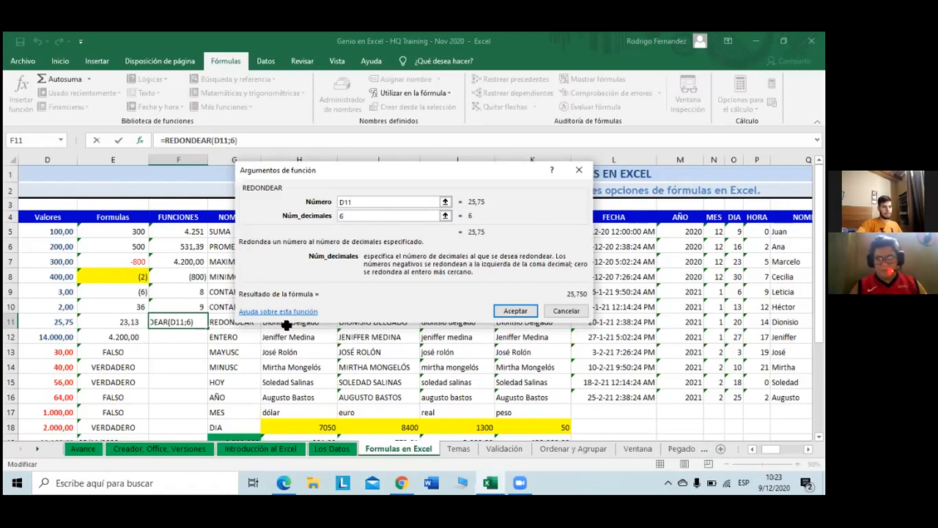
pyautogui.click(512, 312)
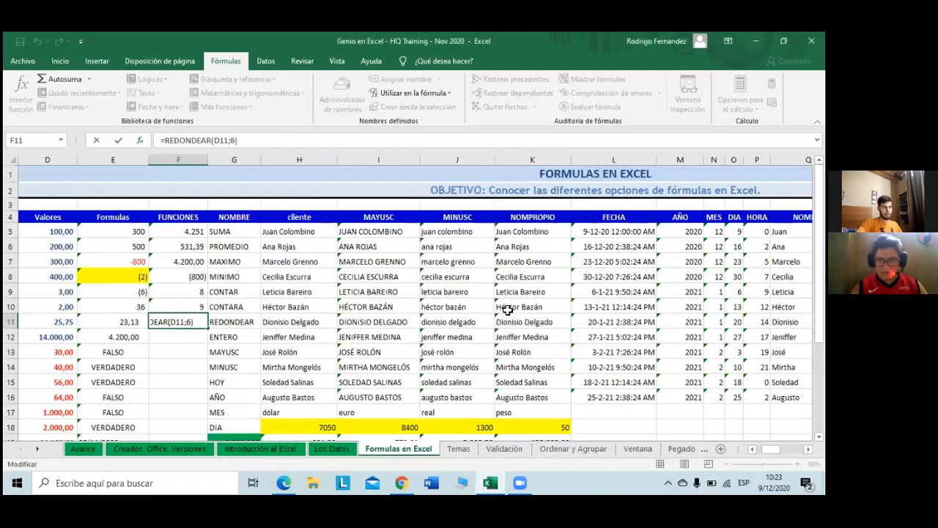
# Step: Inspect =REDONDEAR(D11;6) in F11 without changing it, then return to the Inicio tab
pyautogui.click(169, 342)
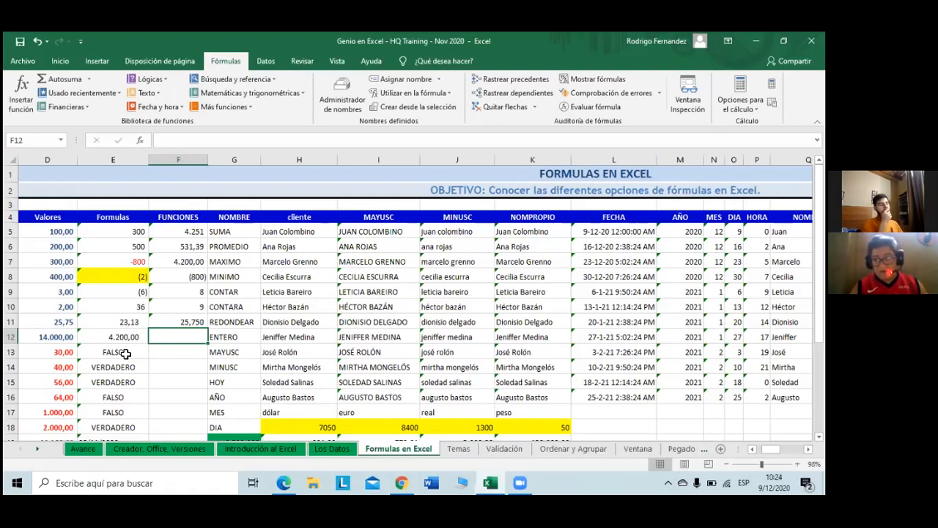
pyautogui.press('Up')
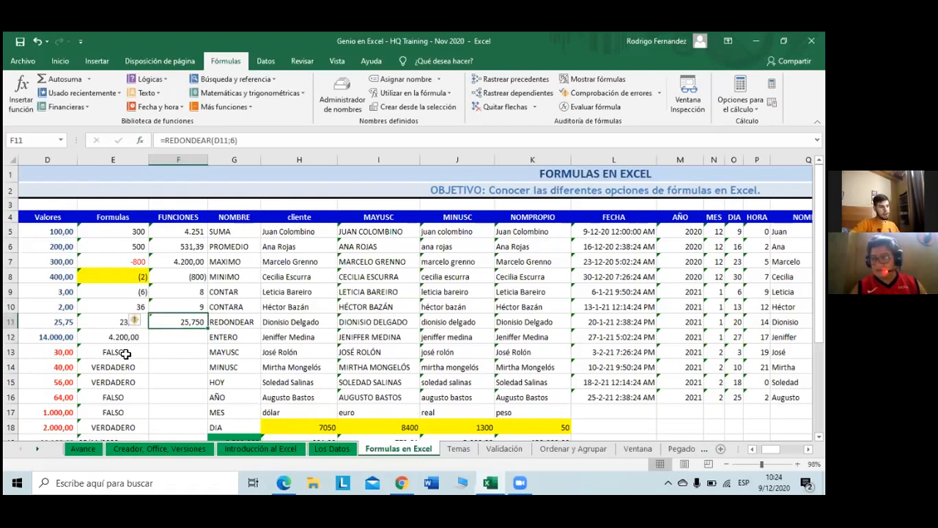
pyautogui.click(234, 141)
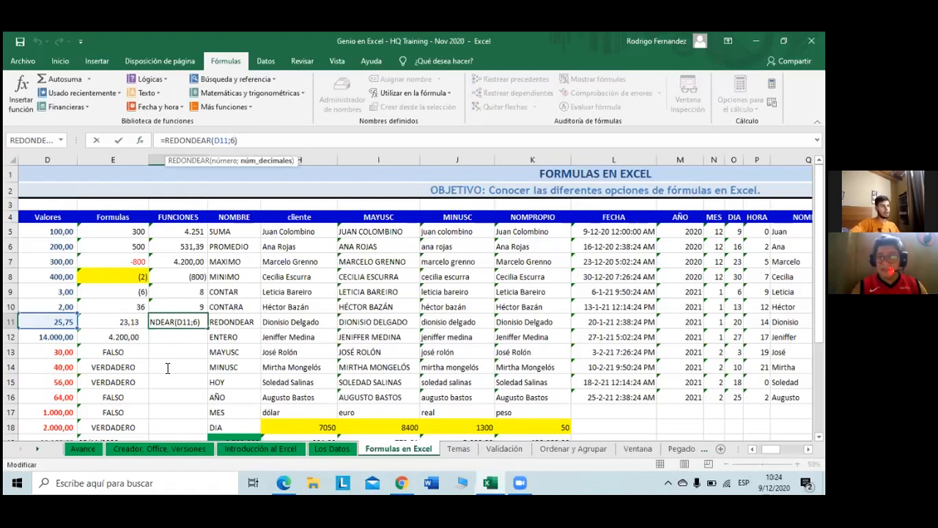
pyautogui.click(171, 323)
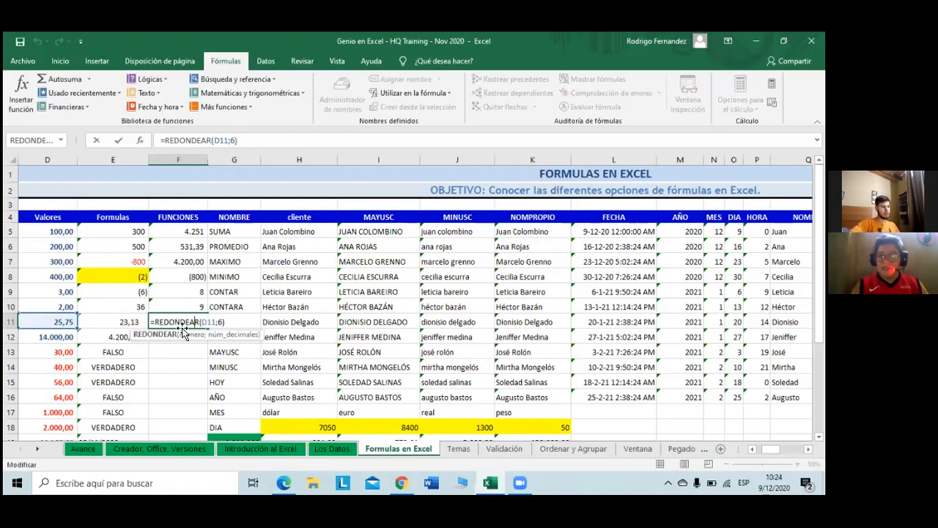
pyautogui.click(171, 376)
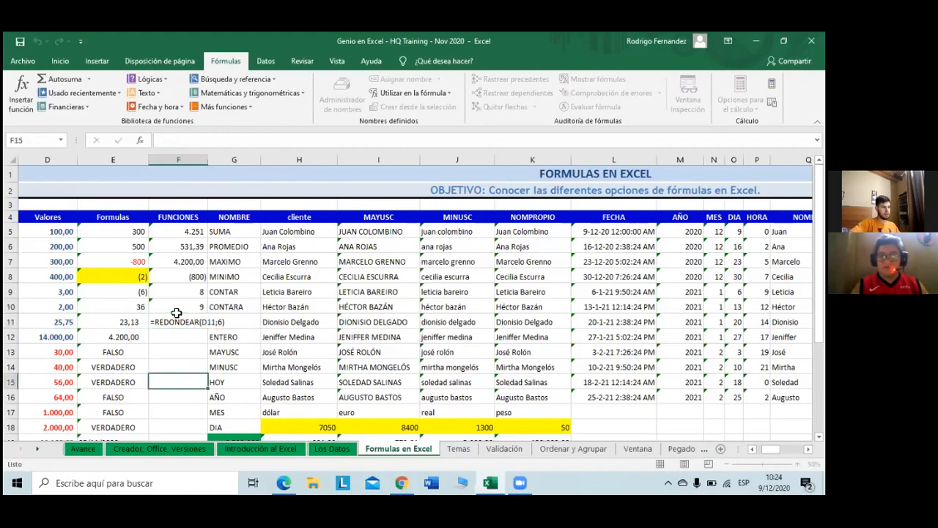
pyautogui.click(186, 321)
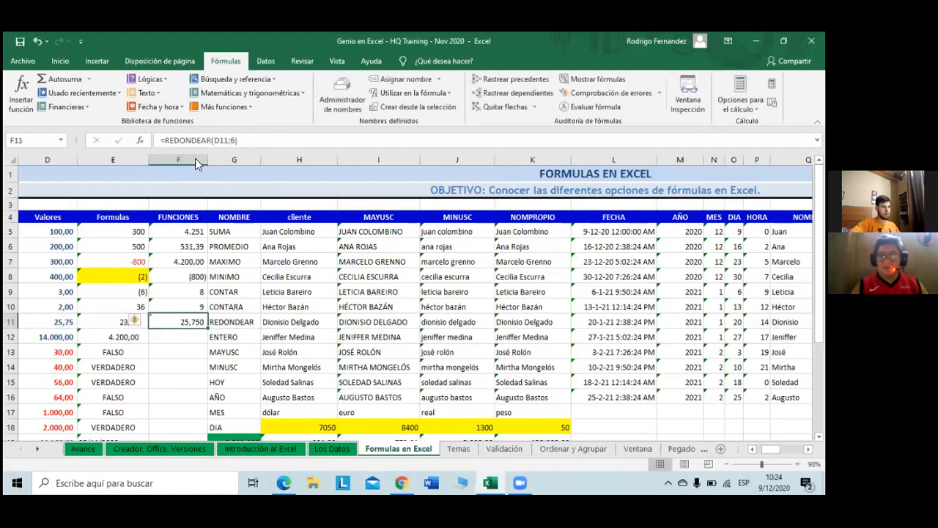
pyautogui.click(61, 64)
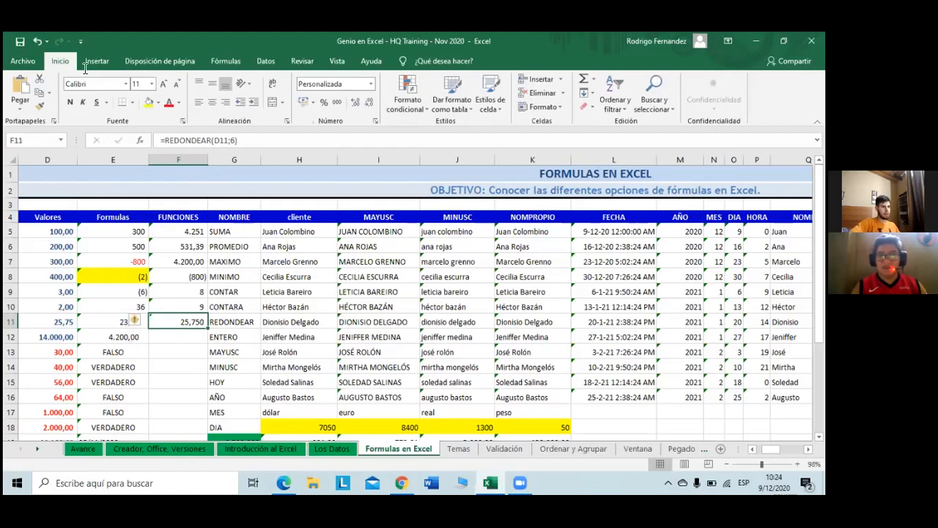
# Step: Add decimal places to F11 so the REDONDEAR result displays as 25,750000
pyautogui.click(356, 103)
pyautogui.click(358, 105)
pyautogui.click(357, 104)
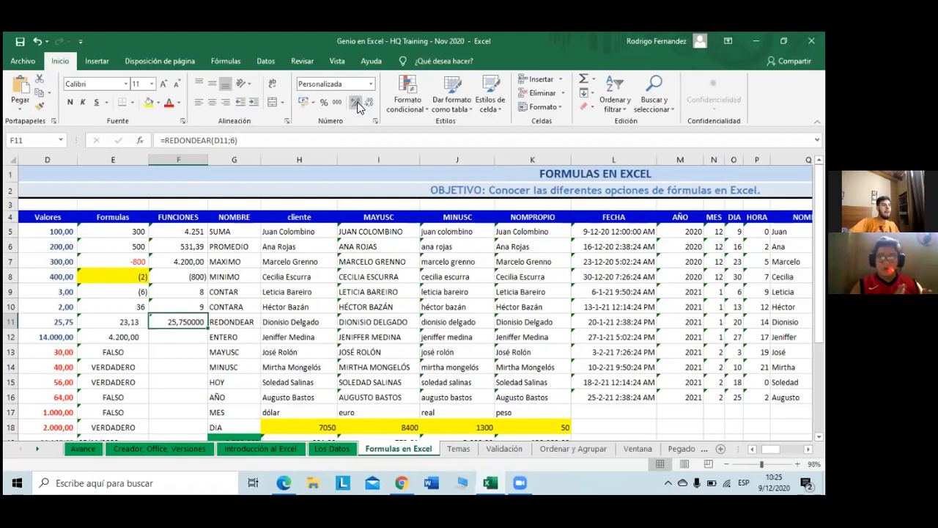
pyautogui.click(234, 140)
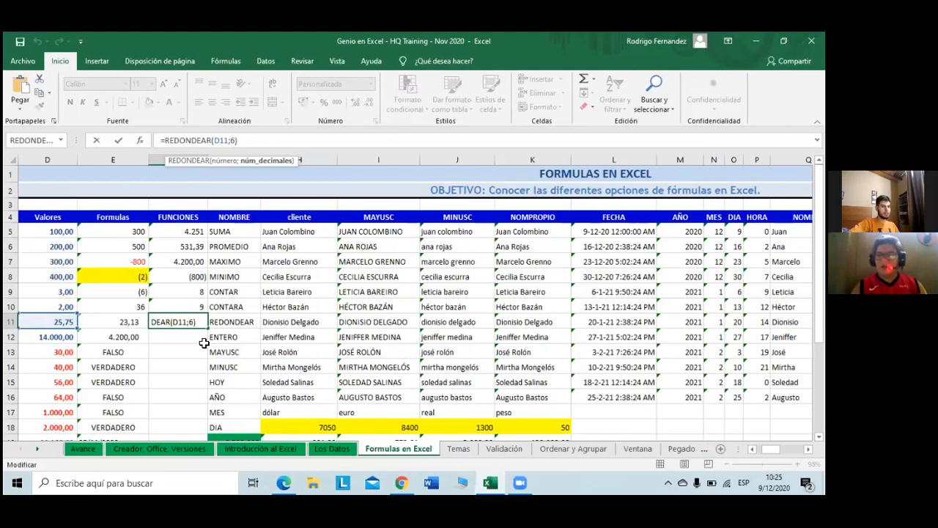
pyautogui.press('BackSpace')
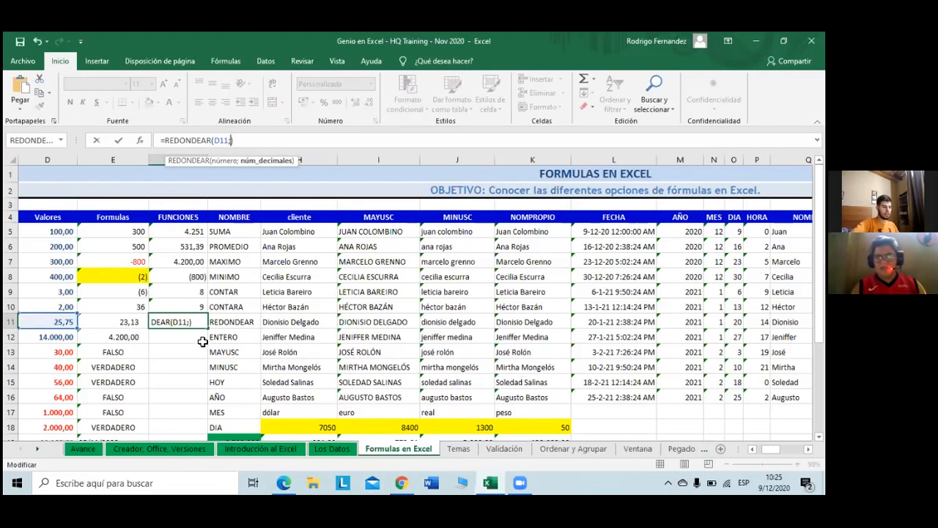
pyautogui.write('4')
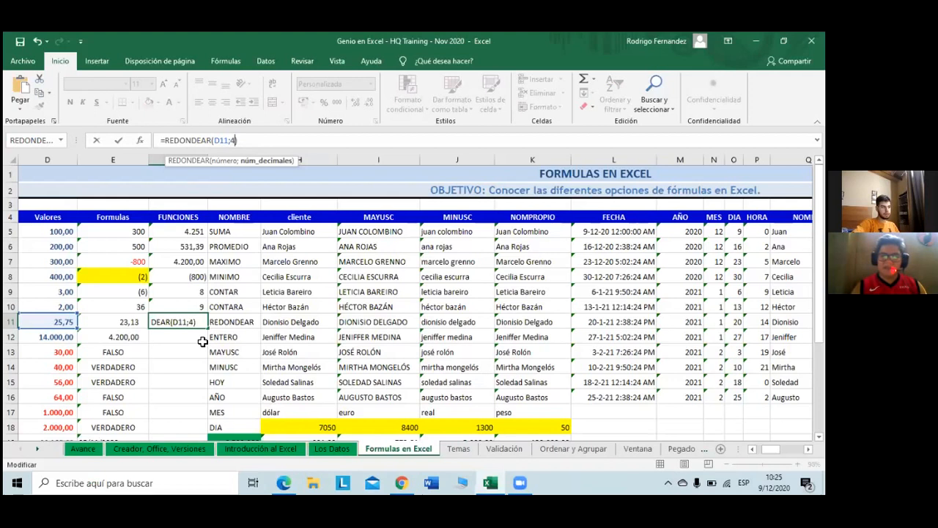
pyautogui.press('Return')
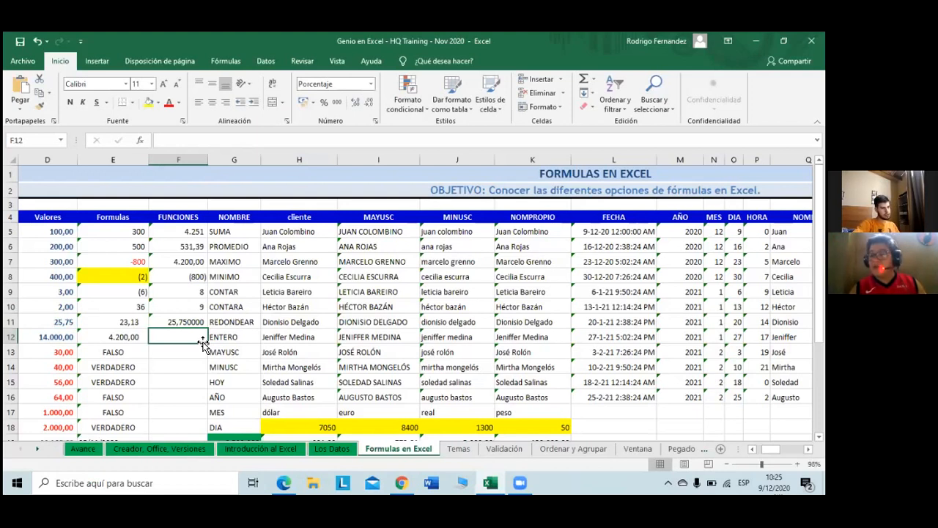
pyautogui.press('Up')
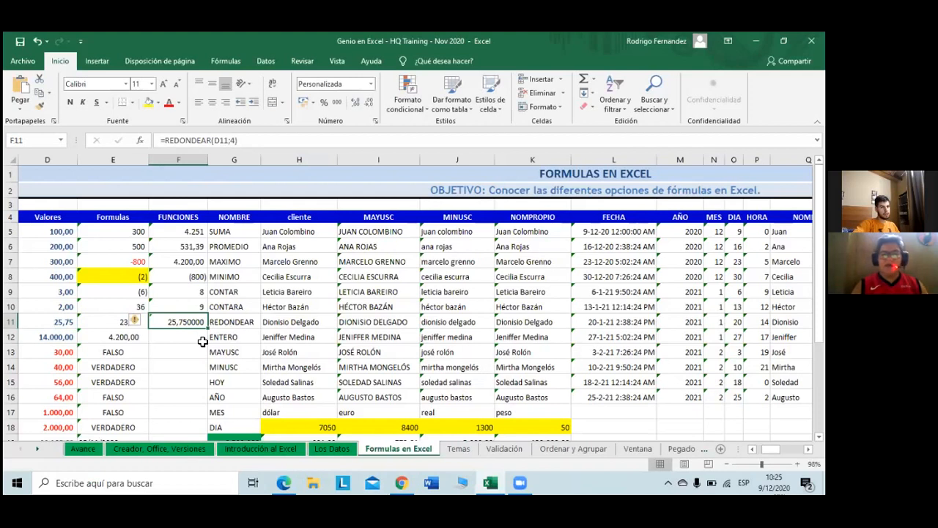
pyautogui.press('Left')
pyautogui.press('Left')
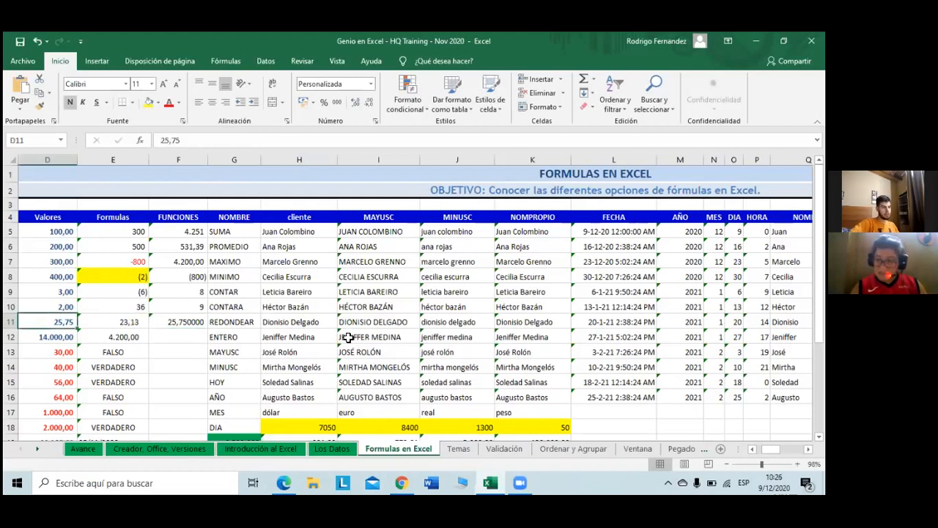
# Step: Change D11 to 25,757575 and compare it with F11's rounded result 25,757600
pyautogui.click(214, 138)
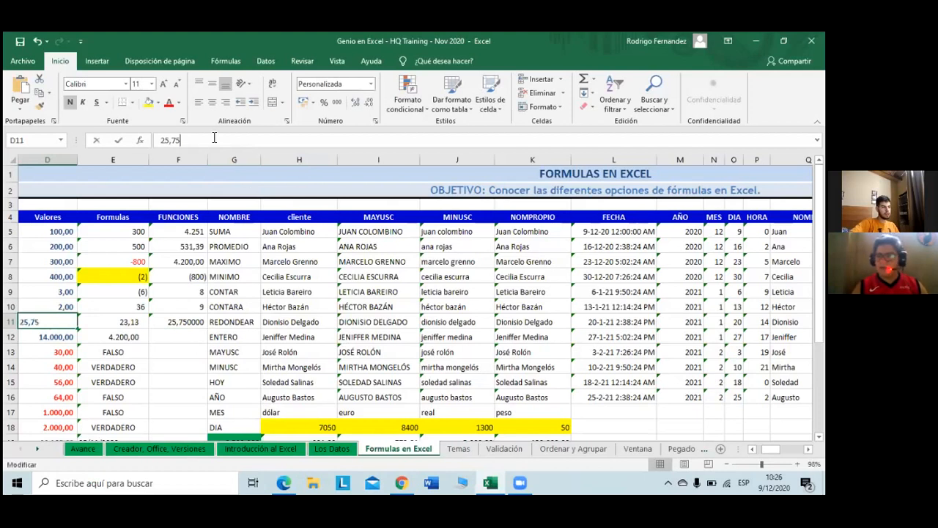
pyautogui.write('7575')
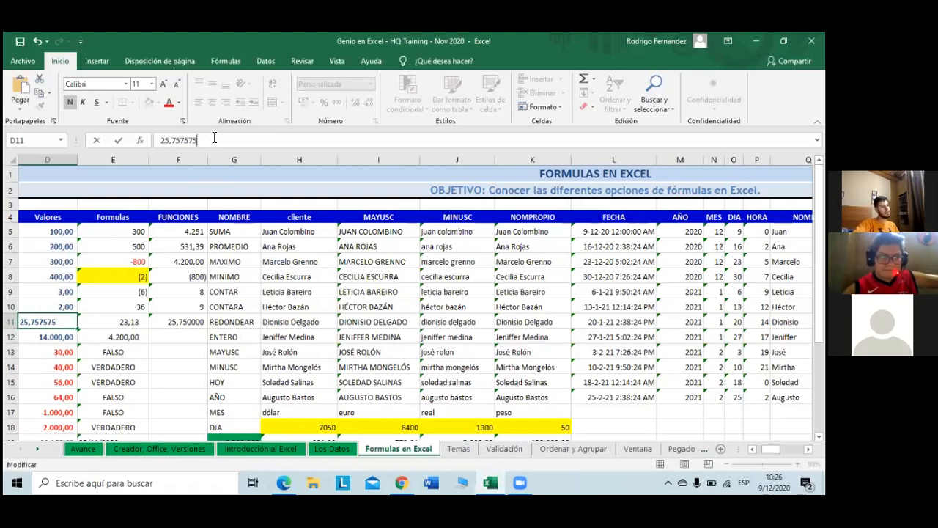
pyautogui.press('Return')
pyautogui.press('Up')
pyautogui.press('Right')
pyautogui.press('Right')
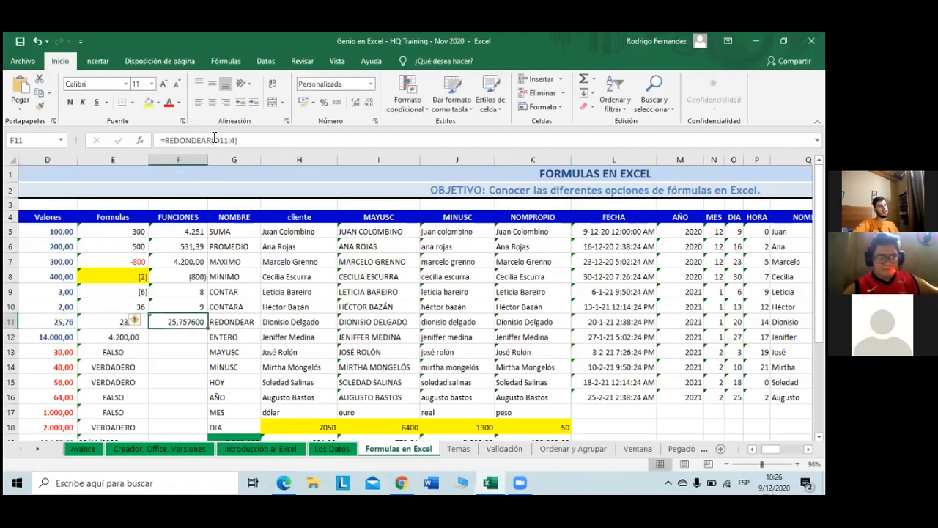
pyautogui.press('Left')
pyautogui.press('Left')
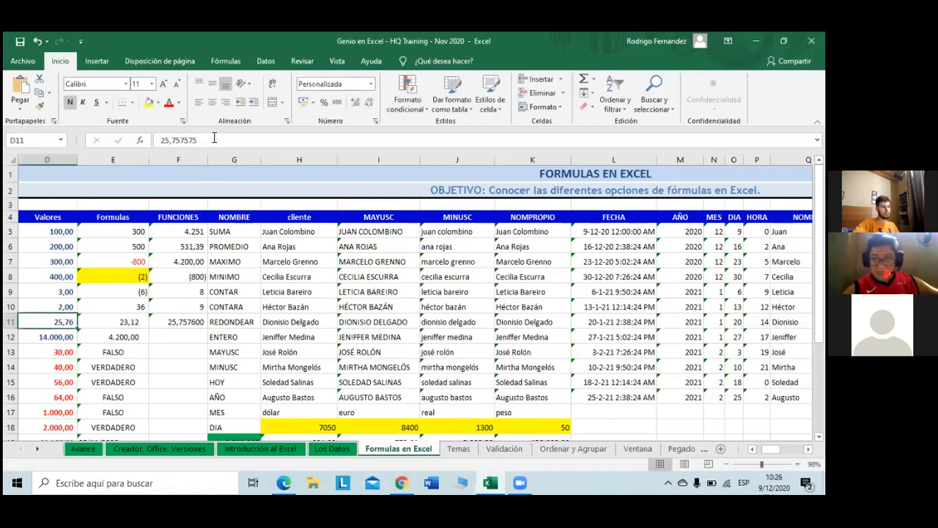
pyautogui.press('Right')
pyautogui.press('Right')
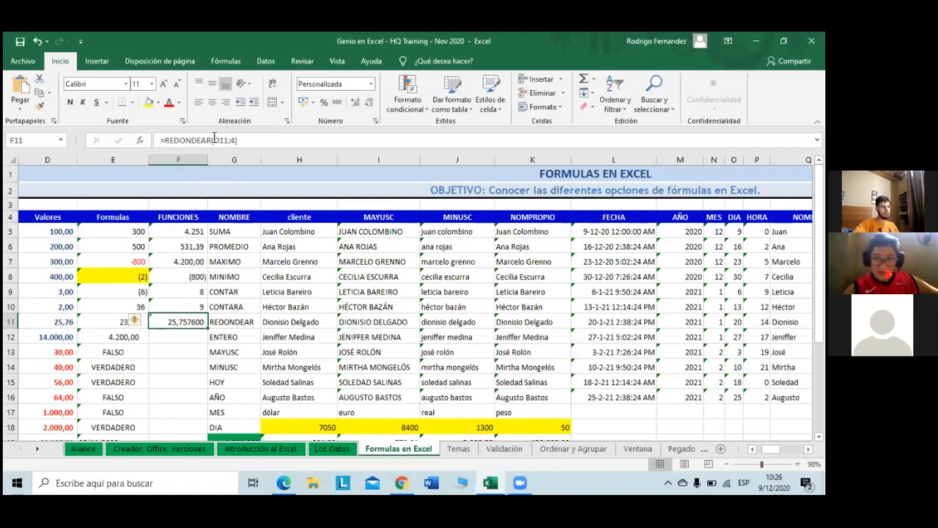
pyautogui.press('Left')
pyautogui.press('Left')
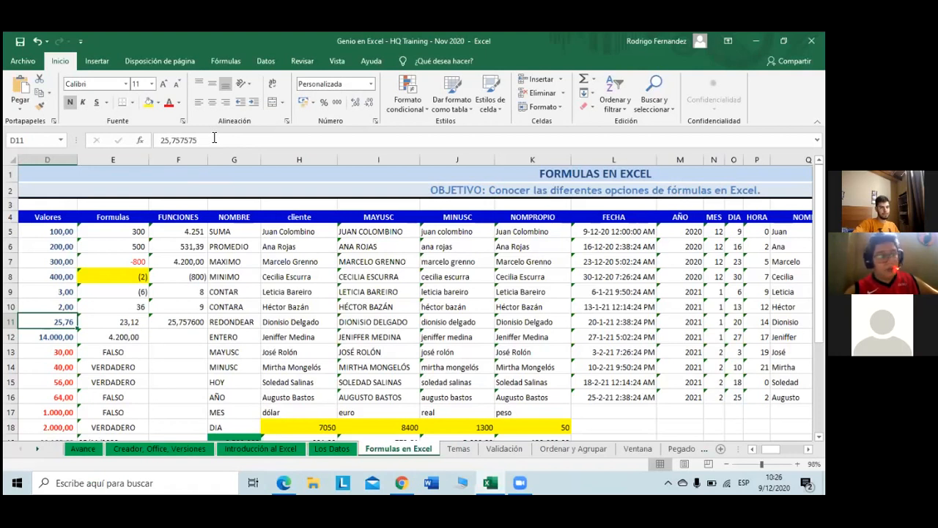
pyautogui.press('Right')
pyautogui.press('Right')
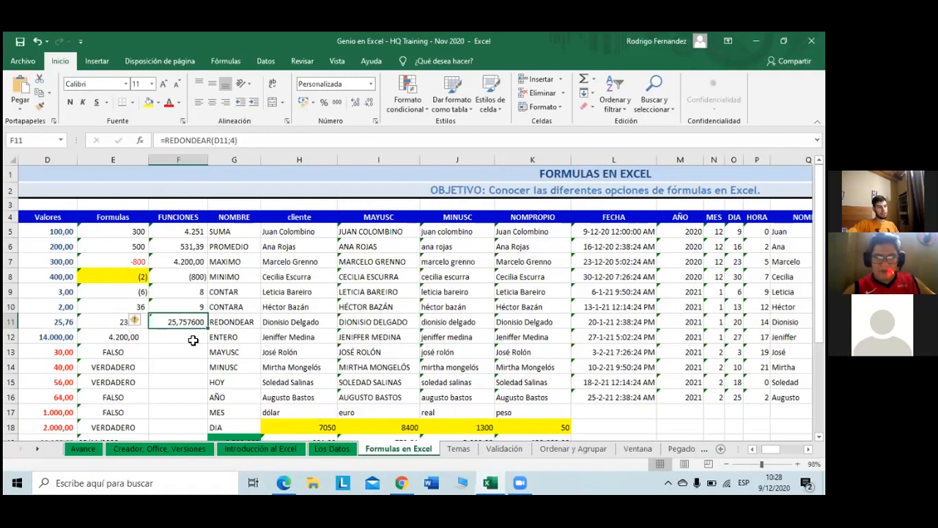
# Step: Change F11's formula to =REDONDEAR(D11;2), giving 25,760000
pyautogui.click(234, 140)
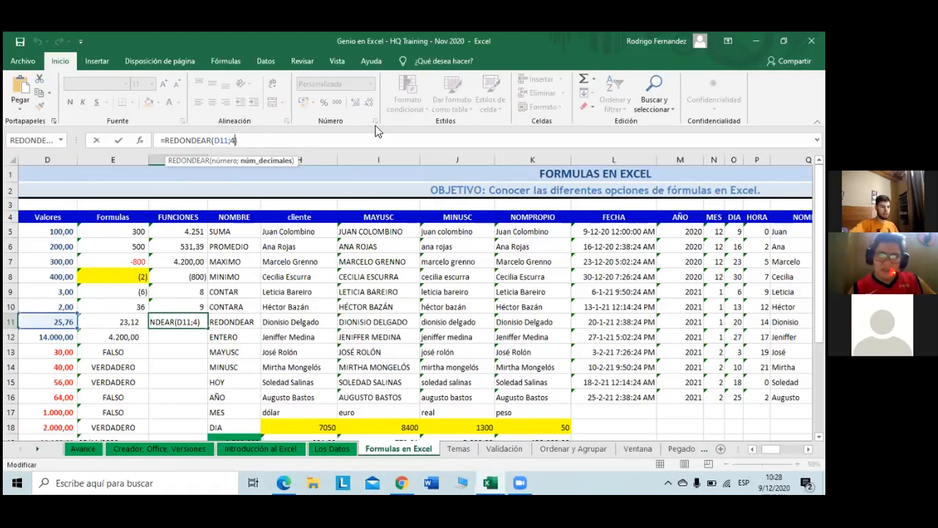
pyautogui.press('BackSpace')
pyautogui.write('2')
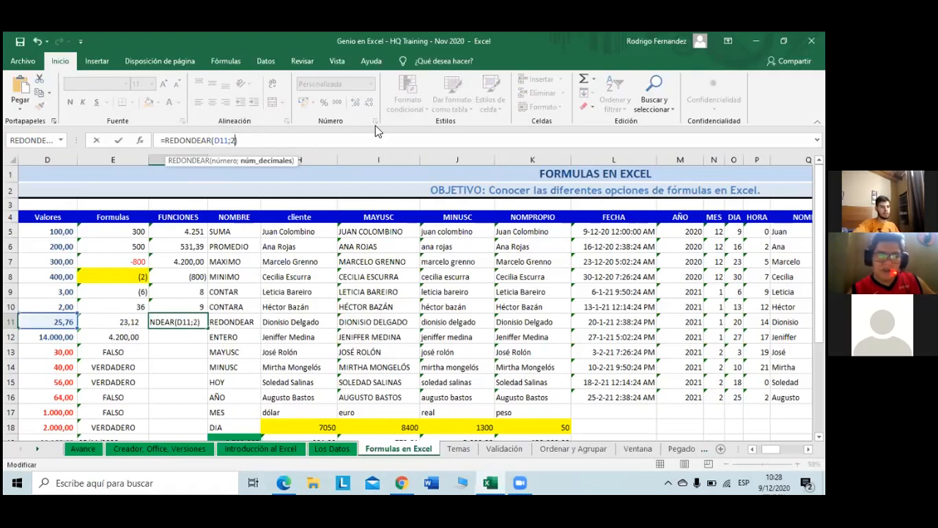
pyautogui.press('Return')
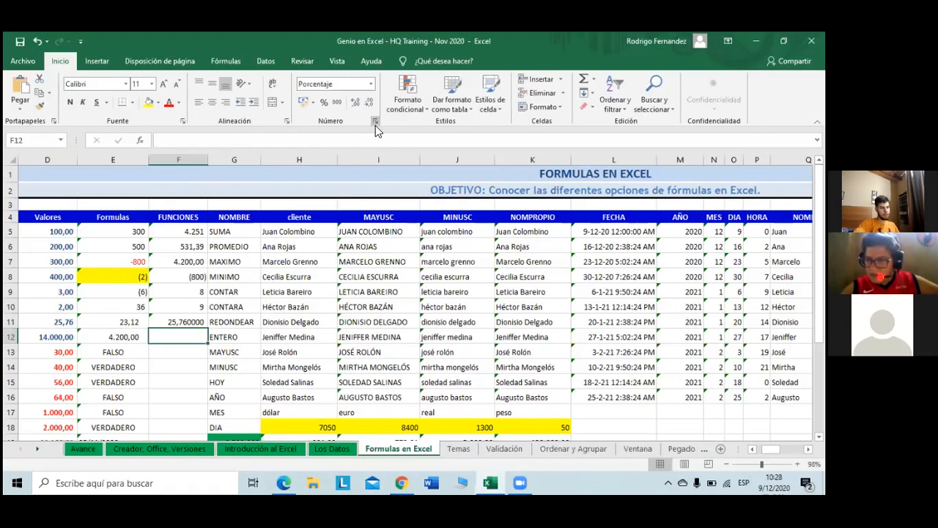
pyautogui.press('Up')
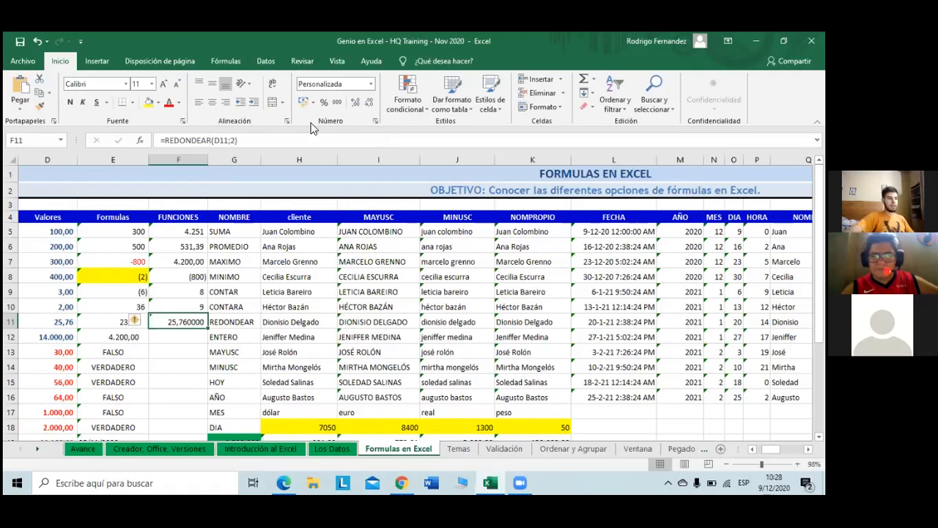
# Step: Change F11's formula to =REDONDEAR(D11;0) so it shows 26,000000
pyautogui.click(234, 139)
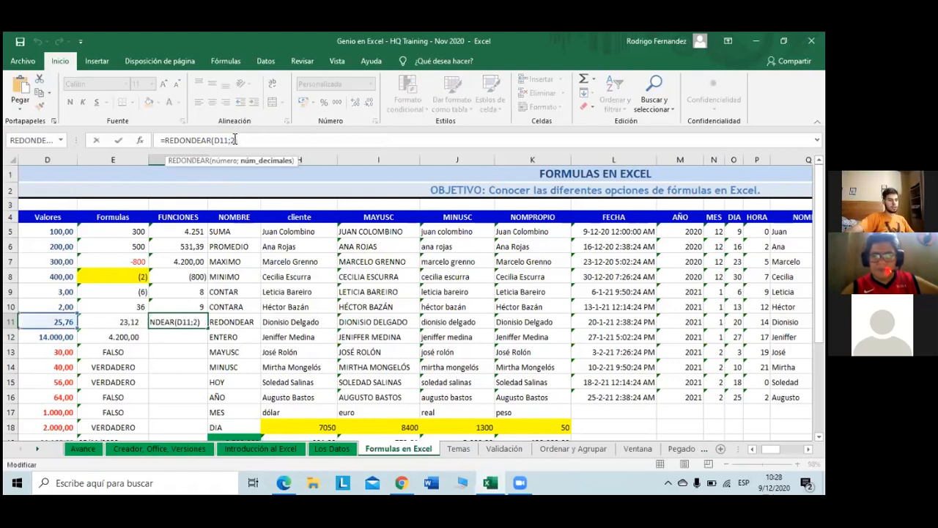
pyautogui.press('BackSpace')
pyautogui.write('0')
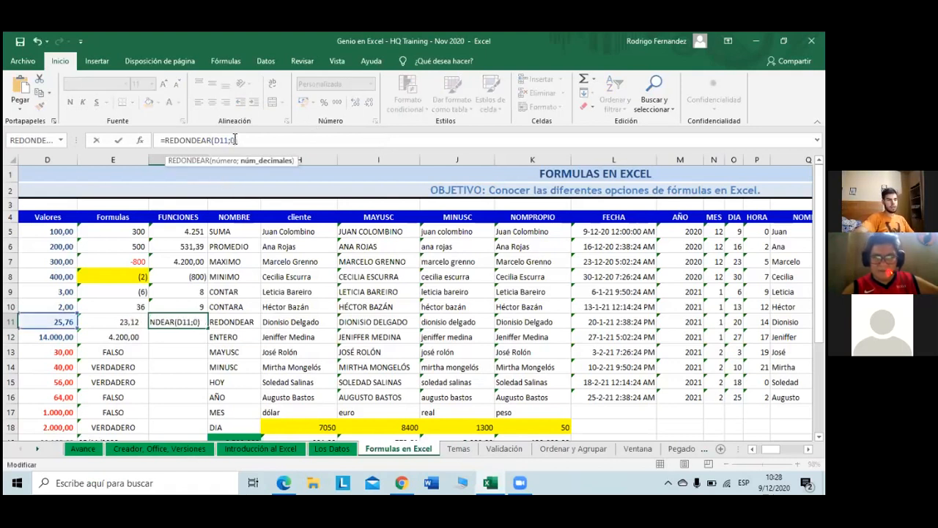
pyautogui.press('Return')
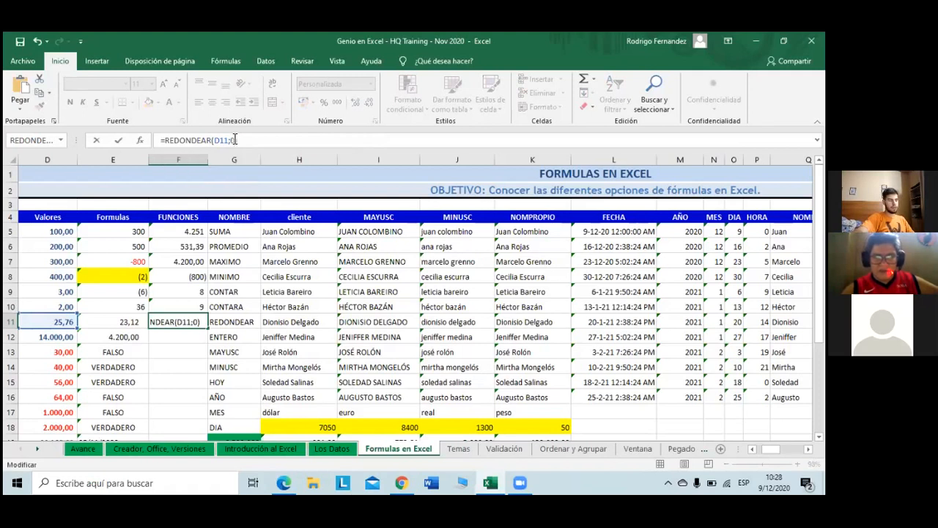
pyautogui.press('Return')
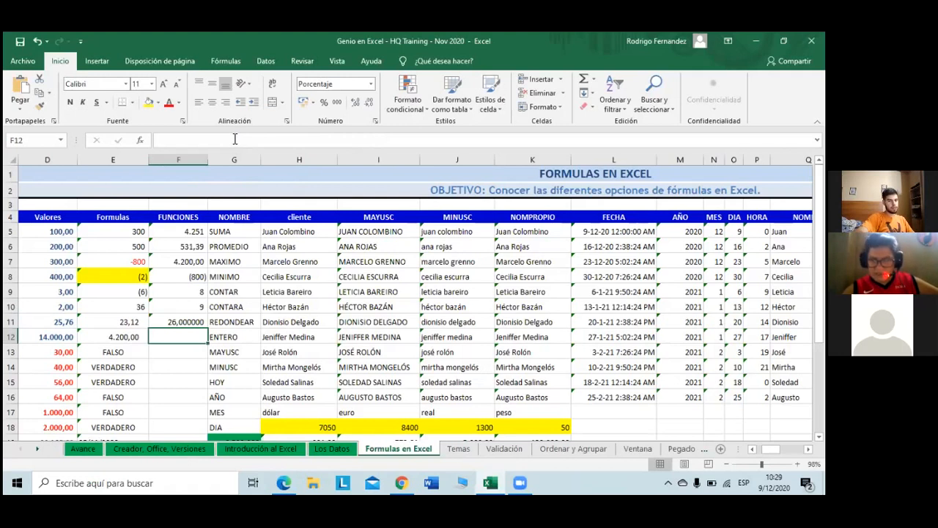
pyautogui.press('Up')
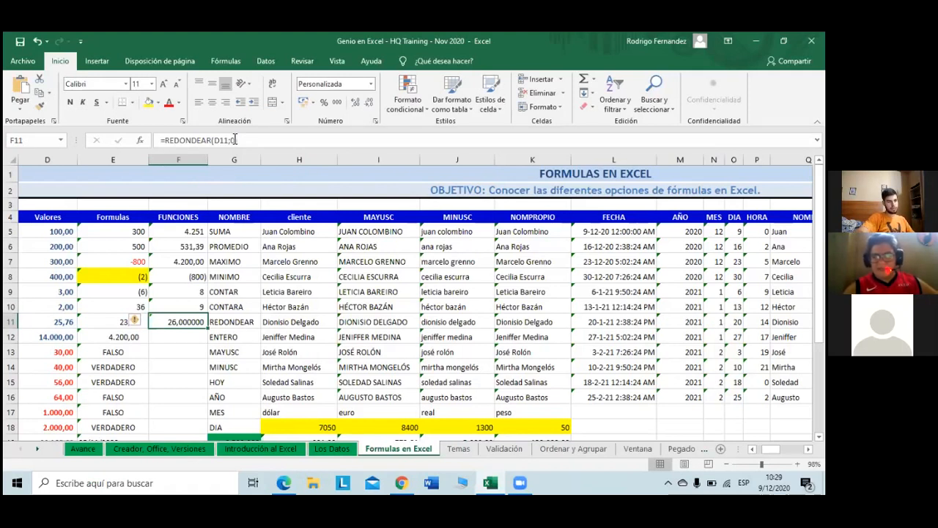
pyautogui.press('Left')
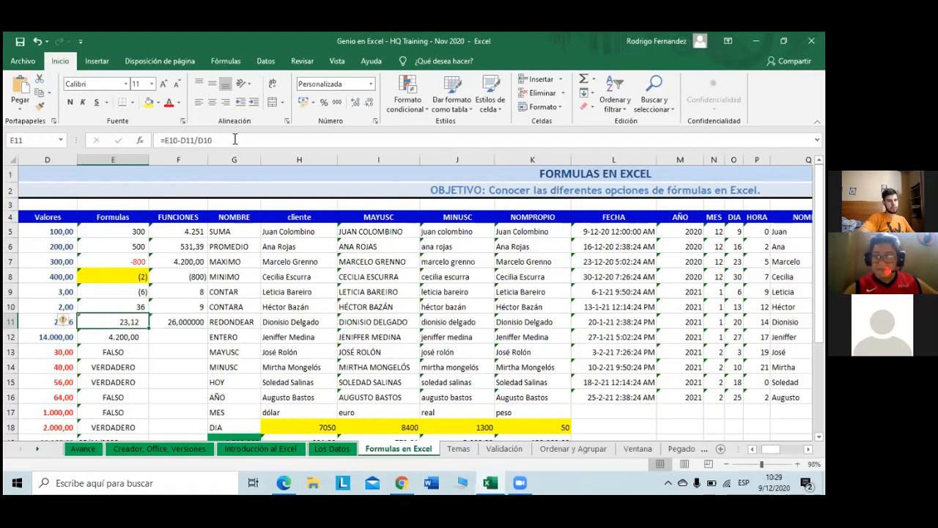
pyautogui.press('Left')
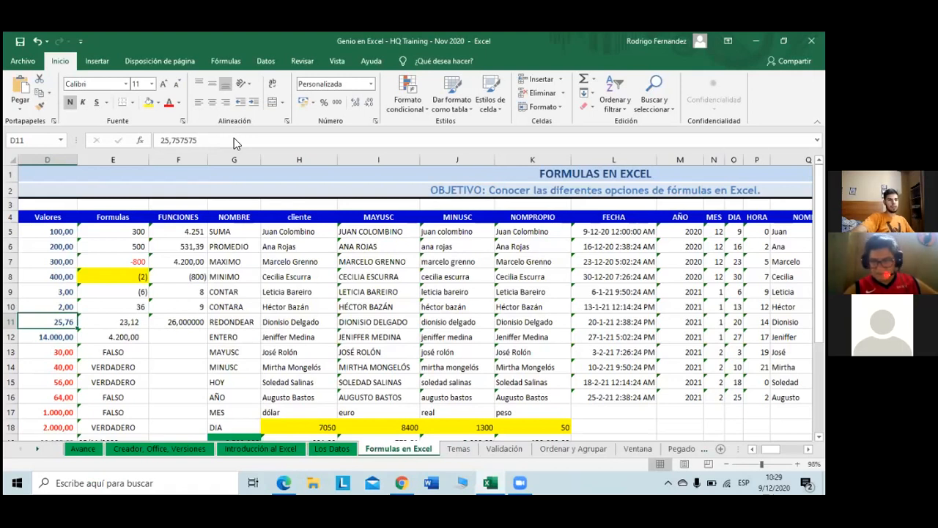
pyautogui.click(179, 337)
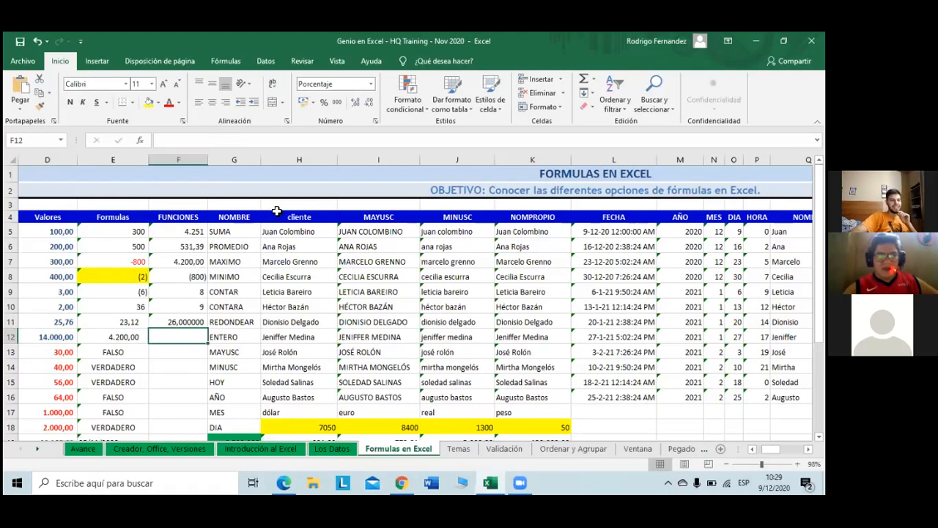
# Step: Insert the ENTERO function from the Math & Trig function list into F12
pyautogui.click(594, 78)
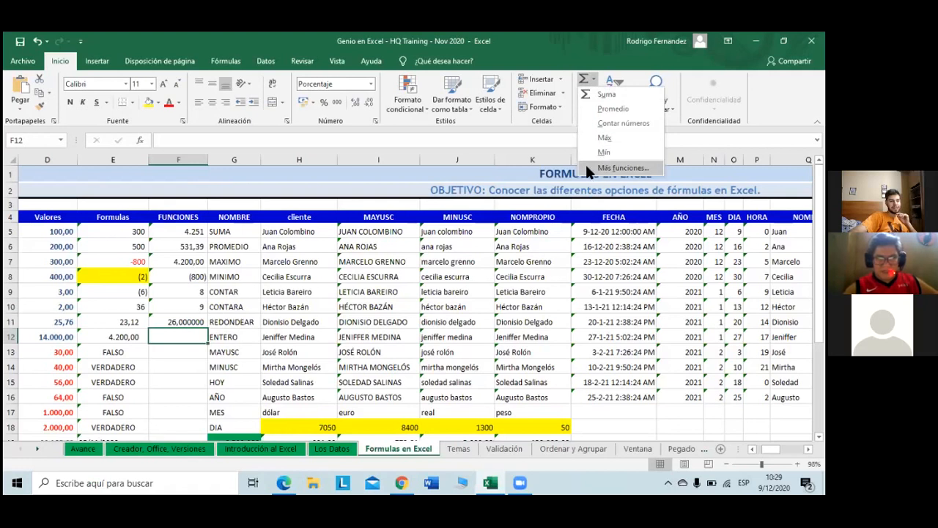
pyautogui.click(224, 62)
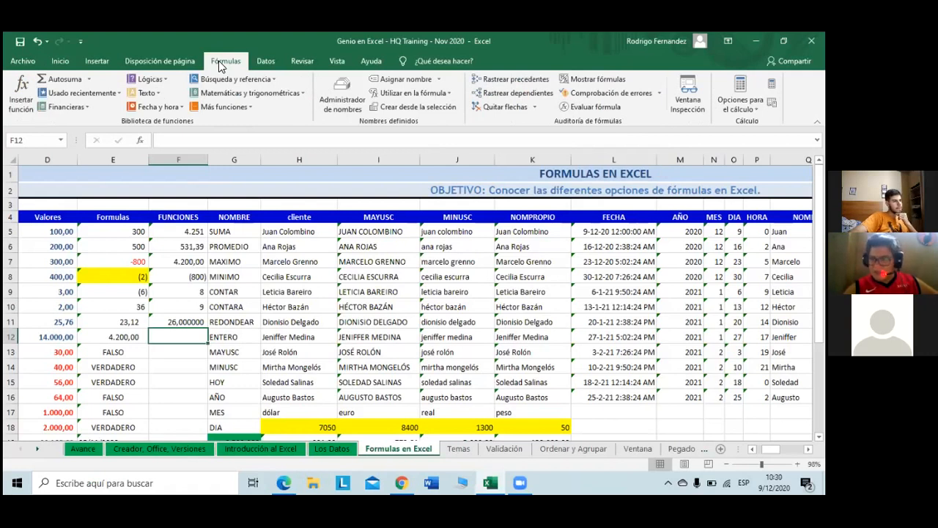
pyautogui.click(261, 94)
pyautogui.scroll(-7, 251, 185)
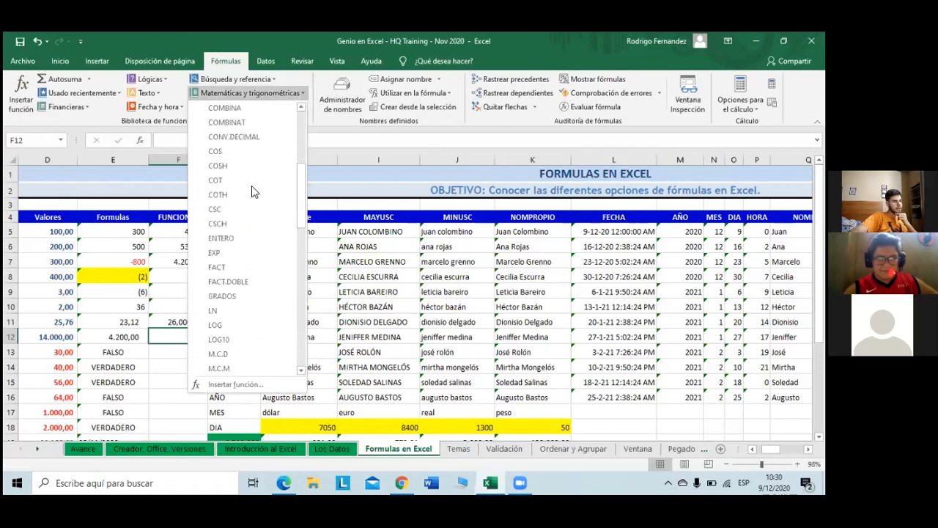
pyautogui.scroll(1, 248, 184)
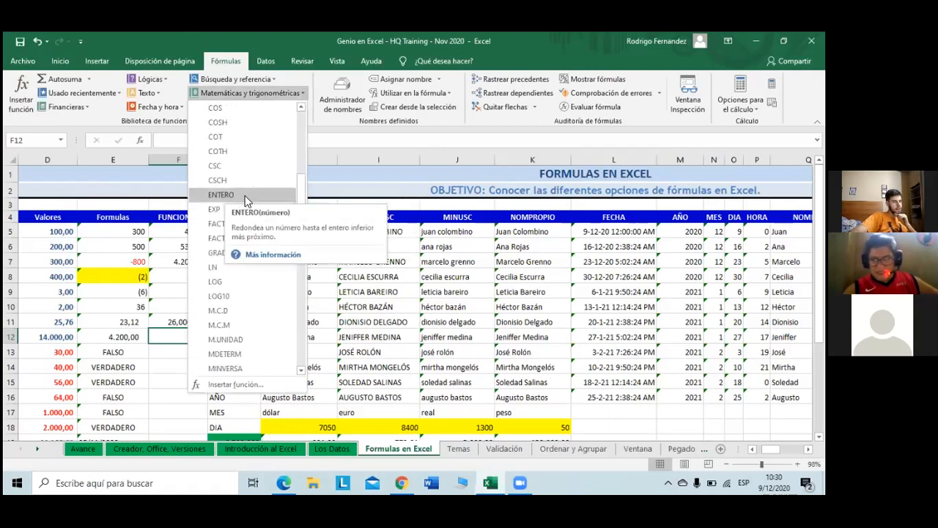
pyautogui.click(221, 194)
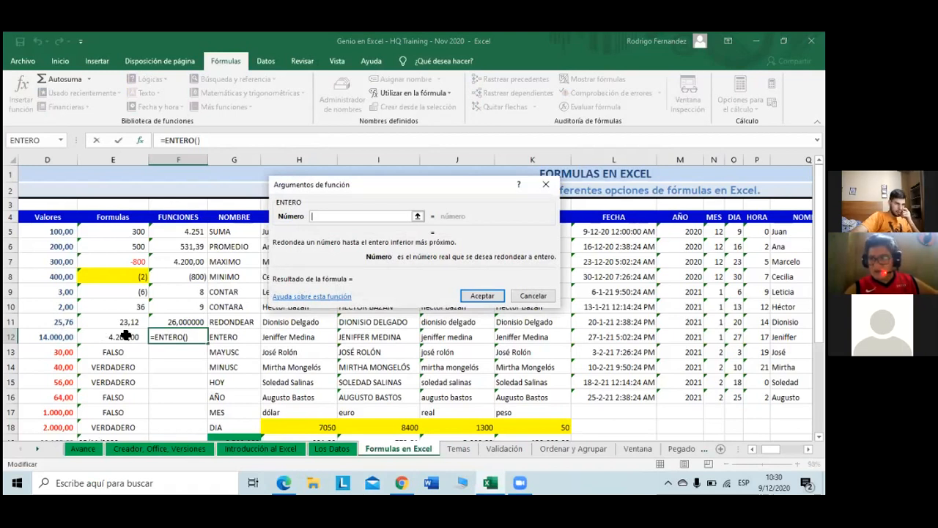
# Step: Set D11 as ENTERO's number argument and confirm, so F12 shows 25
pyautogui.click(70, 324)
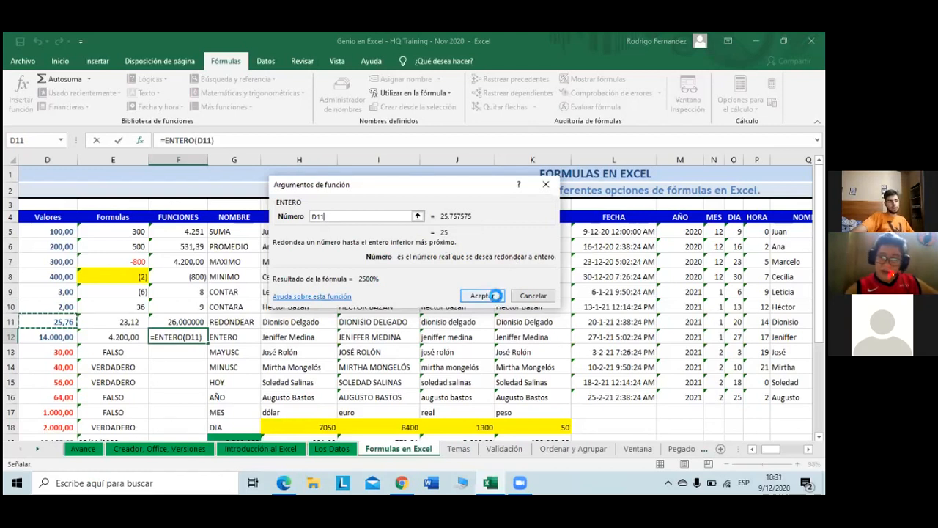
pyautogui.click(483, 296)
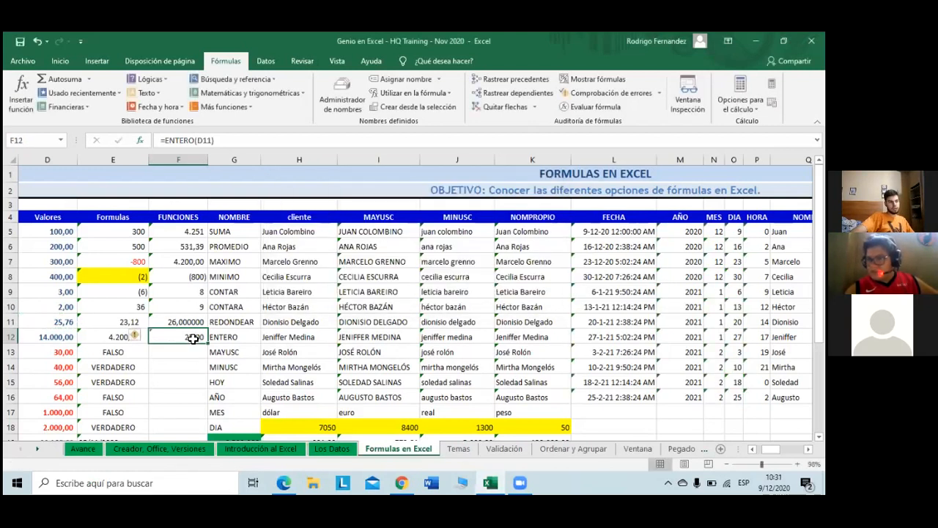
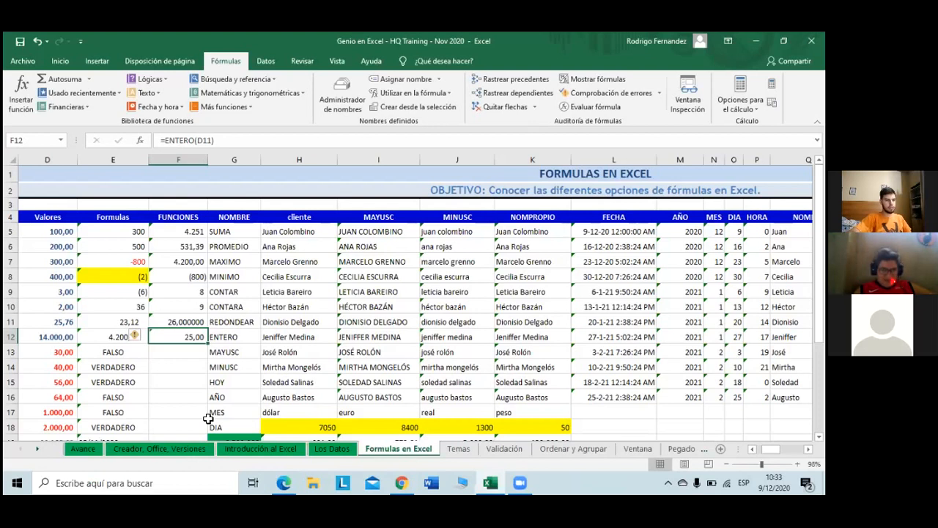
# Step: Delete the MAYUSC, MINUSC, HOY, AÑO, MES and DIA labels in G13:G18, then return to A1
pyautogui.press('Right')
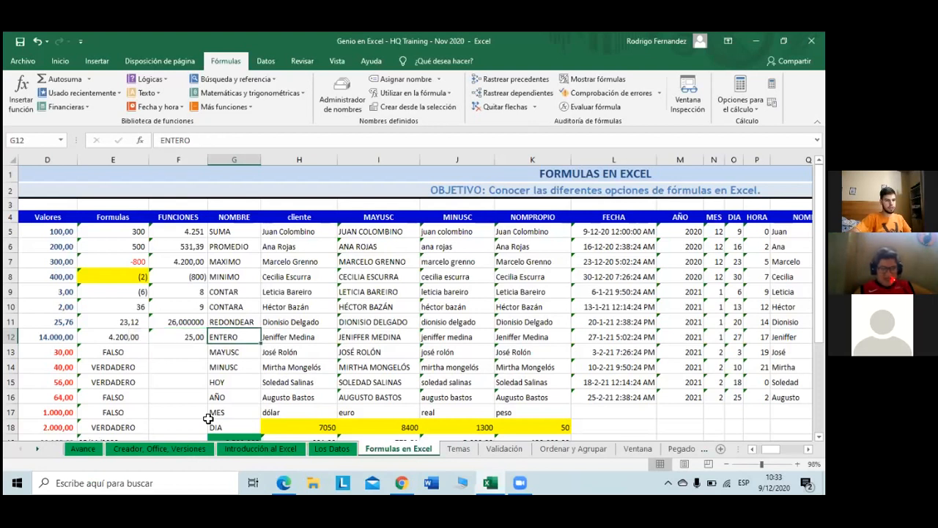
pyautogui.press('Up')
pyautogui.press('Down')
pyautogui.press('Down')
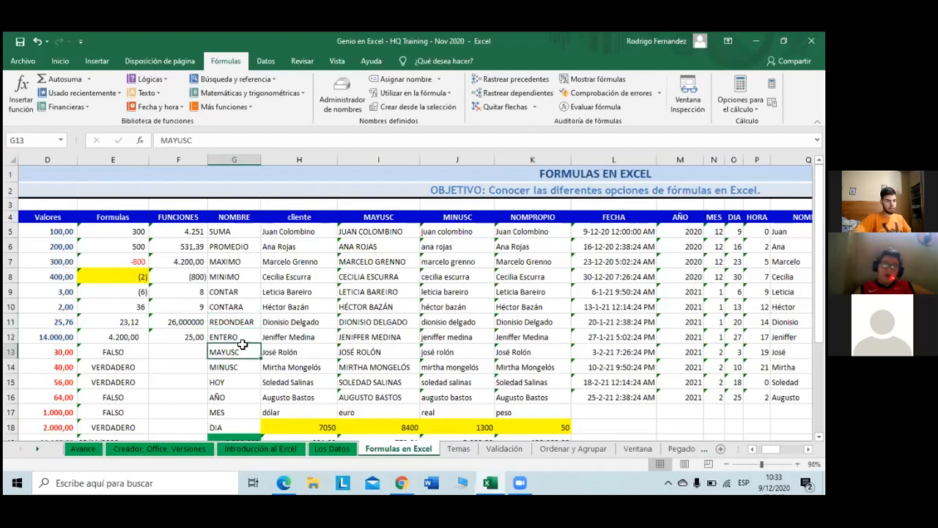
pyautogui.scroll(-1, 244, 345)
pyautogui.scroll(-1, 230, 294)
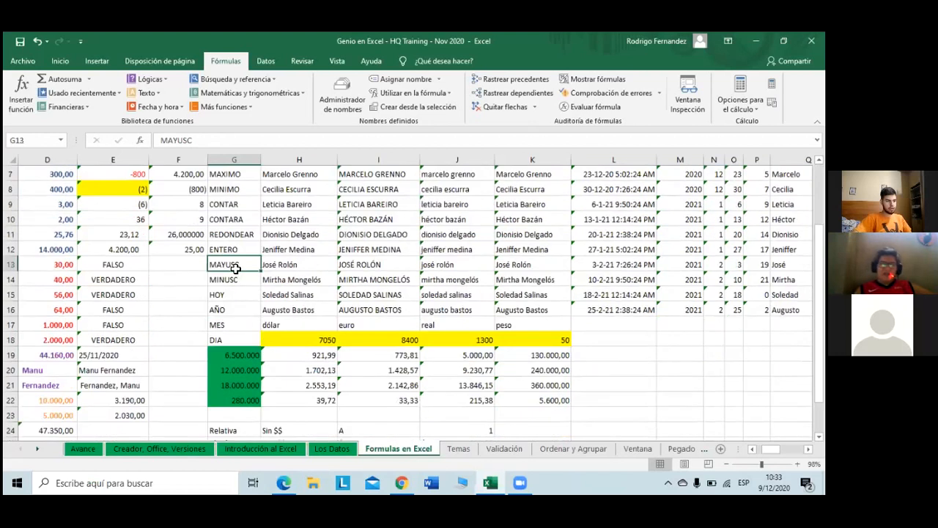
pyautogui.moveTo(235, 268); pyautogui.dragTo(241, 333)
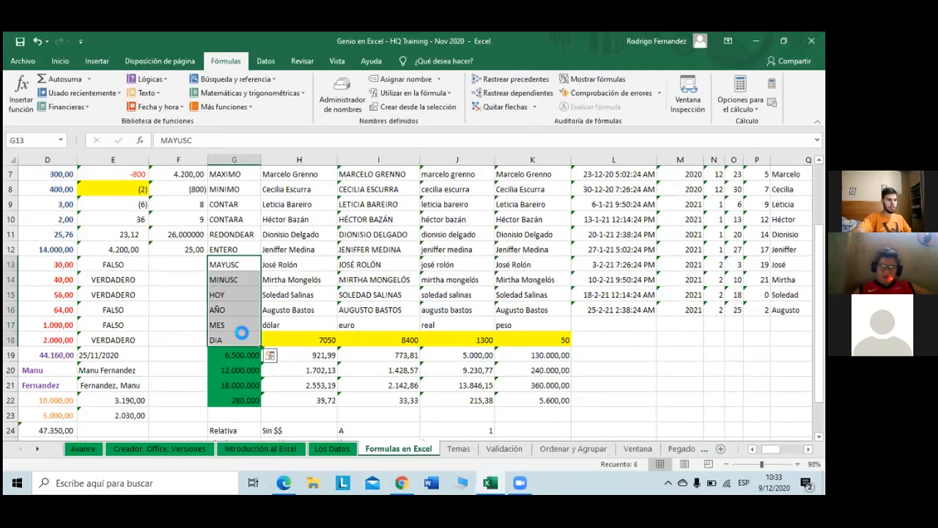
pyautogui.press('Delete')
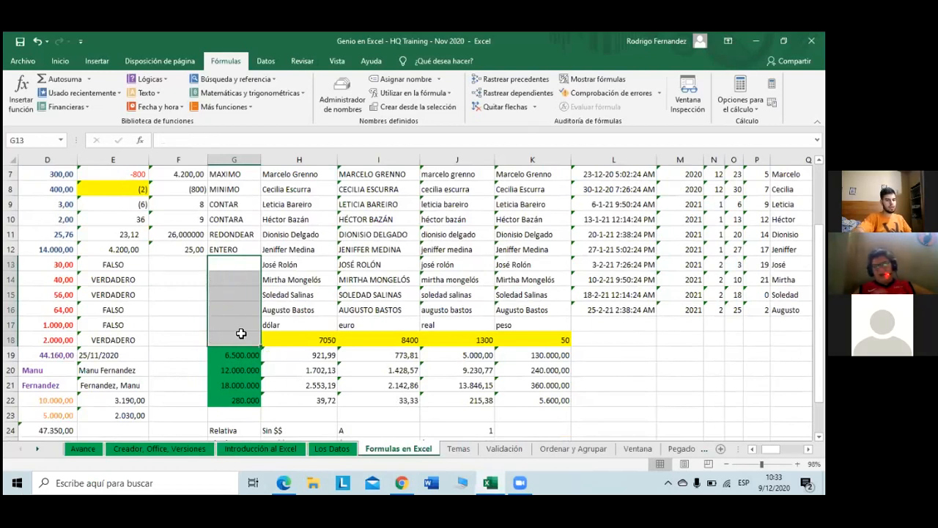
pyautogui.press('Up')
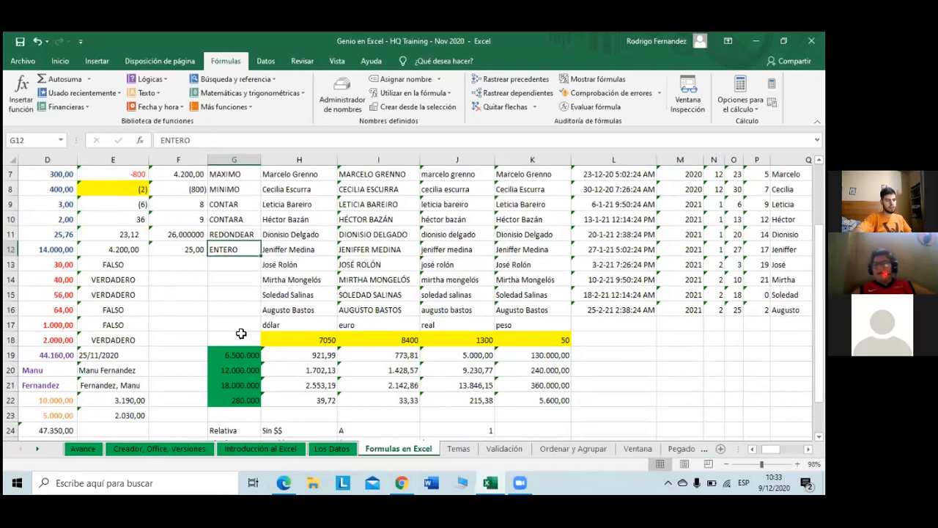
pyautogui.press('Up')
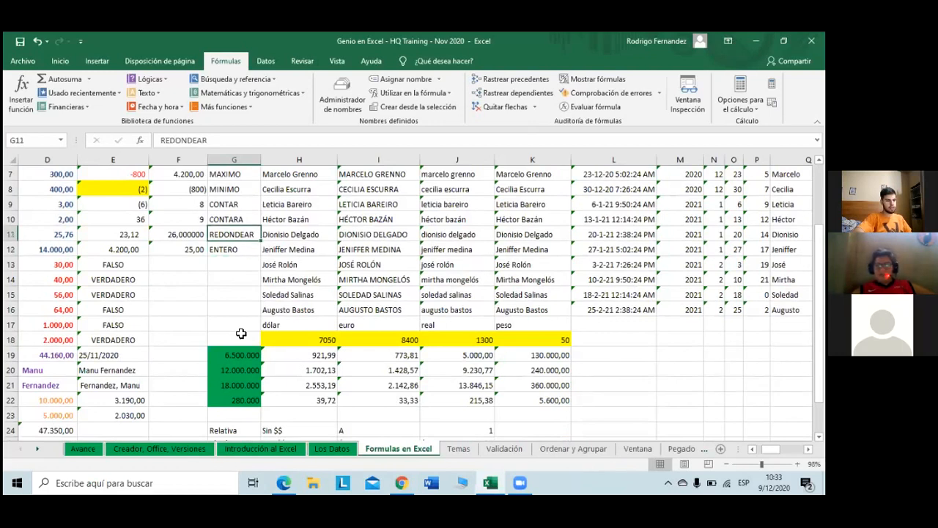
pyautogui.hotkey('ctrl', 'Home')
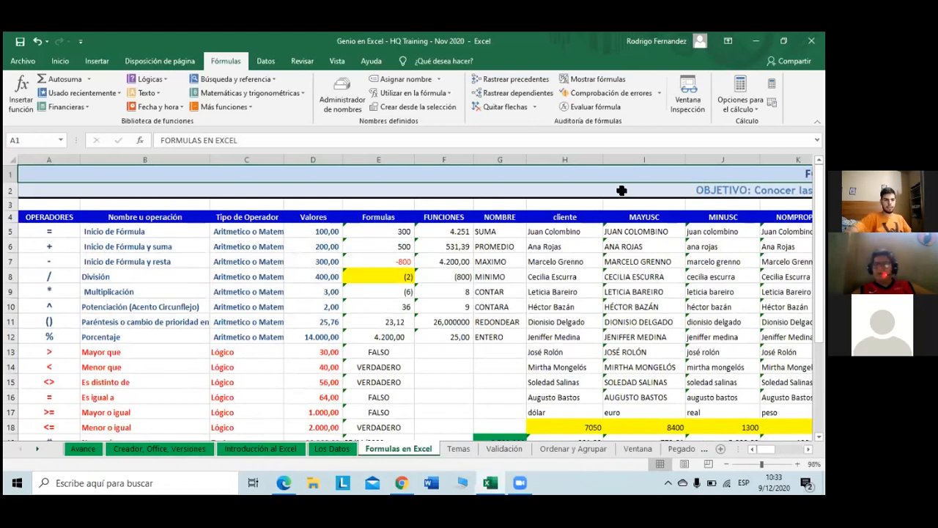
# Step: Overwrite the client name in H5 with a different full name
pyautogui.click(581, 231)
pyautogui.moveTo(220, 140); pyautogui.dragTo(147, 143)
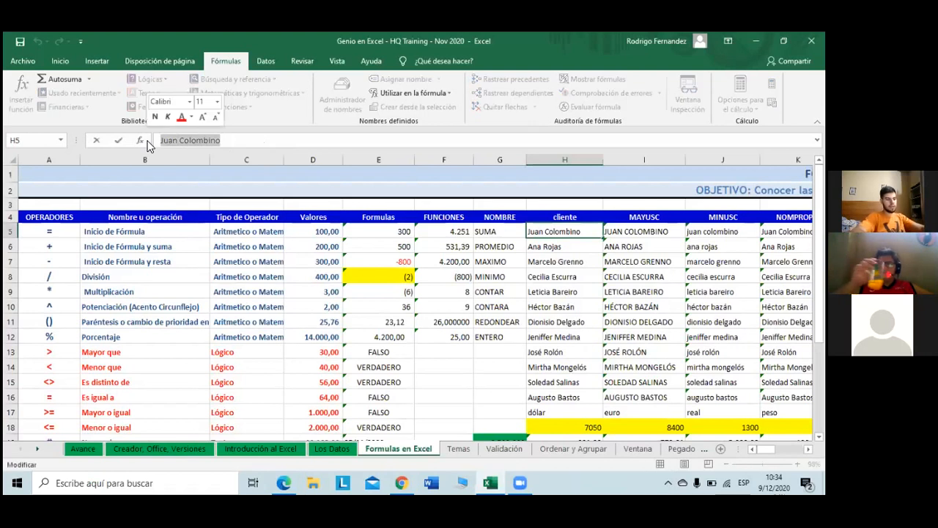
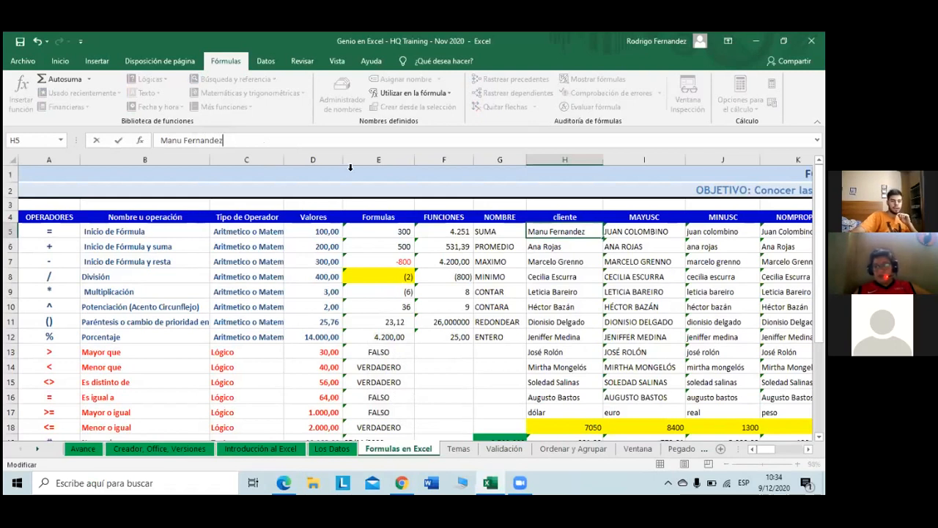
pyautogui.press('Left')
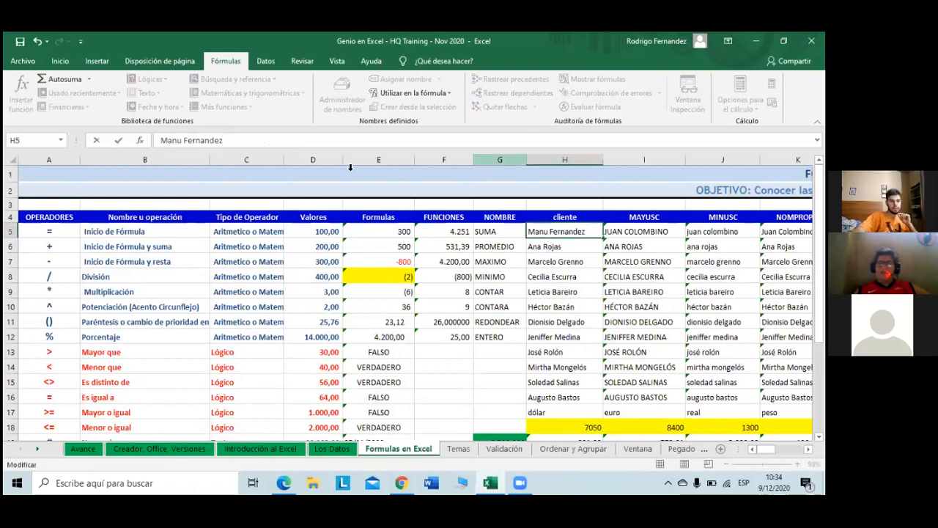
pyautogui.press('Return')
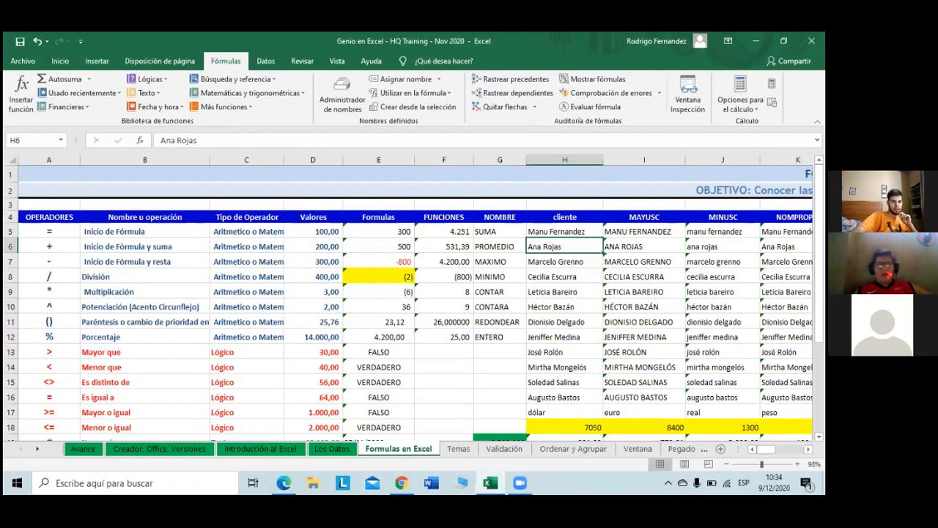
# Step: Delete the formulas in I5:I16, K5:K16 and J5:J16
pyautogui.hscroll(1, 410, 294)
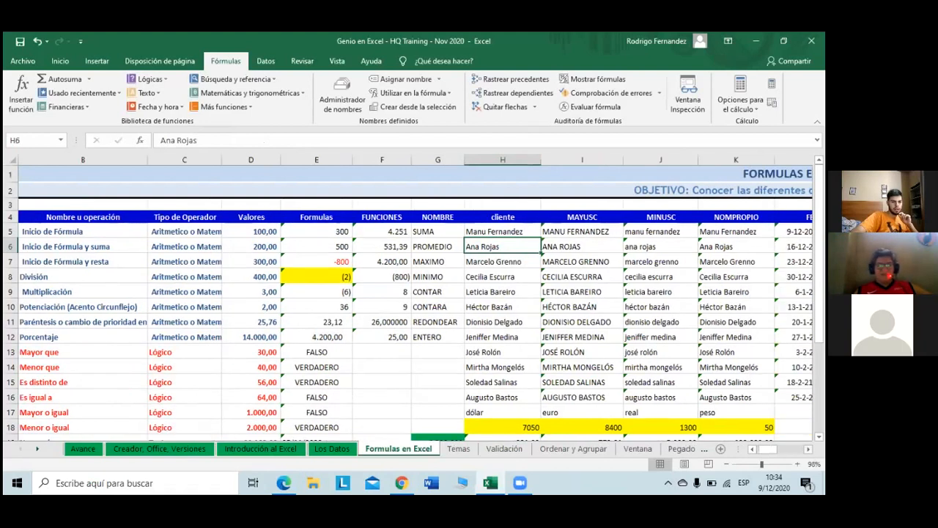
pyautogui.hscroll(2, 410, 293)
pyautogui.scroll(-1, 411, 293)
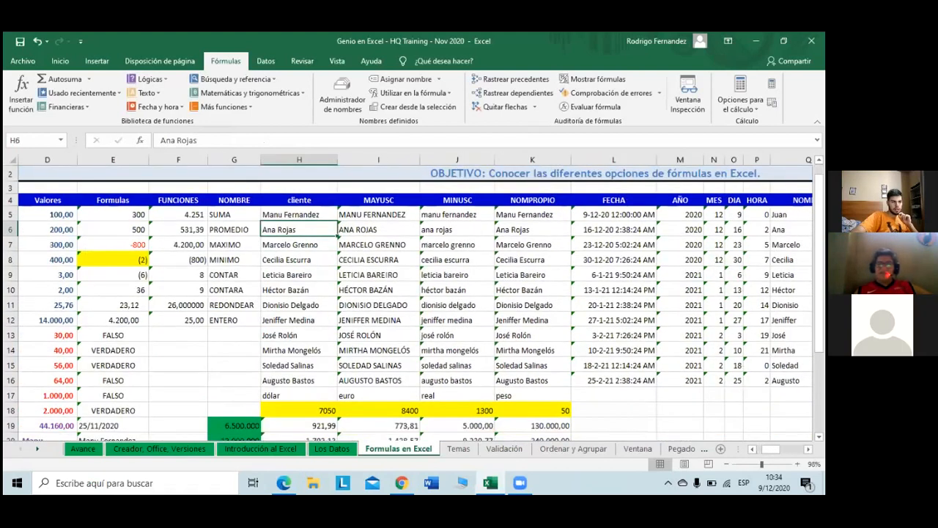
pyautogui.moveTo(379, 214); pyautogui.dragTo(424, 381)
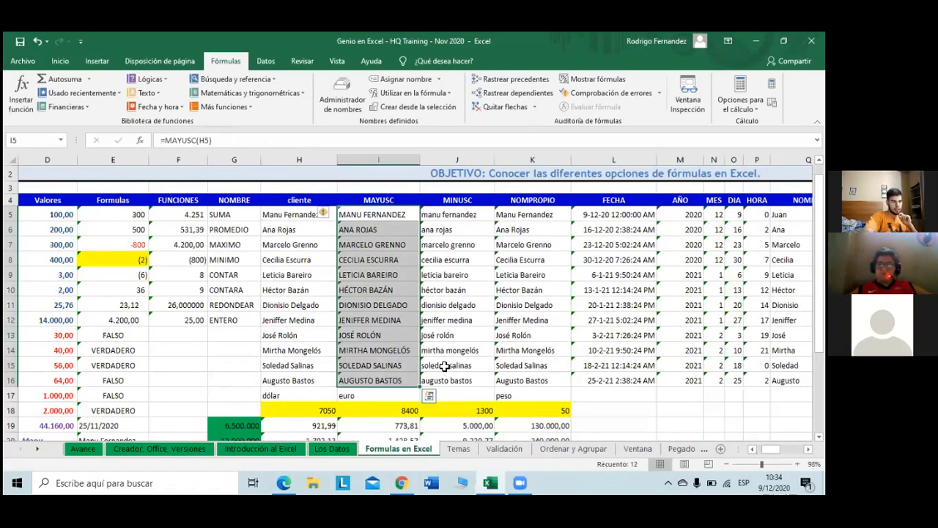
pyautogui.press('Delete')
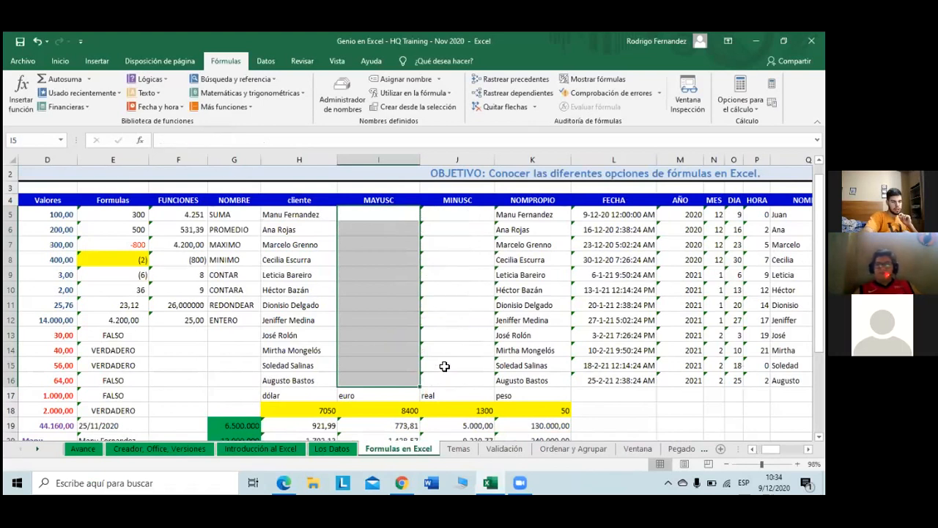
pyautogui.press('Up')
pyautogui.press('Down')
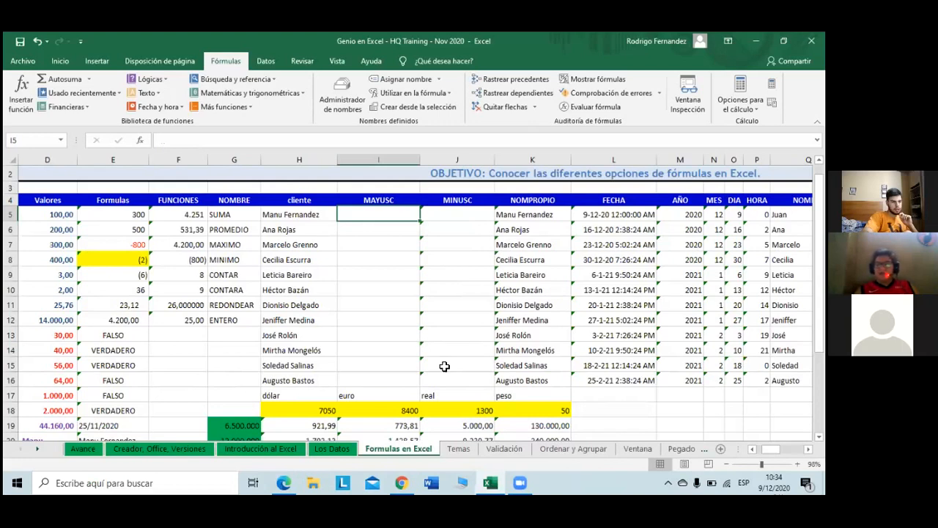
pyautogui.moveTo(515, 215); pyautogui.dragTo(522, 380)
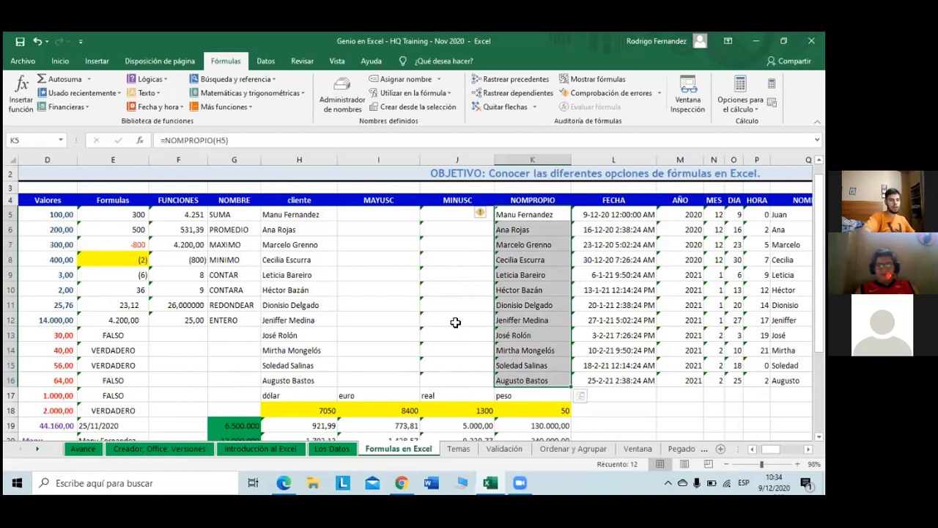
pyautogui.press('Delete')
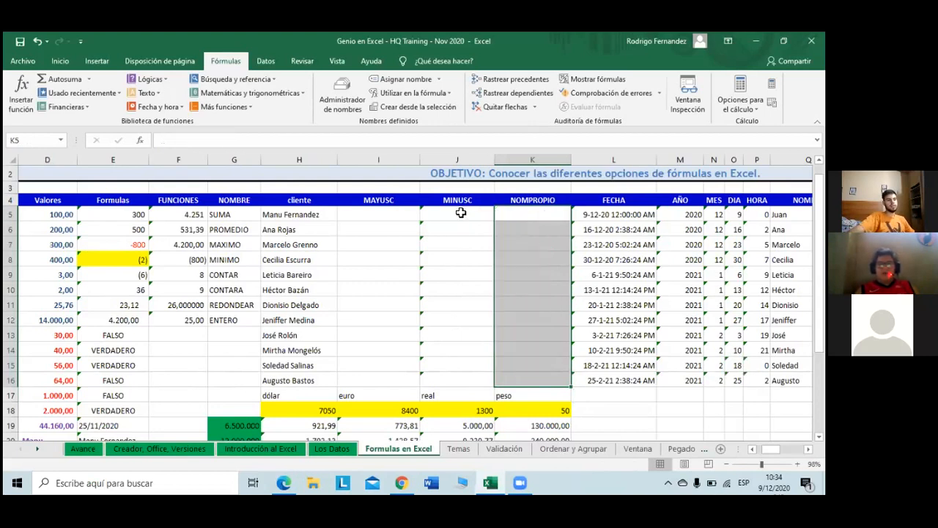
pyautogui.moveTo(461, 213); pyautogui.dragTo(447, 376)
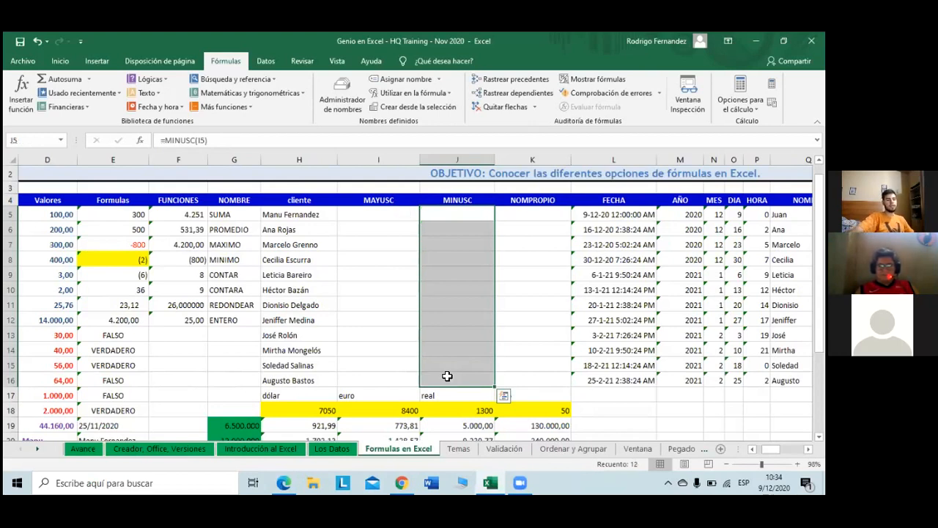
pyautogui.press('Delete')
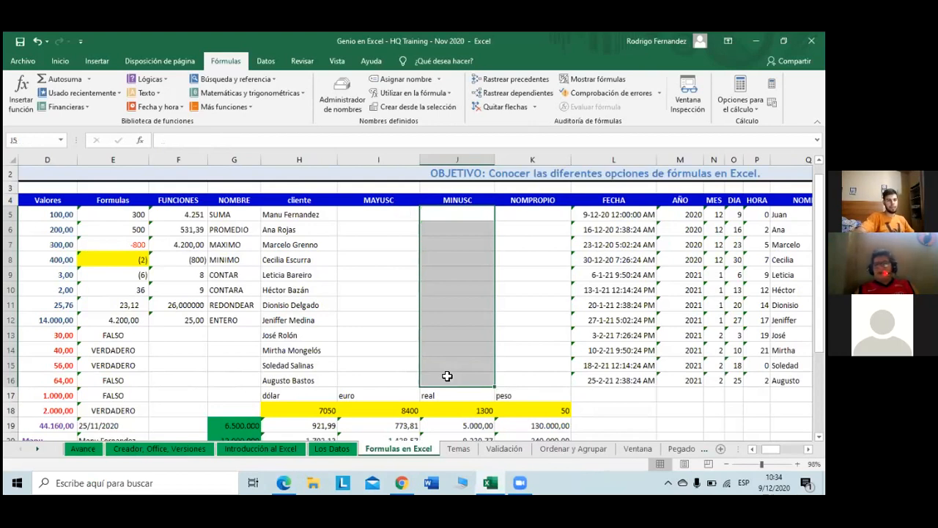
pyautogui.press('Left')
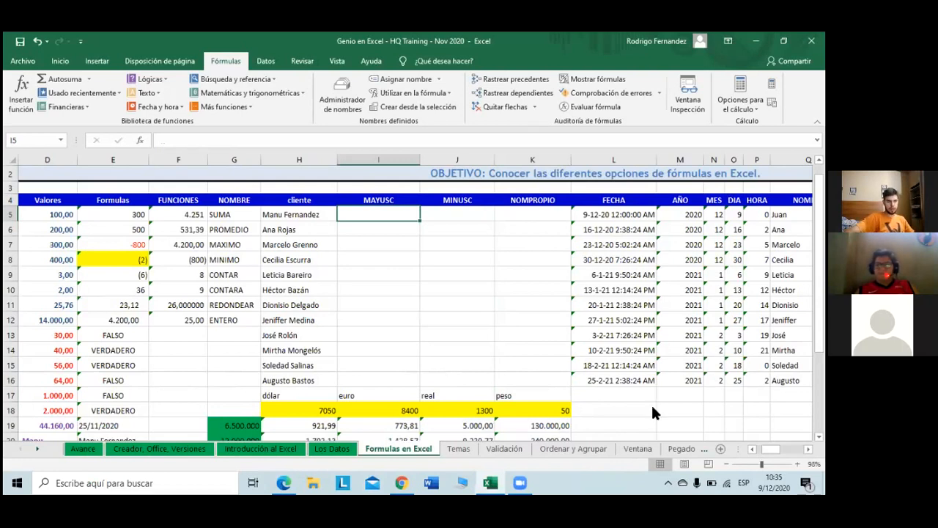
# Step: Select M5:Y16 through the Name Box and delete its contents
pyautogui.hscroll(1, 415, 301)
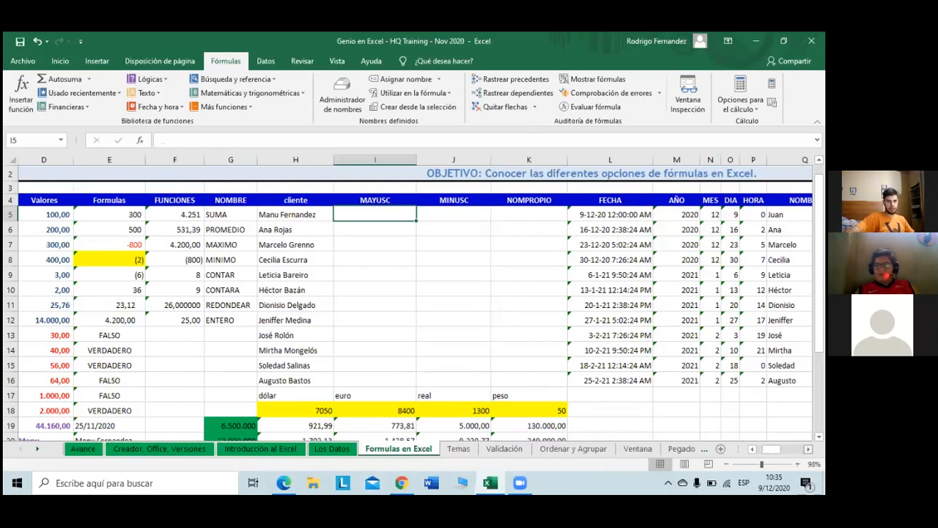
pyautogui.hscroll(3, 493, 247)
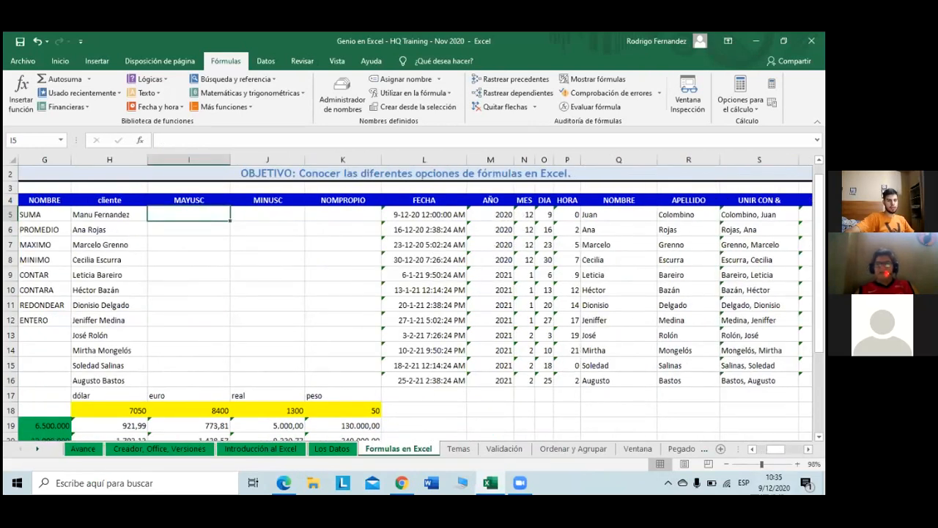
pyautogui.hscroll(4, 415, 293)
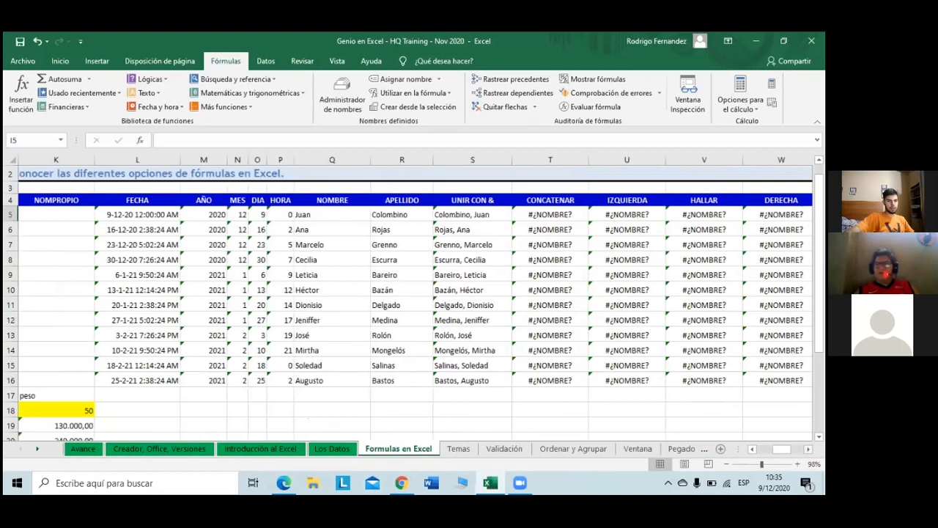
pyautogui.hscroll(2, 415, 293)
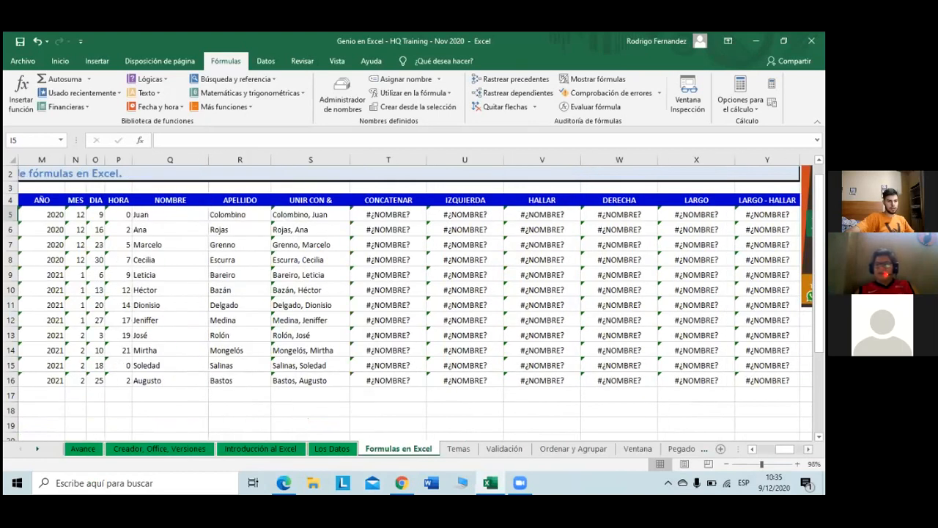
pyautogui.hscroll(3, 415, 293)
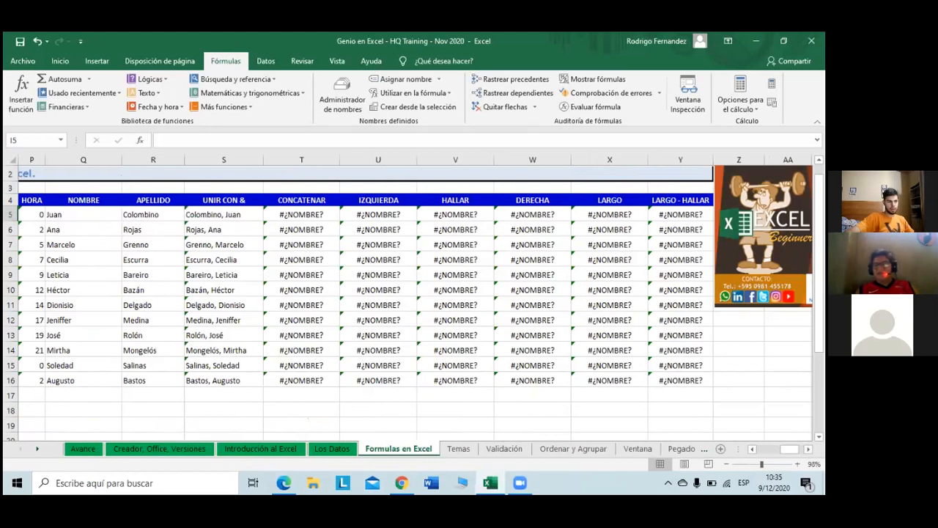
pyautogui.hscroll(-1, 415, 293)
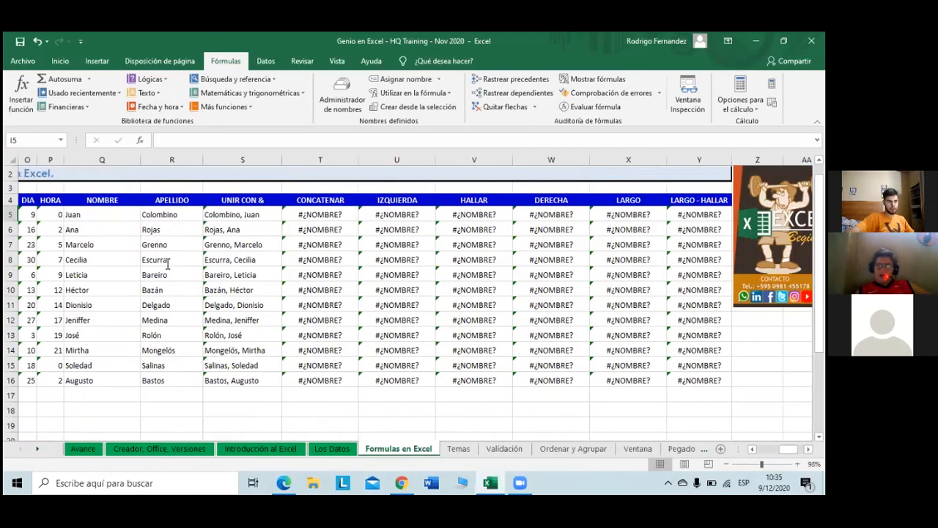
pyautogui.click(48, 142)
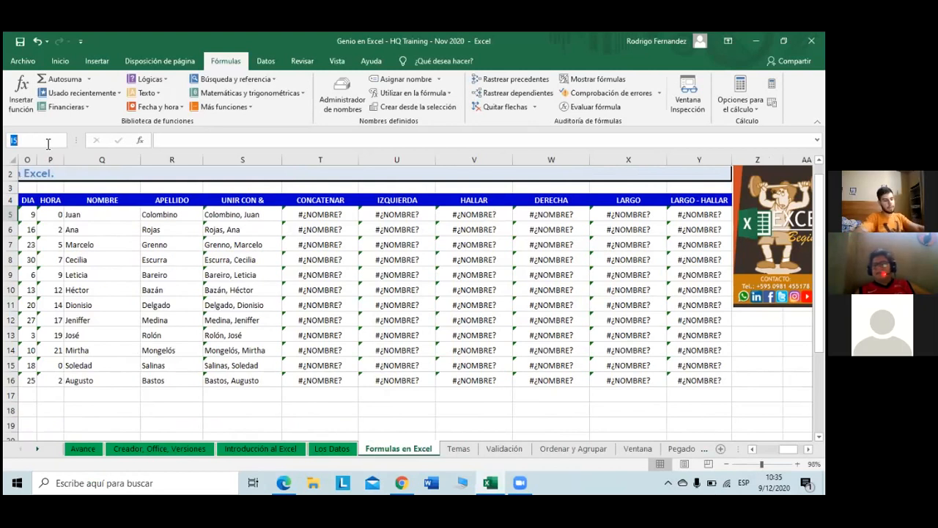
pyautogui.write('m5')
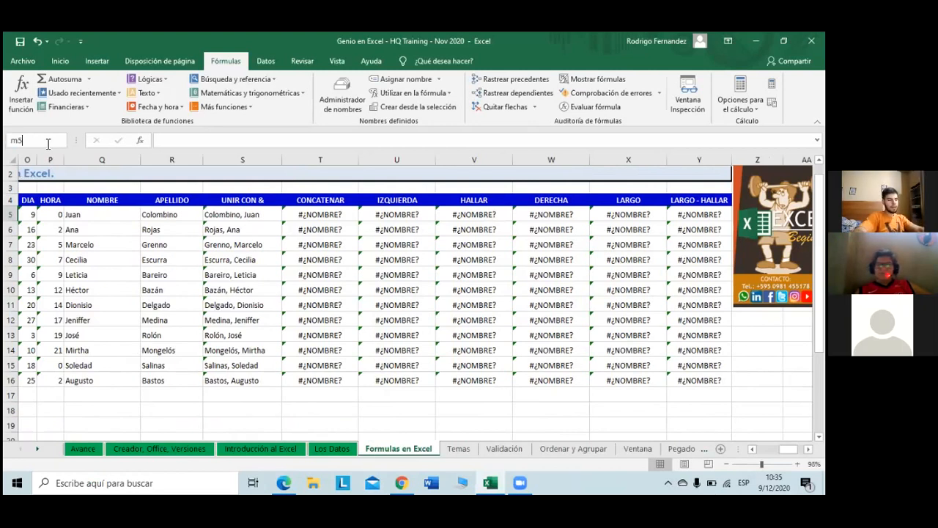
pyautogui.write(':')
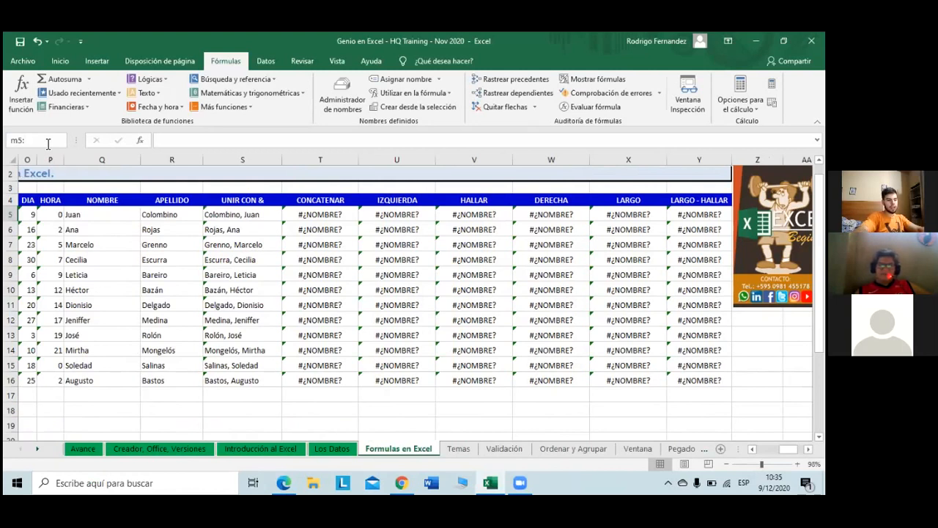
pyautogui.write('y16')
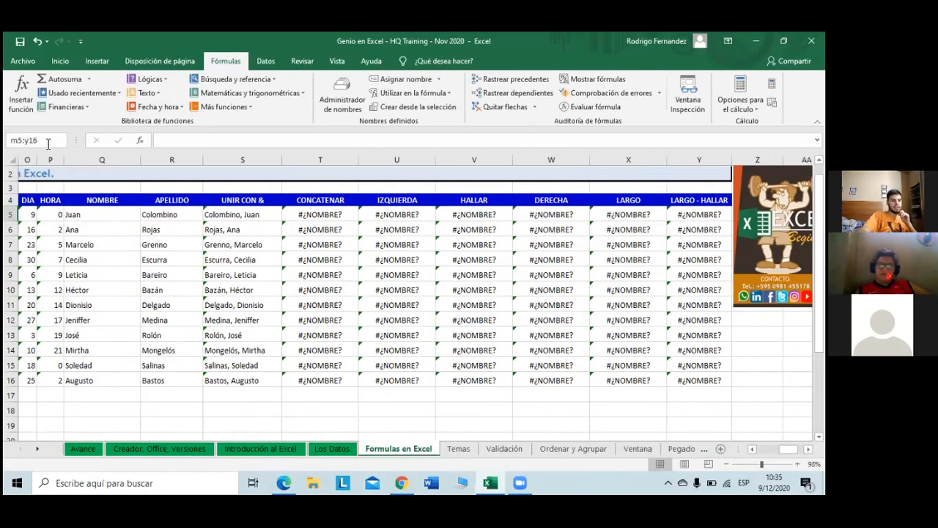
pyautogui.press('Return')
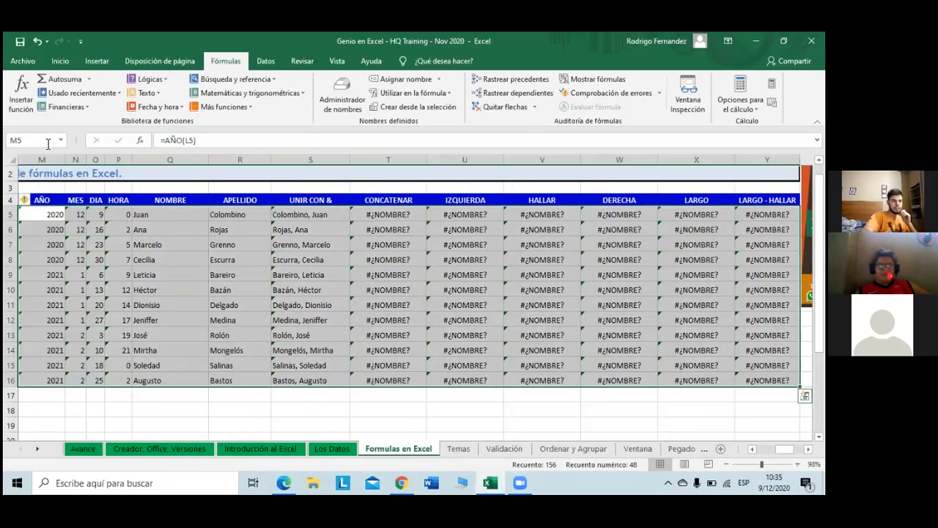
pyautogui.press('Delete')
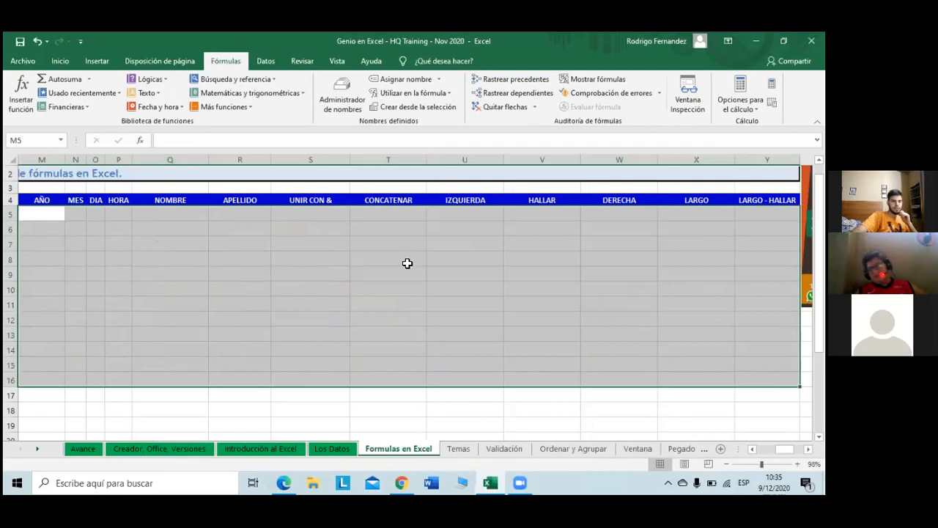
pyautogui.click(408, 261)
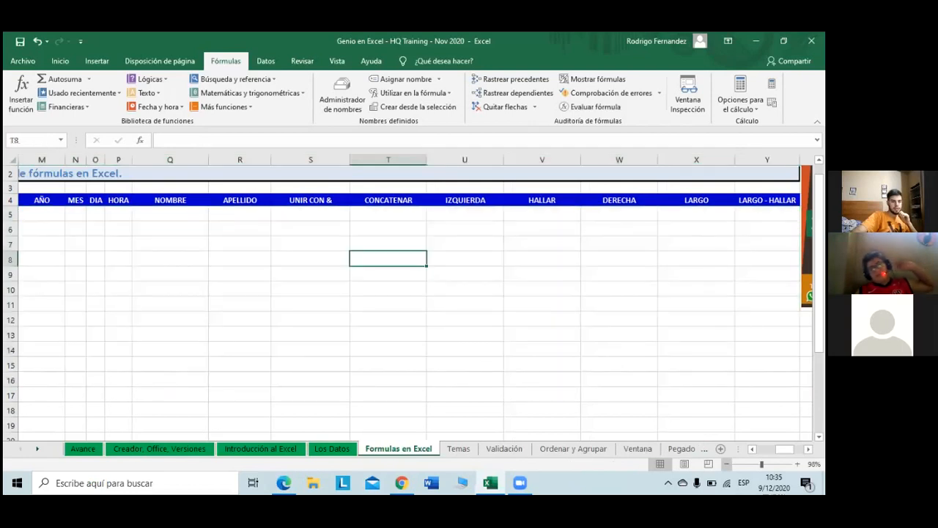
pyautogui.hscroll(-3, 411, 294)
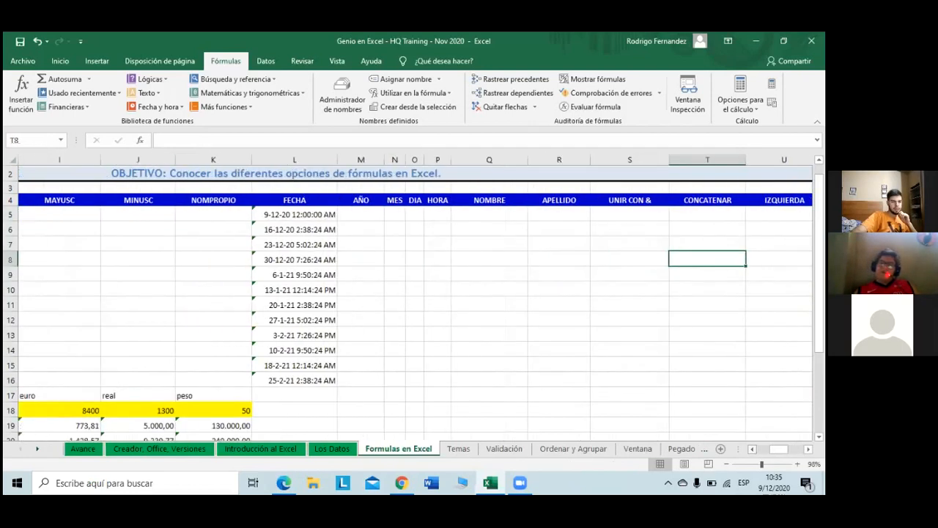
pyautogui.hscroll(-3, 474, 215)
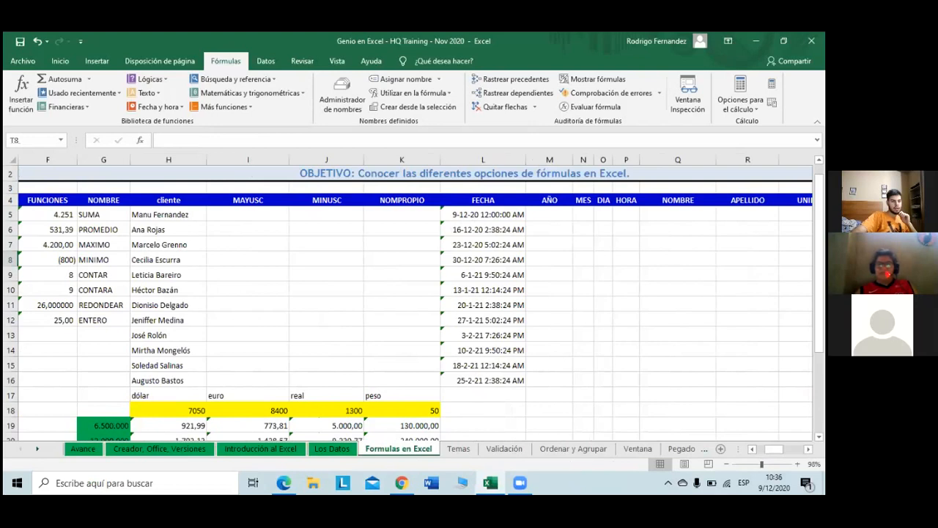
pyautogui.hscroll(-2, 416, 299)
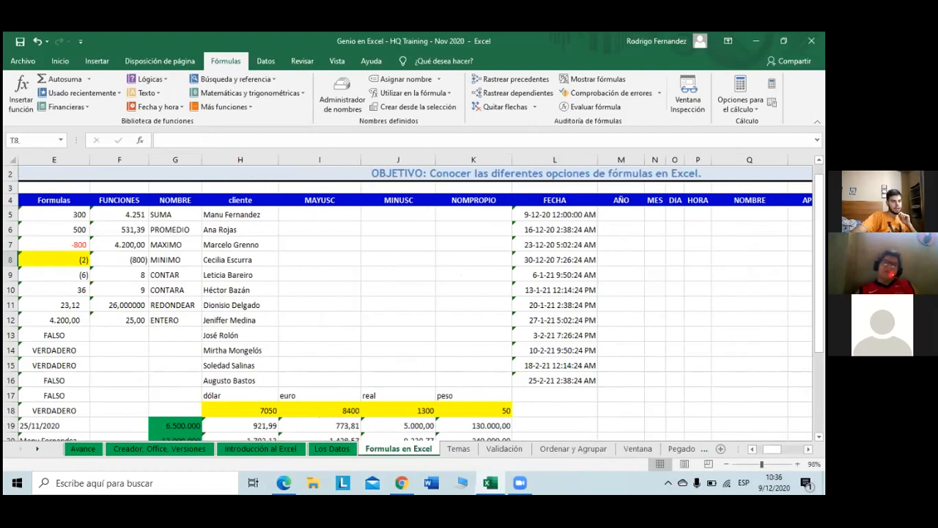
pyautogui.hscroll(2, 416, 299)
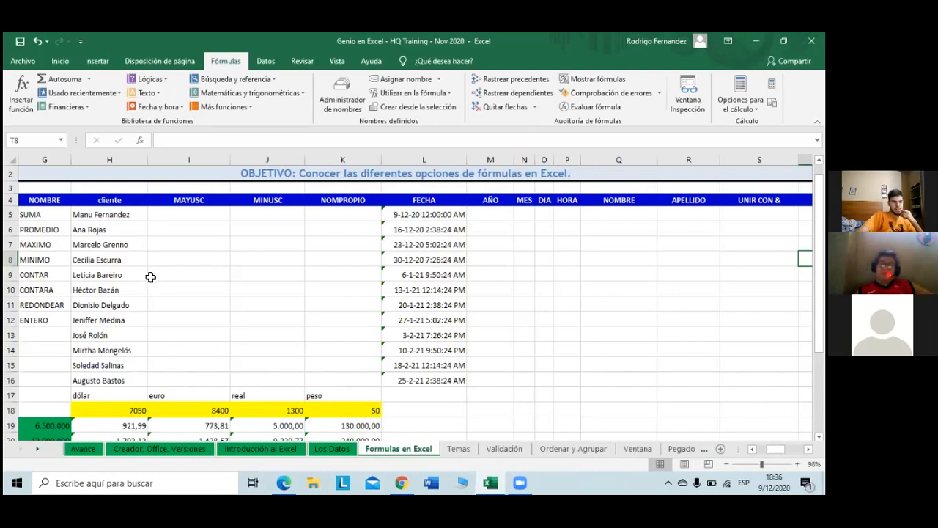
pyautogui.click(207, 211)
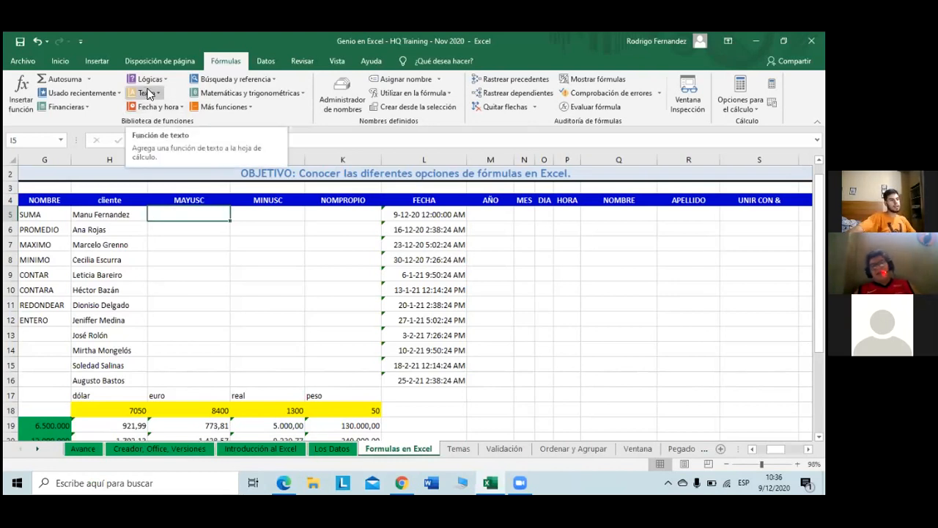
# Step: Enter =MAYUSC(H5) in I5 from the Texto function list
pyautogui.click(148, 93)
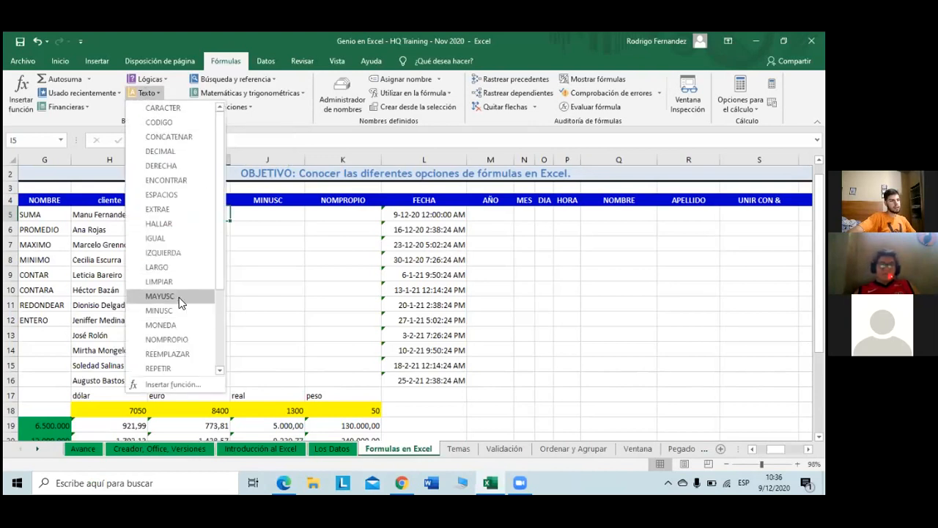
pyautogui.scroll(-2, 172, 272)
pyautogui.scroll(2, 173, 286)
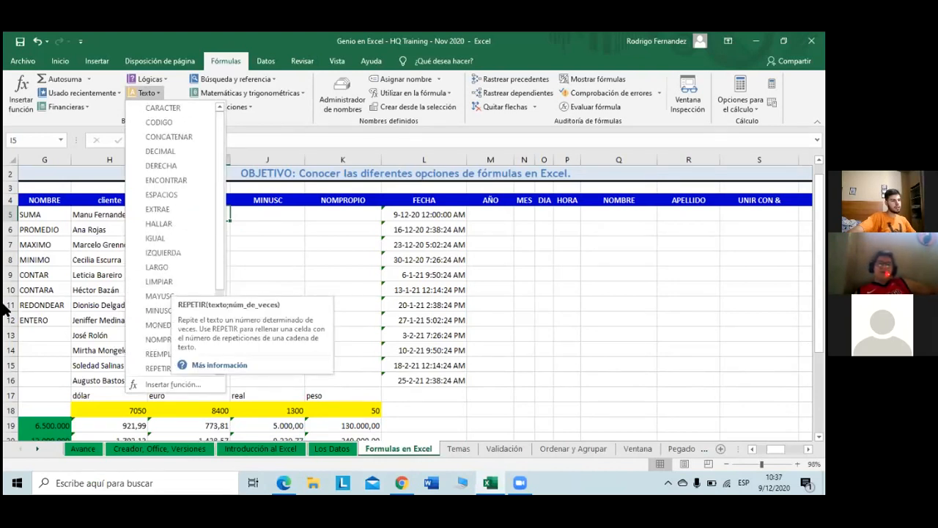
pyautogui.click(139, 297)
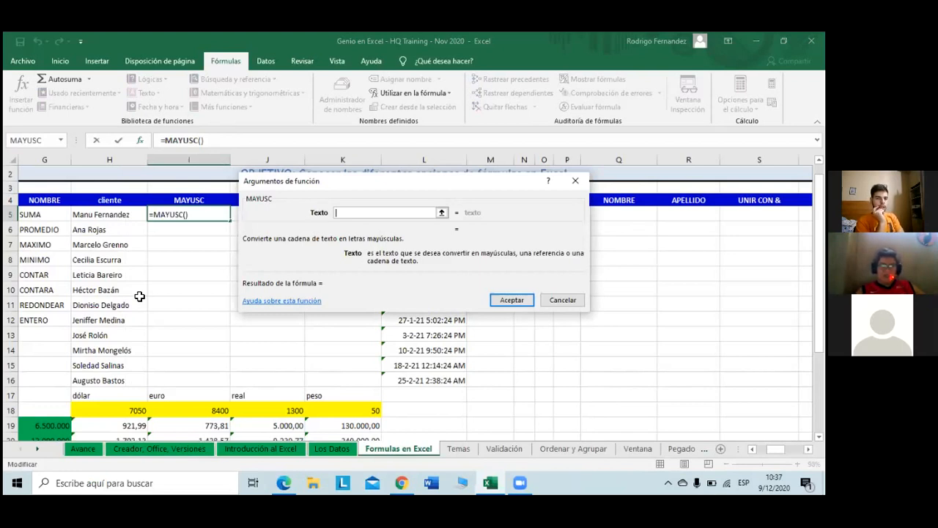
pyautogui.click(115, 217)
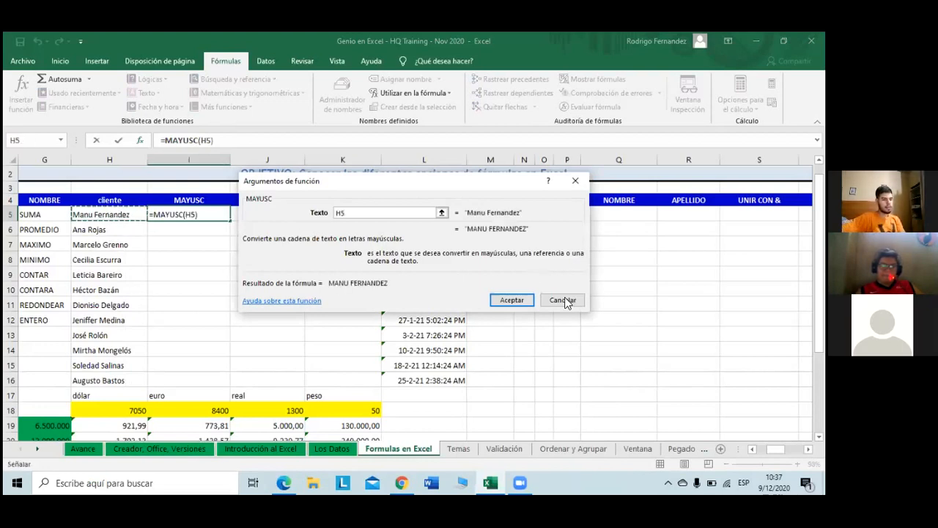
pyautogui.click(512, 301)
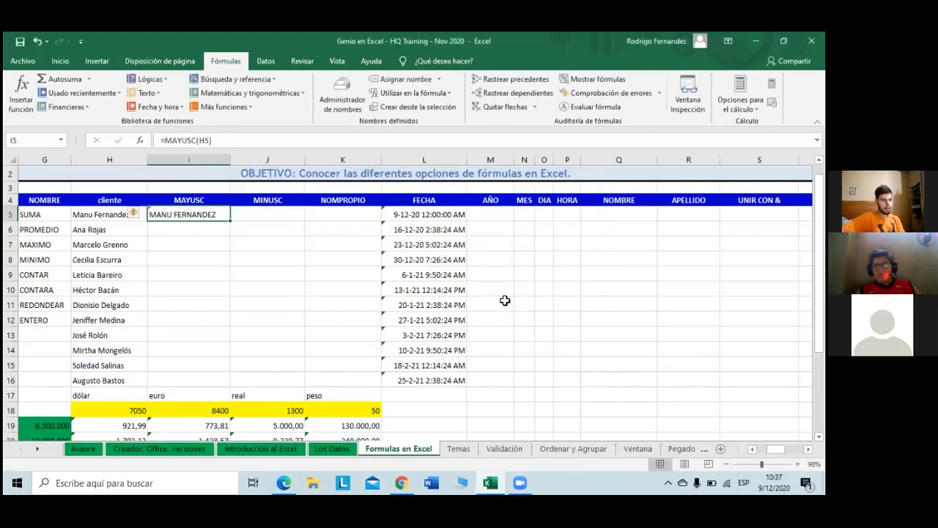
pyautogui.click(183, 227)
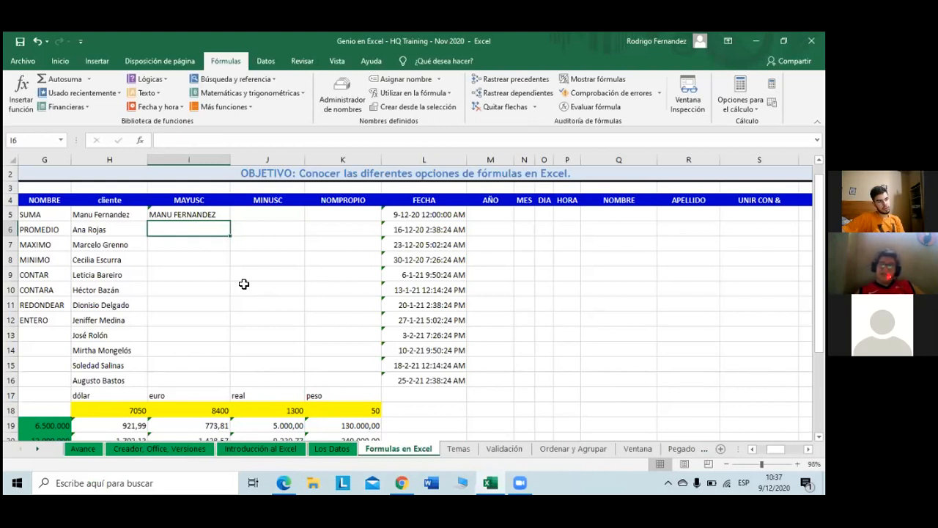
# Step: Fill the uppercase formula from I5 down to I16
pyautogui.doubleClick(200, 215)
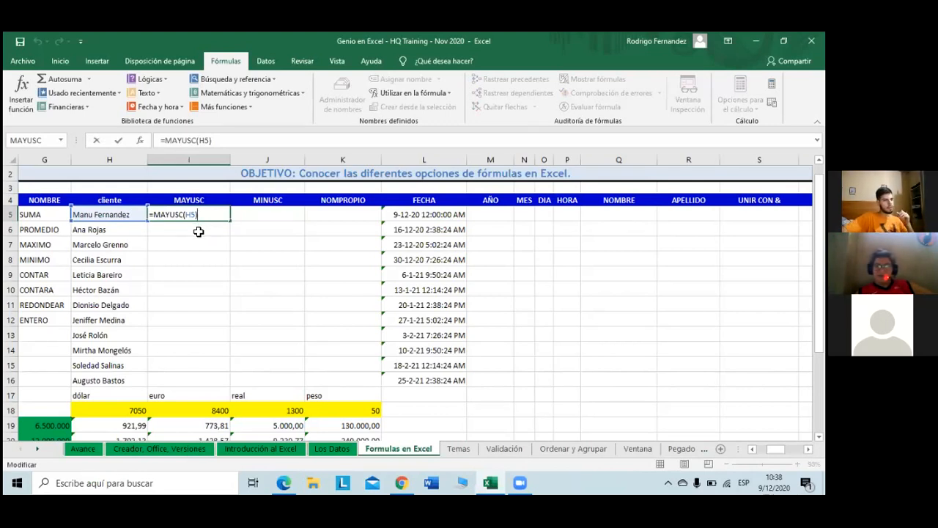
pyautogui.press('Return')
pyautogui.click(201, 213)
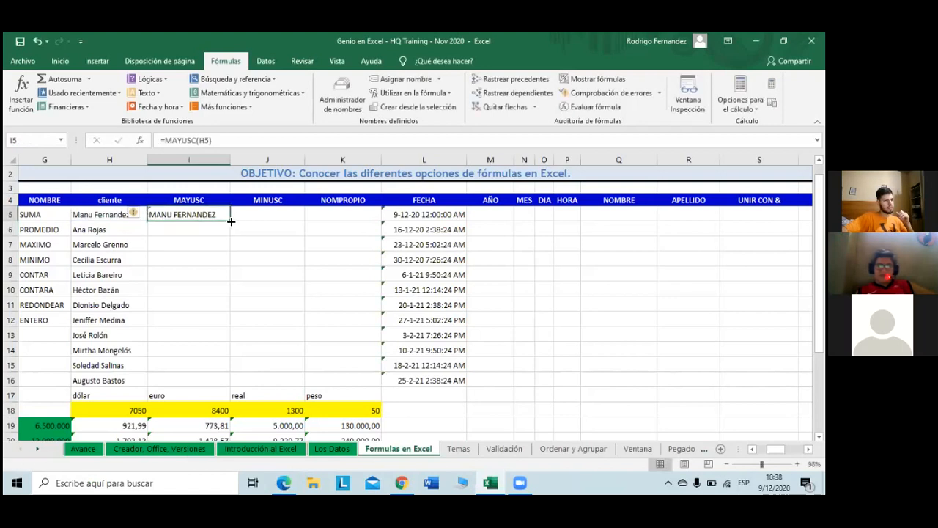
pyautogui.doubleClick(229, 221)
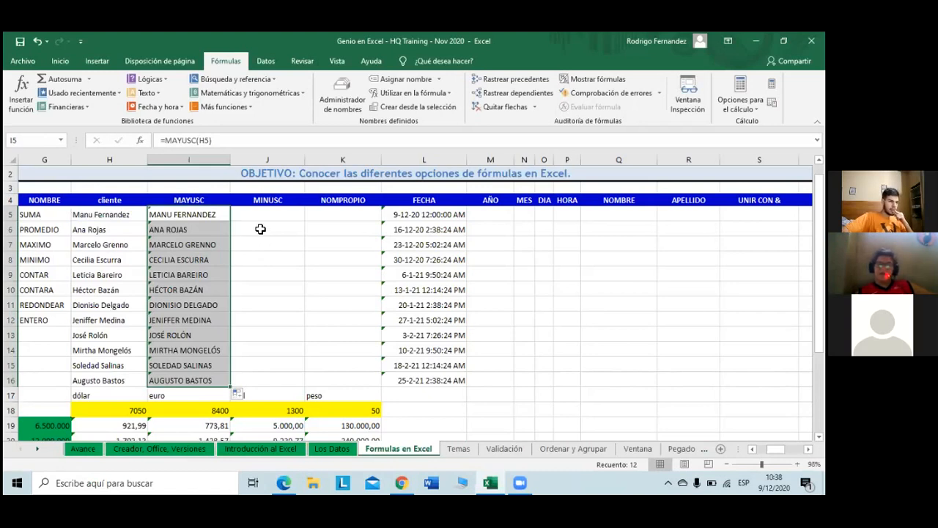
pyautogui.click(268, 216)
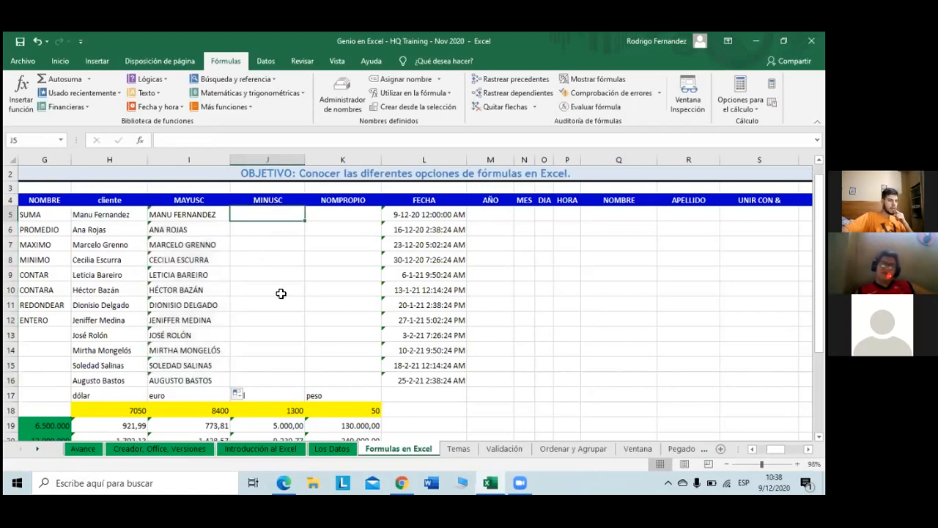
pyautogui.doubleClick(206, 321)
pyautogui.doubleClick(185, 335)
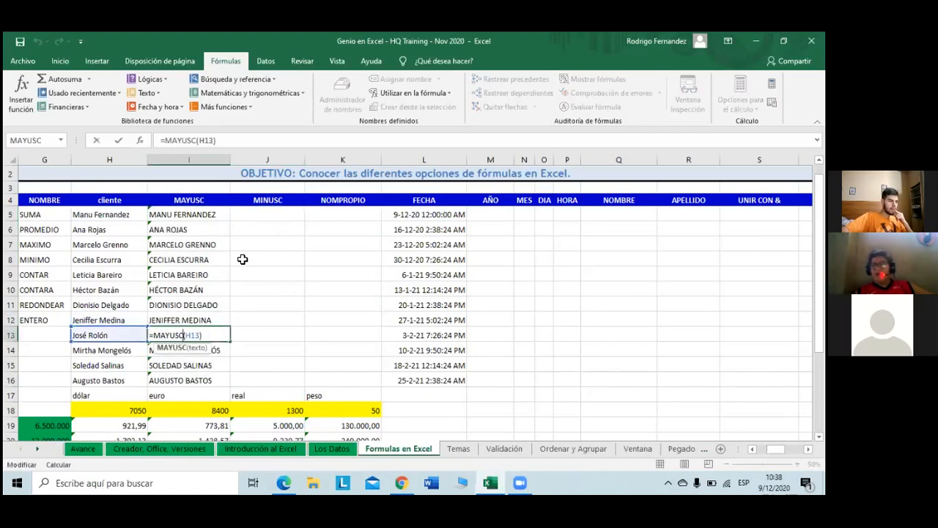
pyautogui.click(281, 212)
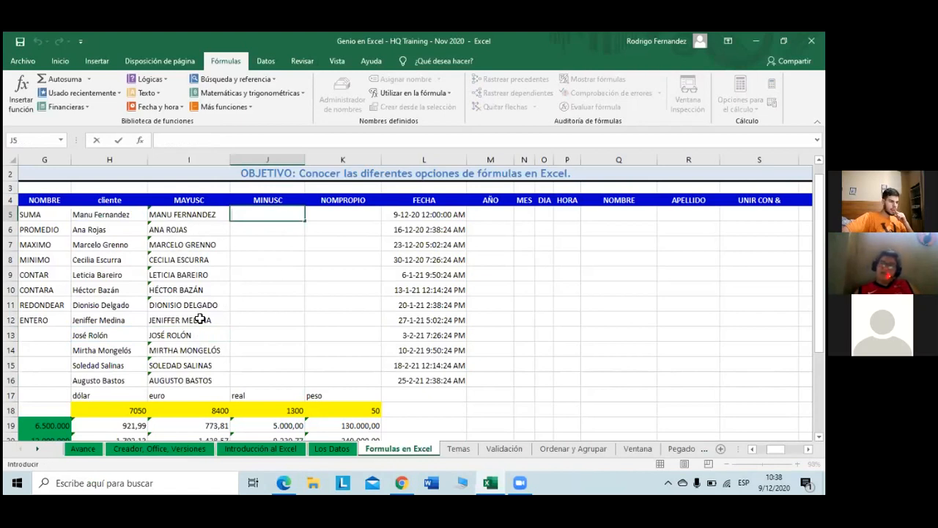
pyautogui.click(199, 319)
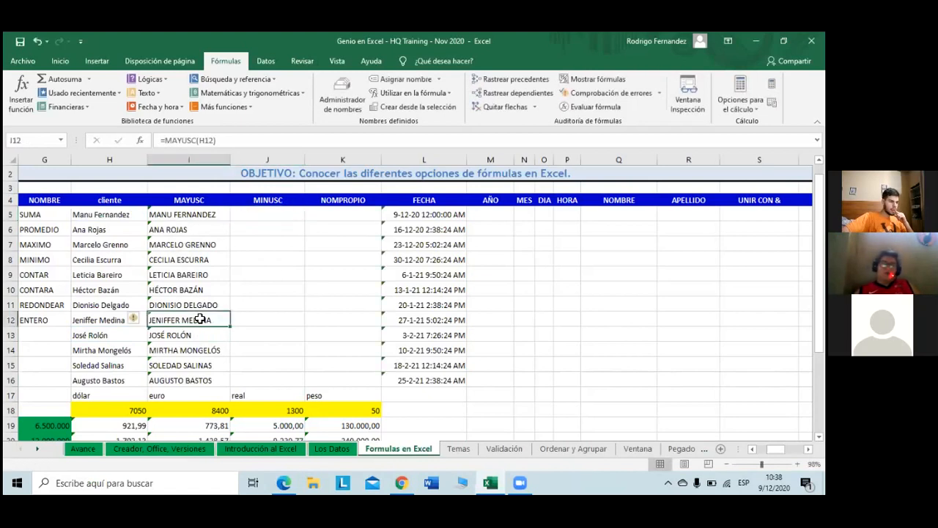
pyautogui.click(267, 214)
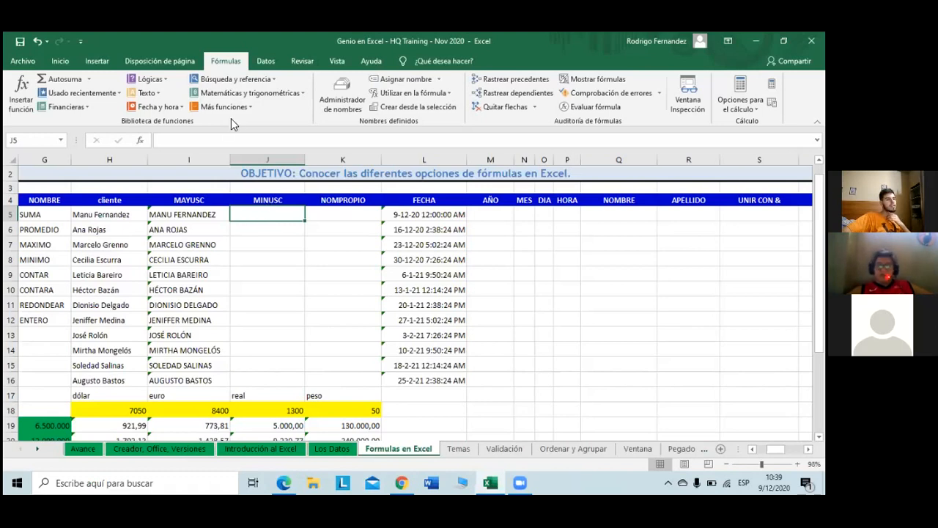
# Step: Enter =MINUSC(I5) in J5 and fill it down to J16
pyautogui.click(161, 97)
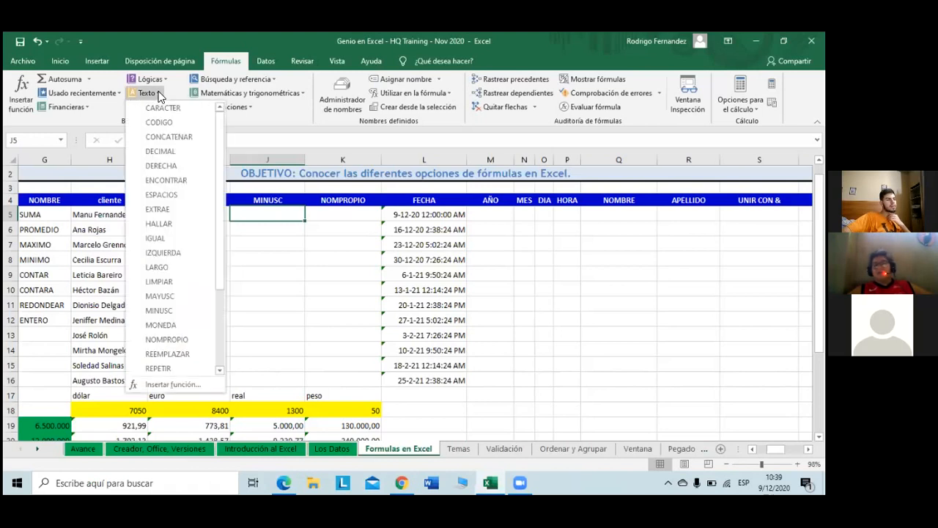
pyautogui.click(192, 317)
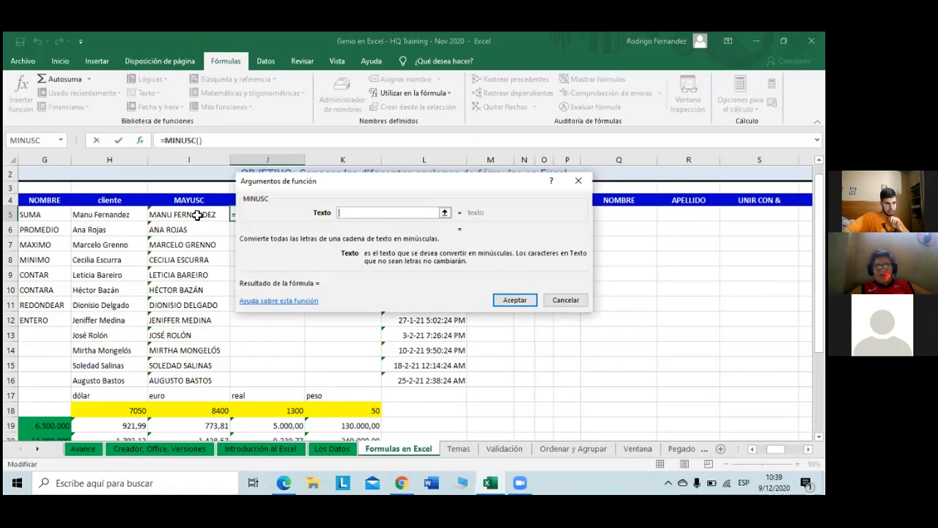
pyautogui.click(197, 215)
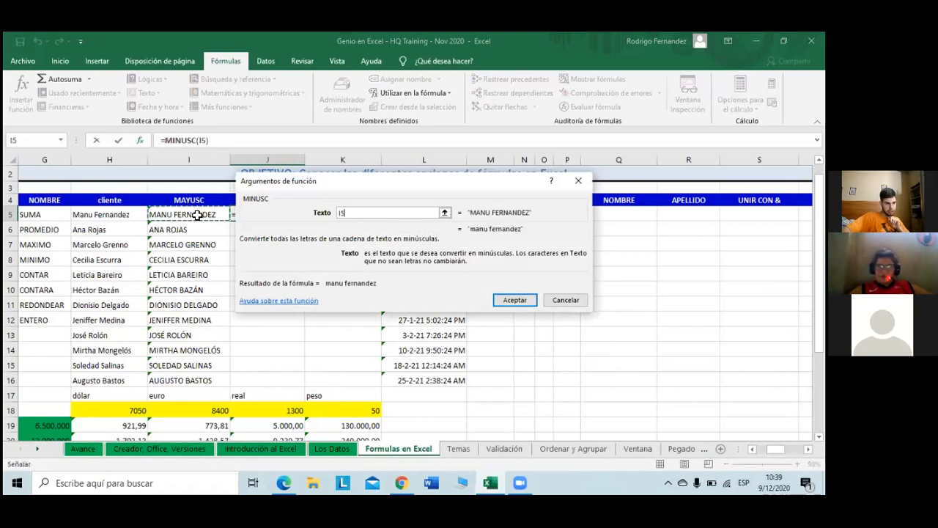
pyautogui.click(514, 301)
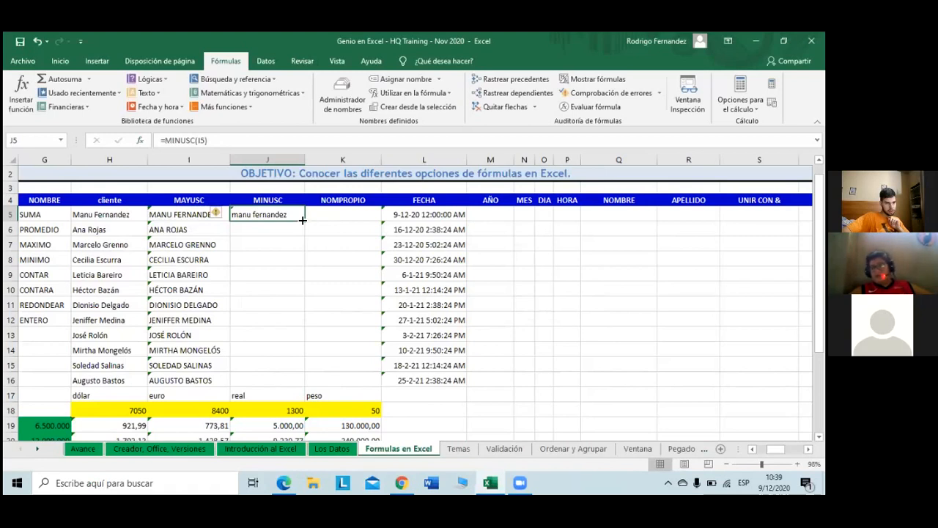
pyautogui.doubleClick(302, 219)
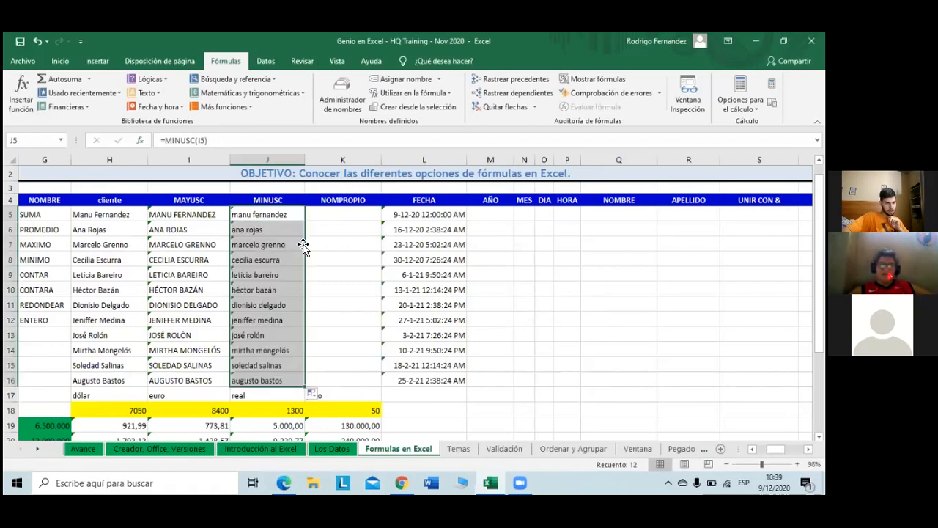
pyautogui.click(286, 320)
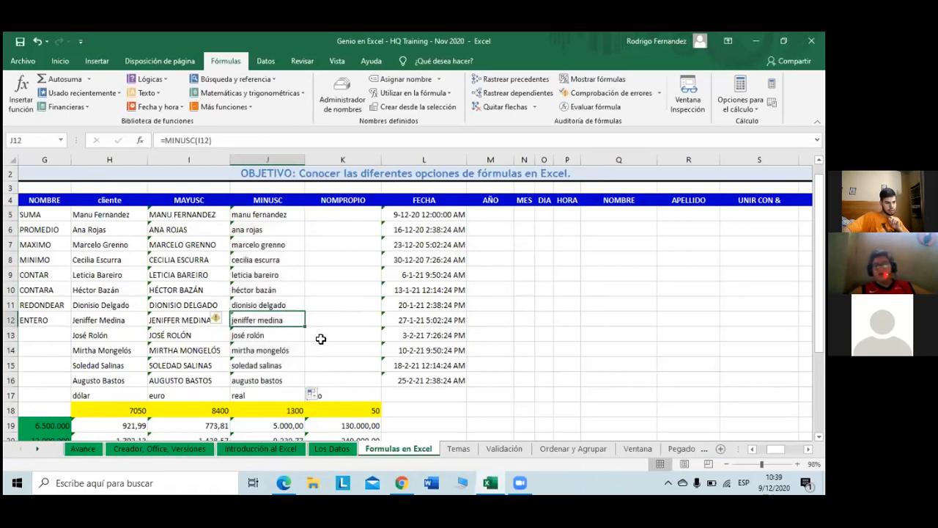
pyautogui.click(341, 335)
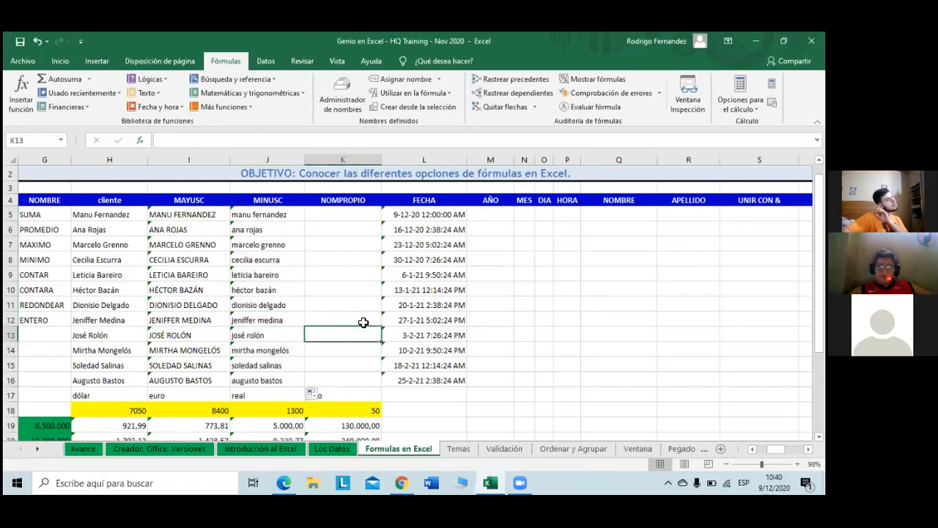
pyautogui.click(364, 214)
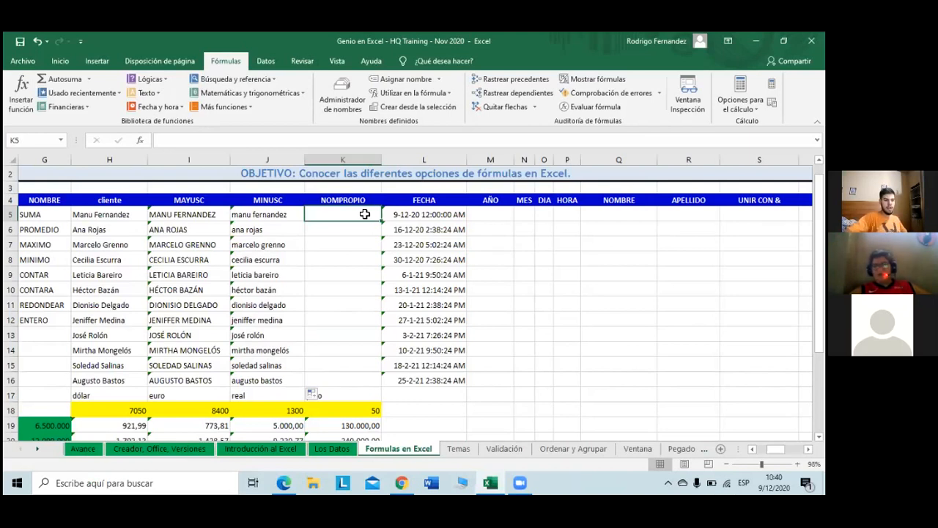
pyautogui.press('Right')
pyautogui.press('Down')
pyautogui.press('Down')
pyautogui.press('Down')
pyautogui.press('Down')
pyautogui.press('Down')
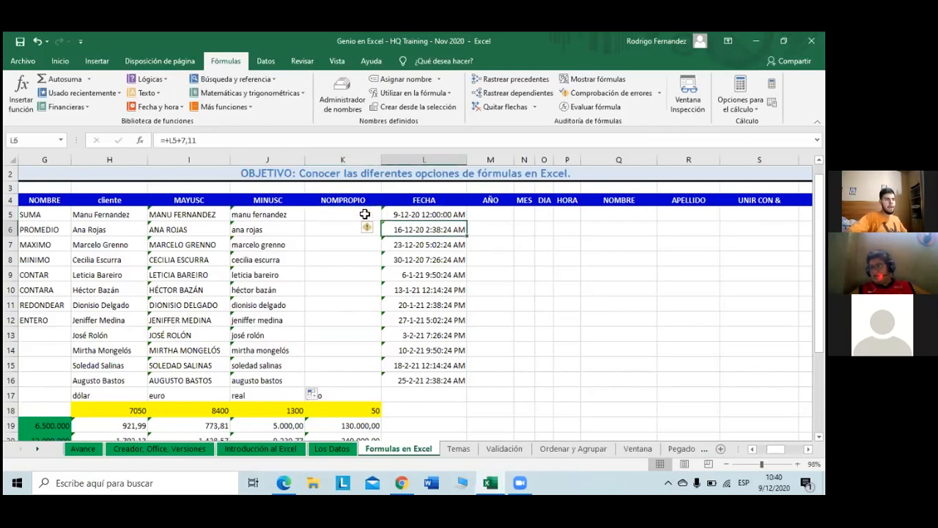
pyautogui.press('Down')
pyautogui.press('Down')
pyautogui.press('Down')
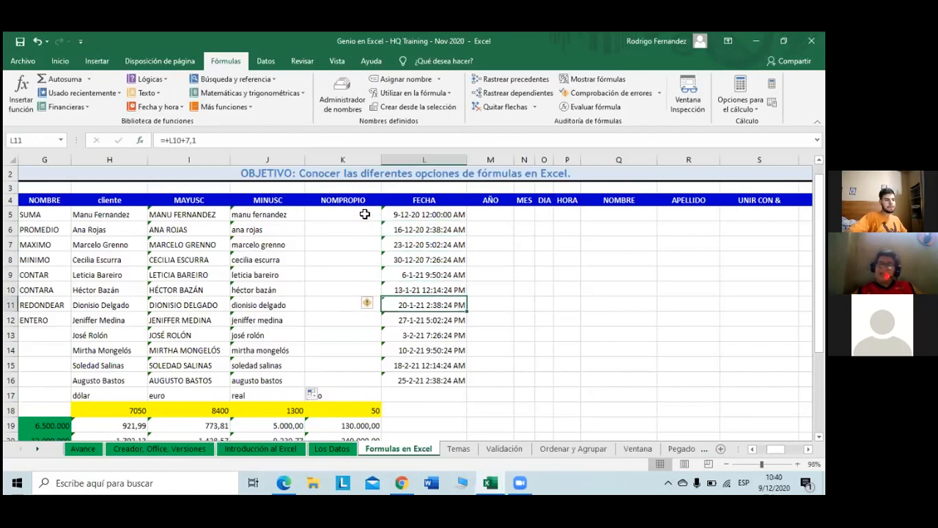
pyautogui.press('Down')
pyautogui.press('Down')
pyautogui.press('Down')
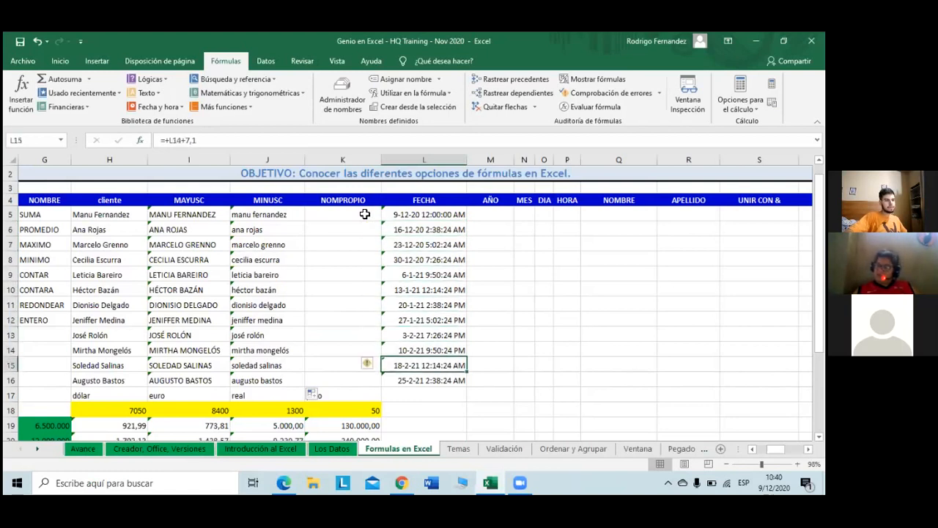
pyautogui.press('Left')
pyautogui.press('Up')
pyautogui.press('Up')
pyautogui.press('Up')
pyautogui.press('Up')
pyautogui.press('Up')
pyautogui.press('Up')
pyautogui.press('Up')
pyautogui.press('Up')
pyautogui.press('Up')
pyautogui.press('Up')
pyautogui.press('Up')
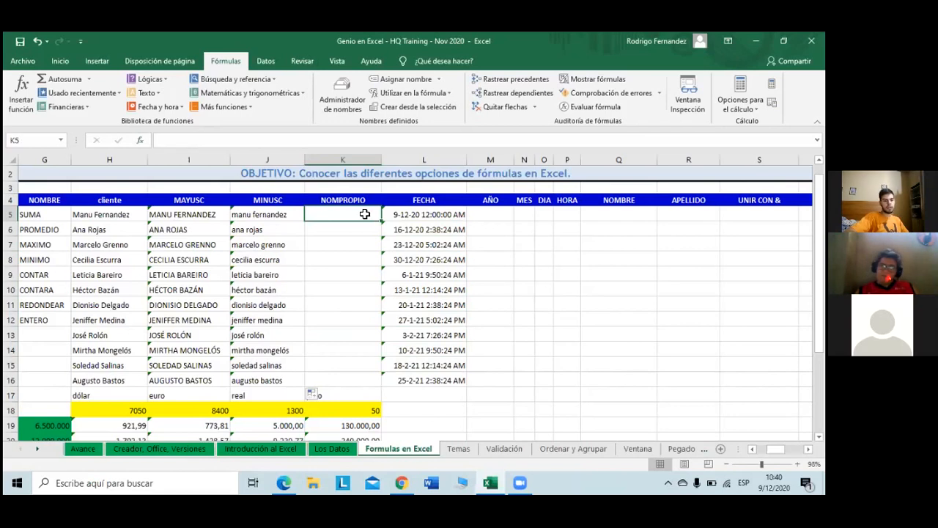
# Step: Start K5's formula as =NOMPROPIO( by accepting the autocomplete suggestion
pyautogui.write('=')
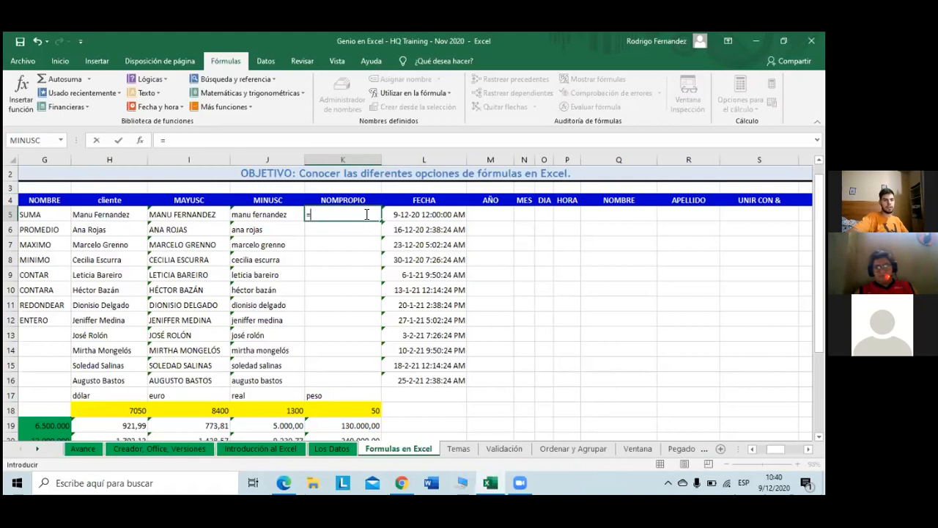
pyautogui.write('()')
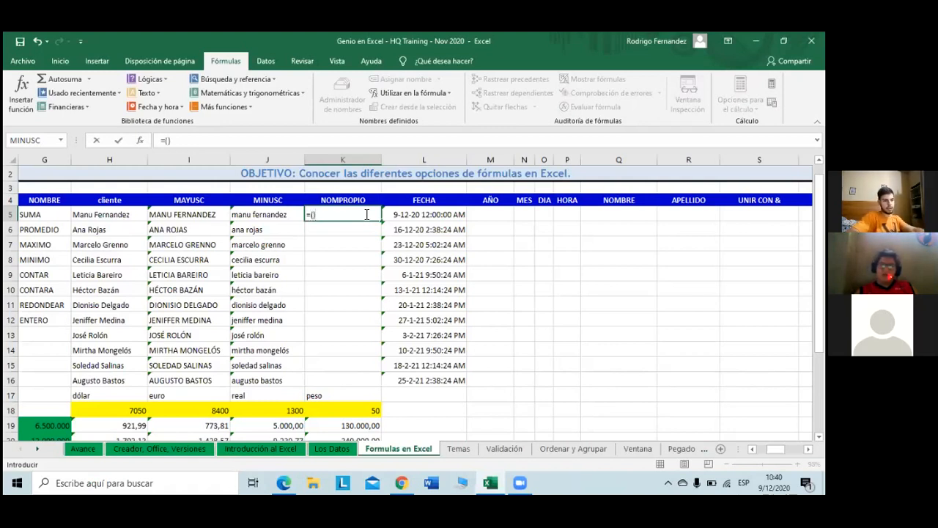
pyautogui.press('BackSpace')
pyautogui.press('BackSpace')
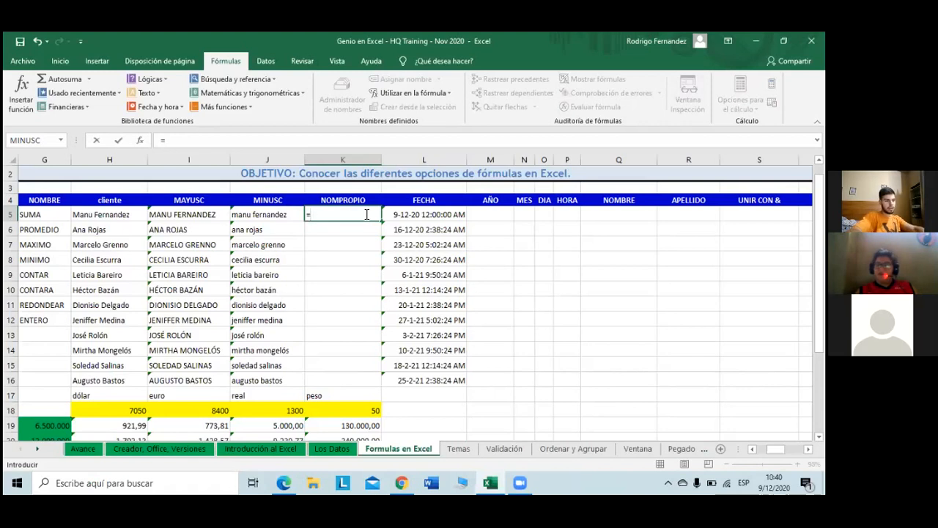
pyautogui.write('NOM')
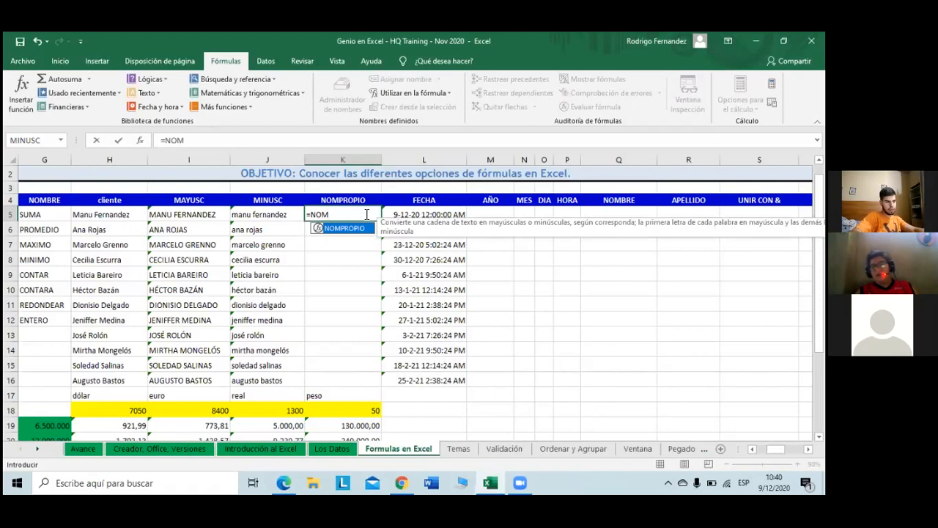
pyautogui.press('Tab')
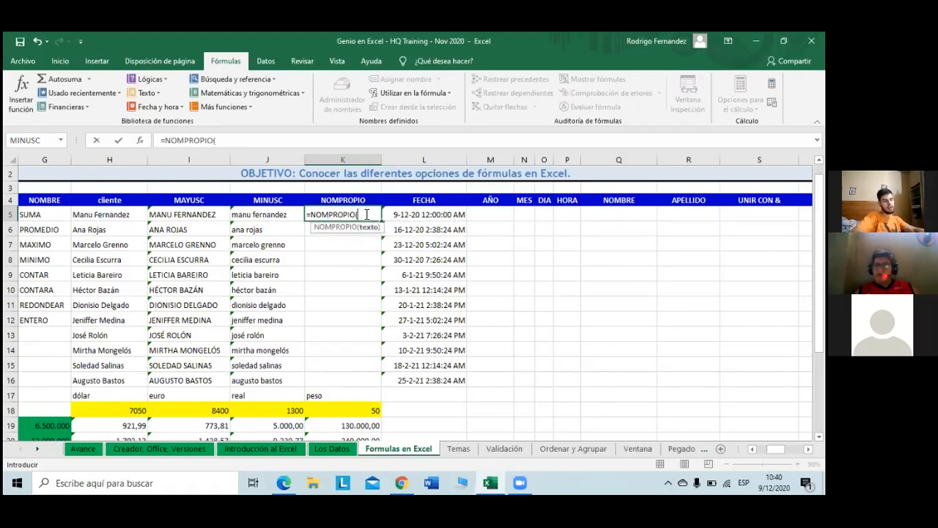
pyautogui.press('capslock')
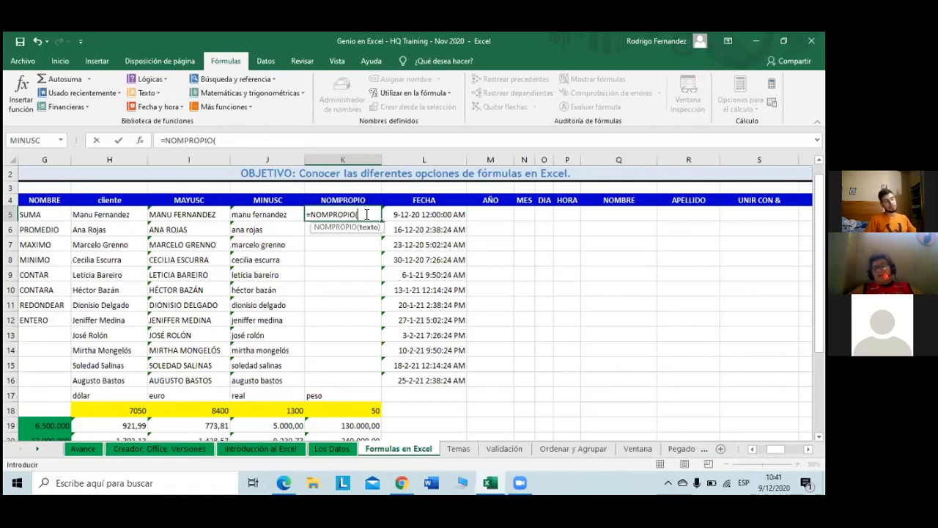
# Step: Complete K5 as =NOMPROPIO(J5) and fill it down to K16
pyautogui.click(283, 220)
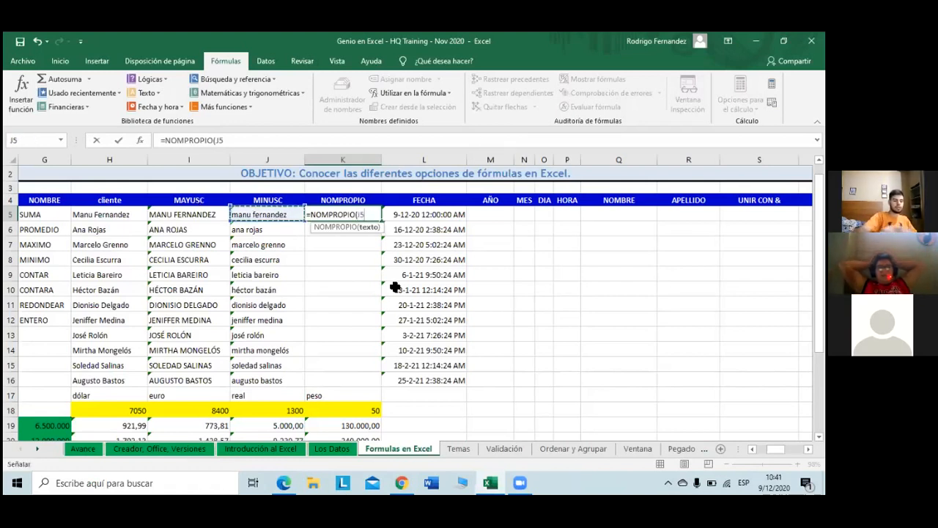
pyautogui.write(')')
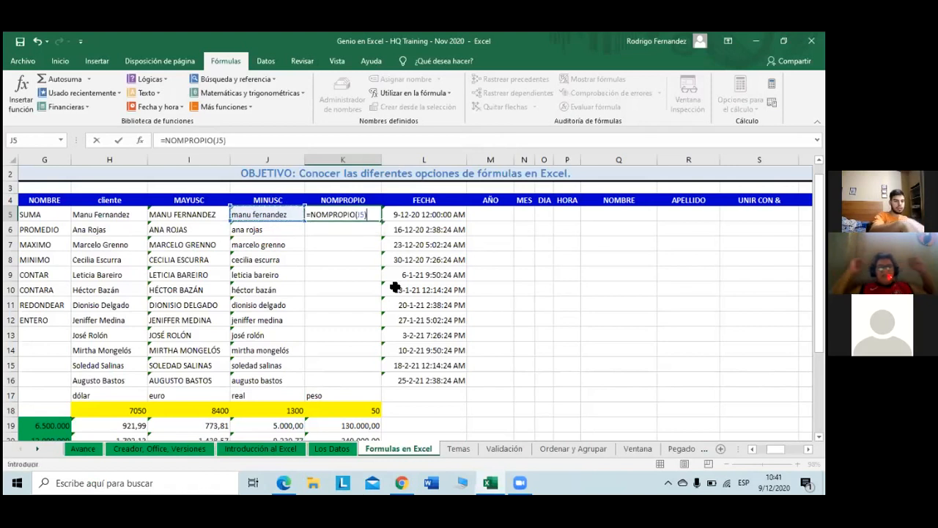
pyautogui.press('Return')
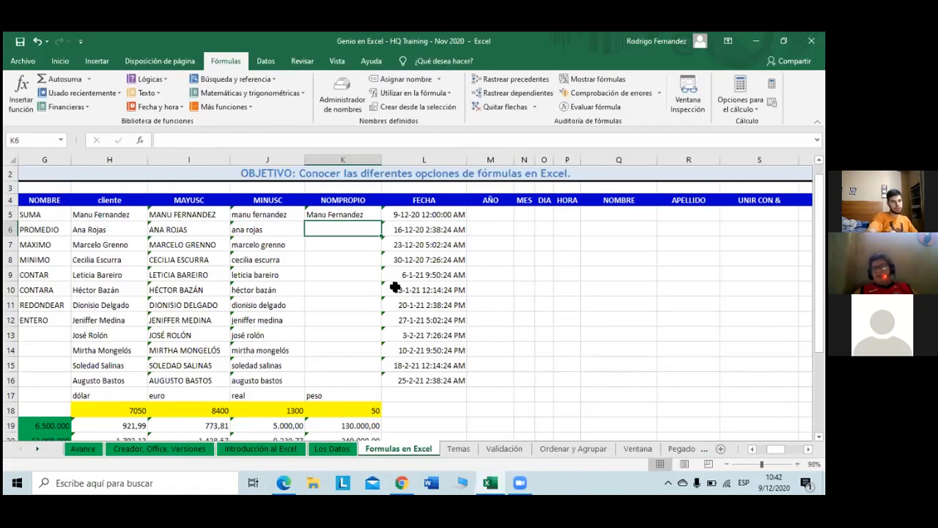
pyautogui.press('Up')
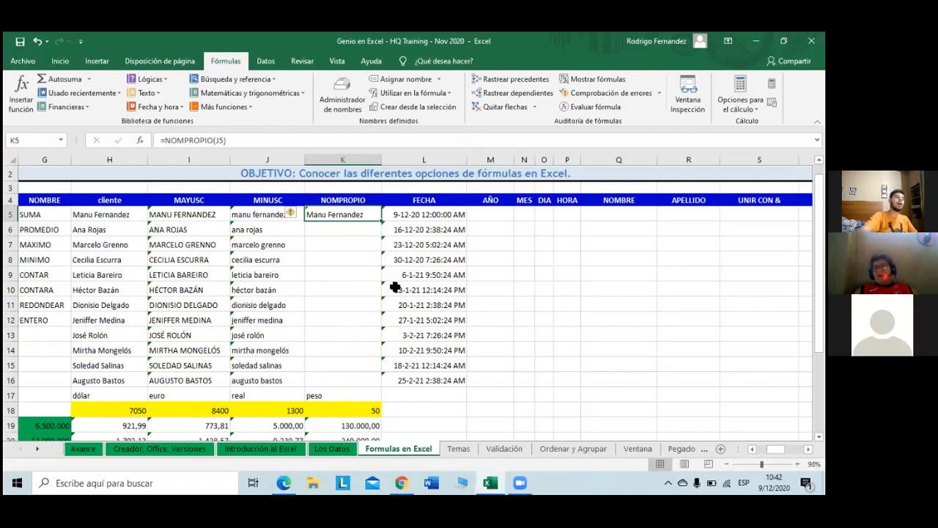
pyautogui.doubleClick(382, 217)
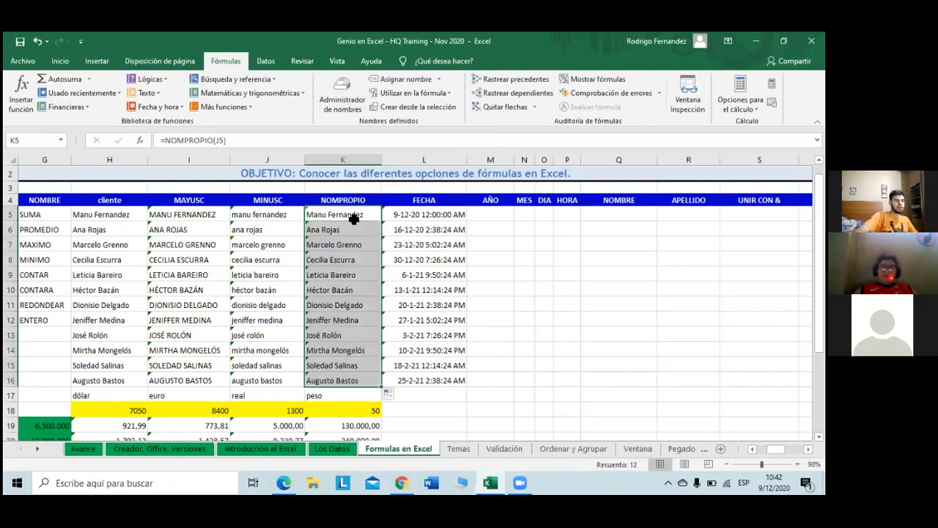
pyautogui.click(353, 220)
pyautogui.click(350, 290)
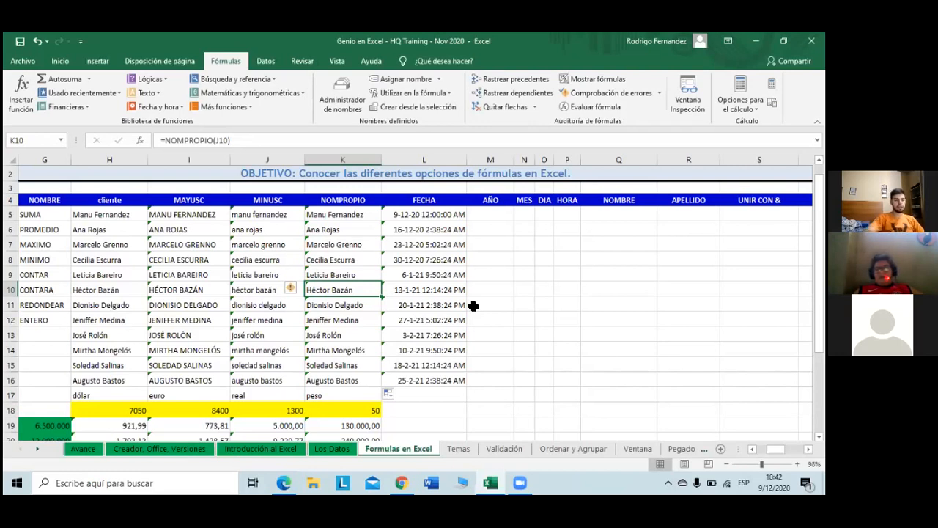
pyautogui.press('Right')
pyautogui.press('Up')
pyautogui.press('Up')
pyautogui.press('Up')
pyautogui.press('Up')
pyautogui.press('Up')
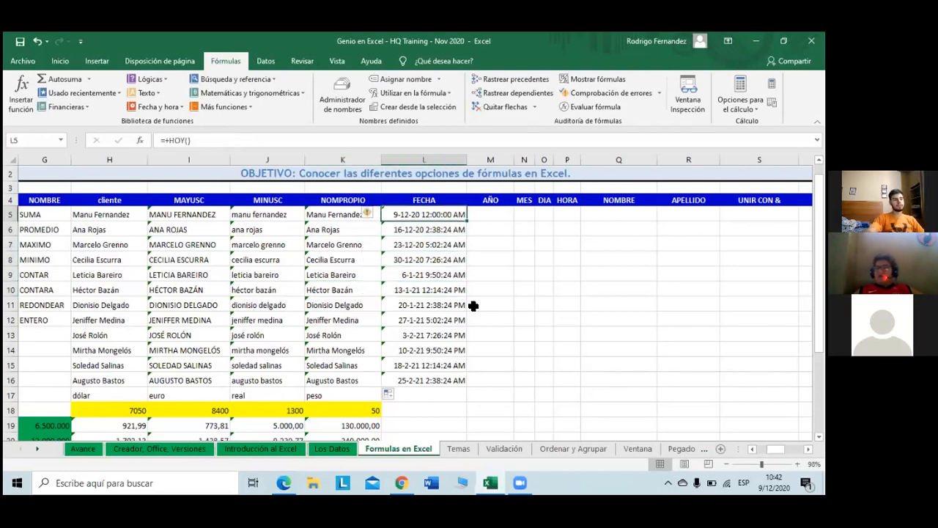
pyautogui.press('Right')
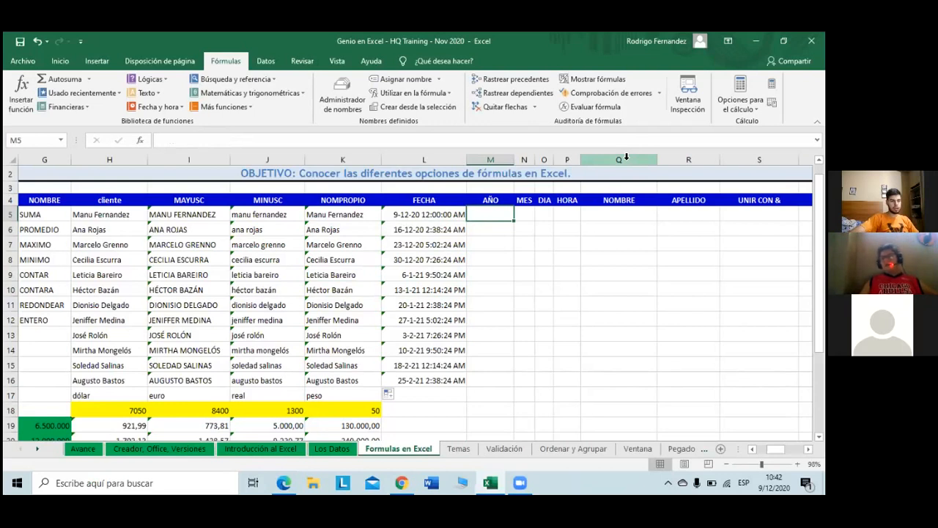
# Step: Insert two blank columns before NOMBRE and APELLIDO
pyautogui.moveTo(627, 157); pyautogui.dragTo(662, 164)
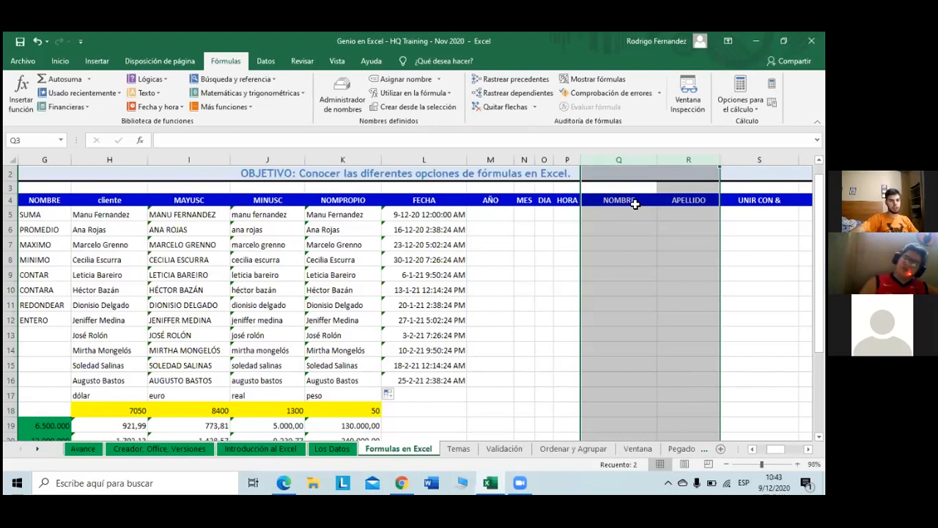
pyautogui.rightClick(636, 209)
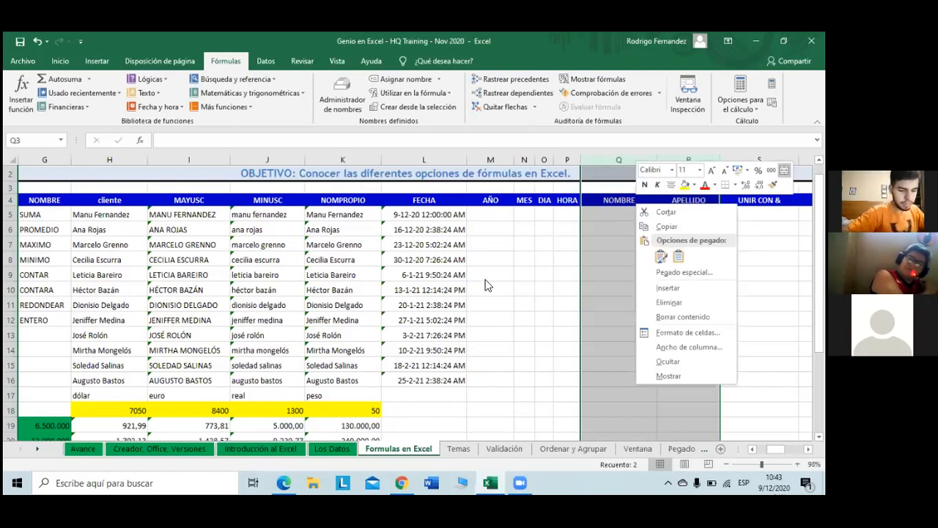
pyautogui.click(624, 227)
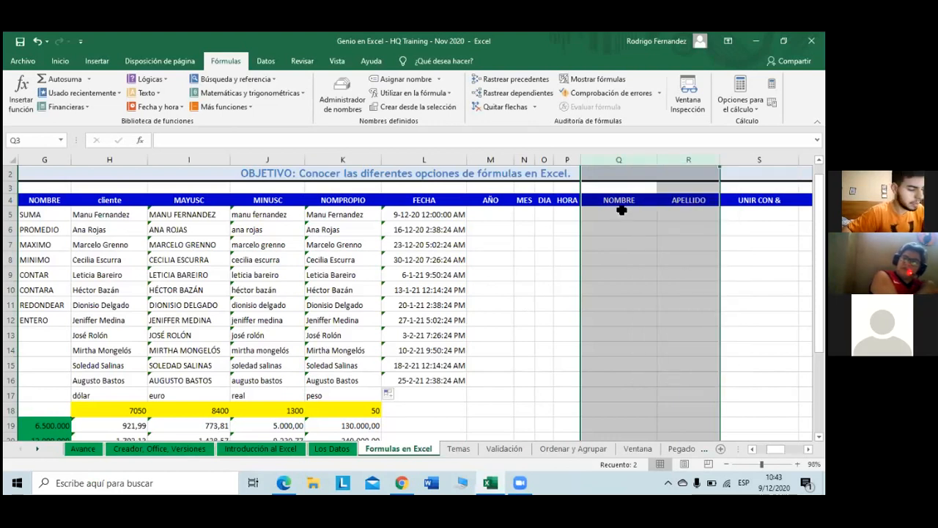
pyautogui.hotkey('ctrl', '+')
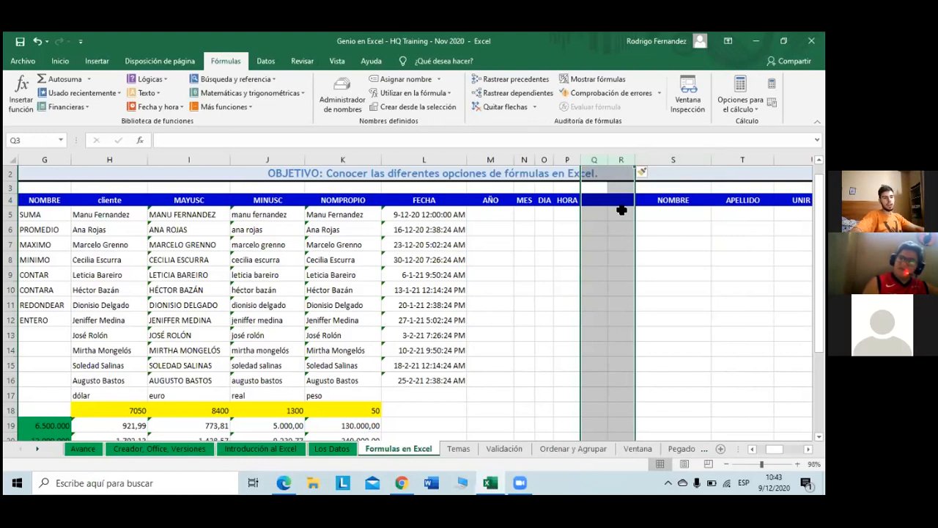
pyautogui.click(622, 210)
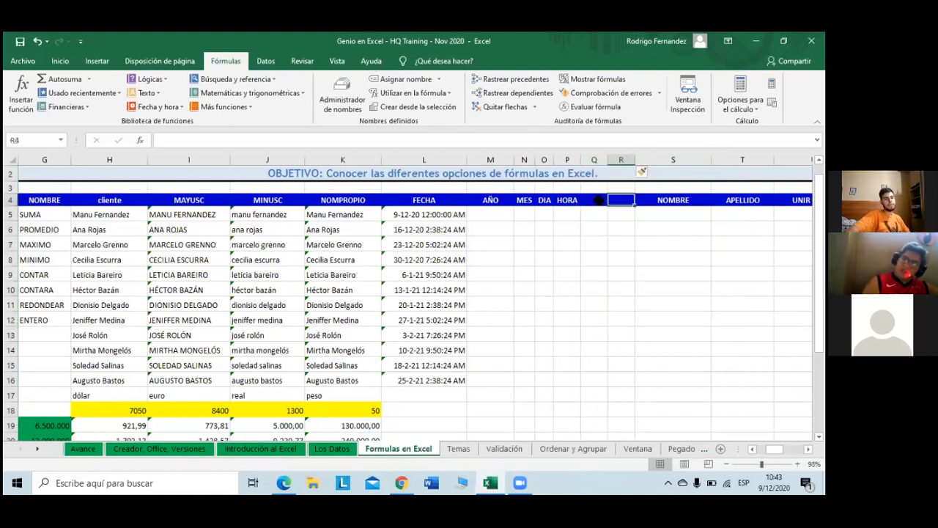
# Step: Add the headers MINUTO and SEGUNDO to the new columns and autofit both widths
pyautogui.click(592, 202)
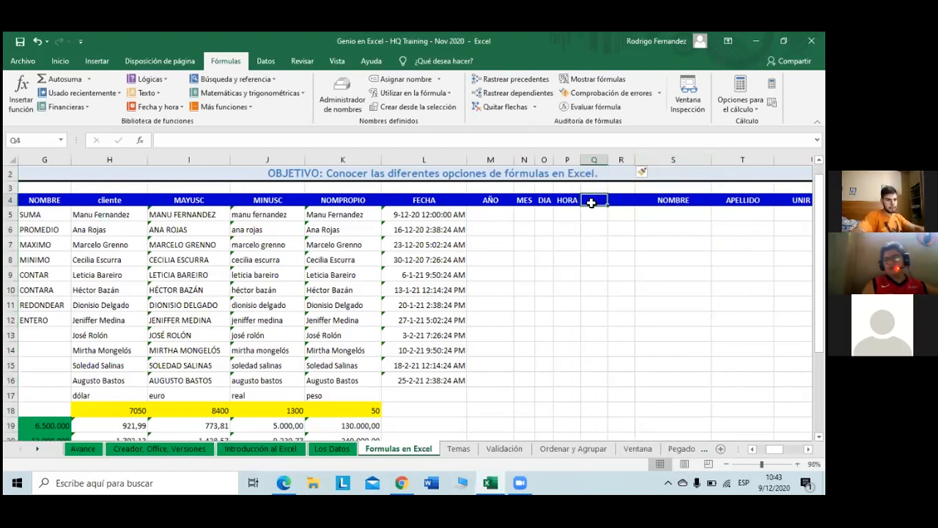
pyautogui.write('MINUTO')
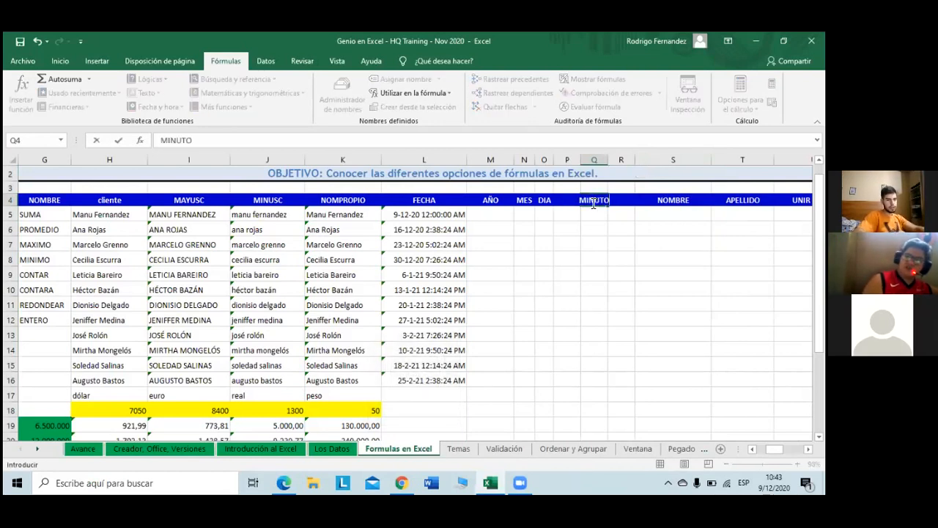
pyautogui.press('Tab')
pyautogui.write('SEGUNDO')
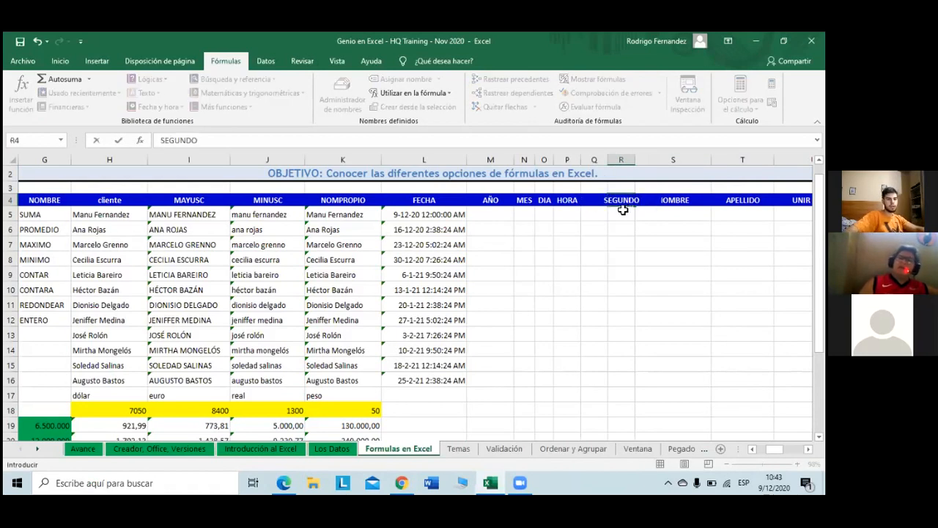
pyautogui.click(622, 211)
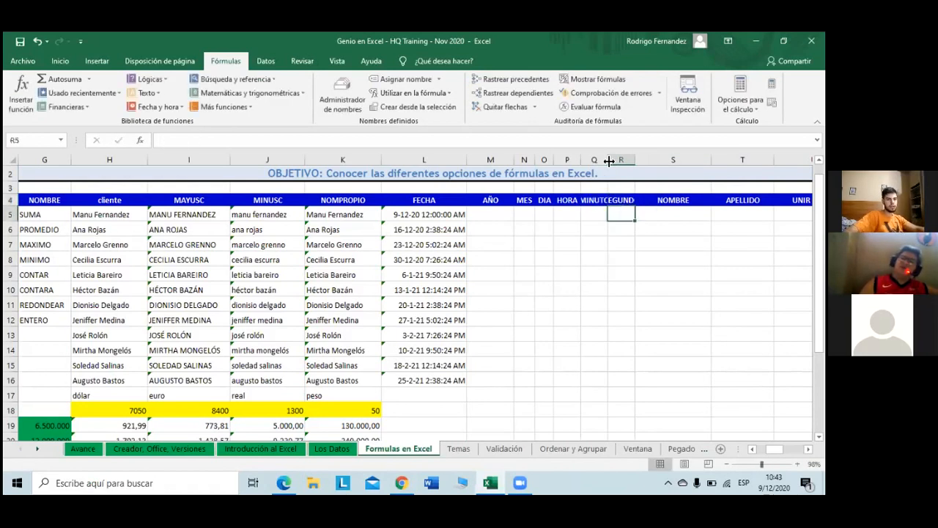
pyautogui.doubleClick(610, 160)
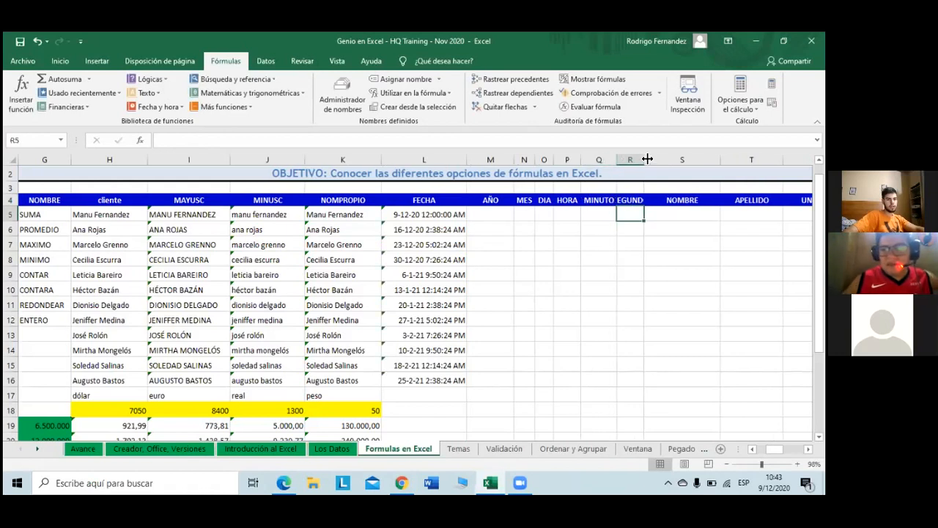
pyautogui.doubleClick(647, 160)
pyautogui.click(631, 228)
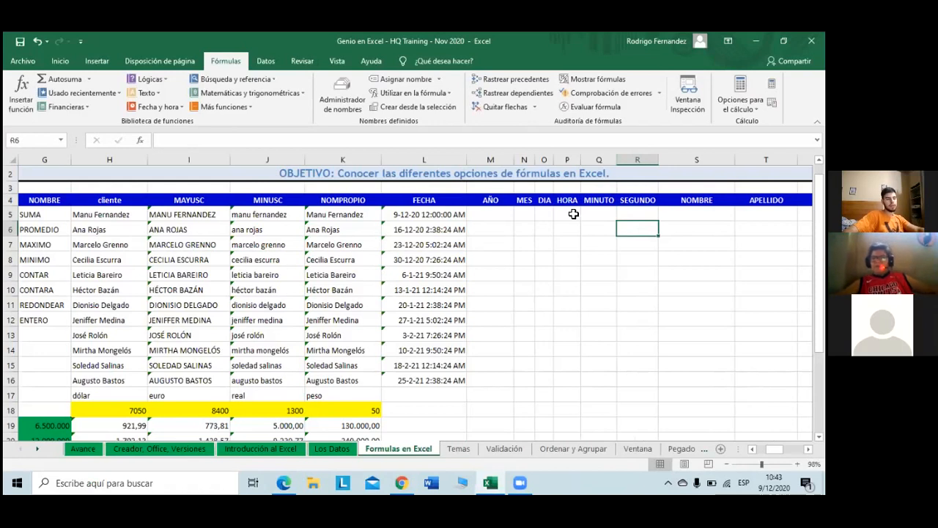
pyautogui.click(503, 211)
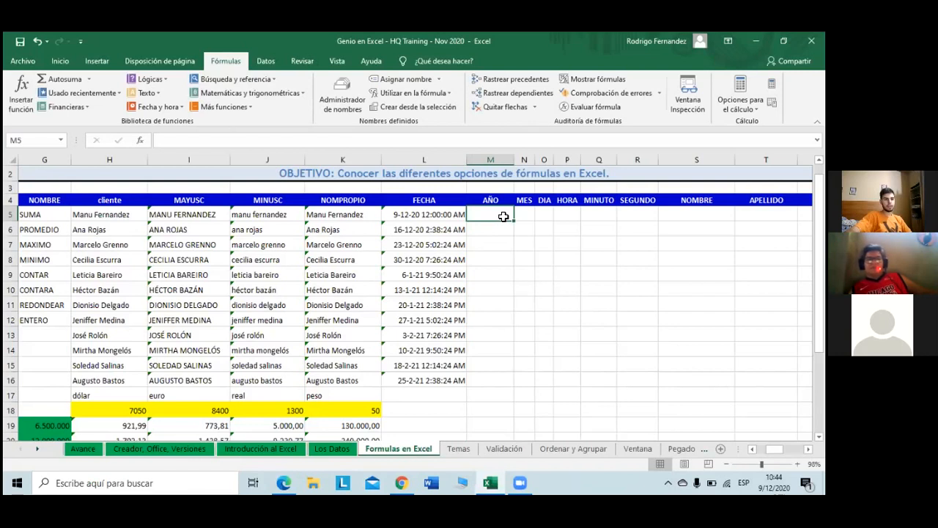
# Step: Enter =AÑO(L5) in M5 from the Fecha y hora list, showing 2020
pyautogui.click(177, 109)
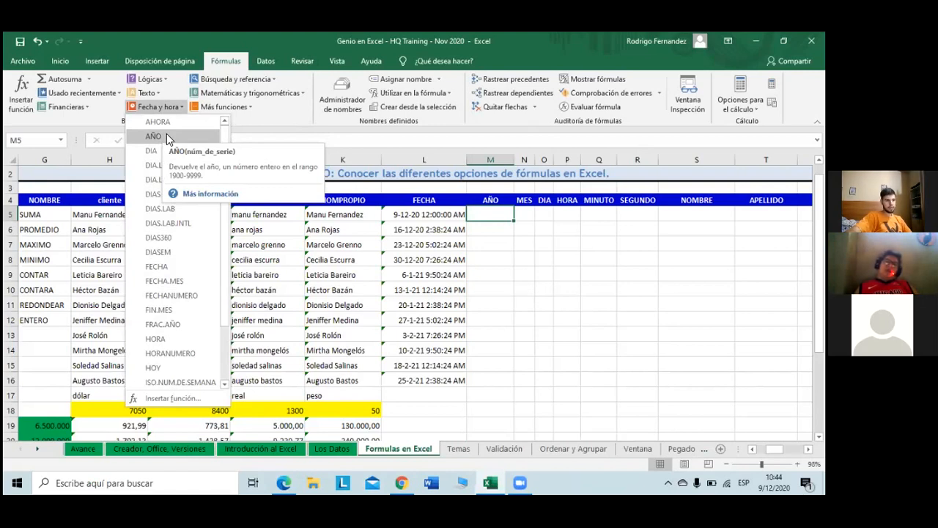
pyautogui.click(167, 135)
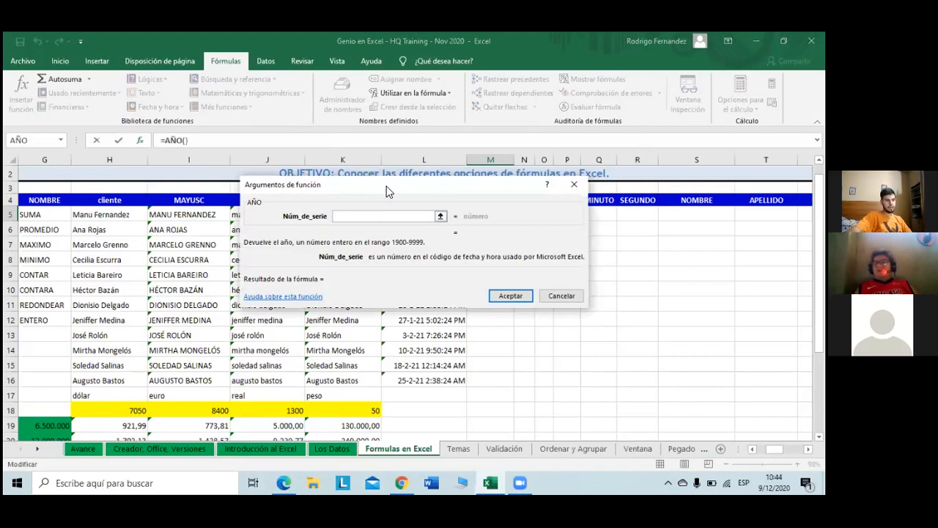
pyautogui.moveTo(388, 191); pyautogui.dragTo(408, 248)
pyautogui.click(411, 217)
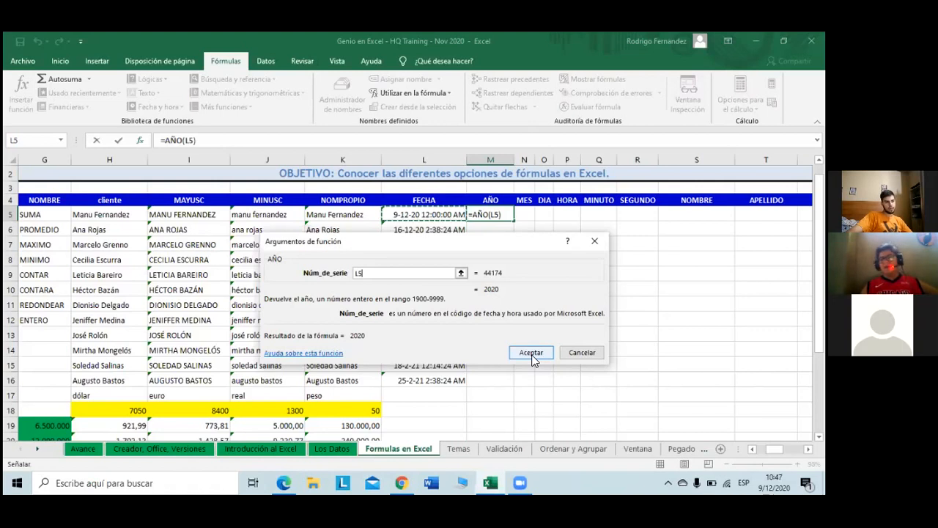
pyautogui.click(531, 354)
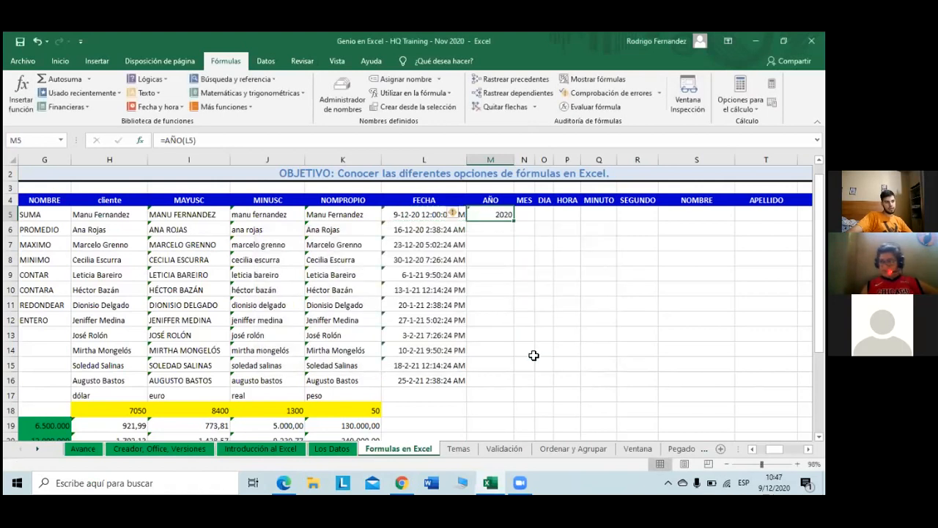
# Step: Auto-fill the year formula from M5 to row 27, then inspect the 1900 results in M17:M27 and row 27
pyautogui.doubleClick(513, 220)
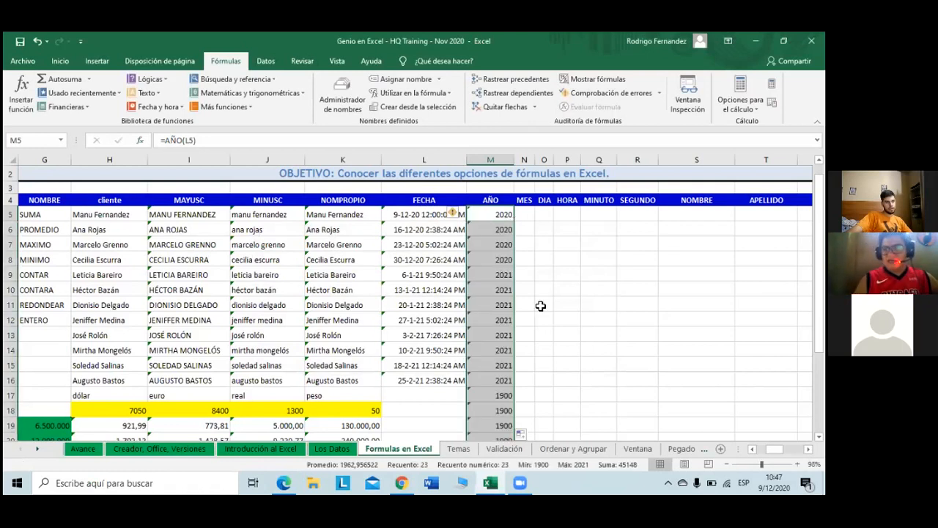
pyautogui.scroll(-3, 541, 316)
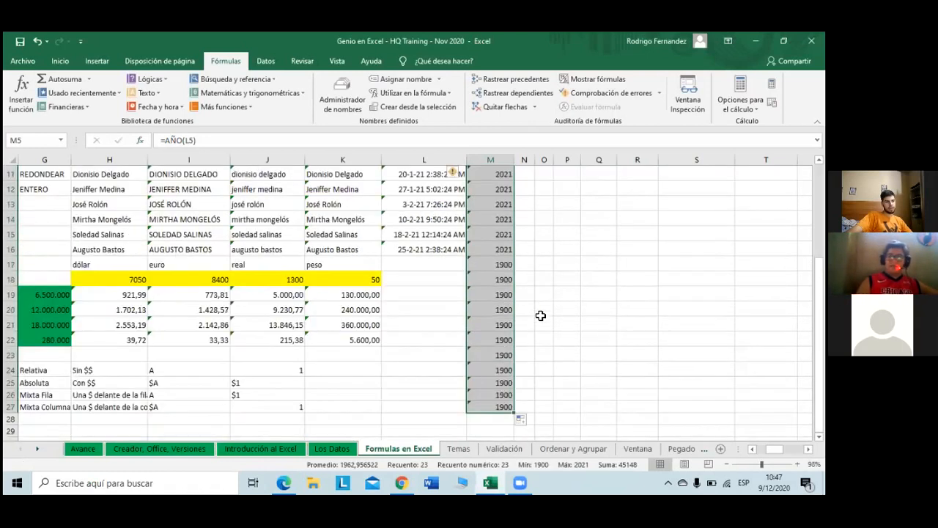
pyautogui.click(502, 266)
pyautogui.moveTo(501, 265); pyautogui.dragTo(504, 405)
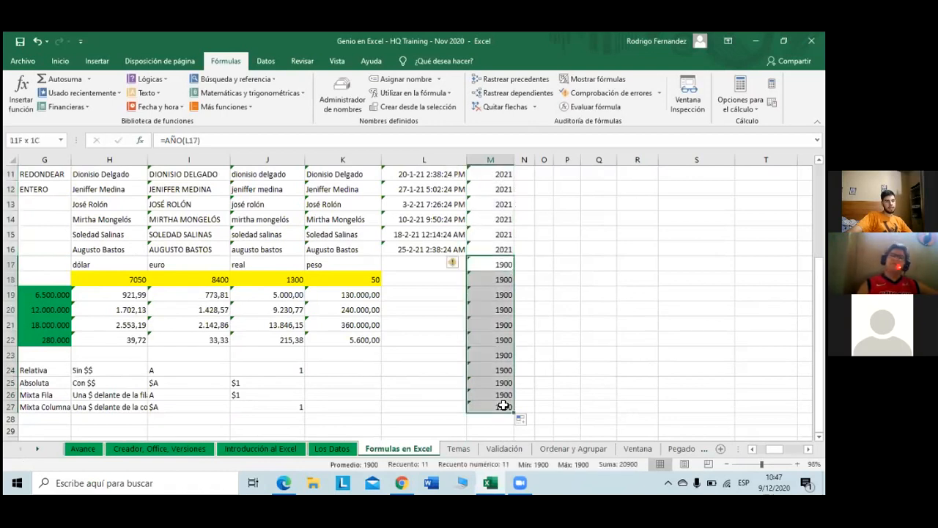
pyautogui.click(575, 355)
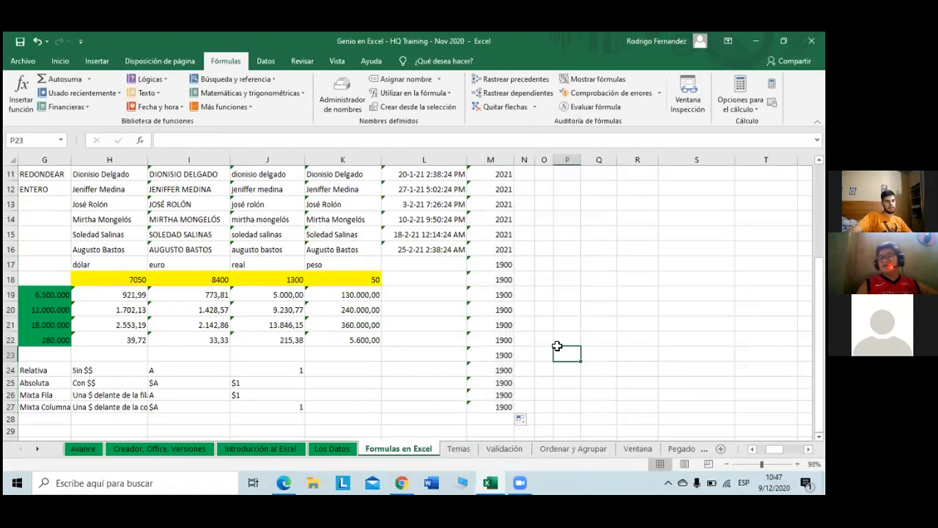
pyautogui.scroll(3, 556, 345)
pyautogui.scroll(-4, 555, 345)
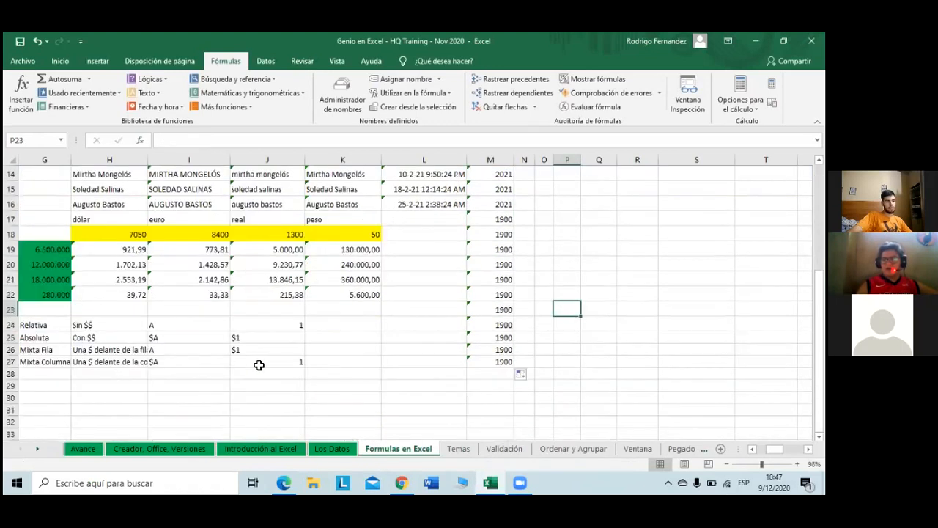
pyautogui.click(259, 363)
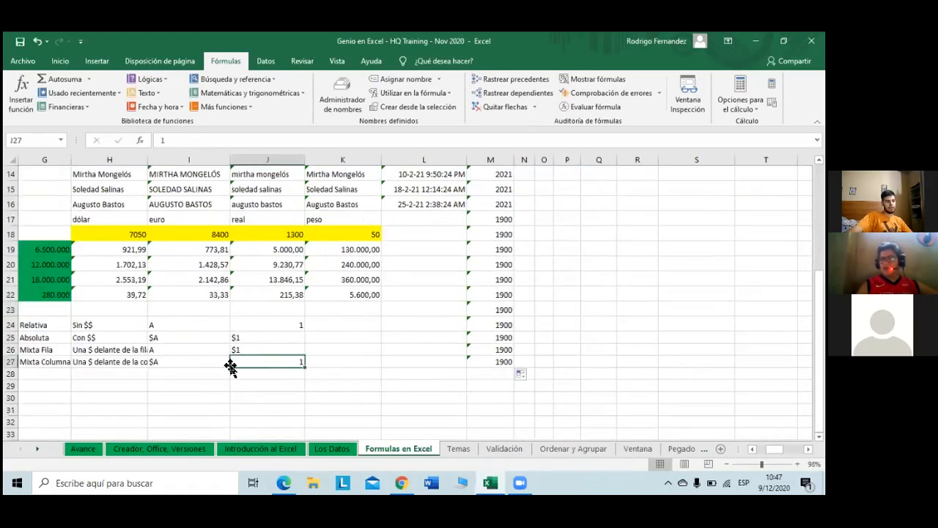
pyautogui.click(10, 362)
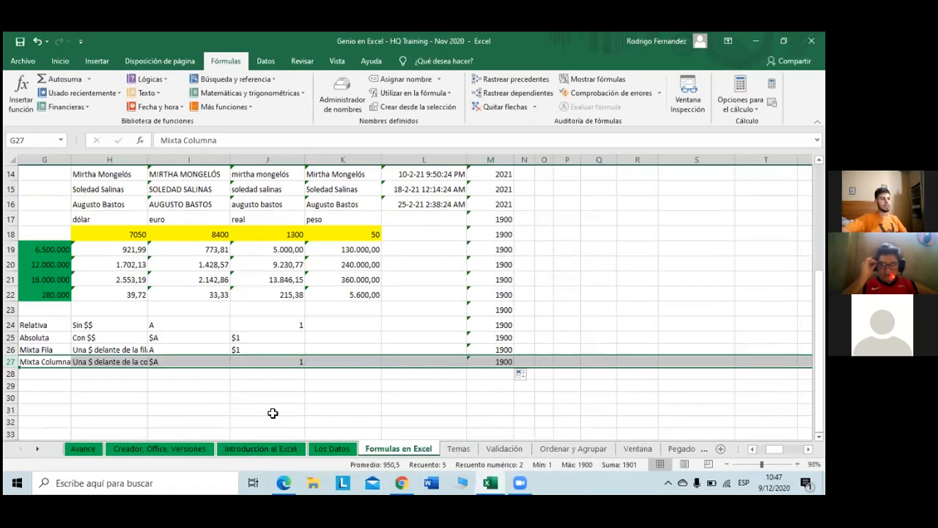
# Step: Enter the test text HUIOHU in cell J31
pyautogui.click(273, 413)
pyautogui.write('HUIOHU')
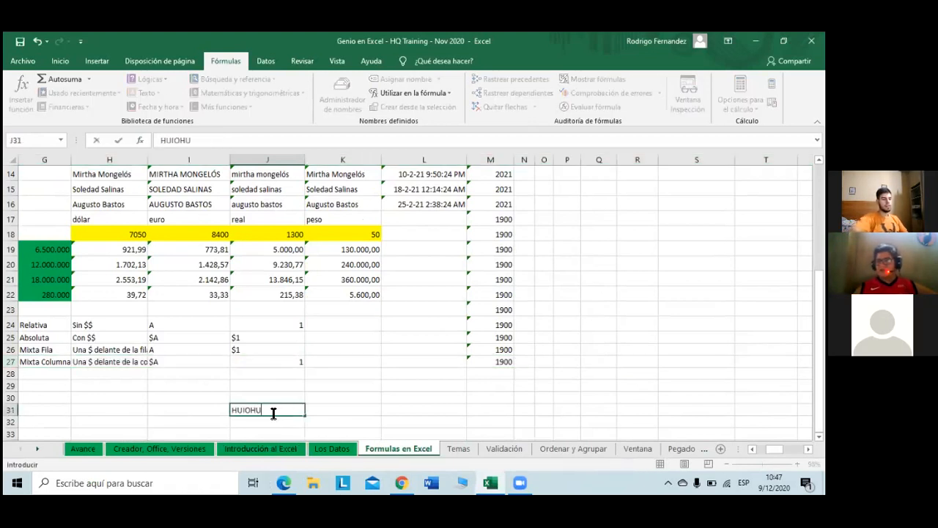
pyautogui.scroll(2, 557, 263)
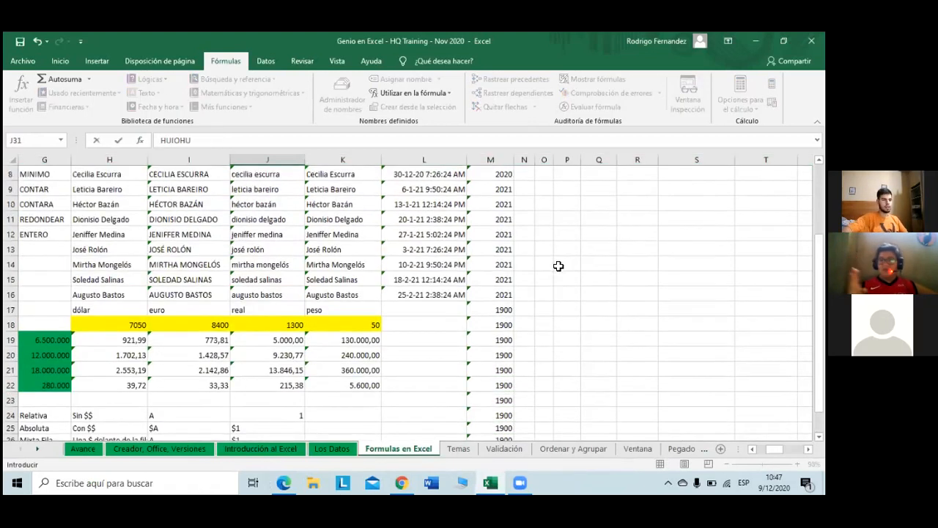
pyautogui.scroll(-1, 511, 385)
pyautogui.scroll(-1, 512, 385)
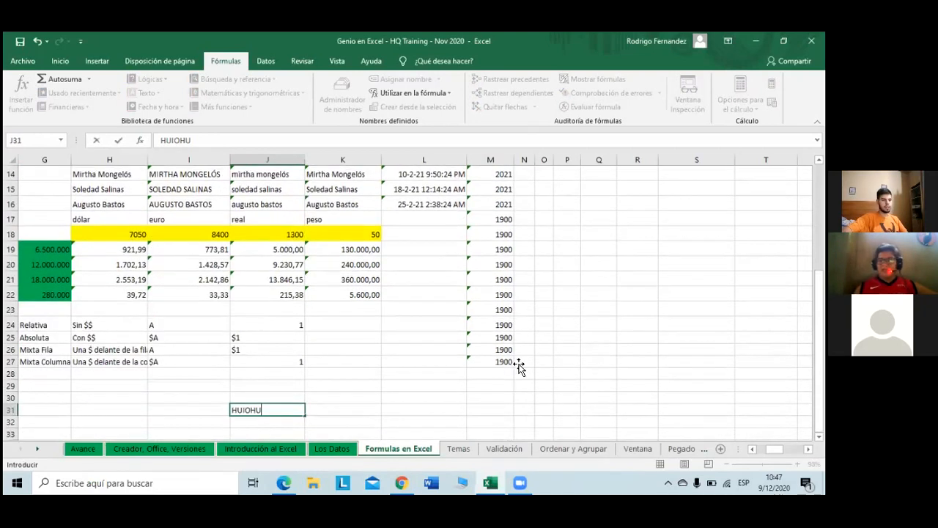
pyautogui.click(508, 364)
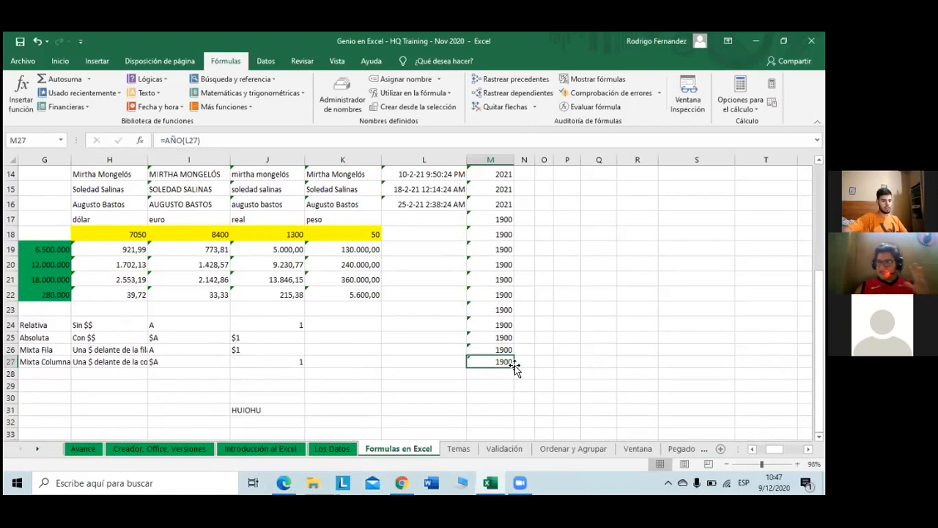
# Step: Enter H in each of cells J28, J29 and J30
pyautogui.click(300, 371)
pyautogui.write('H')
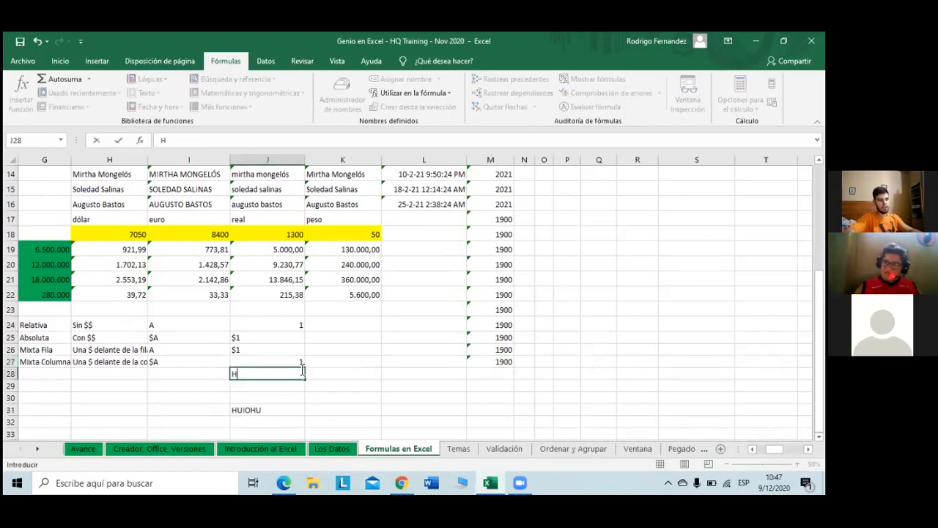
pyautogui.press('Return')
pyautogui.write('H')
pyautogui.press('Return')
pyautogui.write('H')
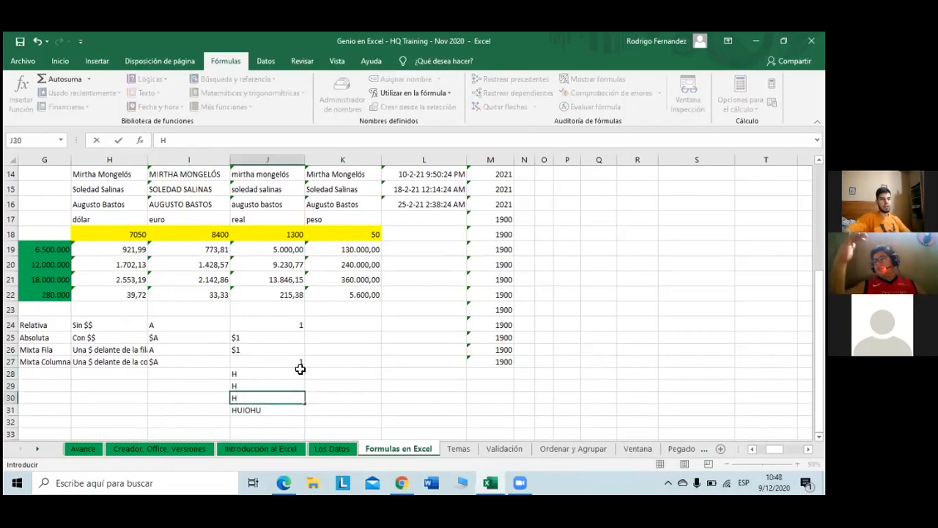
pyautogui.click(509, 365)
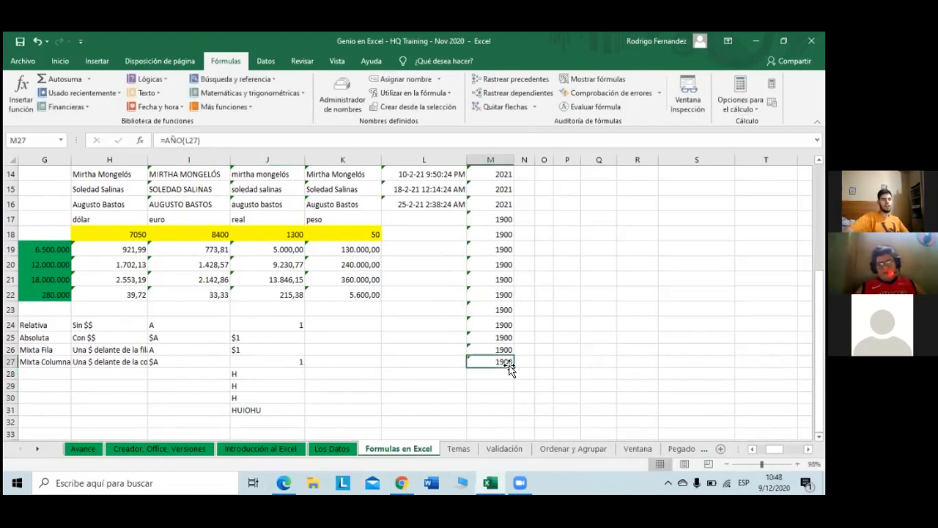
# Step: Extend the year formula from M27 down to M31 and select J28:M31
pyautogui.moveTo(510, 366); pyautogui.dragTo(510, 412)
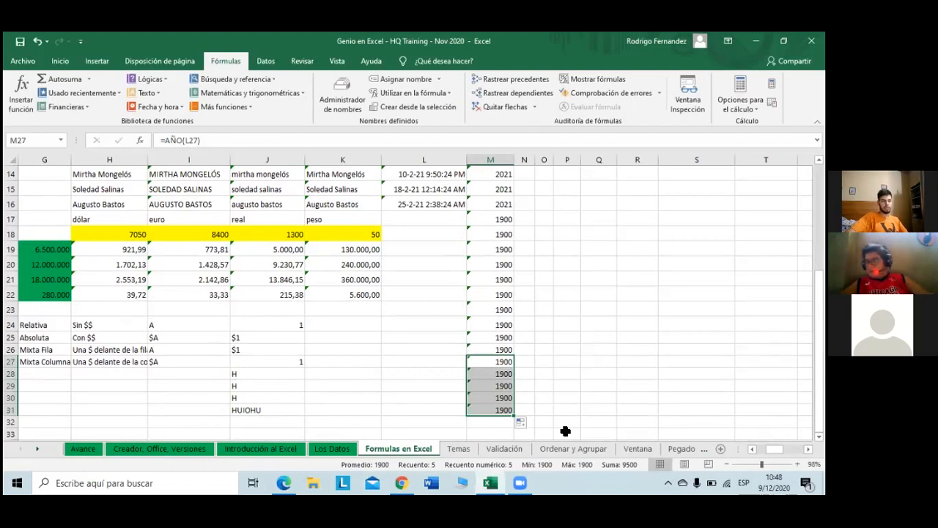
pyautogui.moveTo(263, 374); pyautogui.dragTo(503, 409)
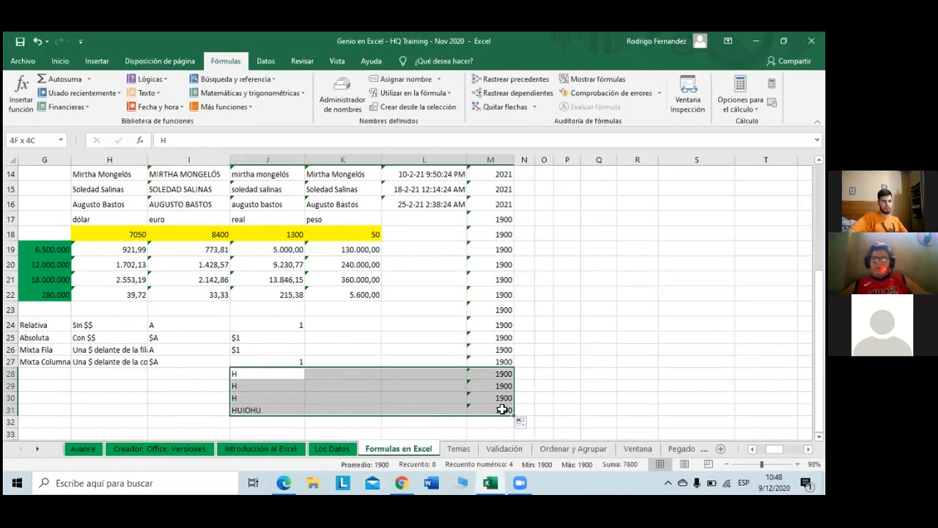
pyautogui.moveTo(503, 409); pyautogui.dragTo(502, 409)
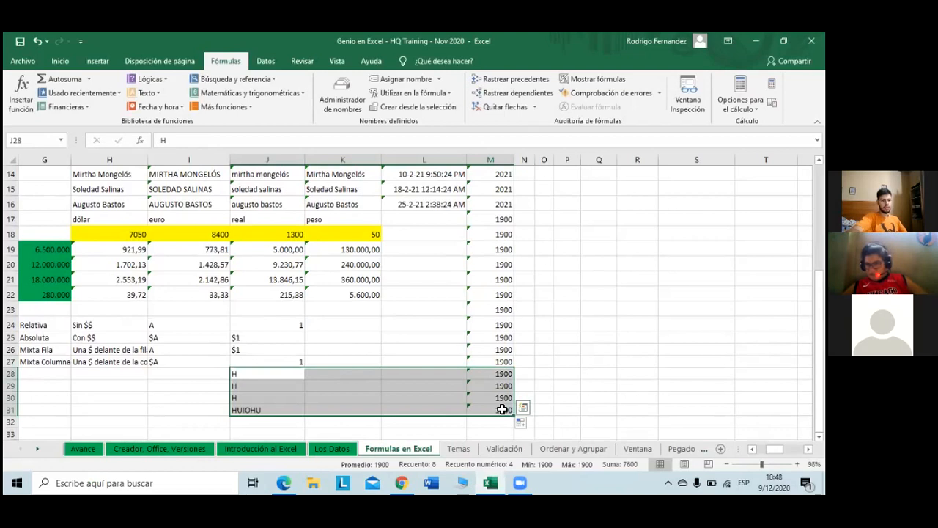
# Step: Undo the test entries, enter 1 in K28 and format it as a short date
pyautogui.hotkey('ctrl', 'z')
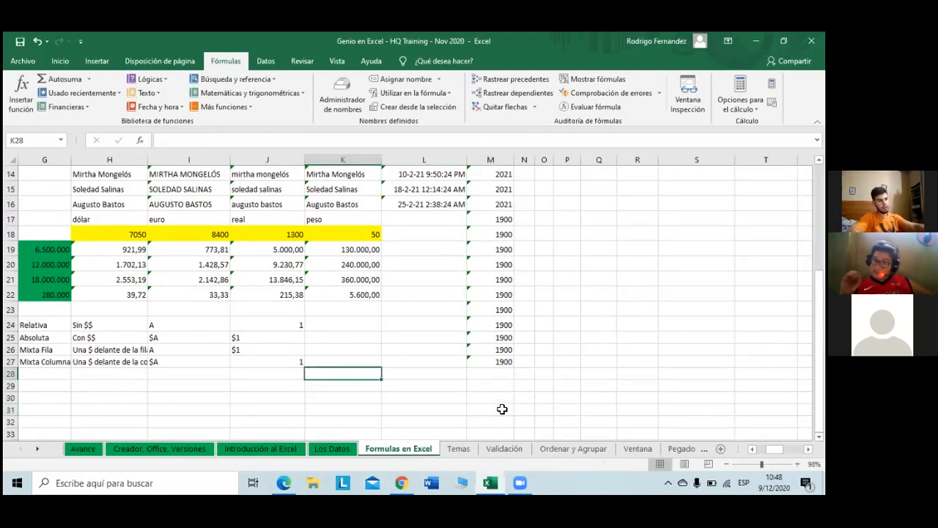
pyautogui.write('1')
pyautogui.press('Return')
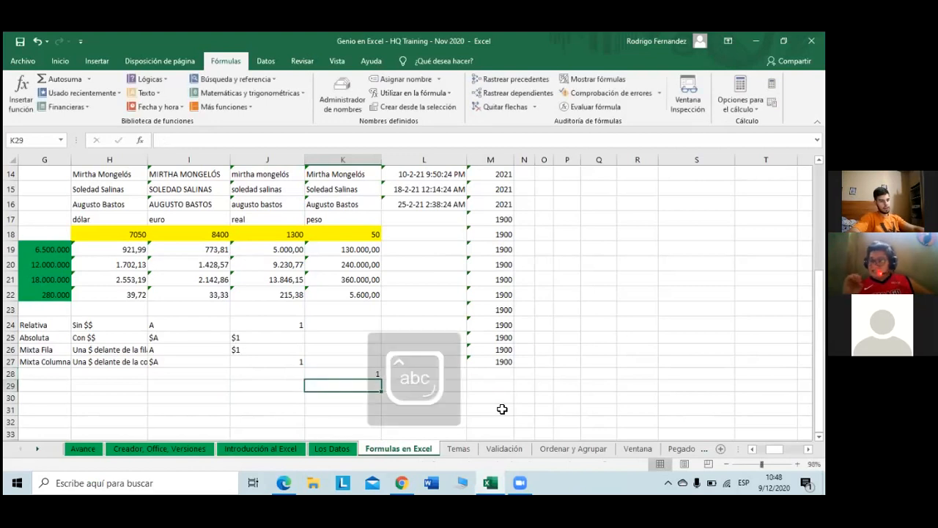
pyautogui.press('Up')
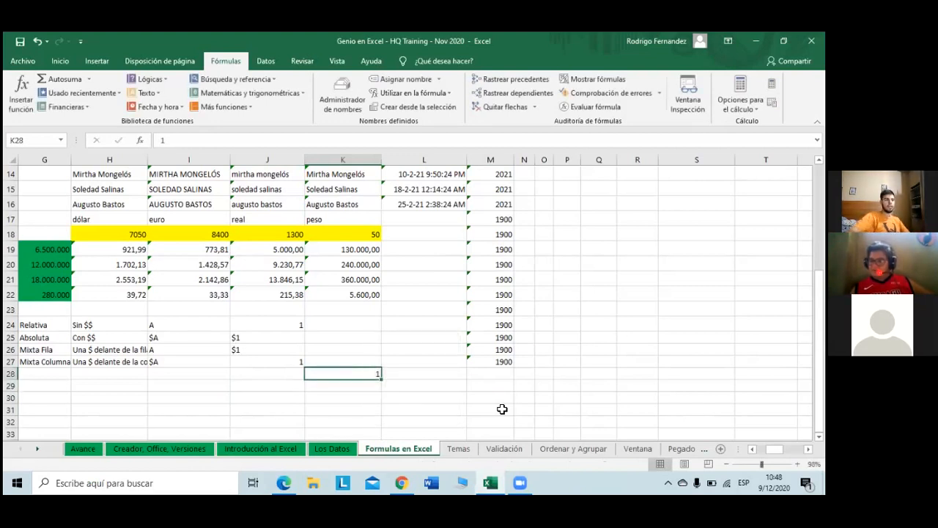
pyautogui.click(53, 61)
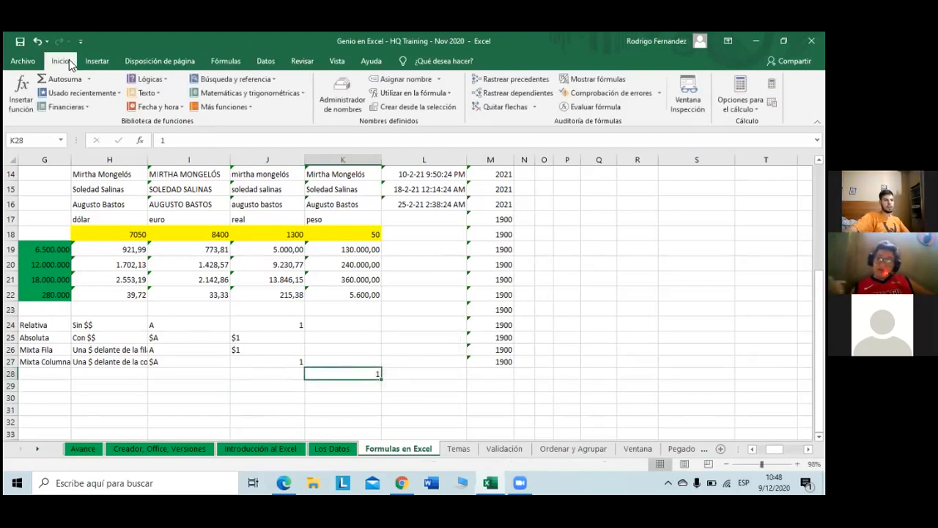
pyautogui.click(369, 86)
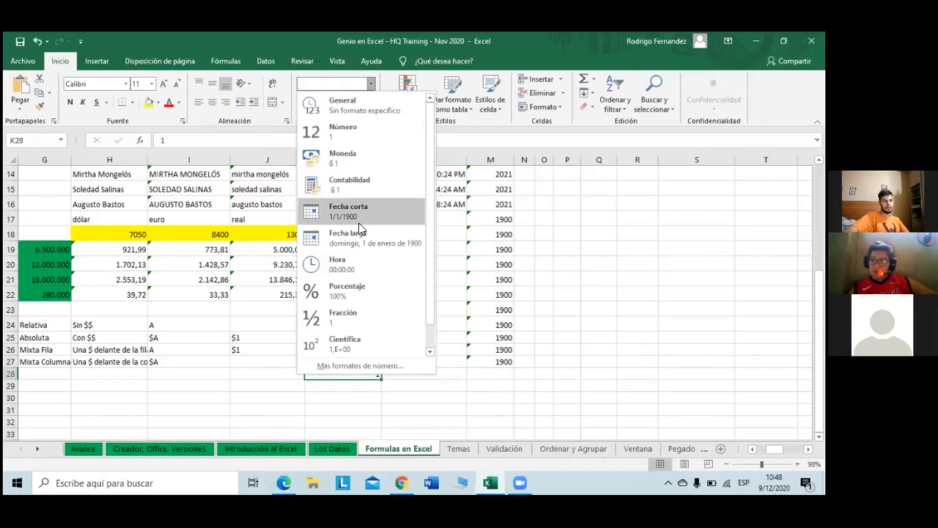
pyautogui.click(359, 222)
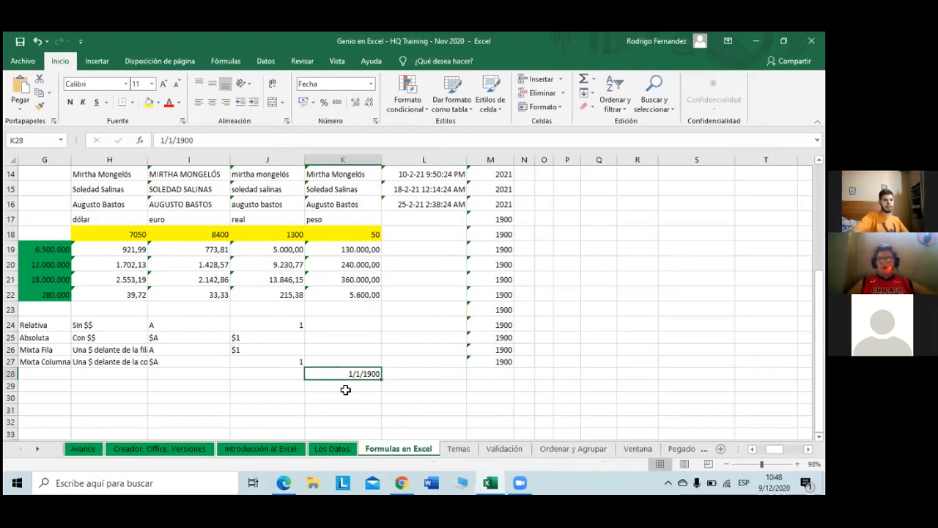
# Step: Enter 0 in K28 to see which date it represents
pyautogui.click(345, 390)
pyautogui.press('Up')
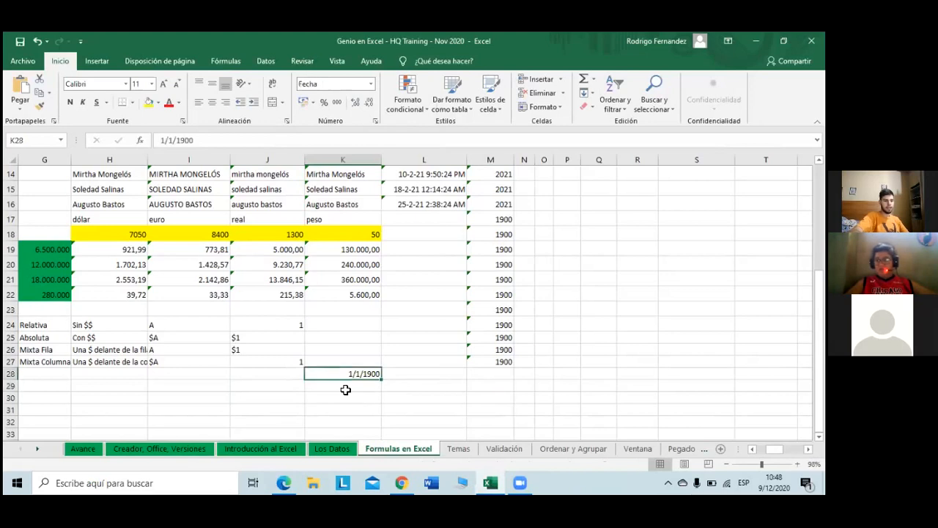
pyautogui.write('0')
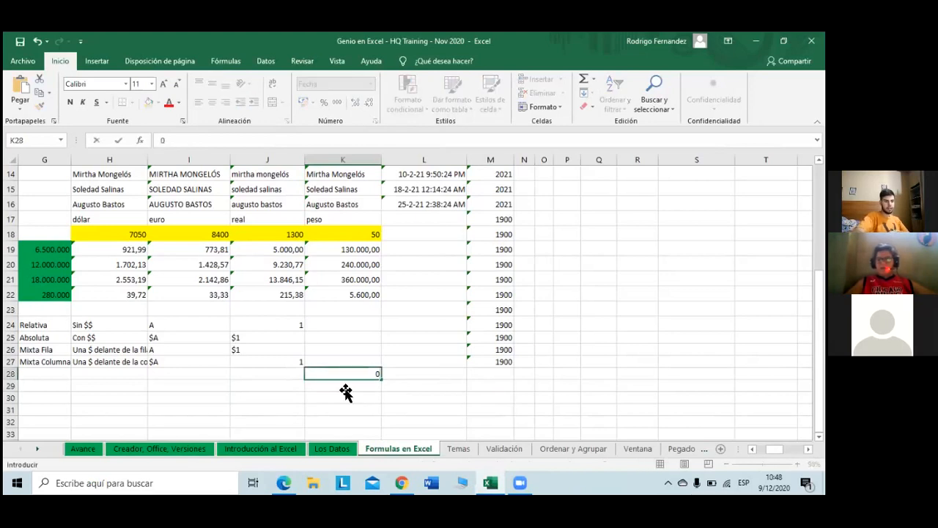
pyautogui.click(345, 390)
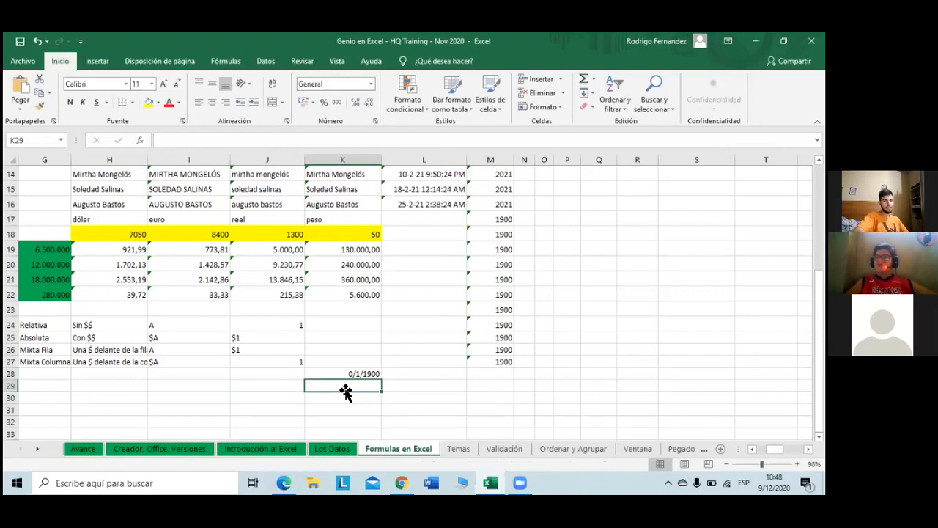
# Step: Delete the stray 0/1/1900 value from cell K28
pyautogui.press('Up')
pyautogui.press('Up')
pyautogui.press('Right')
pyautogui.press('Right')
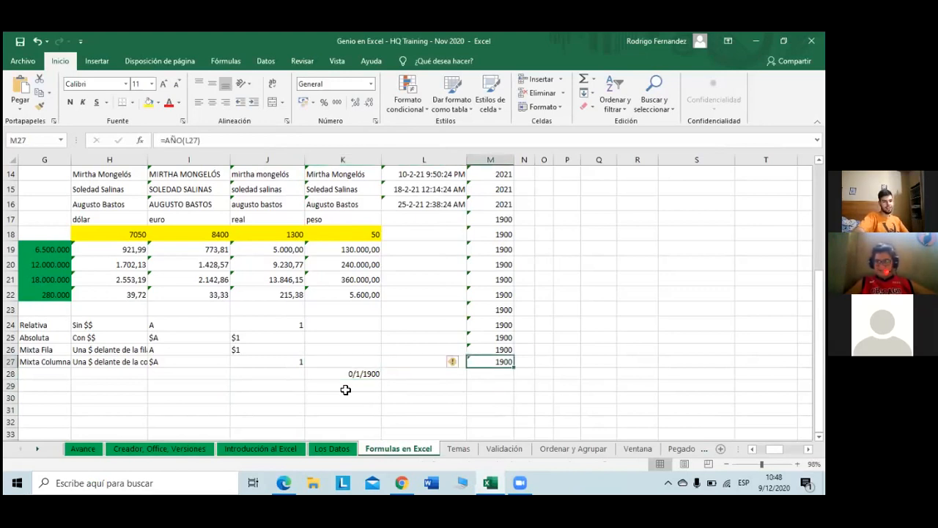
pyautogui.press('Down')
pyautogui.press('Down')
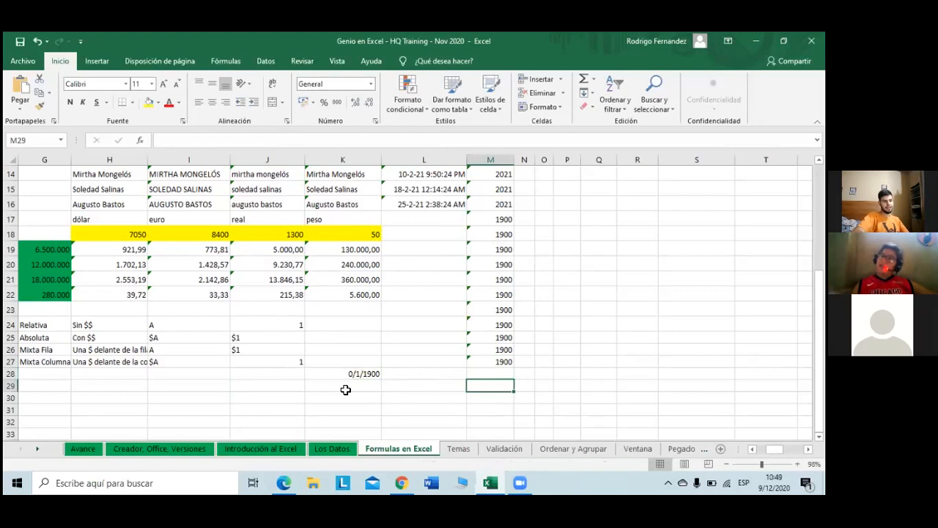
pyautogui.press('Left')
pyautogui.press('Left')
pyautogui.press('Up')
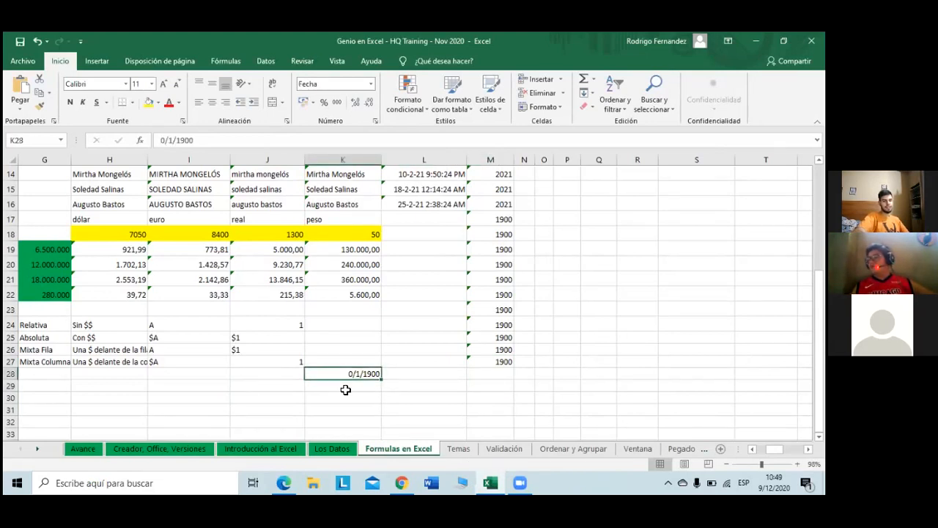
pyautogui.press('Delete')
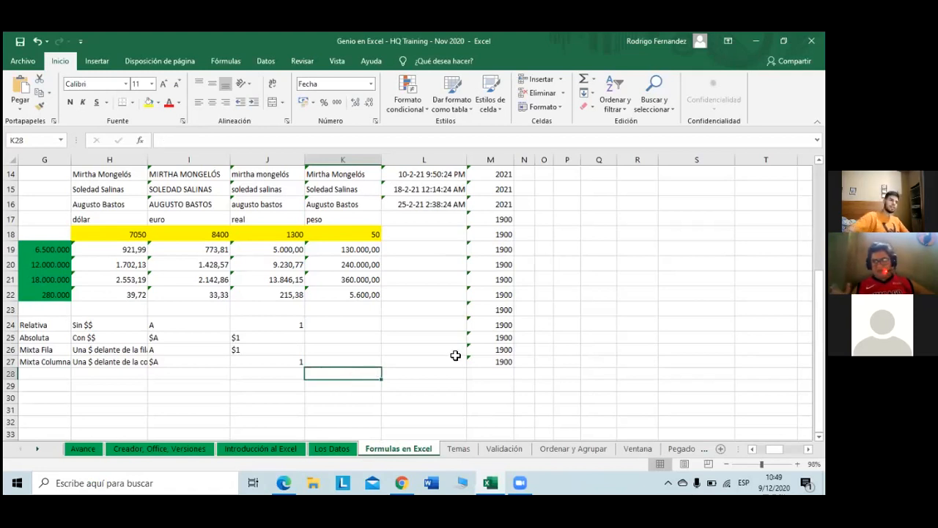
# Step: Reset K28 to the General number format
pyautogui.click(371, 86)
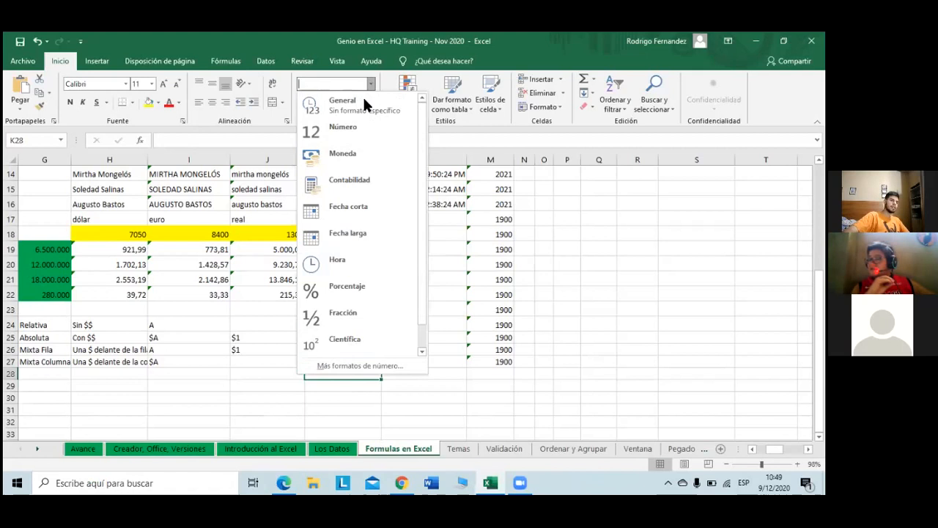
pyautogui.click(363, 96)
pyautogui.click(459, 360)
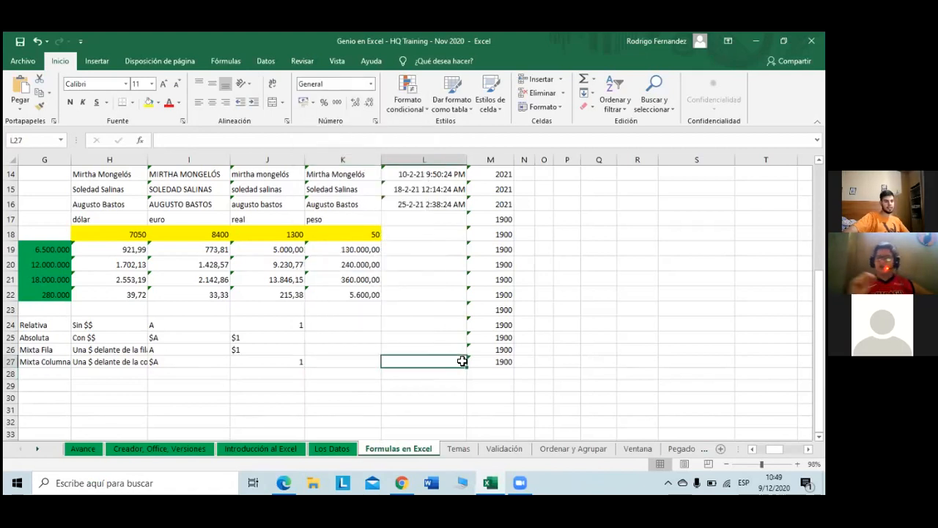
pyautogui.scroll(2, 463, 363)
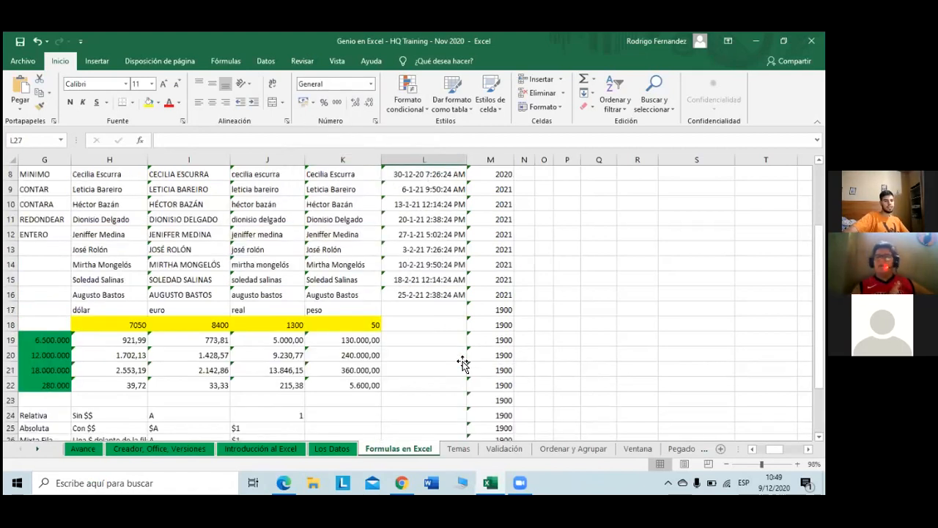
pyautogui.scroll(-1, 463, 363)
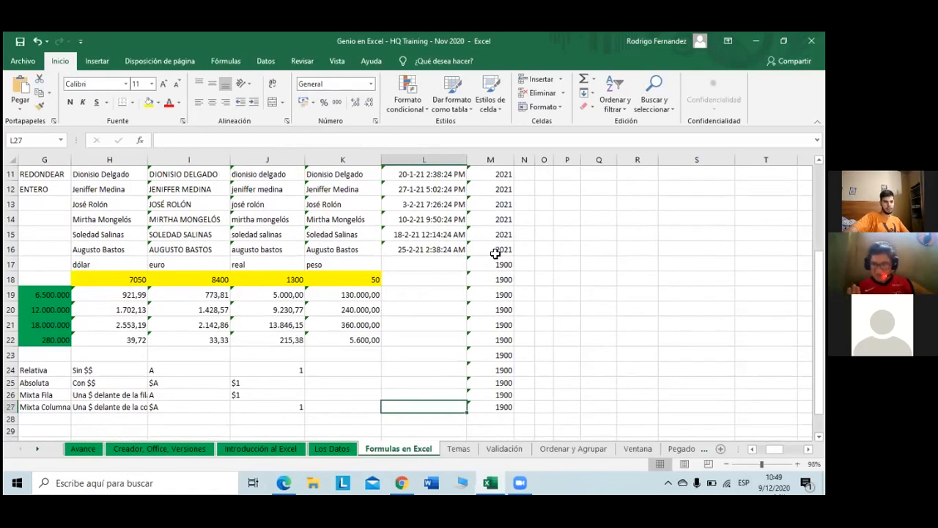
pyautogui.scroll(3, 502, 262)
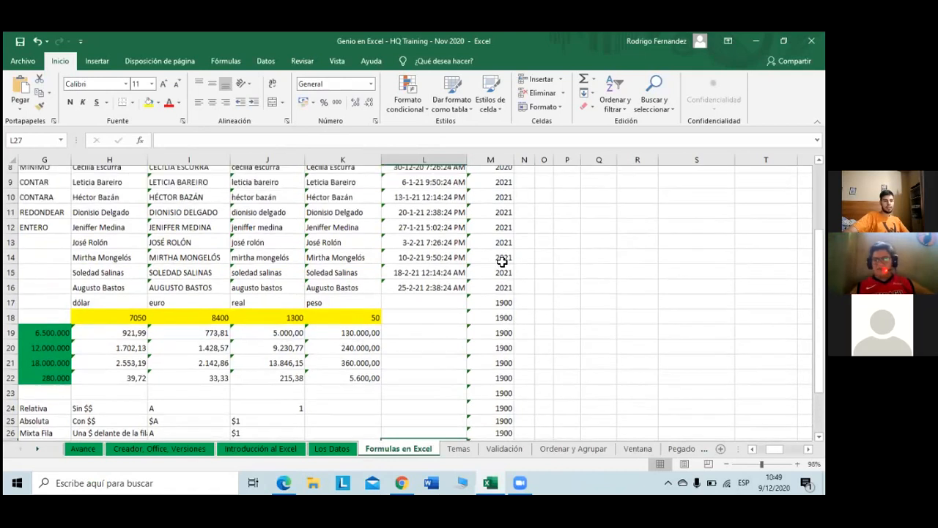
# Step: Select the surplus 1900 results in M17:M27, then review the AÑO formula in M9
pyautogui.scroll(-4, 502, 262)
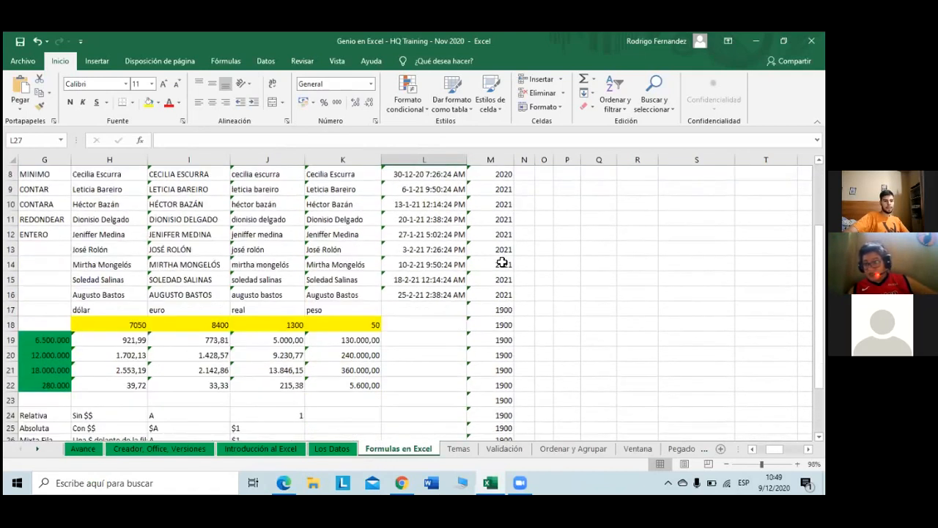
pyautogui.moveTo(504, 219); pyautogui.dragTo(501, 363)
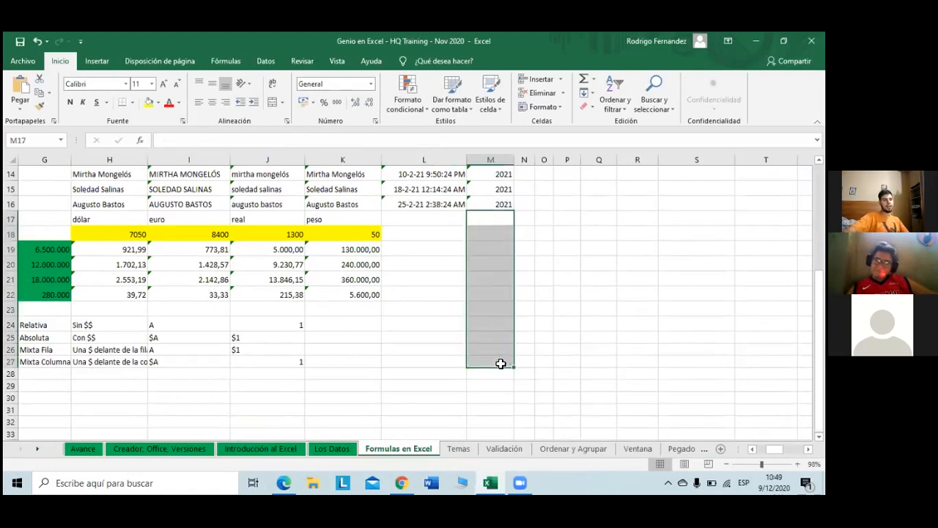
pyautogui.scroll(4, 501, 364)
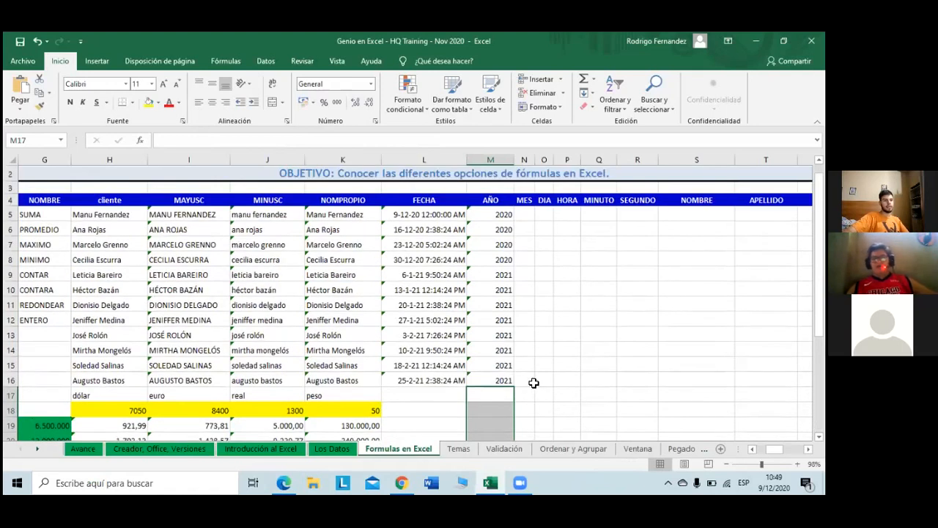
pyautogui.click(526, 379)
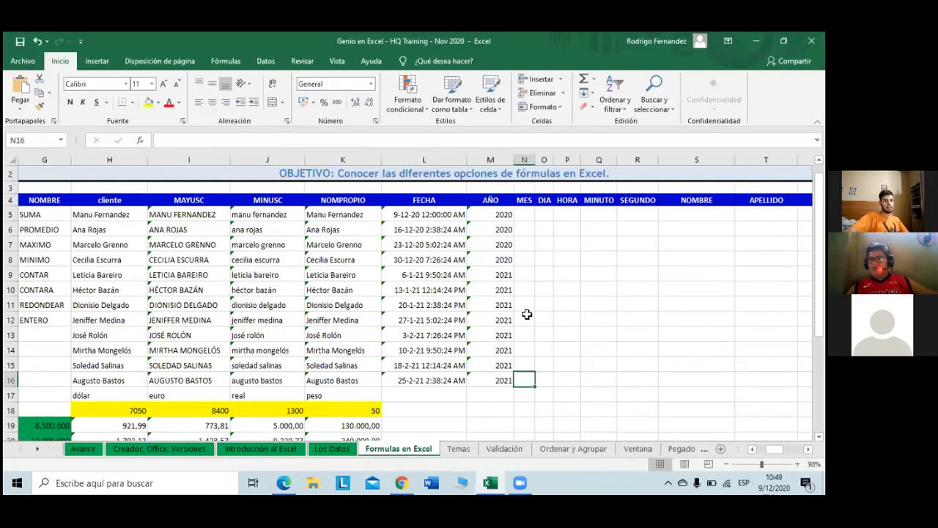
pyautogui.click(499, 277)
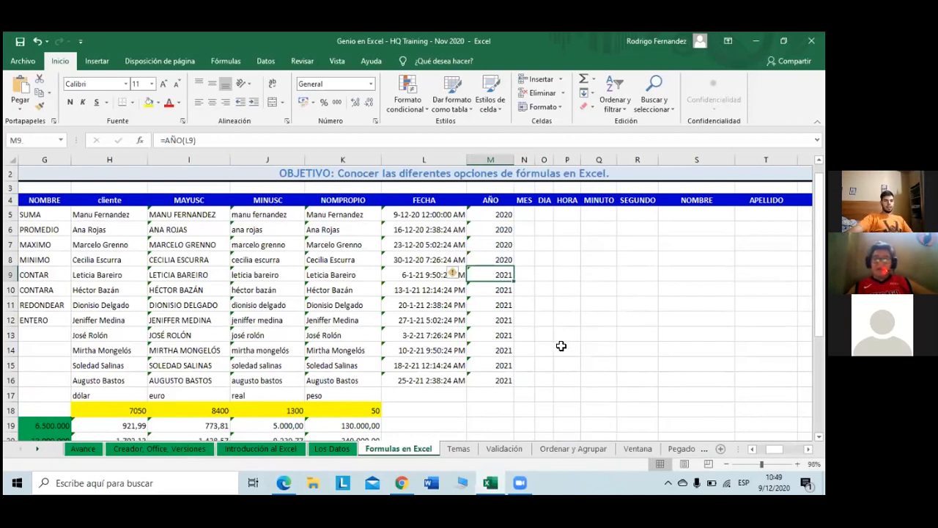
pyautogui.click(525, 214)
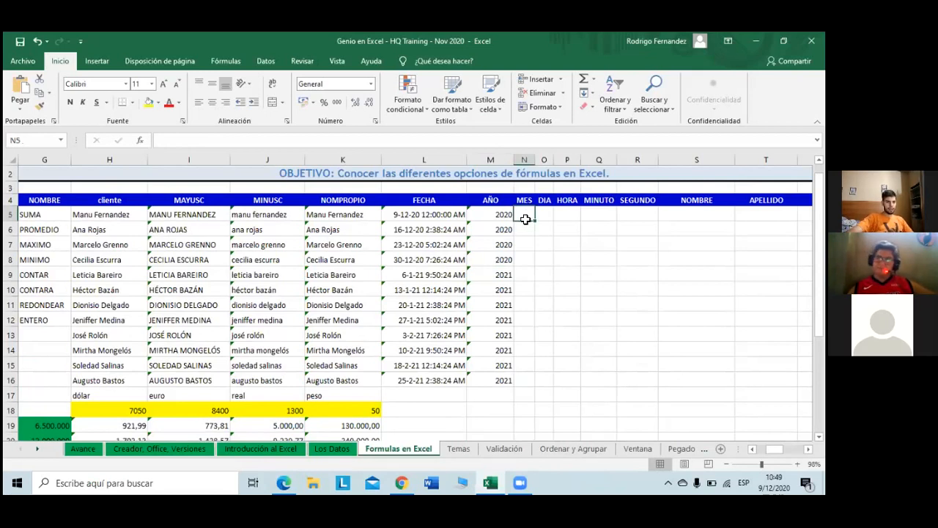
# Step: Enter =MES(L5) in N5 so it shows month 12
pyautogui.write('=')
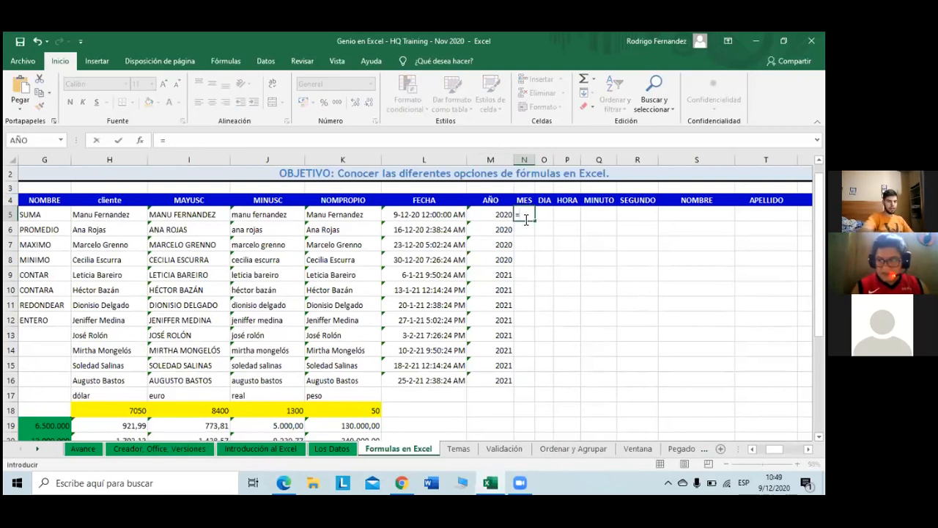
pyautogui.write('m')
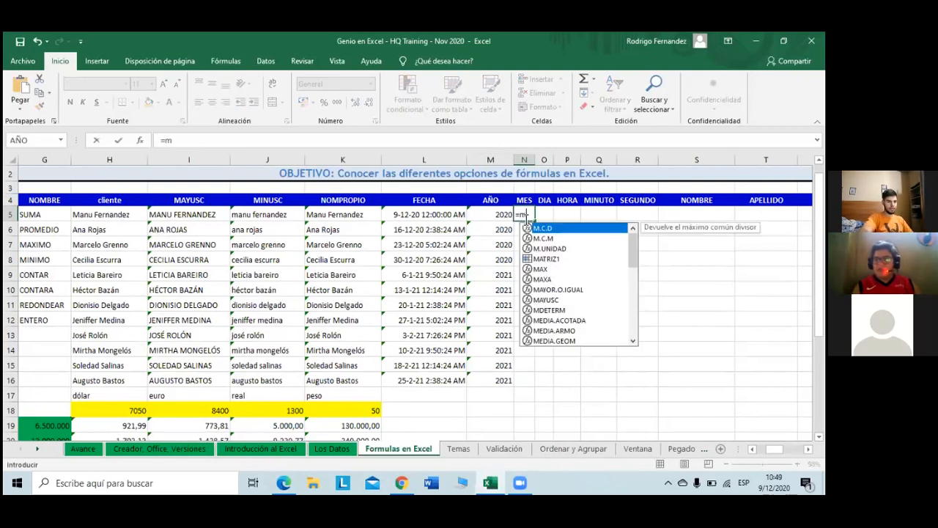
pyautogui.write('es')
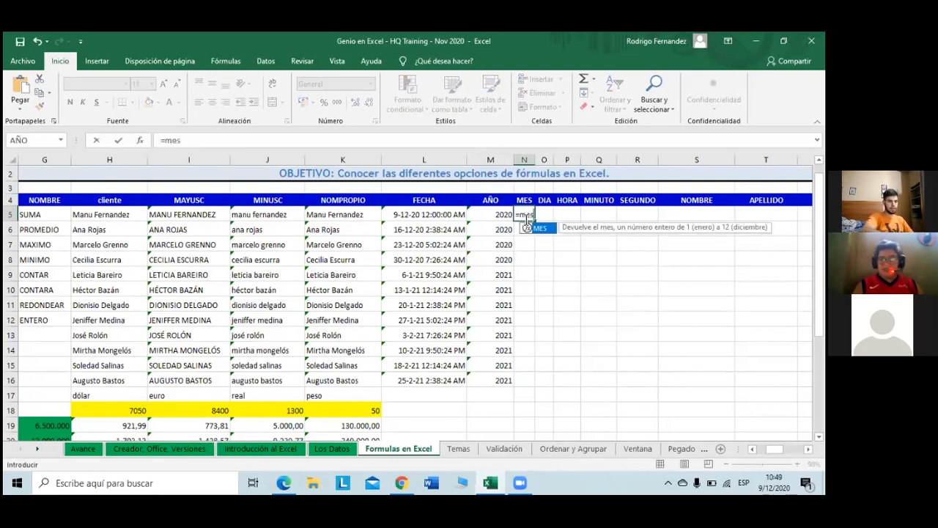
pyautogui.press('Tab')
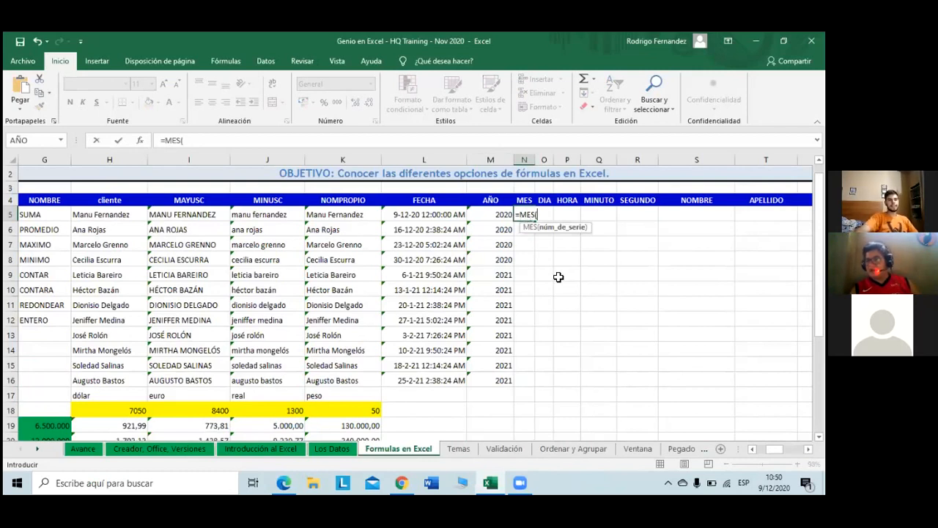
pyautogui.click(426, 214)
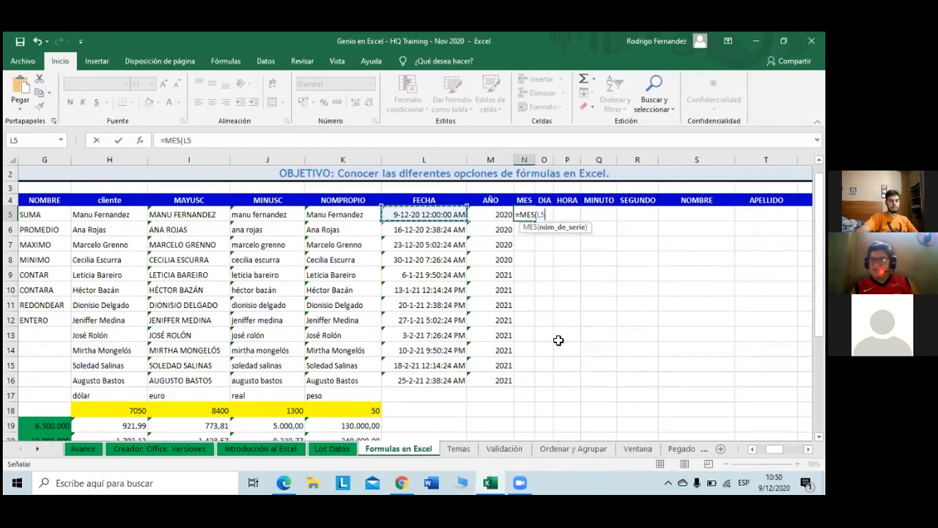
pyautogui.write(')')
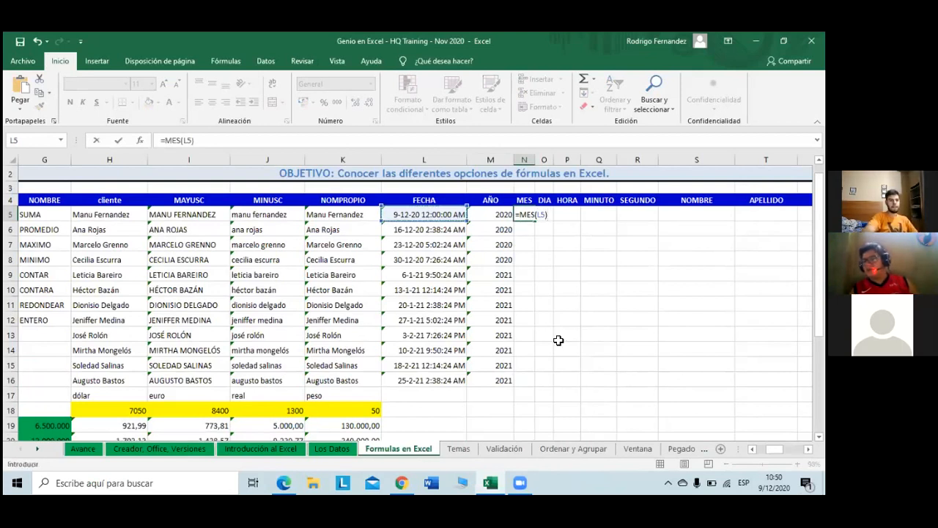
pyautogui.press('Return')
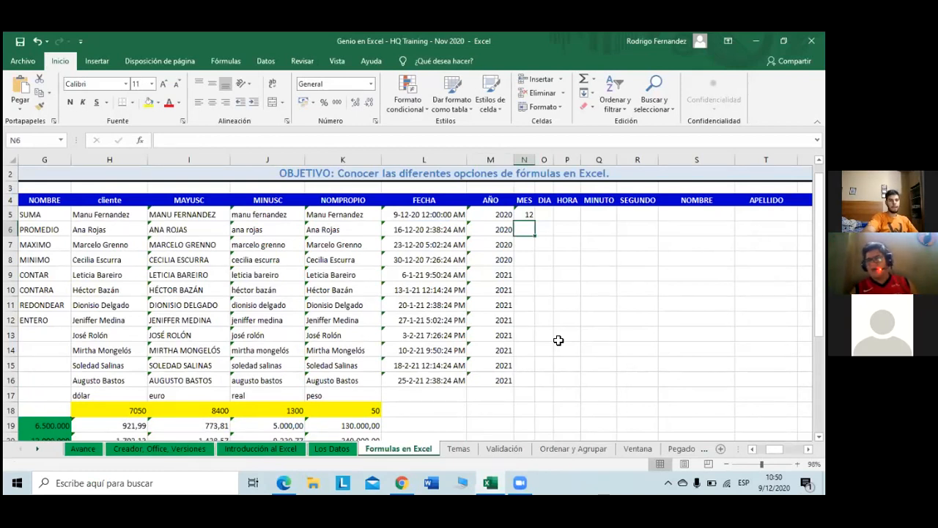
pyautogui.press('Up')
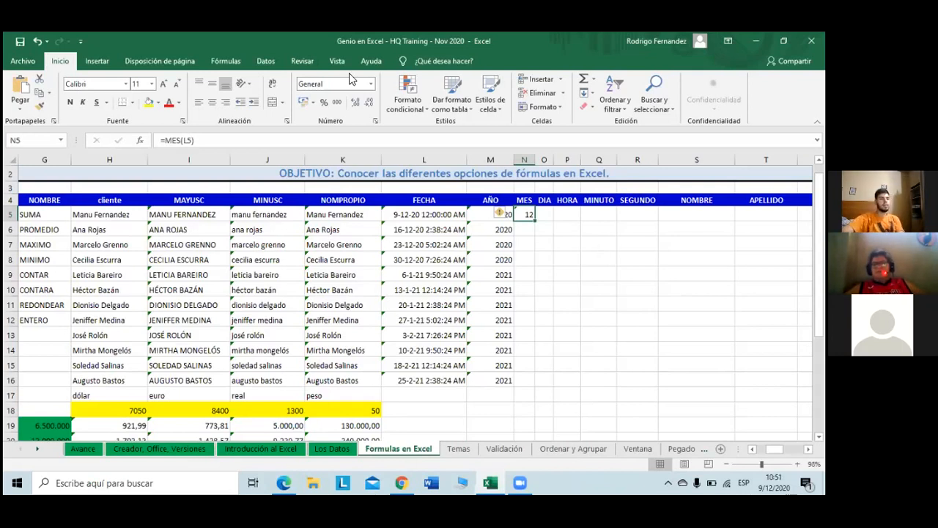
pyautogui.click(370, 83)
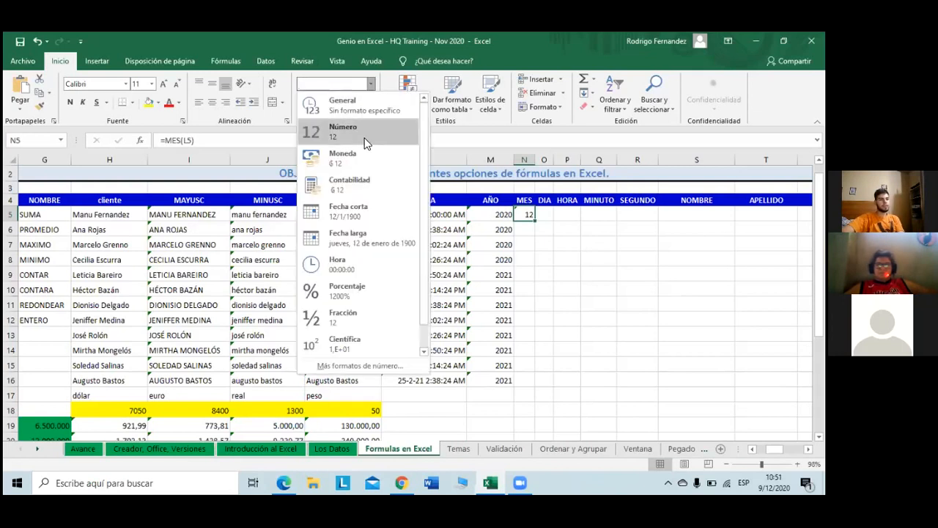
pyautogui.click(367, 143)
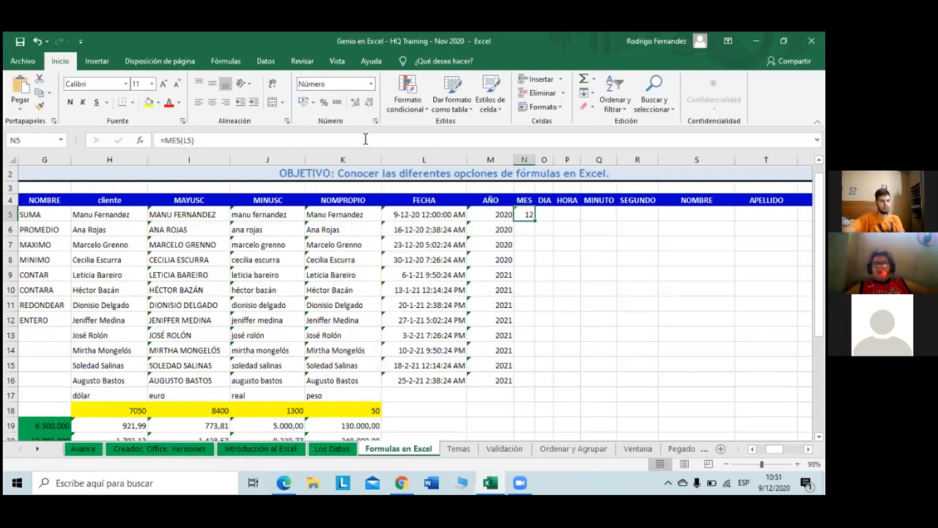
pyautogui.click(370, 83)
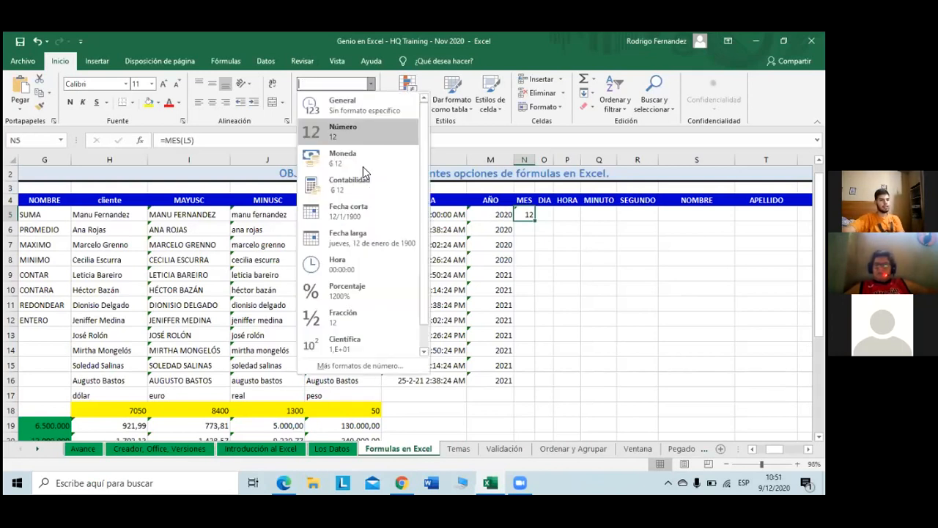
pyautogui.click(369, 213)
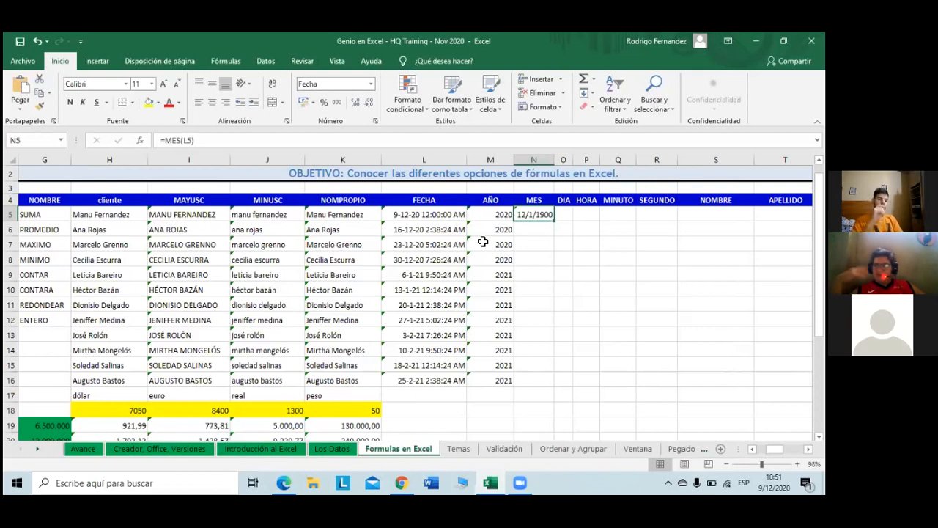
pyautogui.press('Left')
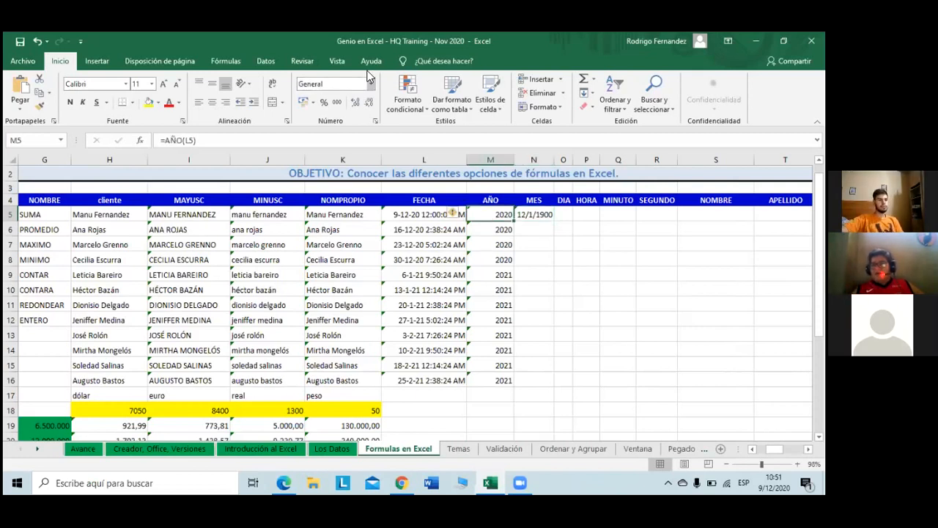
pyautogui.click(371, 84)
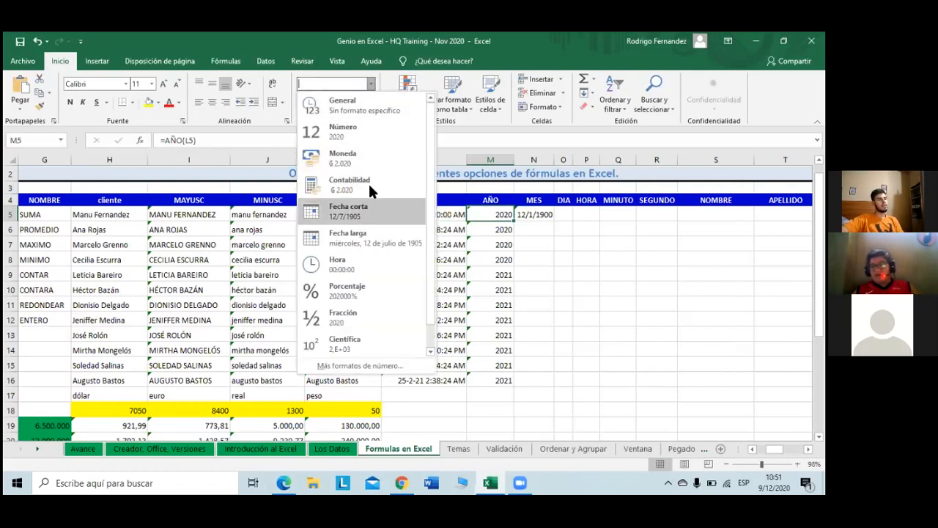
pyautogui.click(381, 214)
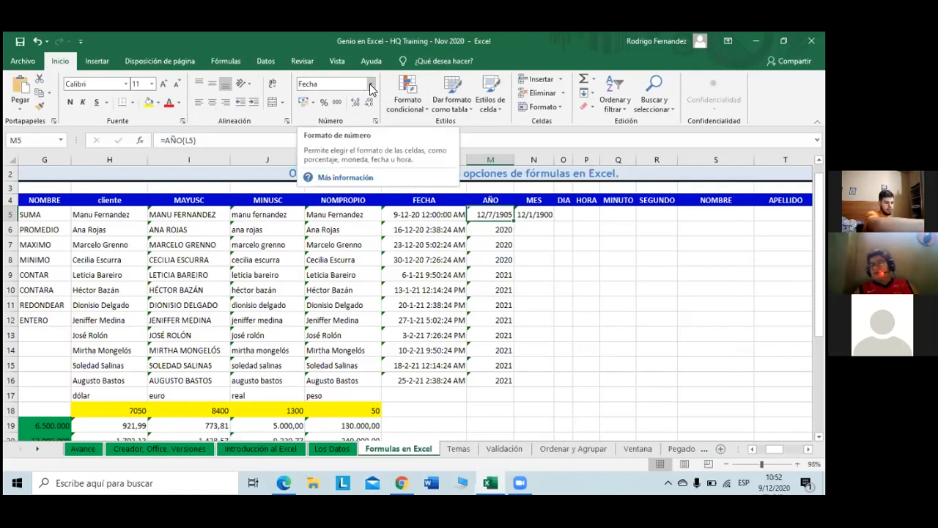
pyautogui.hotkey('ctrl', 'z')
pyautogui.hotkey('ctrl', 'z')
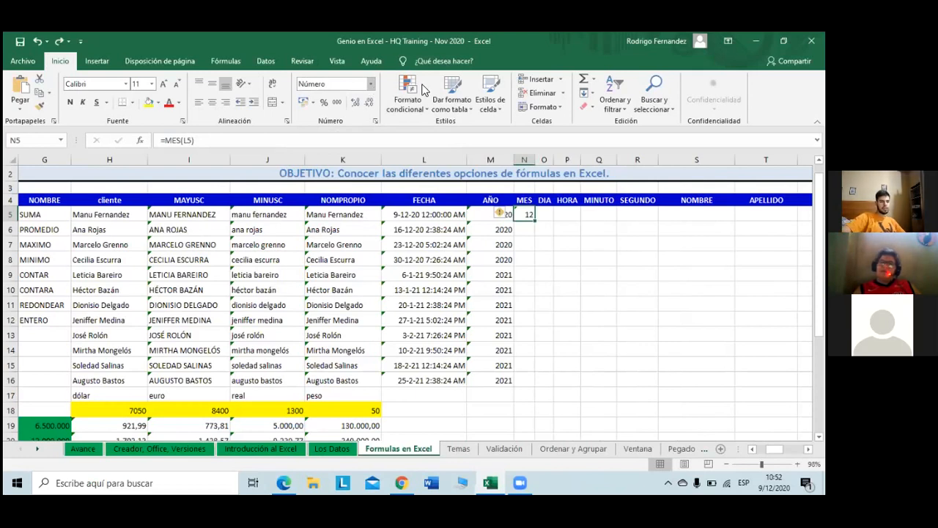
# Step: Copy the MES formula down to row 27, then delete the extra month results below row 16
pyautogui.doubleClick(536, 221)
pyautogui.scroll(-4, 514, 326)
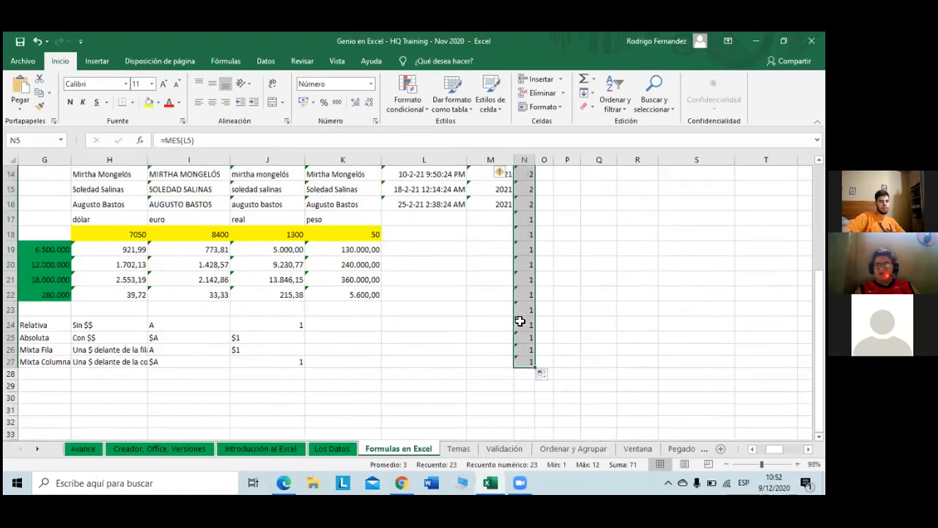
pyautogui.scroll(2, 520, 321)
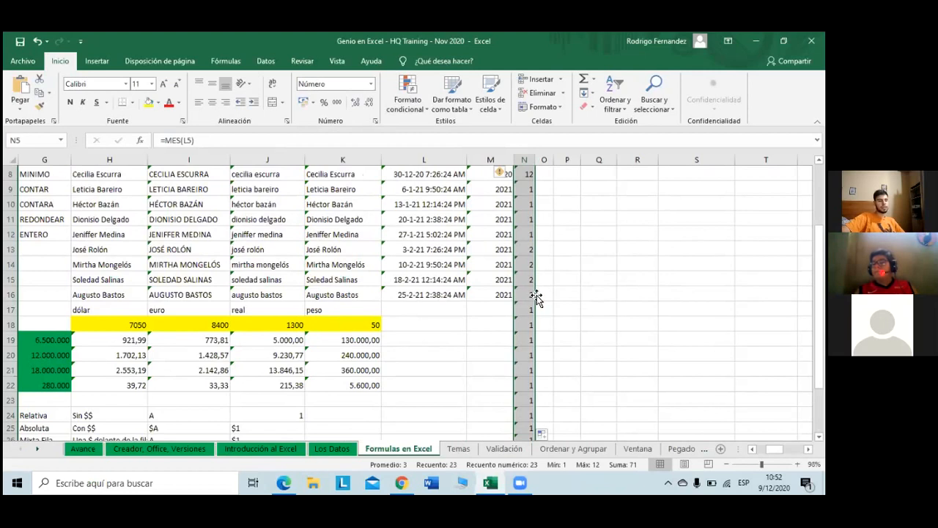
pyautogui.click(528, 309)
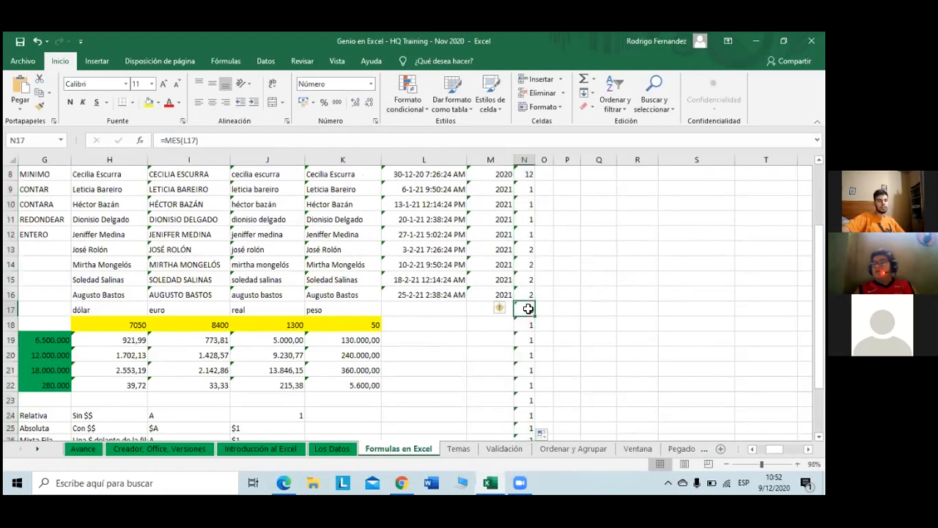
pyautogui.moveTo(527, 308); pyautogui.dragTo(526, 429)
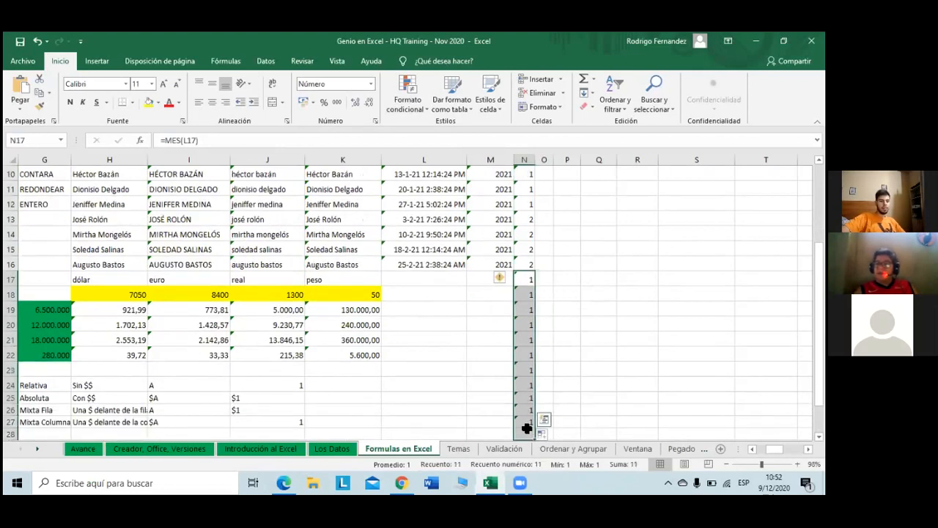
pyautogui.press('Delete')
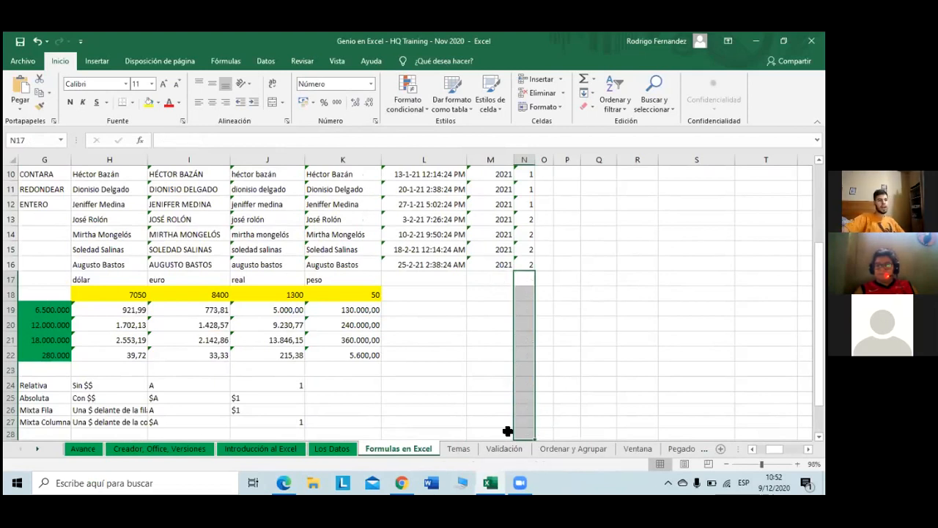
pyautogui.scroll(3, 544, 282)
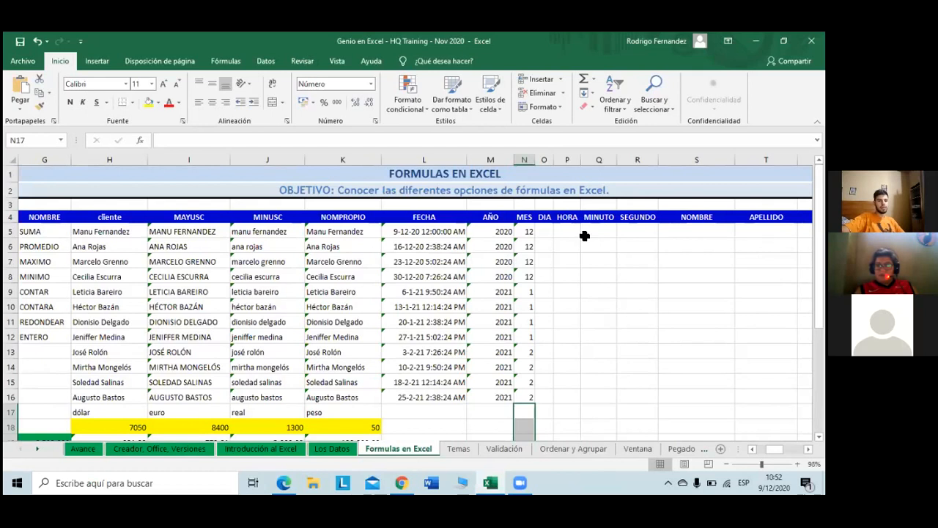
pyautogui.click(544, 232)
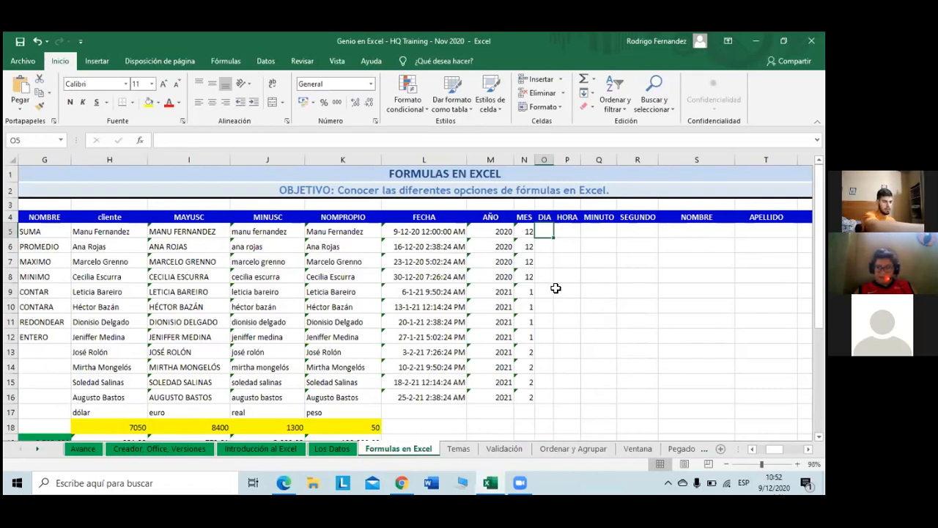
# Step: Undo the deletion and fill =MES(L5) down N5:N16 with Ctrl+J
pyautogui.hotkey('ctrl', 'z')
pyautogui.hotkey('ctrl', 'z')
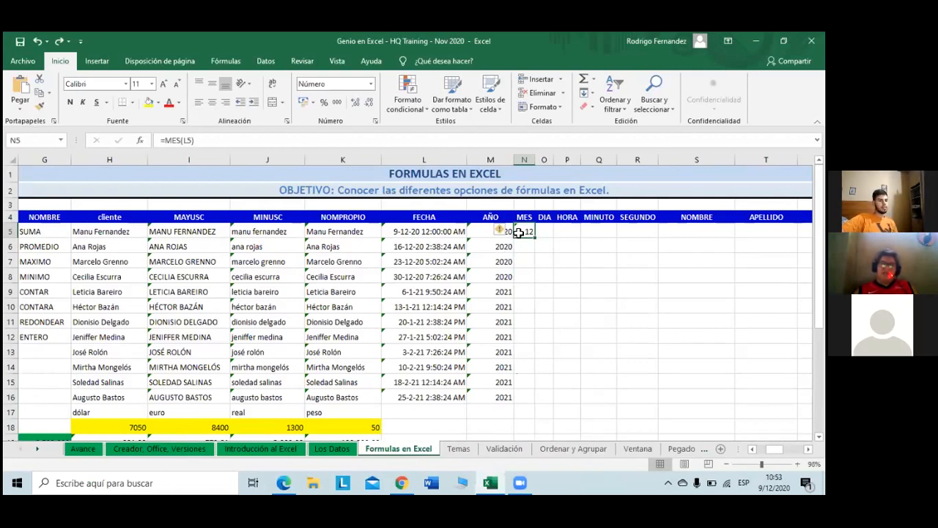
pyautogui.moveTo(523, 233); pyautogui.dragTo(527, 394)
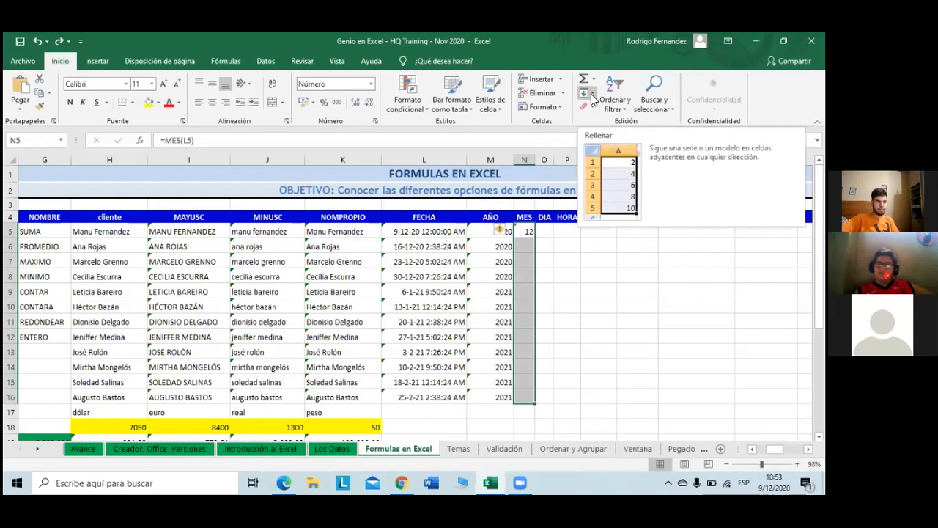
pyautogui.click(585, 94)
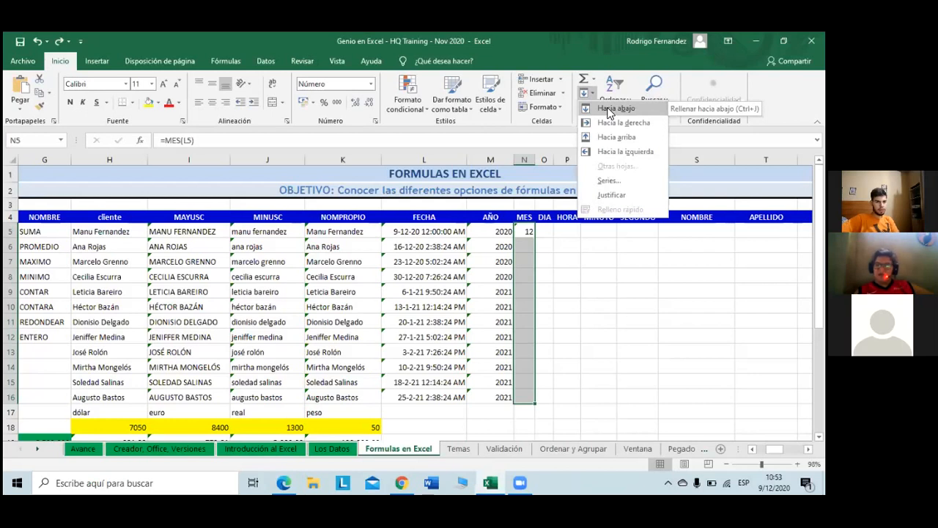
pyautogui.press('Escape')
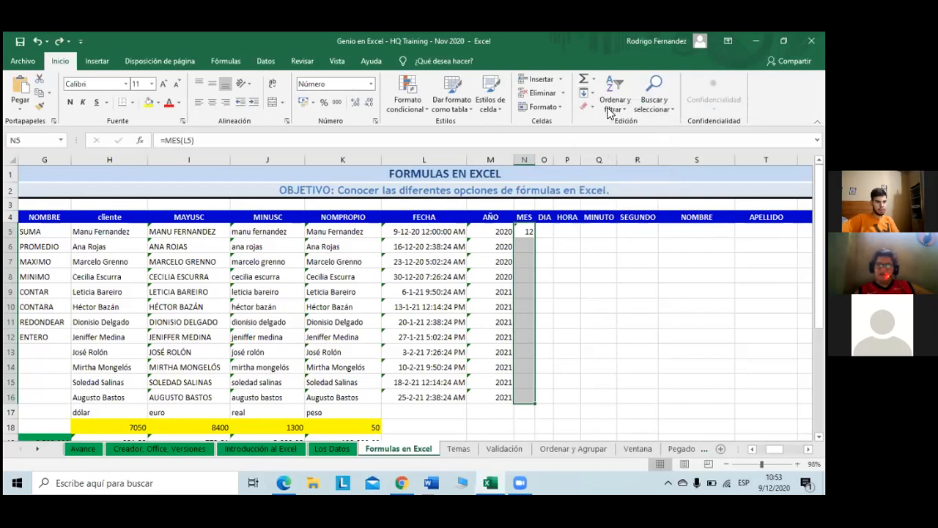
pyautogui.hotkey('ctrl', 'j')
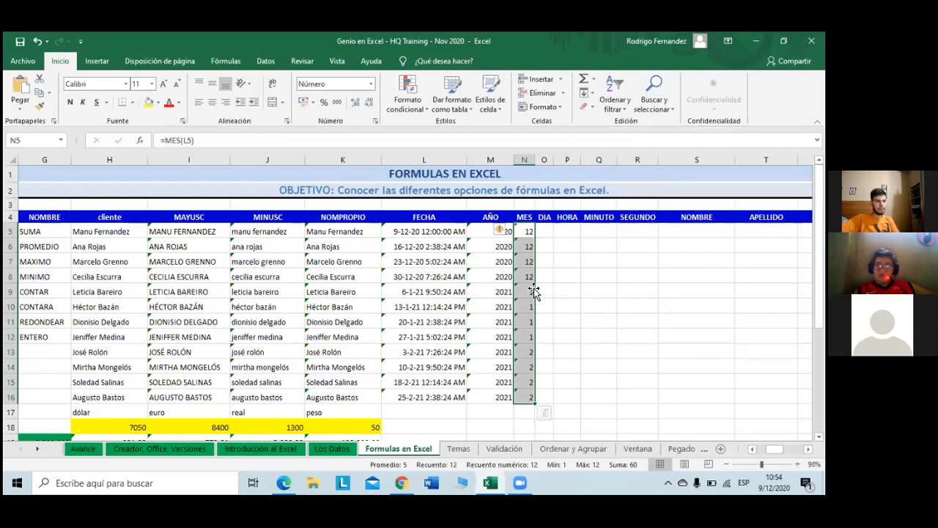
pyautogui.scroll(-1, 534, 288)
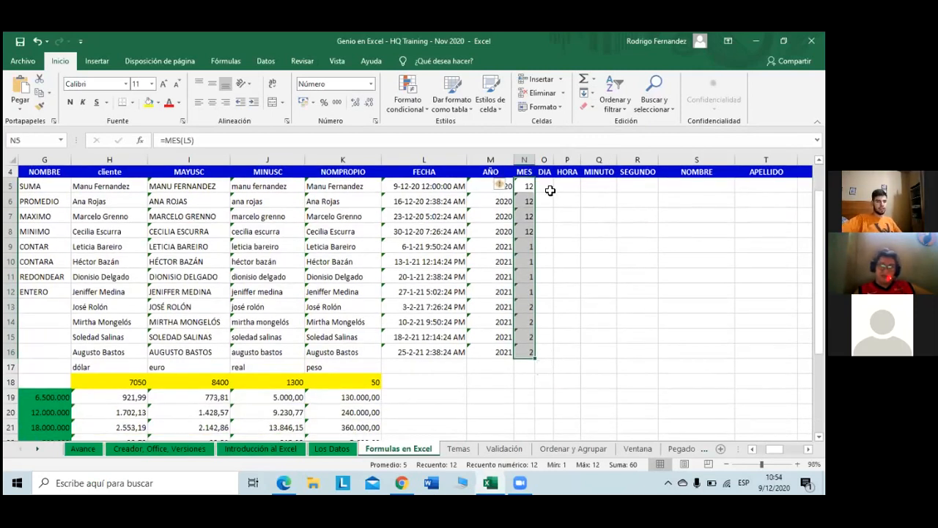
pyautogui.click(550, 191)
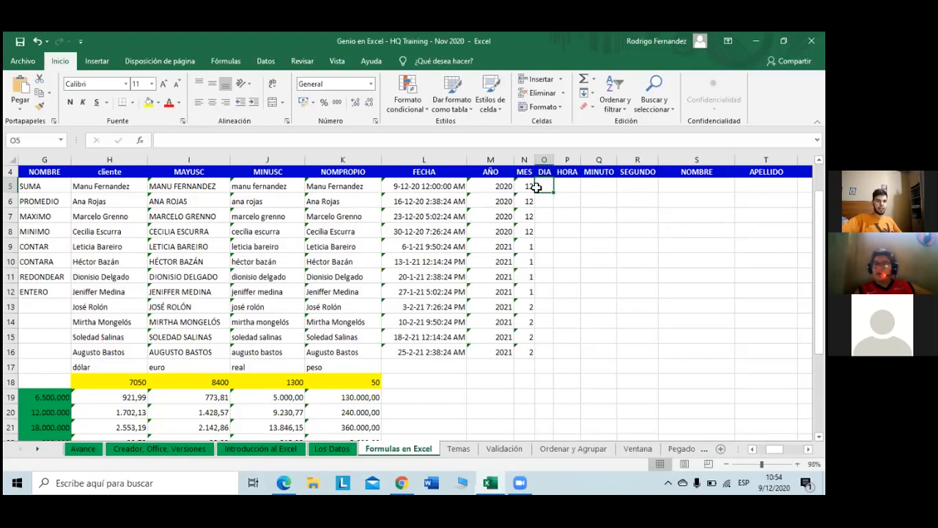
pyautogui.rightClick(532, 189)
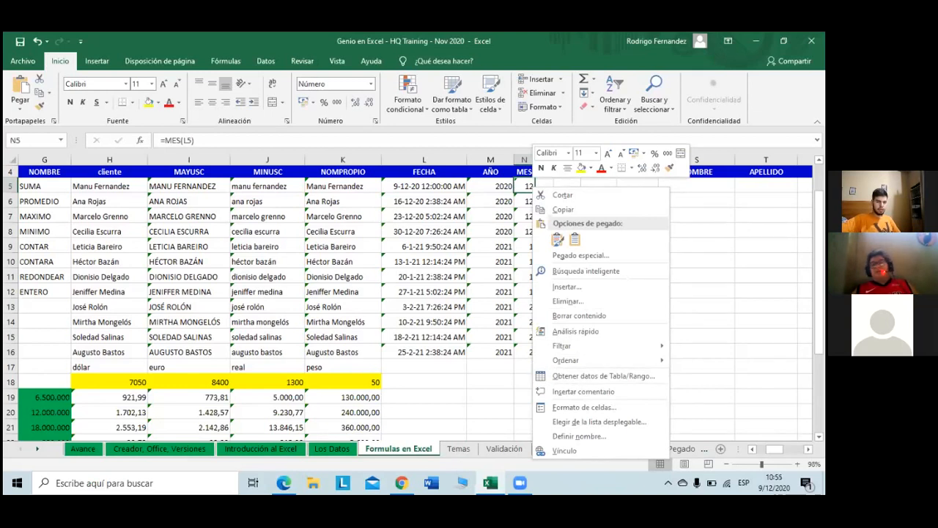
pyautogui.press('Escape')
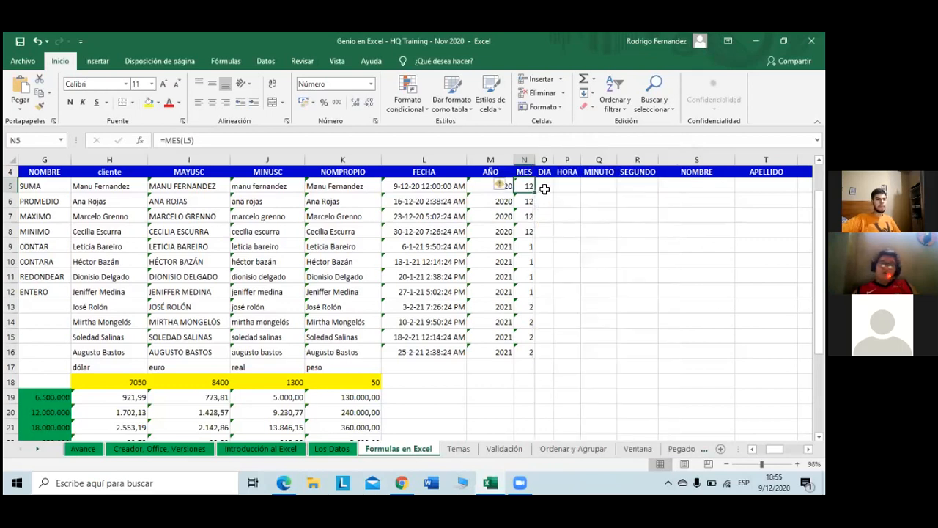
pyautogui.press('Right')
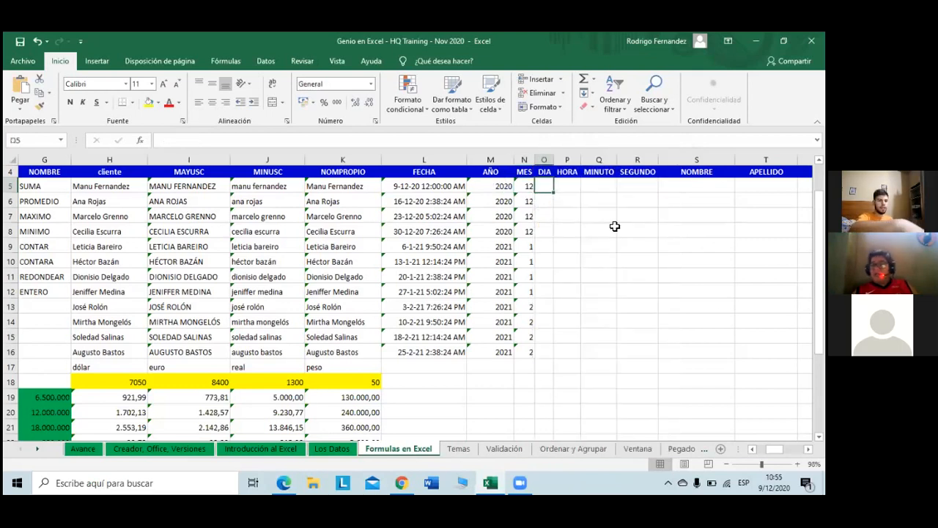
# Step: Enter =DIA(L5) in O5 to get the day of the first FECHA date
pyautogui.write('=')
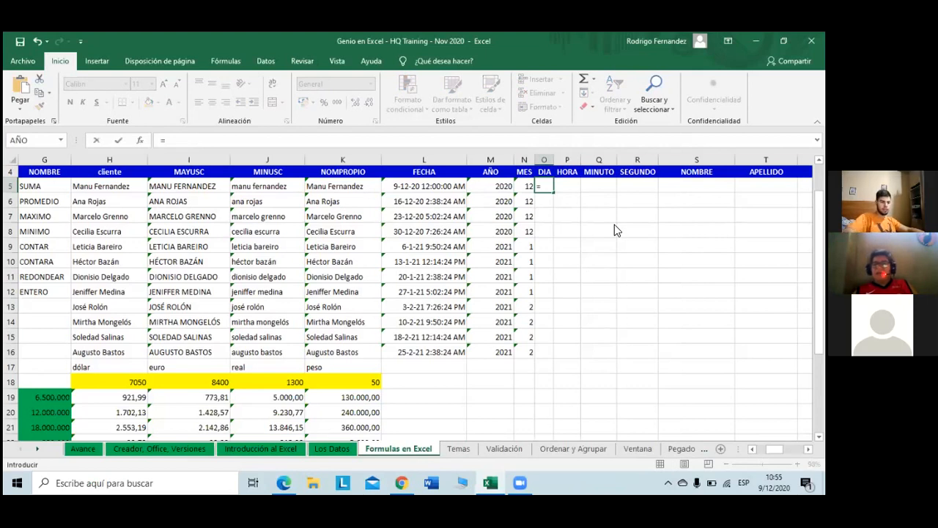
pyautogui.write('di')
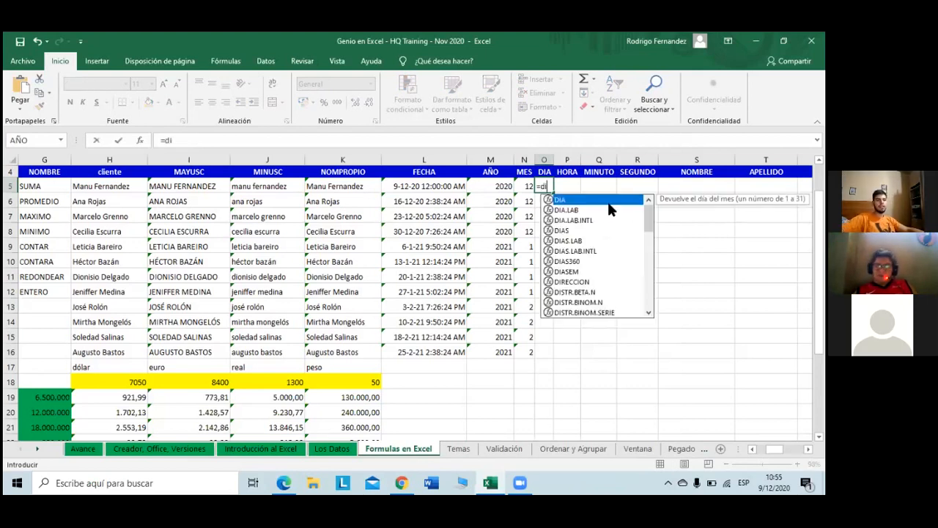
pyautogui.doubleClick(608, 200)
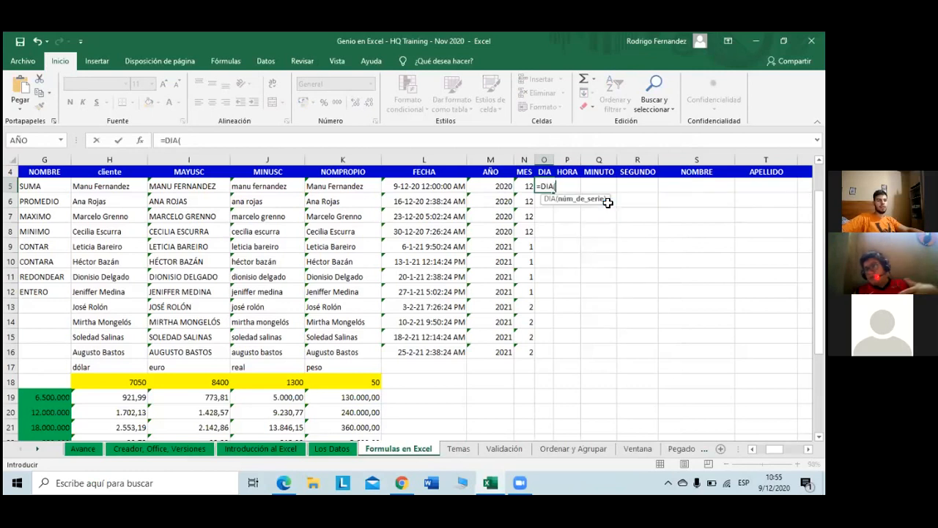
pyautogui.click(422, 186)
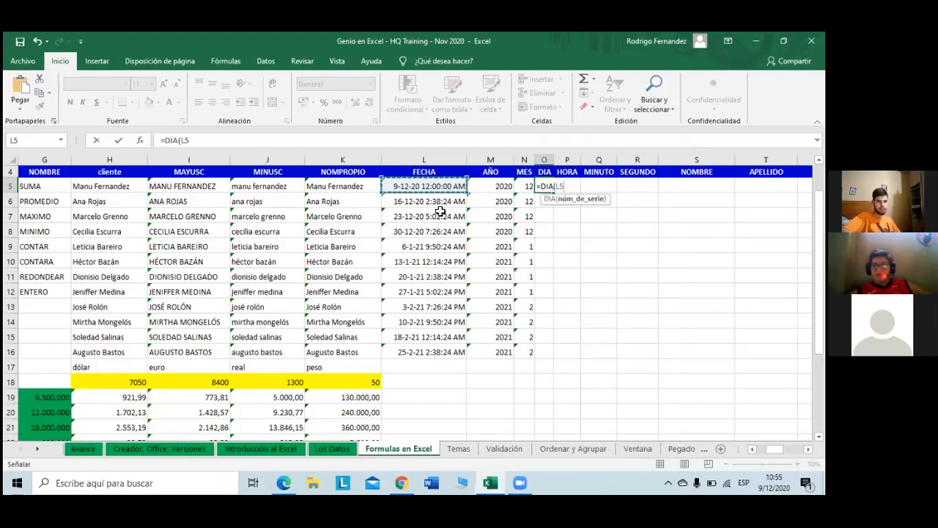
pyautogui.press('Return')
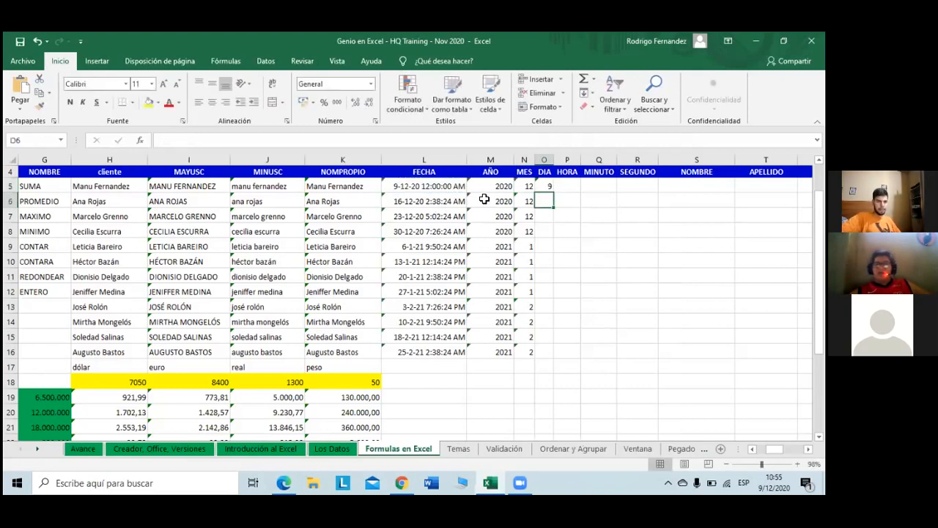
# Step: Copy the DIA formula down the column and delete the zeros in O17:O27
pyautogui.click(546, 187)
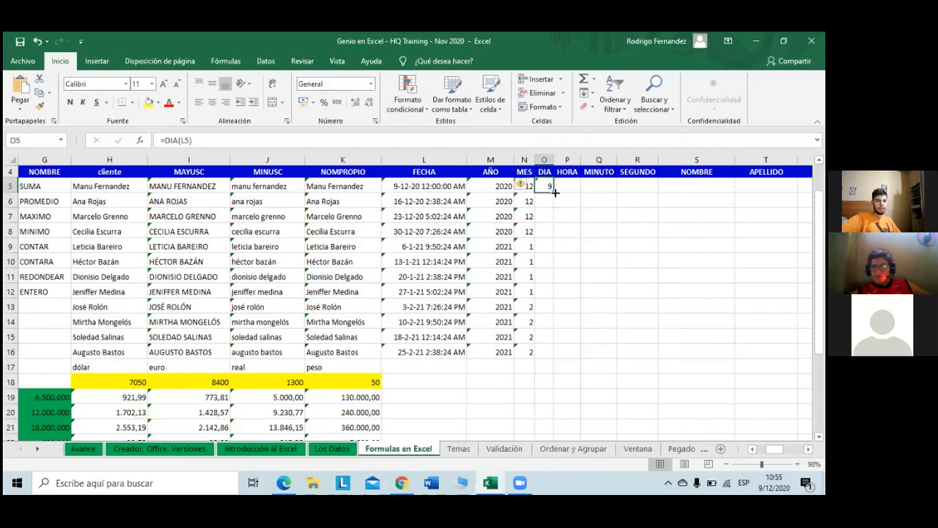
pyautogui.doubleClick(555, 192)
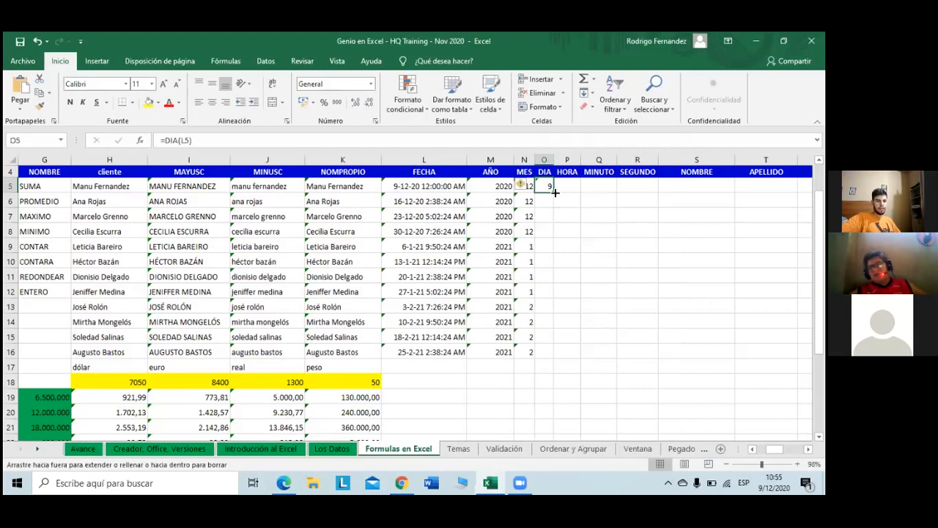
pyautogui.scroll(-4, 561, 291)
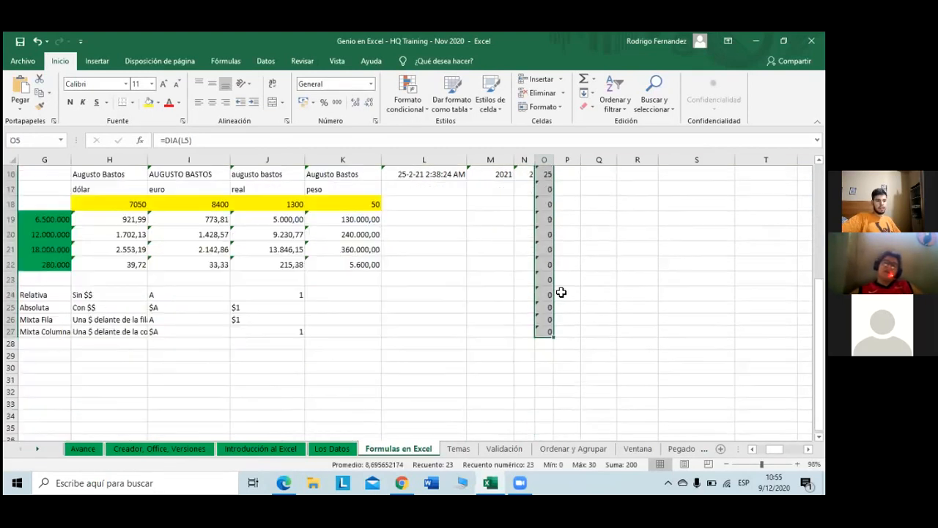
pyautogui.scroll(2, 560, 291)
pyautogui.click(549, 282)
pyautogui.moveTo(549, 282); pyautogui.dragTo(536, 421)
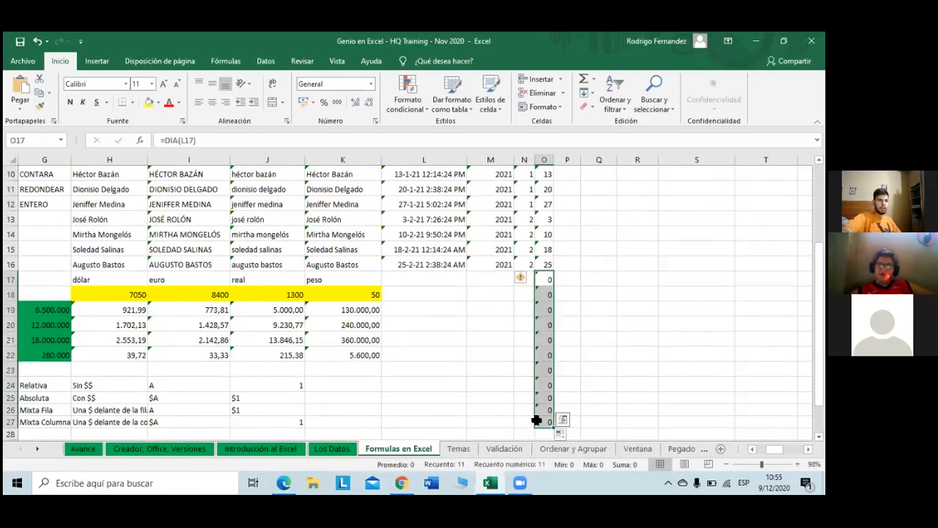
pyautogui.press('Delete')
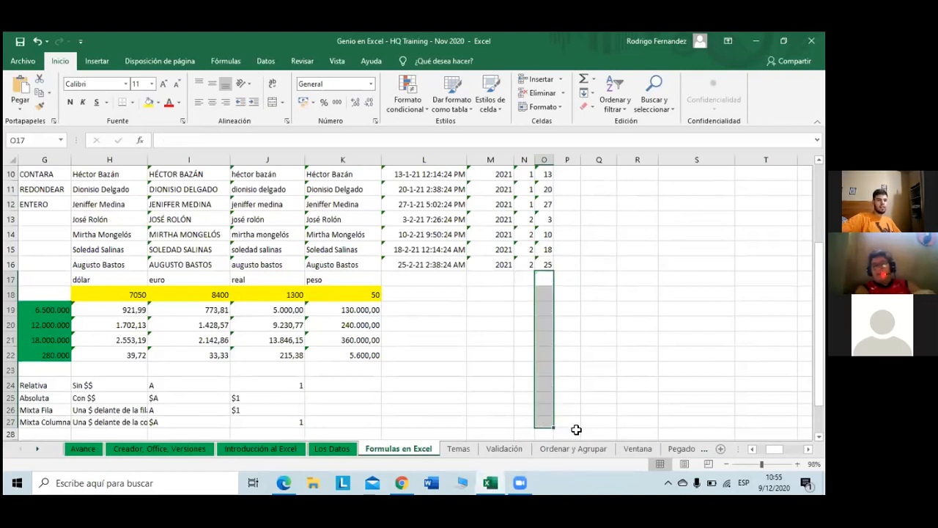
pyautogui.scroll(3, 572, 233)
pyautogui.click(573, 231)
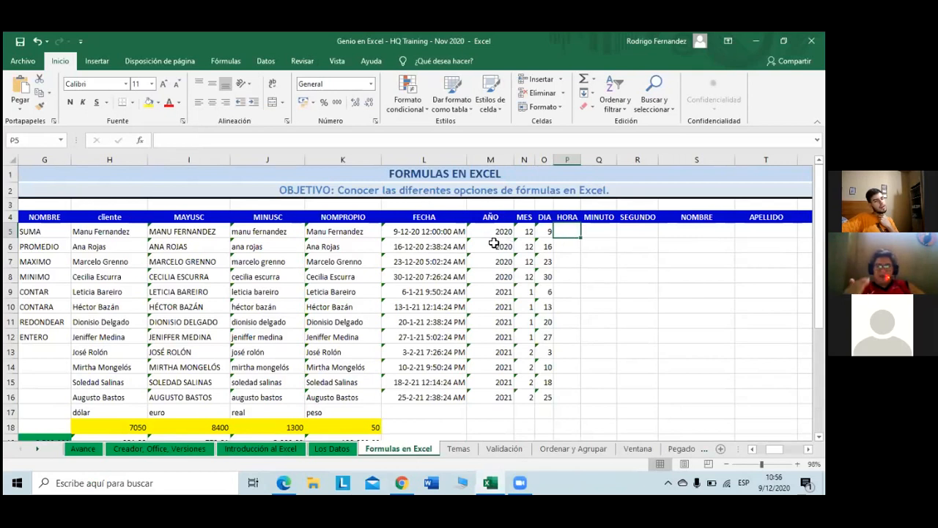
# Step: Review the year, month and day results for rows 5–16
pyautogui.moveTo(494, 243); pyautogui.dragTo(544, 409)
pyautogui.moveTo(544, 407); pyautogui.dragTo(538, 400)
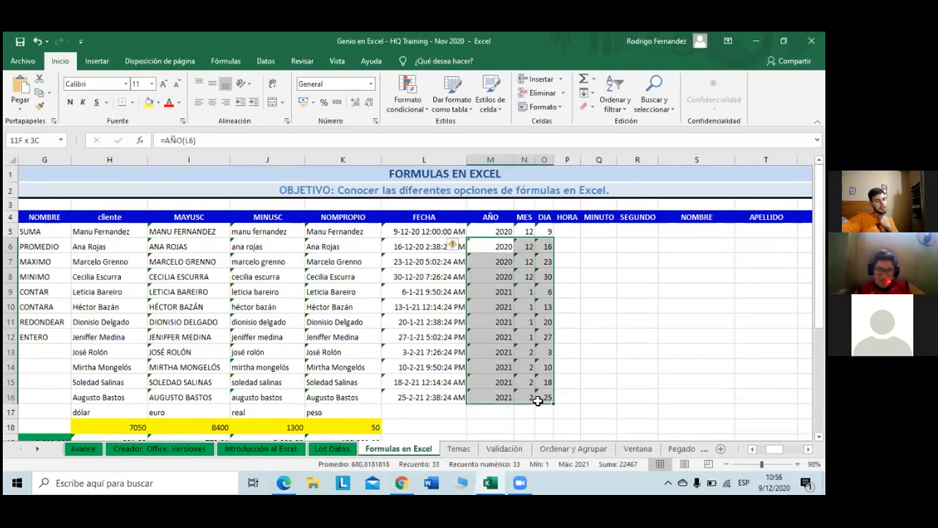
pyautogui.click(599, 335)
pyautogui.moveTo(488, 235); pyautogui.dragTo(536, 234)
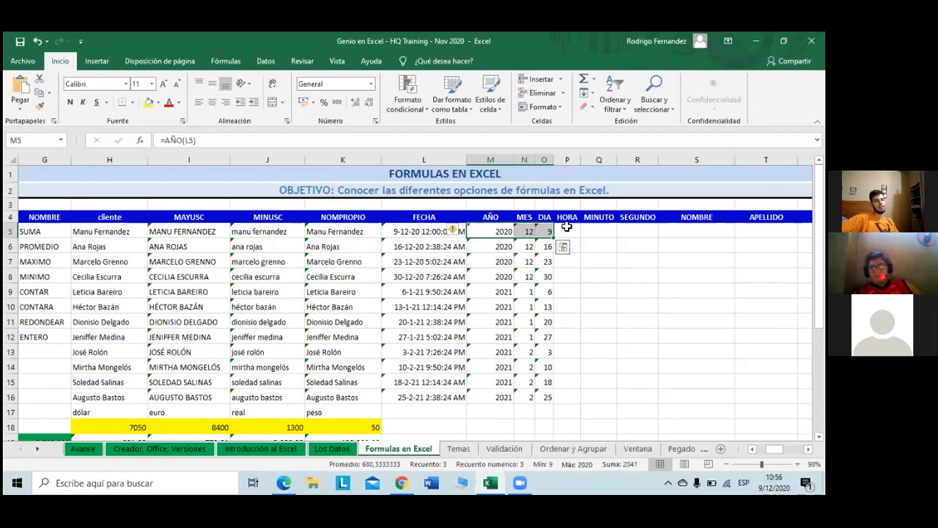
pyautogui.click(567, 229)
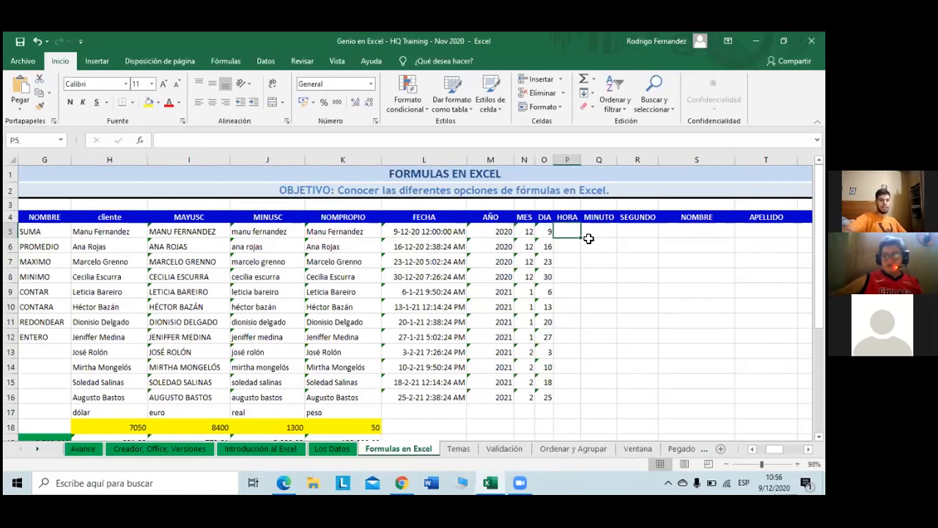
# Step: Build the HORA formula in P5 referencing the FECHA date in L5
pyautogui.write('=')
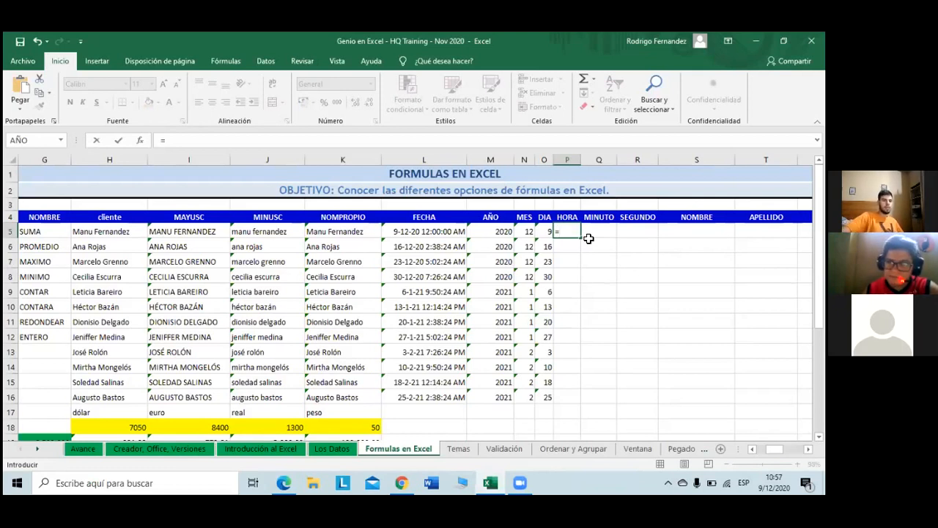
pyautogui.write('ho')
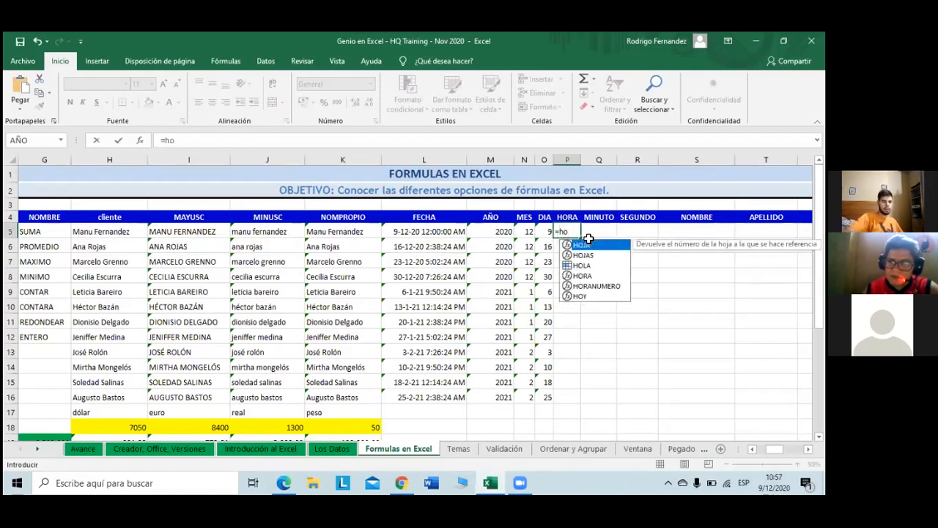
pyautogui.press('Down')
pyautogui.press('Down')
pyautogui.press('Down')
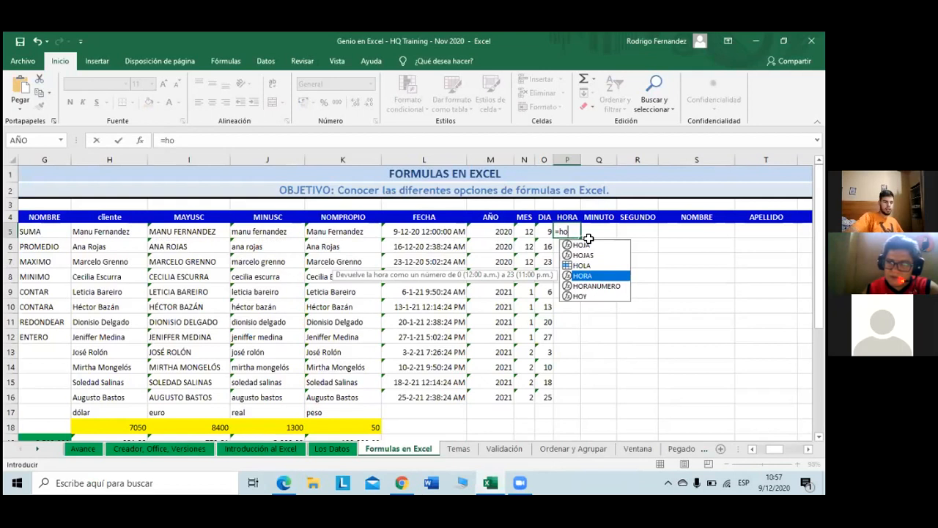
pyautogui.press('Tab')
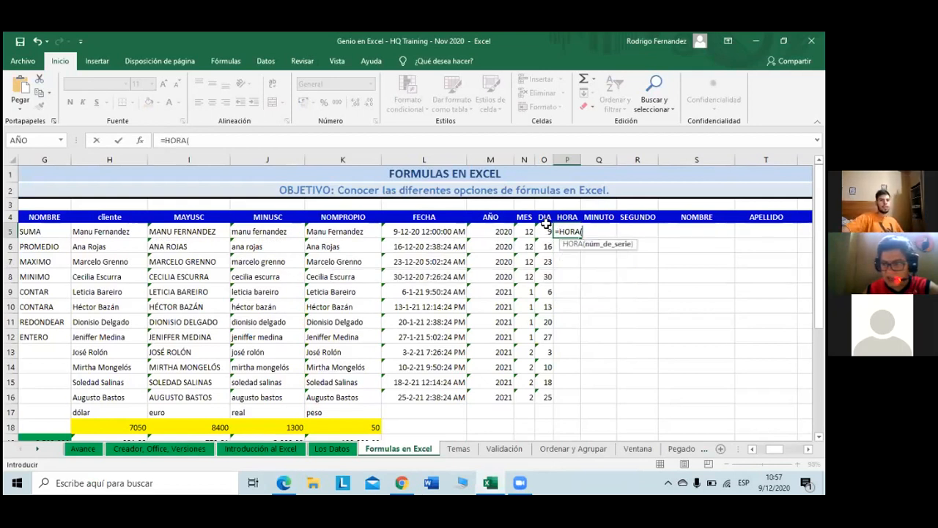
pyautogui.click(417, 232)
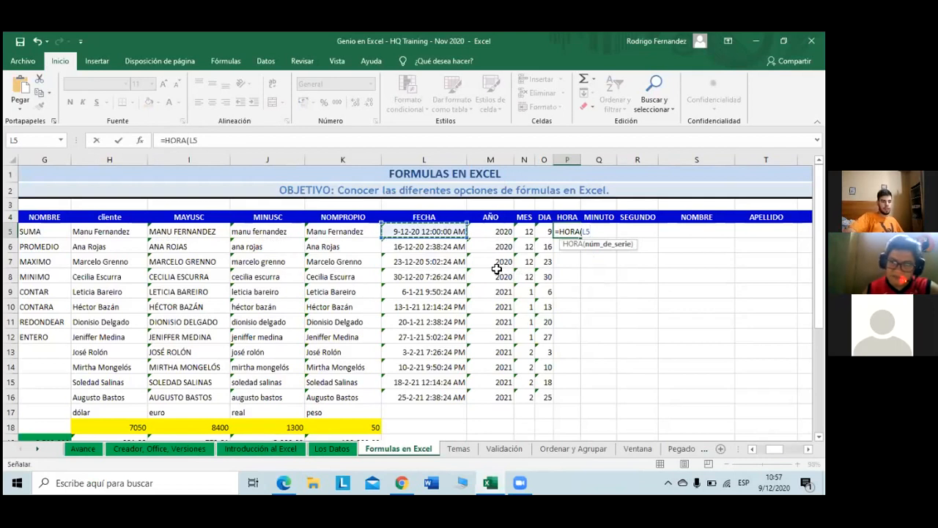
pyautogui.press('Return')
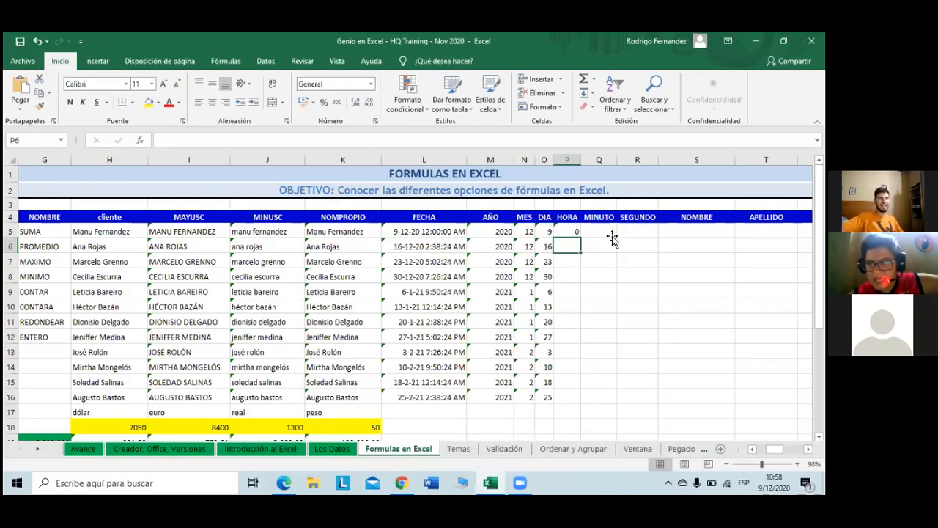
# Step: Finish the P5 hour formula and copy it down to P16
pyautogui.click(573, 232)
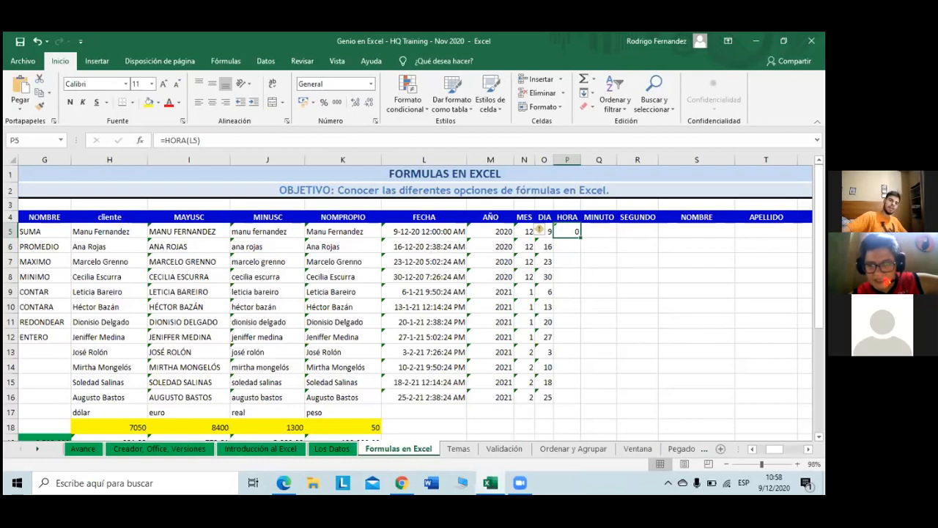
pyautogui.doubleClick(564, 232)
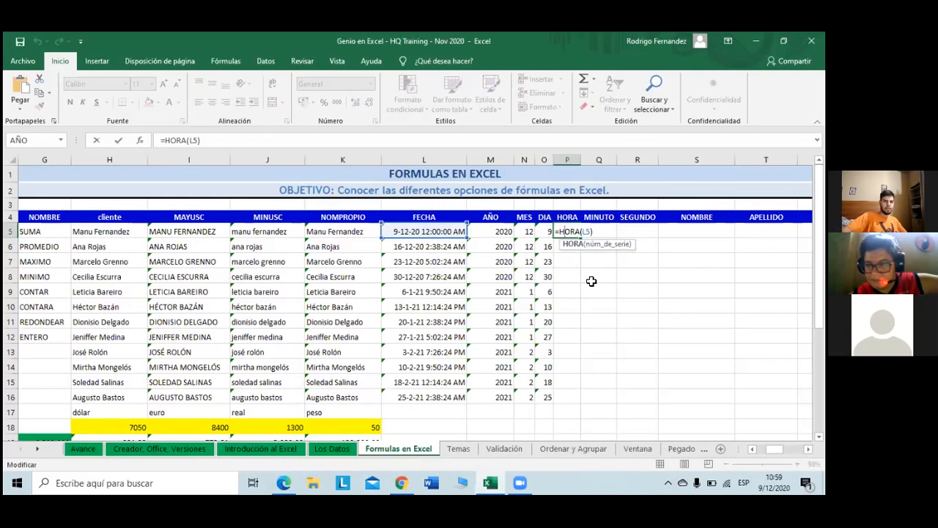
pyautogui.press('Return')
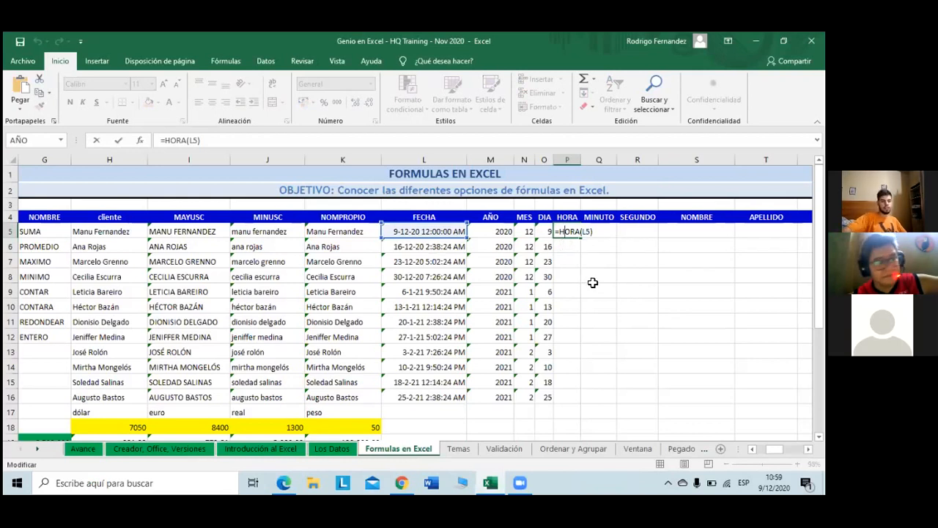
pyautogui.click(577, 233)
pyautogui.moveTo(580, 235); pyautogui.dragTo(566, 403)
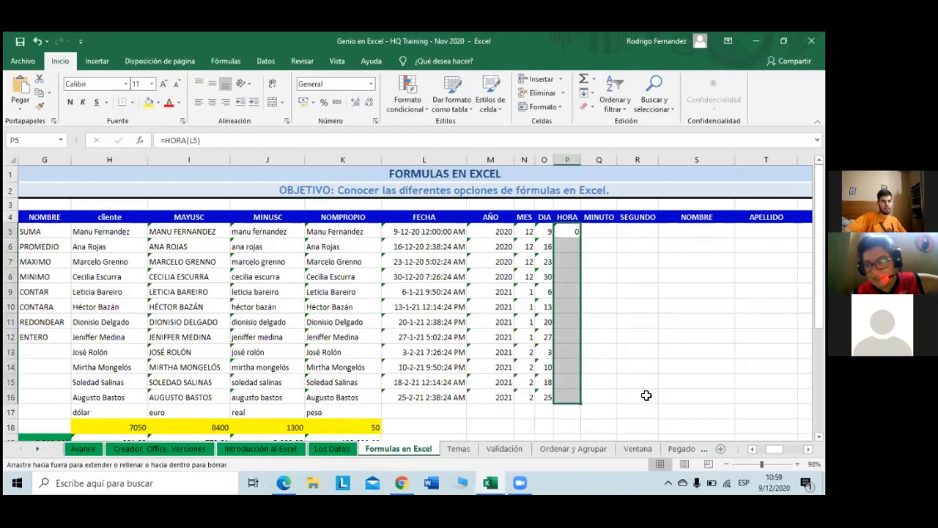
pyautogui.click(598, 325)
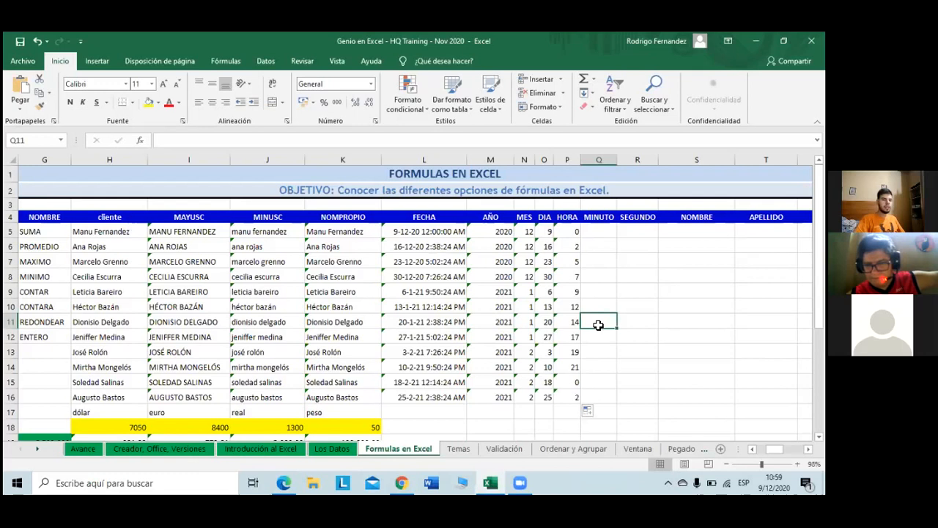
# Step: Enter =MINUTO(L5) in cell Q5 to get the minute of the first FECHA date
pyautogui.press('Up')
pyautogui.press('Up')
pyautogui.press('Up')
pyautogui.press('Up')
pyautogui.press('Up')
pyautogui.press('Up')
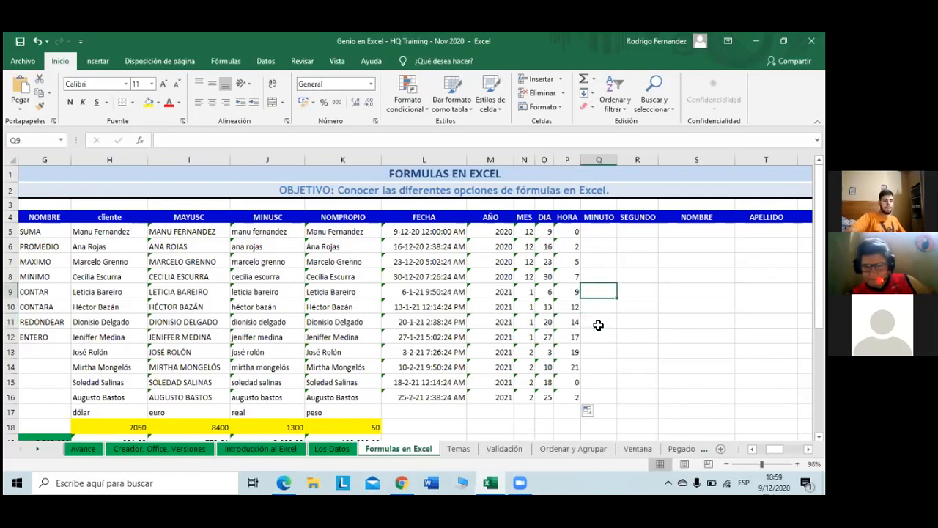
pyautogui.write('=')
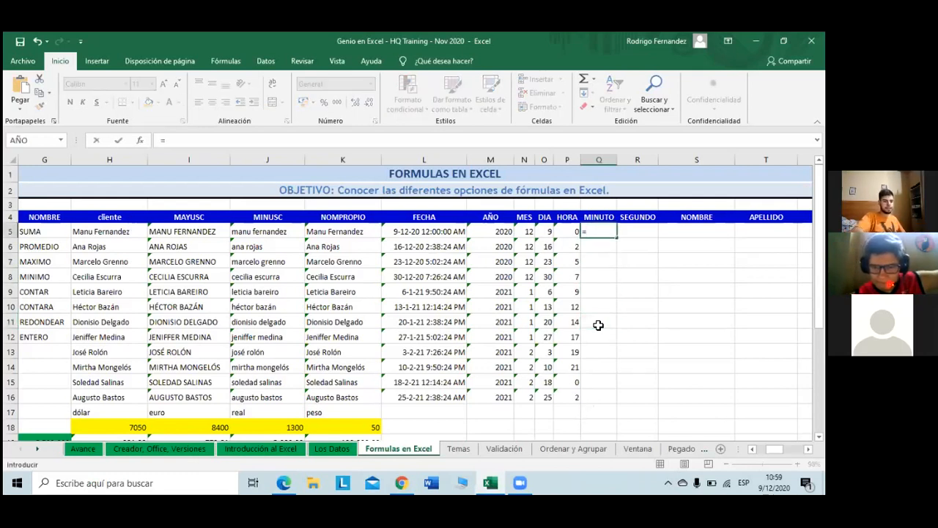
pyautogui.write('min')
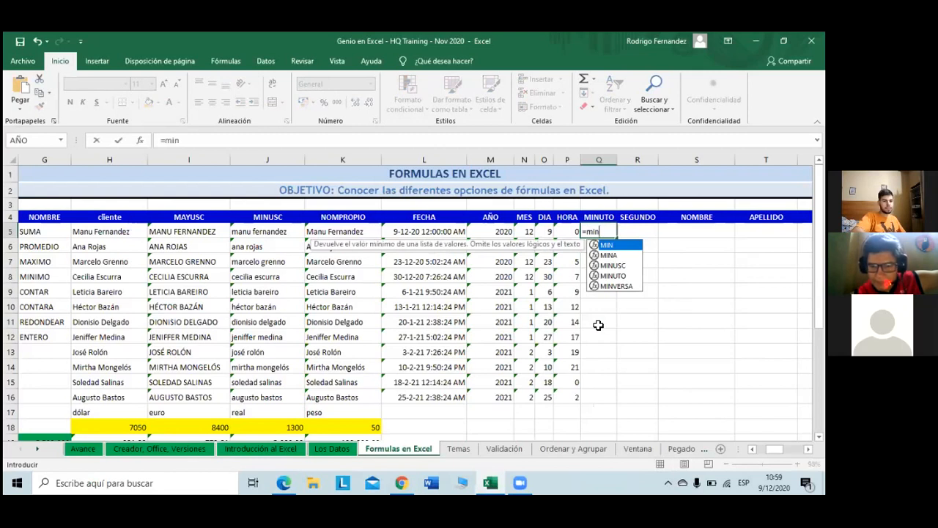
pyautogui.press('Down')
pyautogui.press('Down')
pyautogui.press('Down')
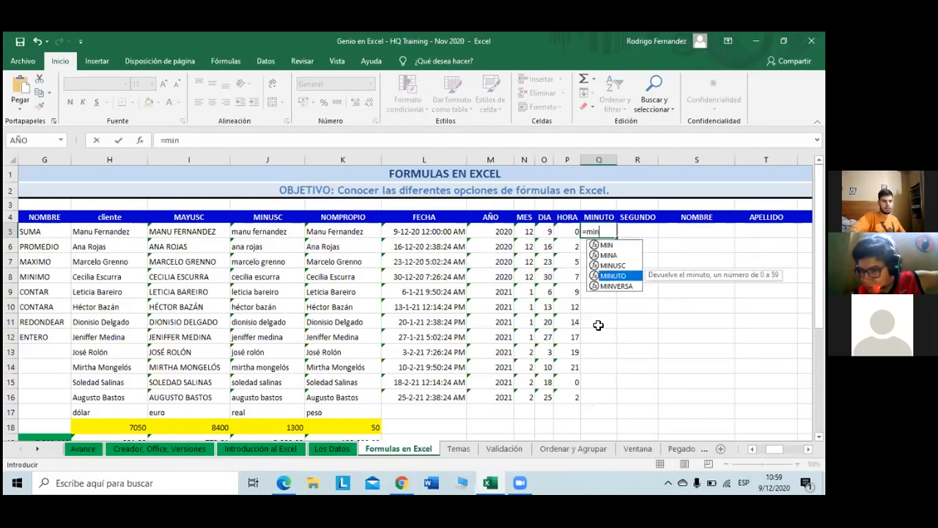
pyautogui.doubleClick(612, 278)
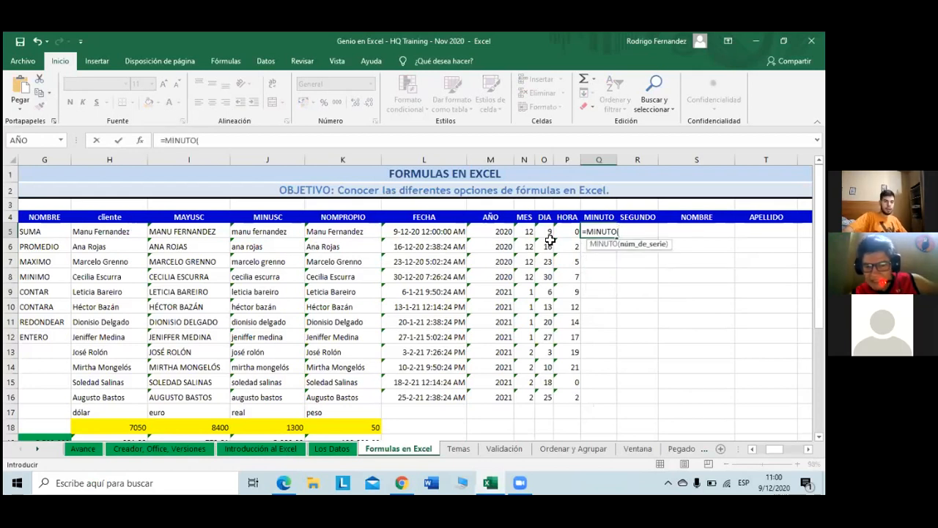
pyautogui.click(435, 232)
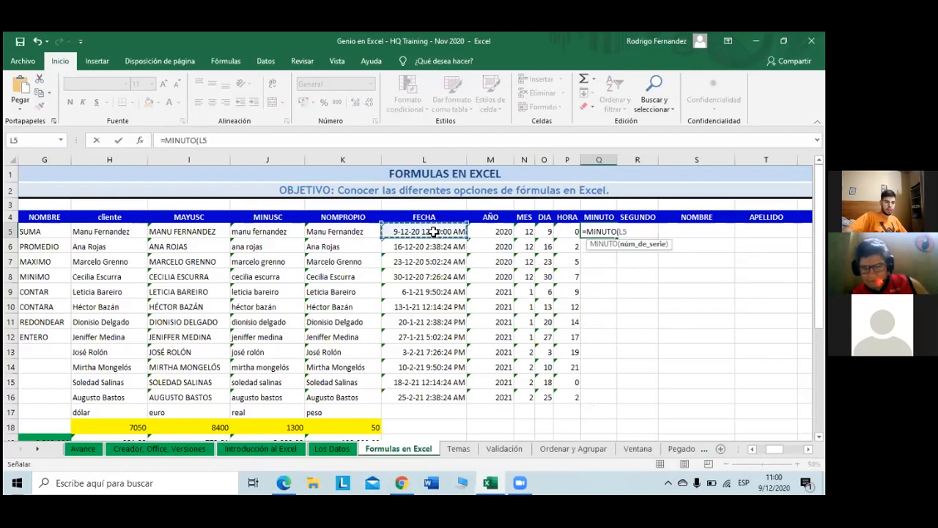
pyautogui.press('Return')
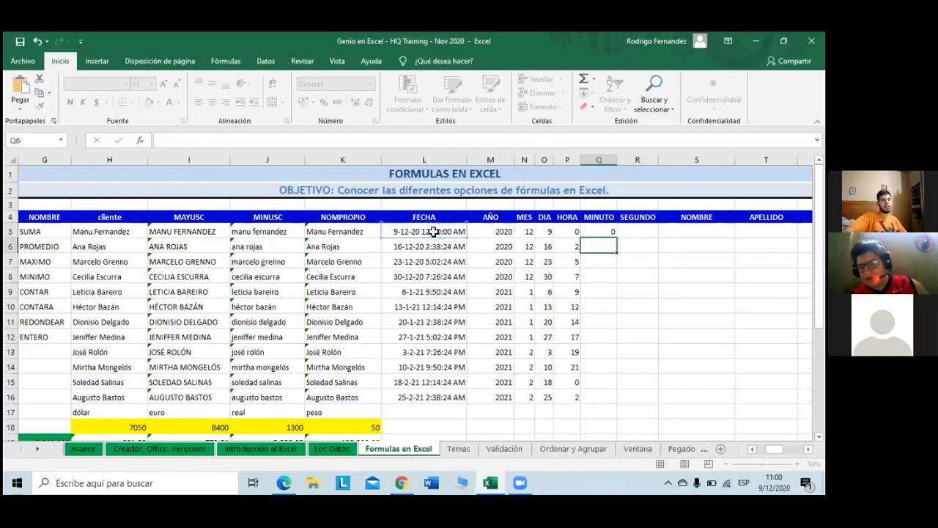
# Step: Fill the Q5 minute formula down through Q16 with Rellenar > Hacia abajo
pyautogui.click(603, 234)
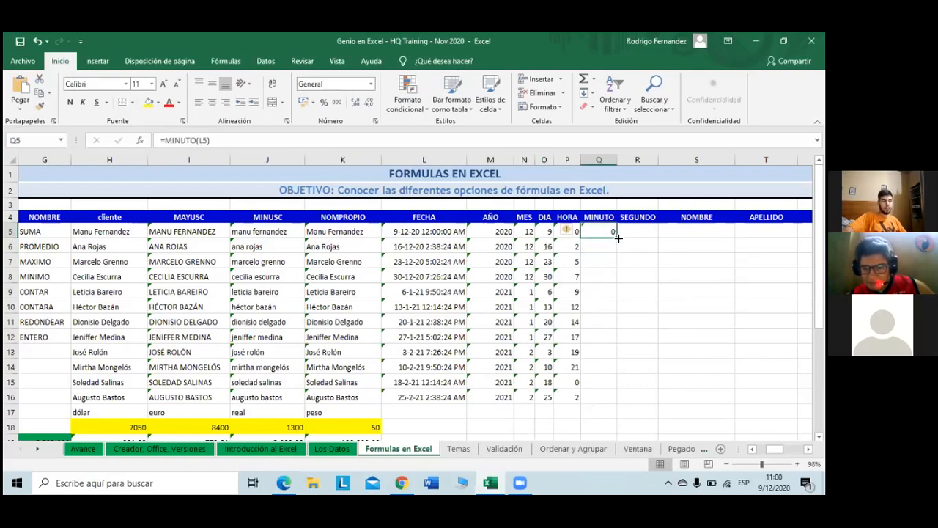
pyautogui.click(593, 94)
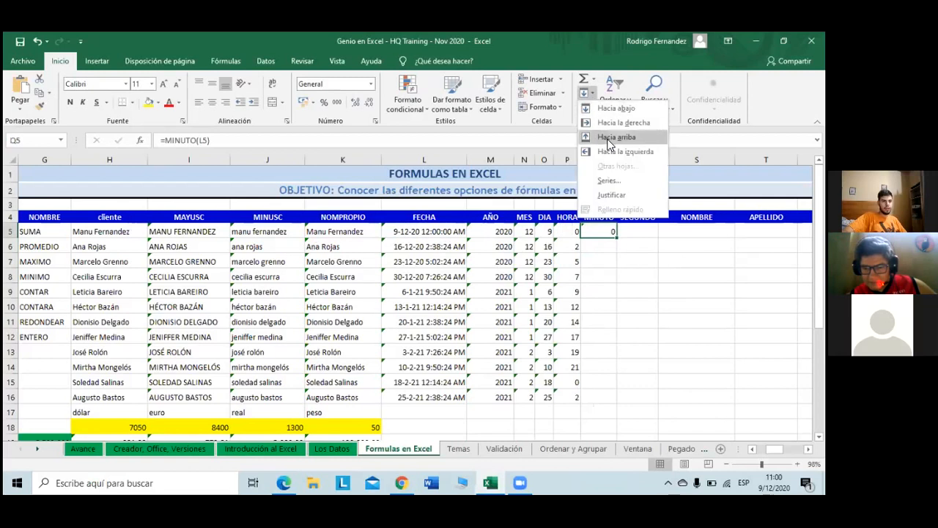
pyautogui.click(629, 109)
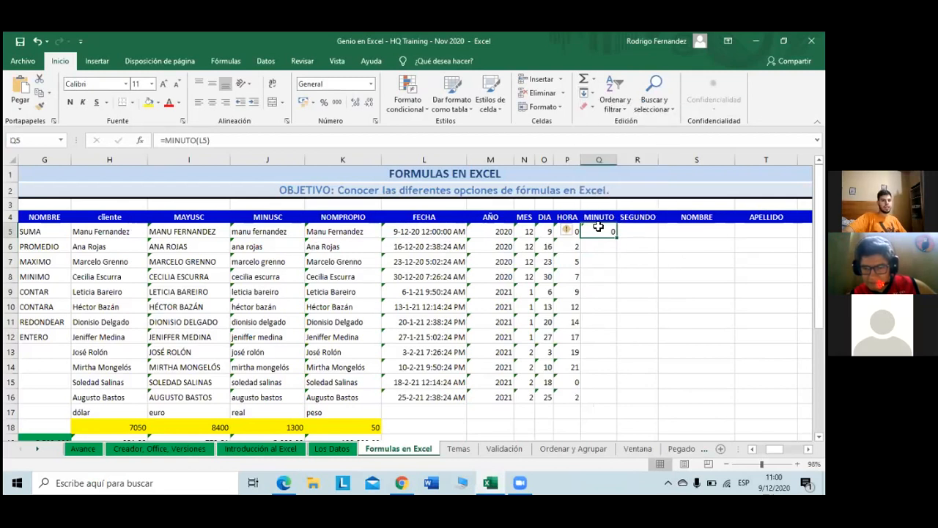
pyautogui.keyDown('shift'); pyautogui.click(606, 392); pyautogui.keyUp('shift')
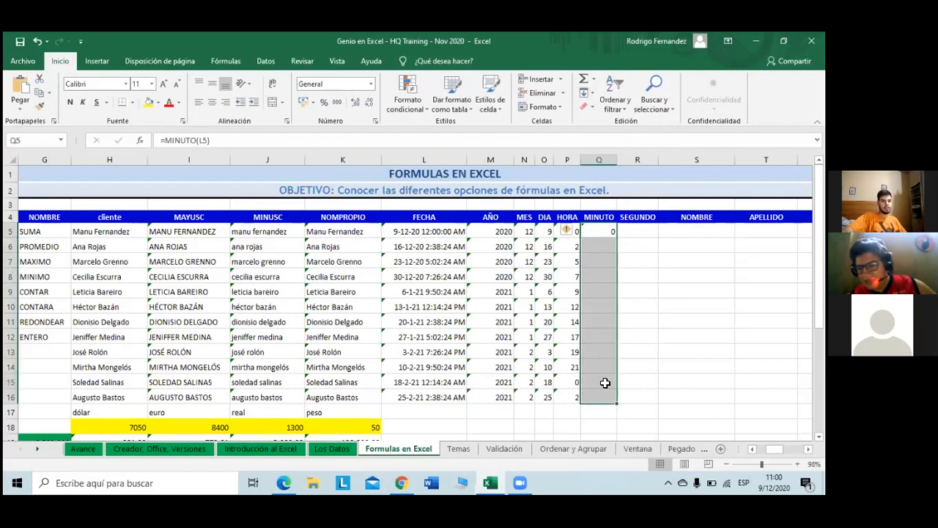
pyautogui.click(589, 97)
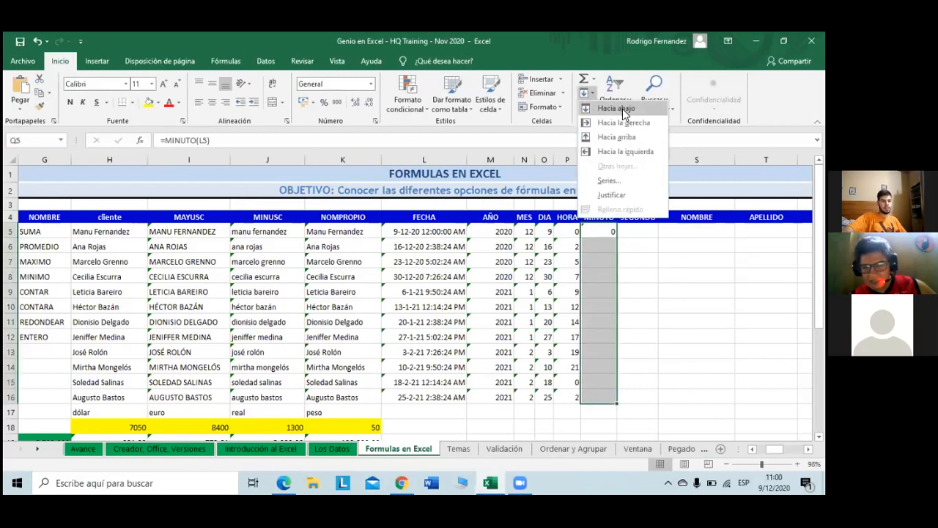
pyautogui.click(624, 112)
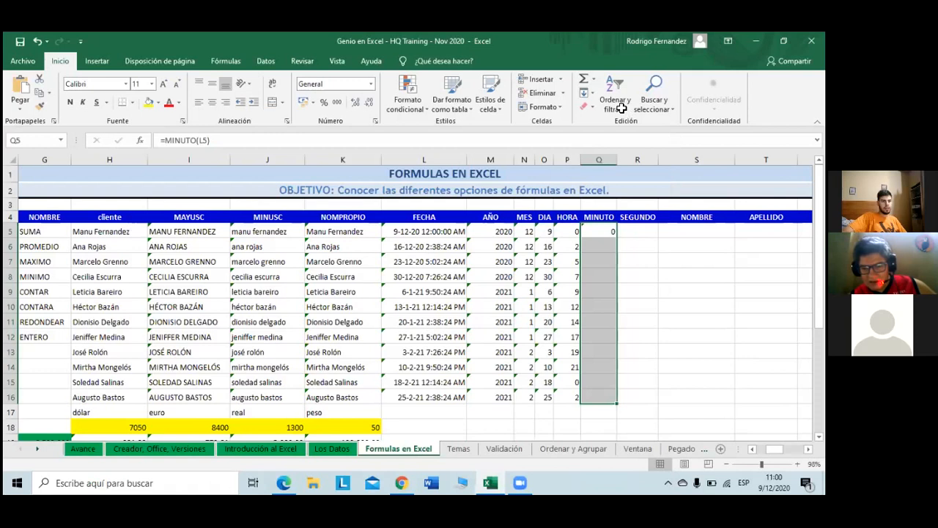
pyautogui.click(649, 331)
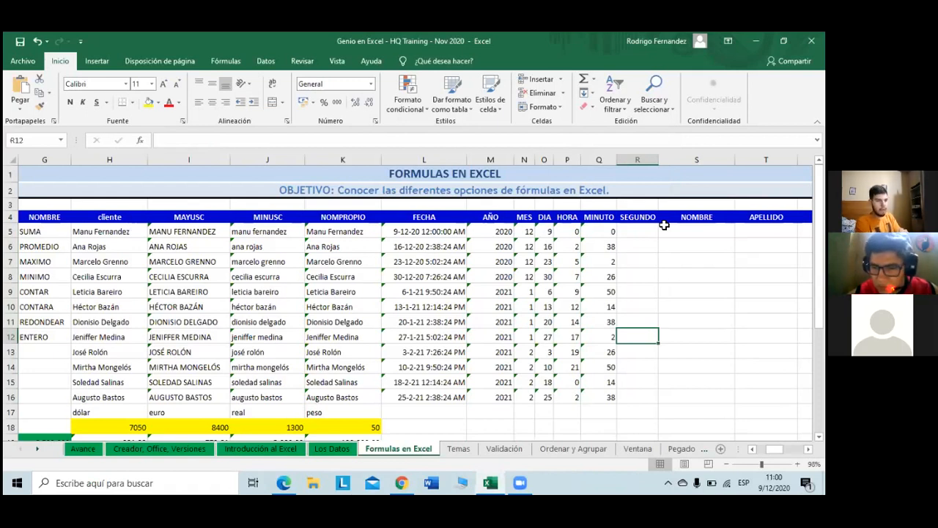
# Step: Enter =SEGUNDO(L5) in cell R5 to get the seconds of the first FECHA date
pyautogui.press('Up')
pyautogui.press('Up')
pyautogui.press('Up')
pyautogui.press('Up')
pyautogui.press('Up')
pyautogui.press('Up')
pyautogui.press('Up')
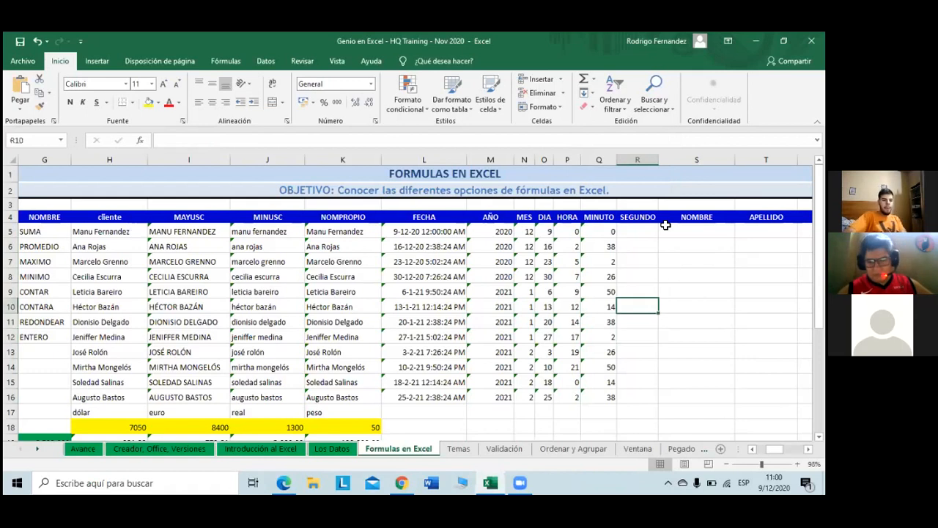
pyautogui.write('=')
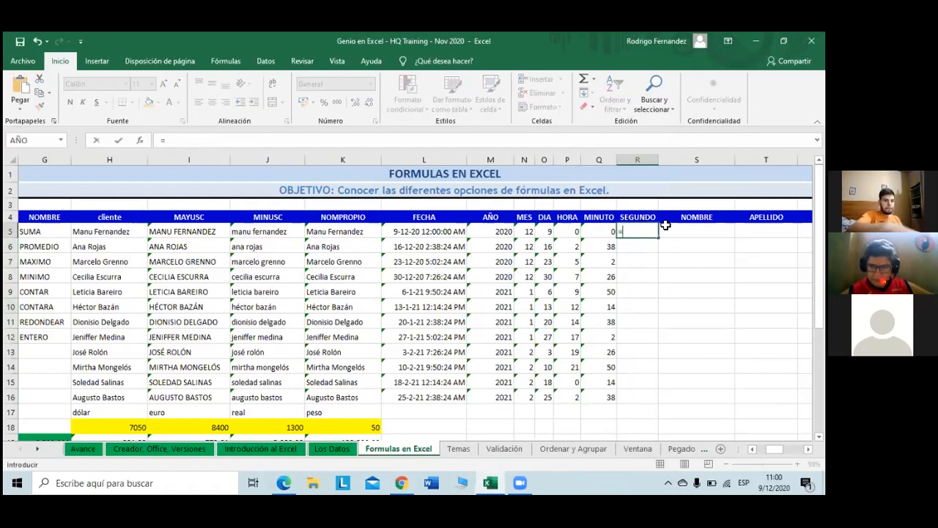
pyautogui.write('seg')
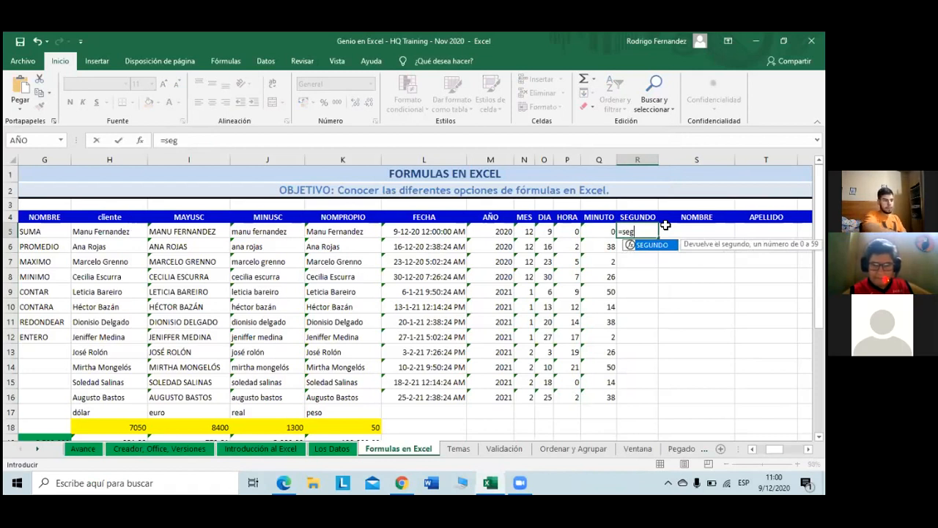
pyautogui.press('Tab')
pyautogui.click(399, 231)
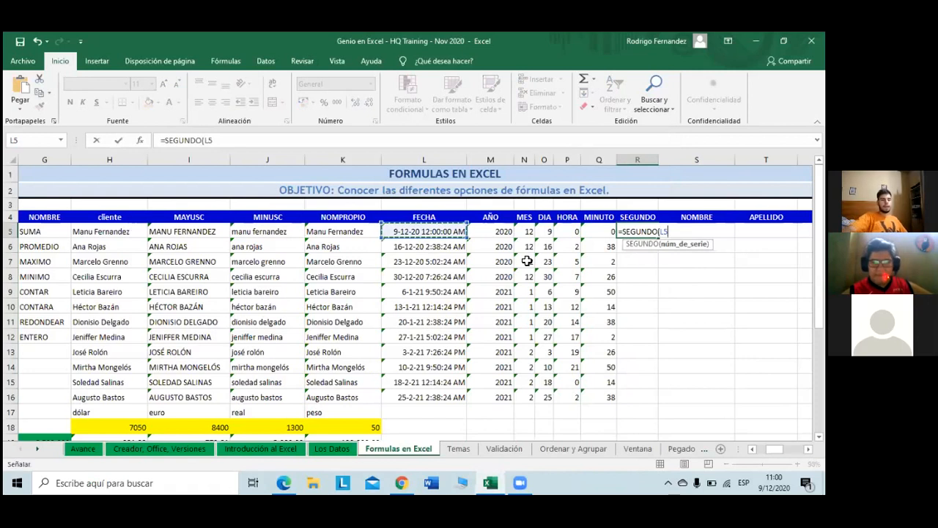
pyautogui.press('Return')
# Step: Copy the R5 seconds formula down to R16 with the fill handle
pyautogui.click(655, 231)
pyautogui.moveTo(658, 237); pyautogui.dragTo(666, 403)
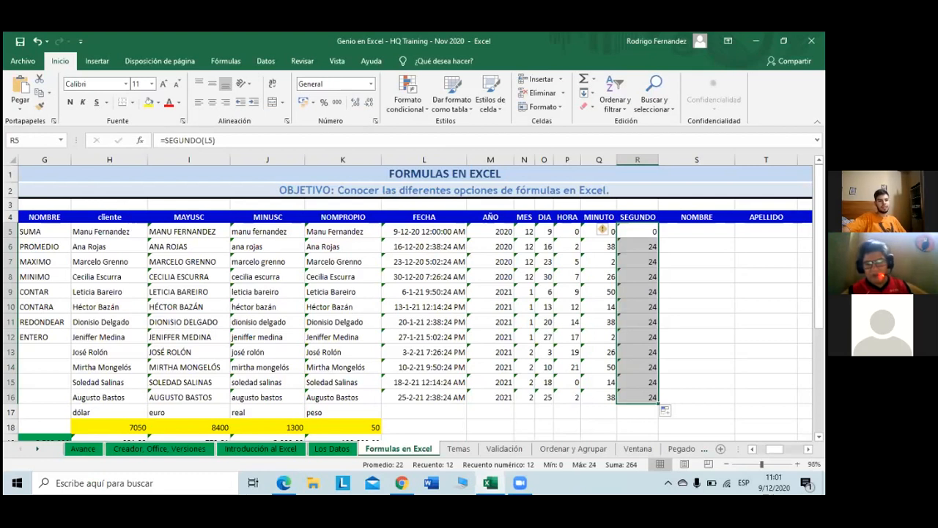
pyautogui.click(697, 307)
pyautogui.click(696, 232)
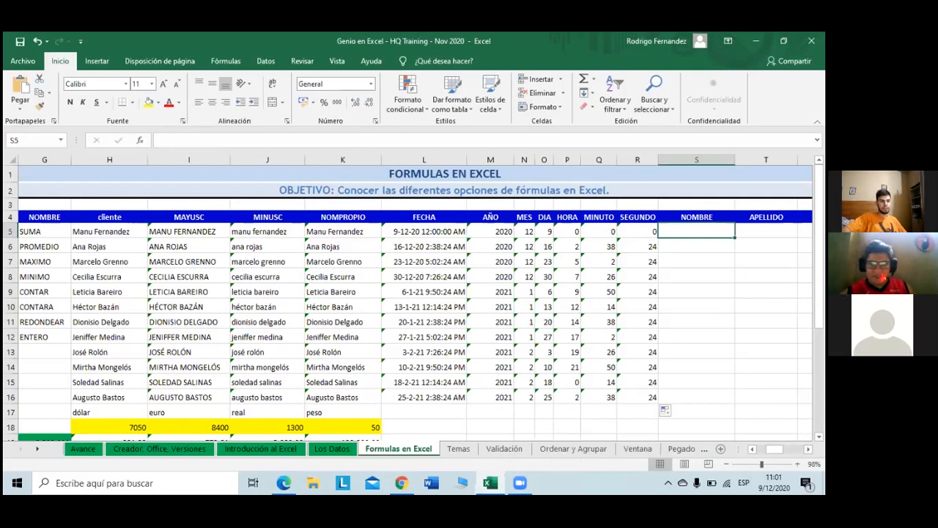
pyautogui.hscroll(1, 415, 294)
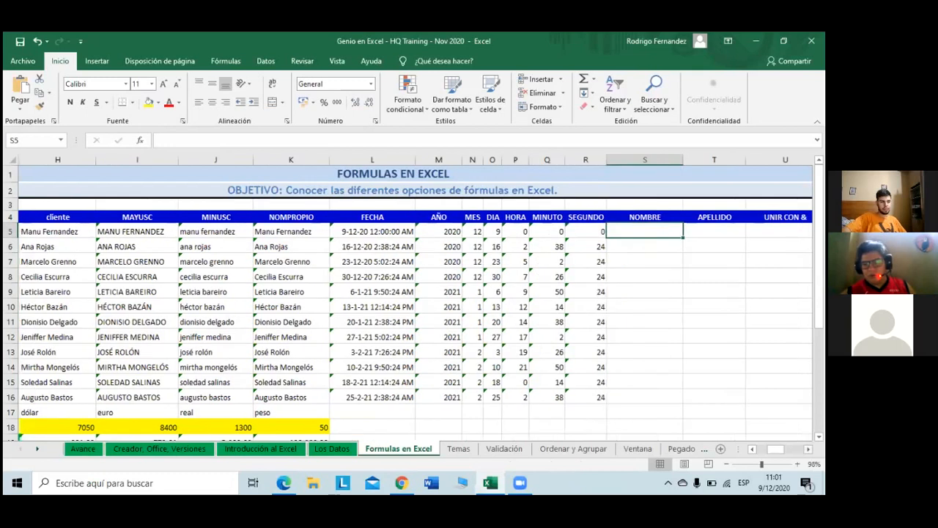
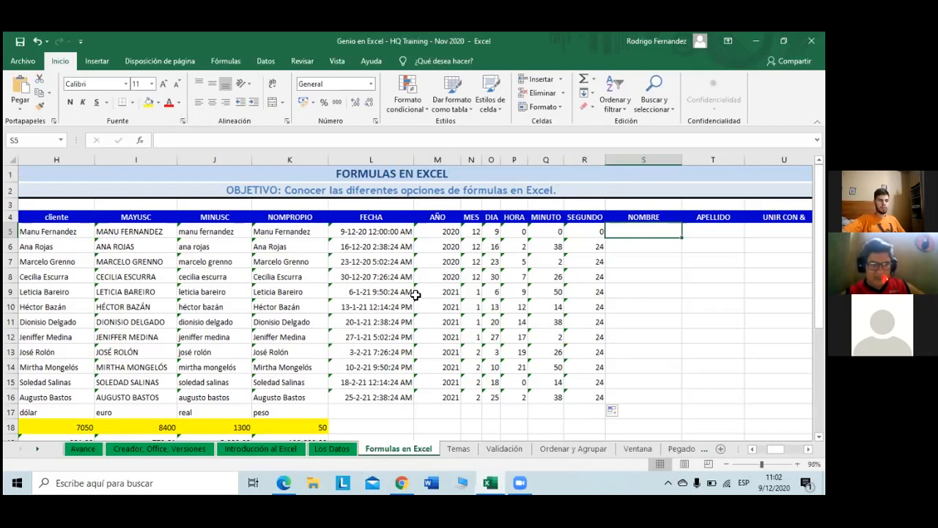
# Step: Copy the twelve client names from H5:H16 and paste them into the NOMBRE column at S5
pyautogui.moveTo(47, 232); pyautogui.dragTo(47, 394)
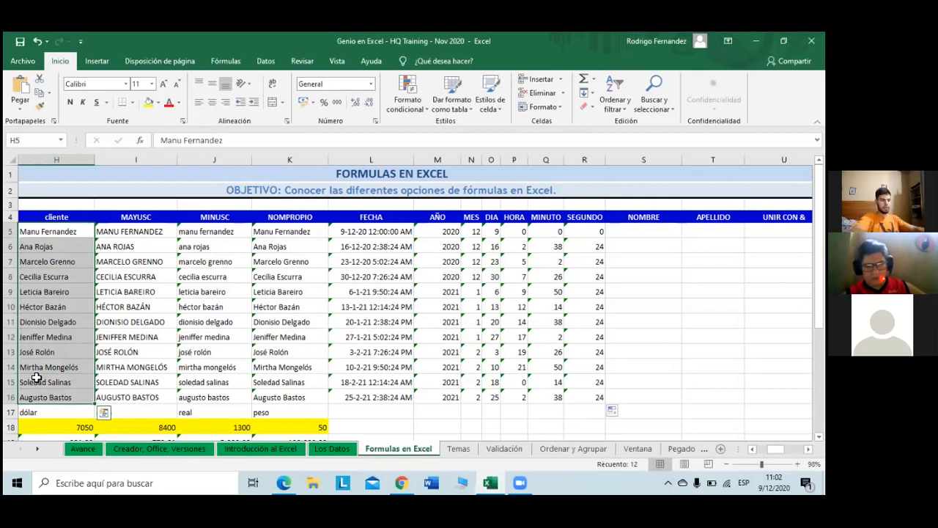
pyautogui.hotkey('ctrl', 'c')
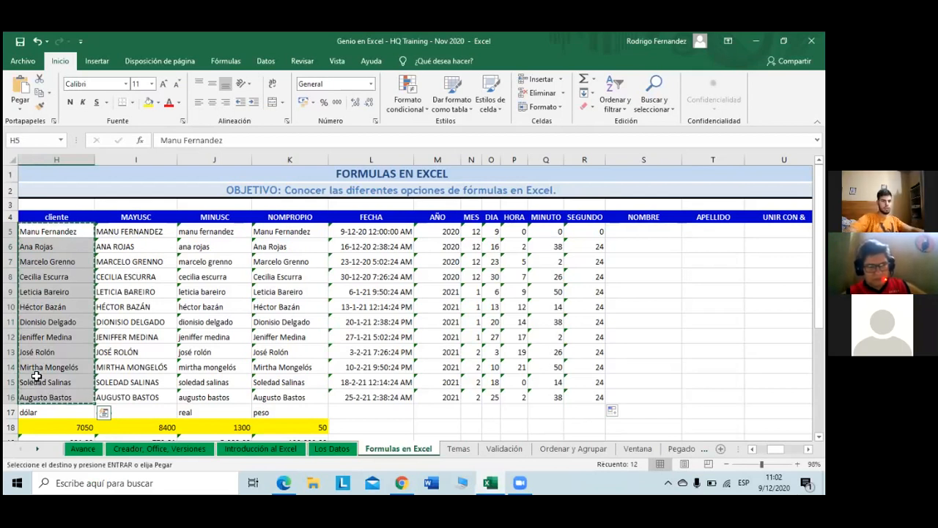
pyautogui.press('Right')
pyautogui.press('Right')
pyautogui.press('Right')
pyautogui.press('Right')
pyautogui.press('Right')
pyautogui.press('Right')
pyautogui.press('Right')
pyautogui.press('Right')
pyautogui.press('Right')
pyautogui.press('Right')
pyautogui.press('Right')
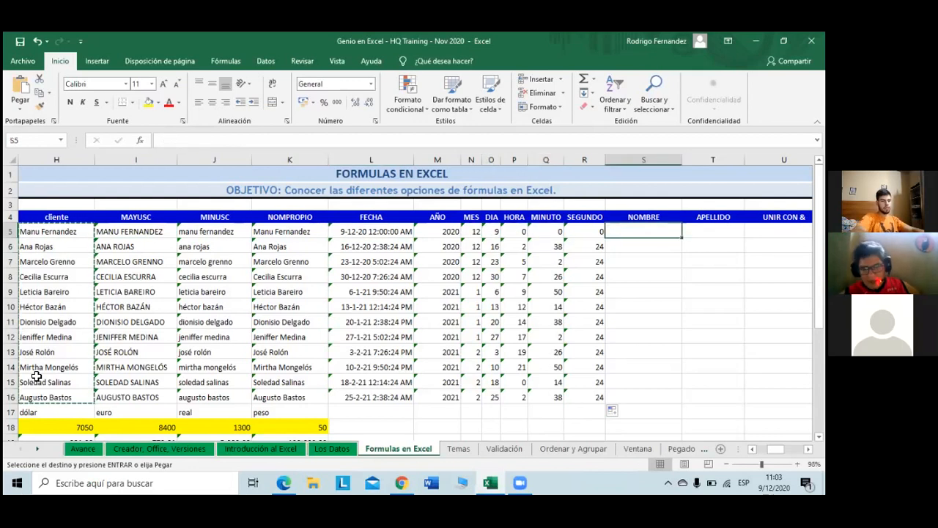
pyautogui.hotkey('ctrl', 'v')
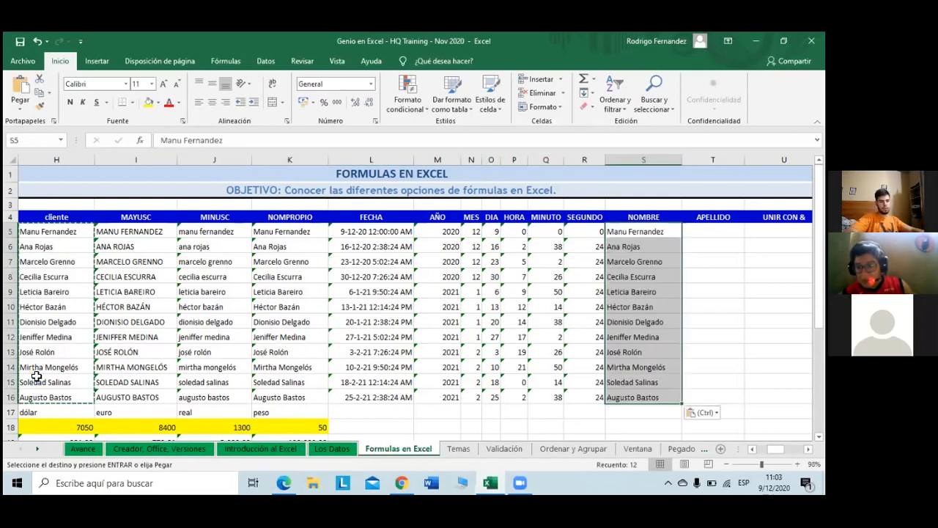
pyautogui.press('Right')
pyautogui.press('Left')
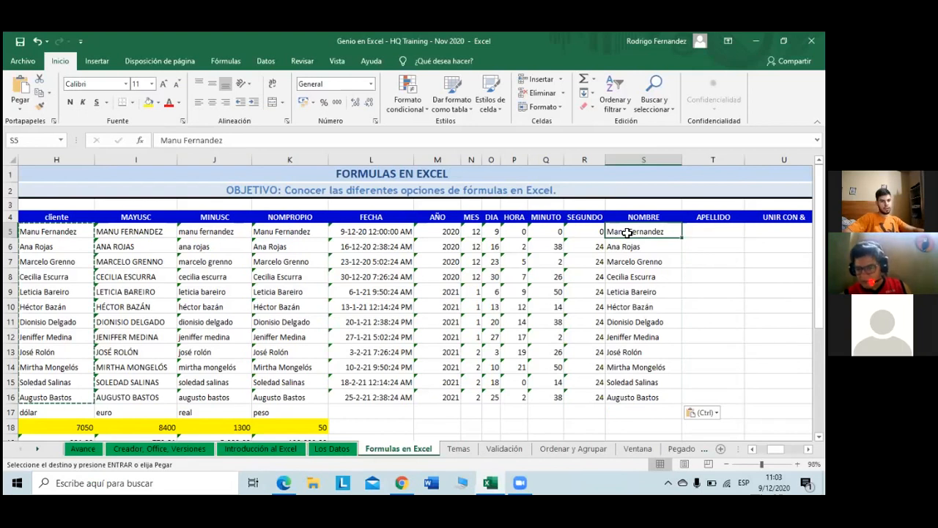
# Step: Select the NOMBRE names in S5:S16, undo and re-paste them, and bring up the Datos ribbon
pyautogui.hotkey('ctrl', 'shift', 'Down')
pyautogui.hotkey('ctrl', 'z')
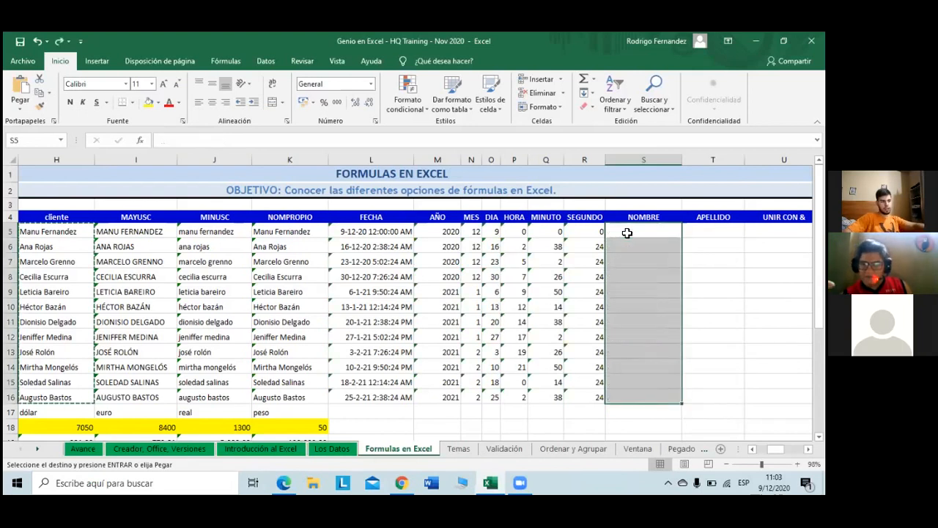
pyautogui.hotkey('ctrl', 'v')
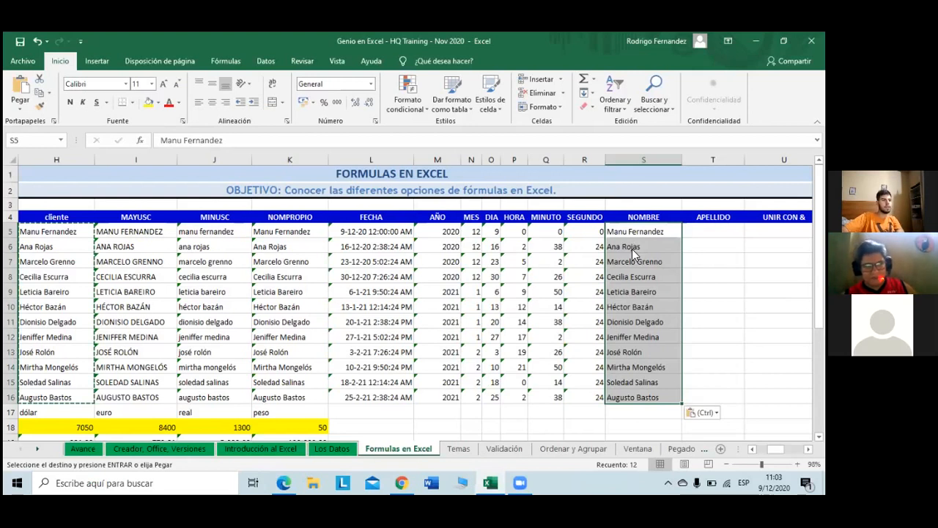
pyautogui.hotkey('alt', 'd')
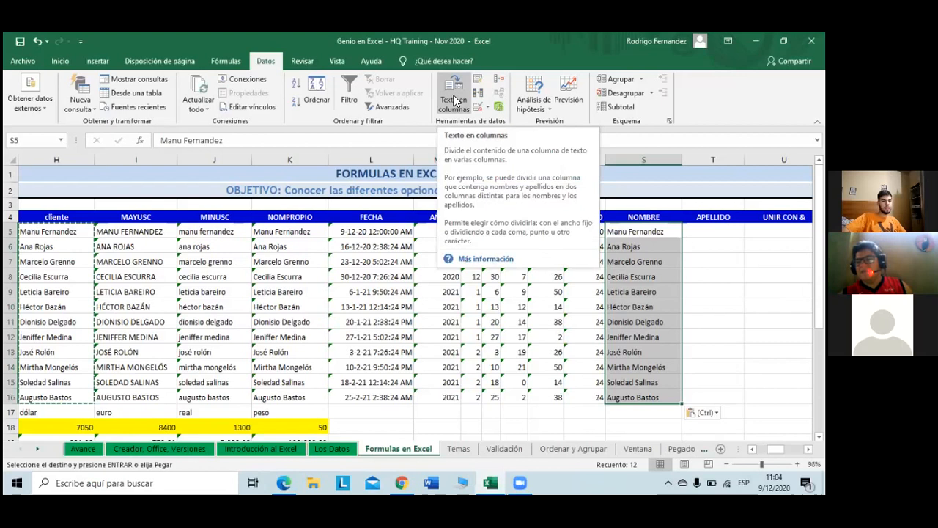
# Step: Launch Texto en columnas on the NOMBRE names and choose the De ancho fijo type
pyautogui.click(456, 100)
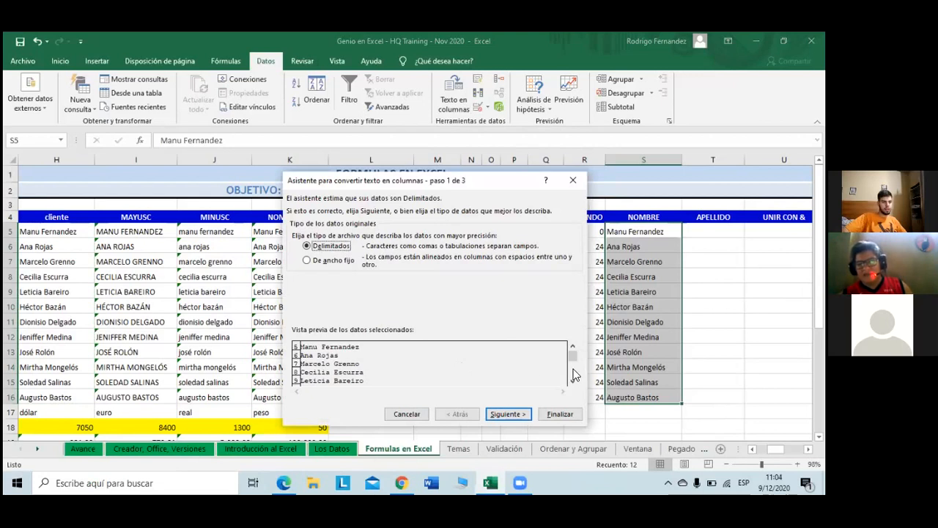
pyautogui.moveTo(569, 364)
pyautogui.mouseDown()
pyautogui.moveTo(571, 381)
pyautogui.moveTo(576, 352)
pyautogui.mouseUp()
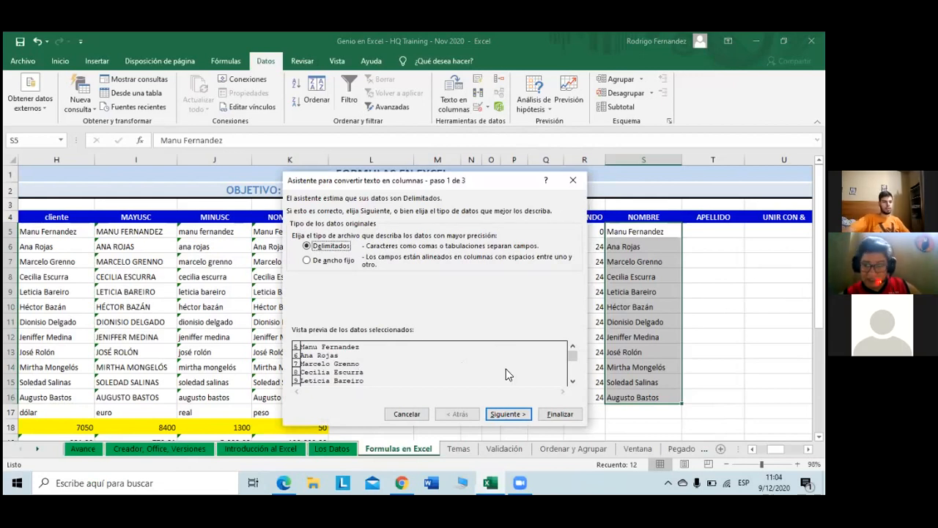
pyautogui.click(573, 381)
pyautogui.click(573, 381)
pyautogui.click(573, 382)
pyautogui.click(573, 381)
pyautogui.click(573, 382)
pyautogui.click(573, 381)
pyautogui.click(572, 381)
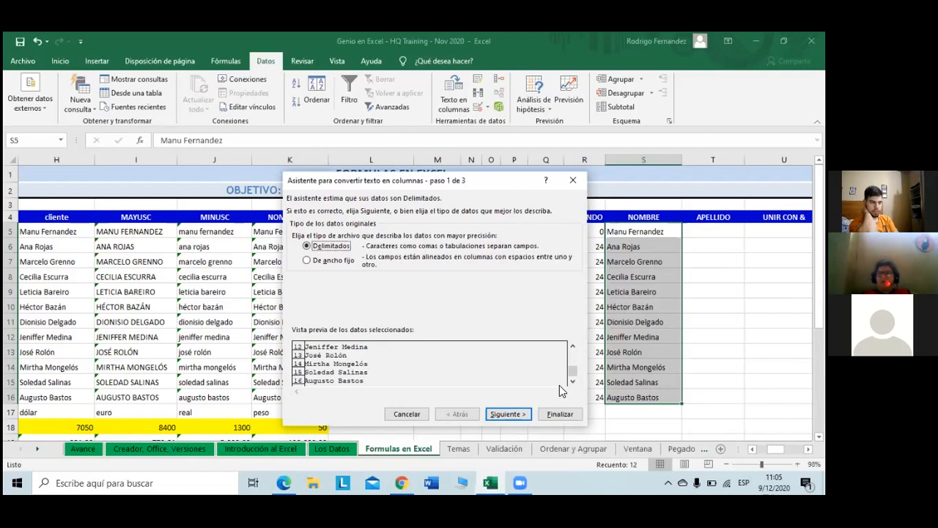
pyautogui.click(307, 261)
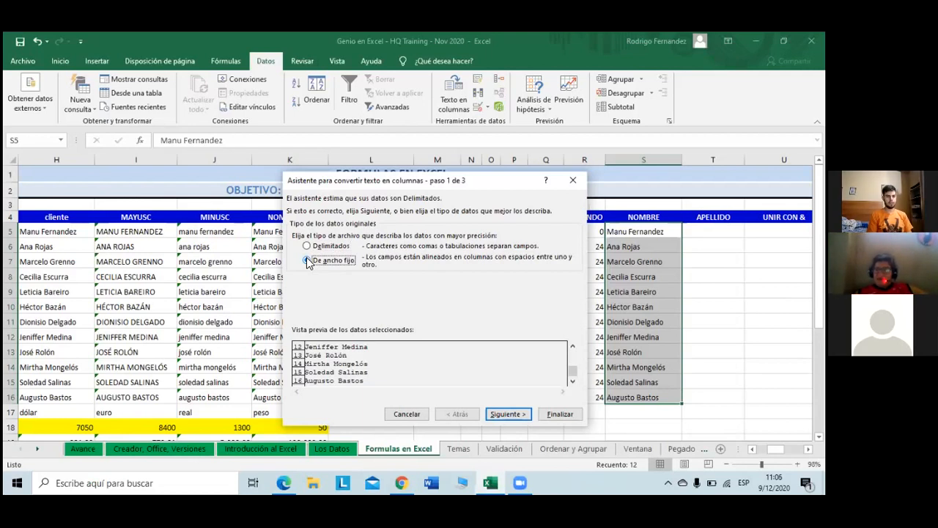
# Step: Add a fixed-width column break near character 10 and advance to the column-format step
pyautogui.click(308, 261)
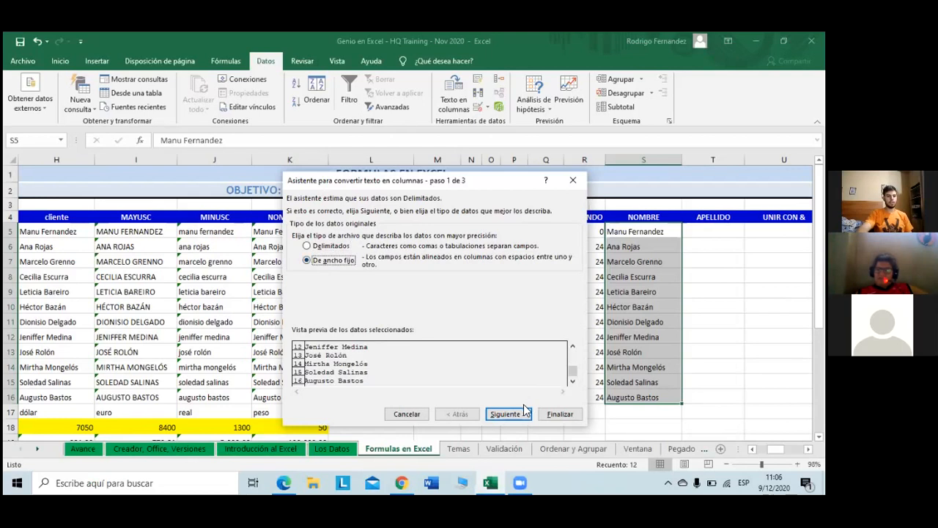
pyautogui.click(506, 415)
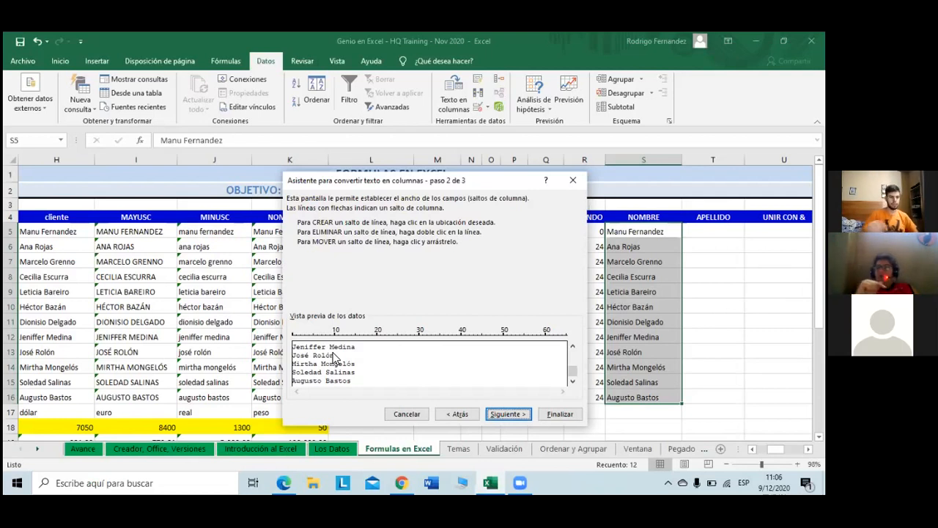
pyautogui.click(331, 333)
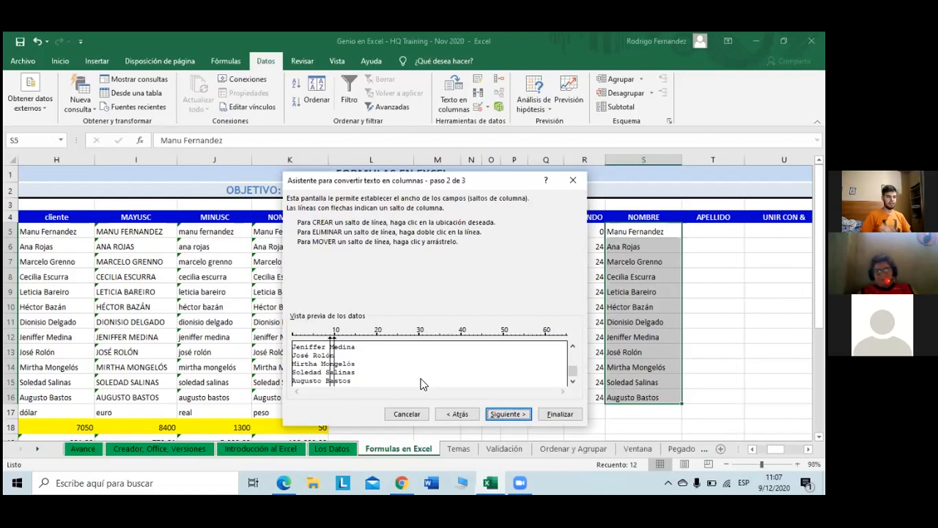
pyautogui.click(505, 414)
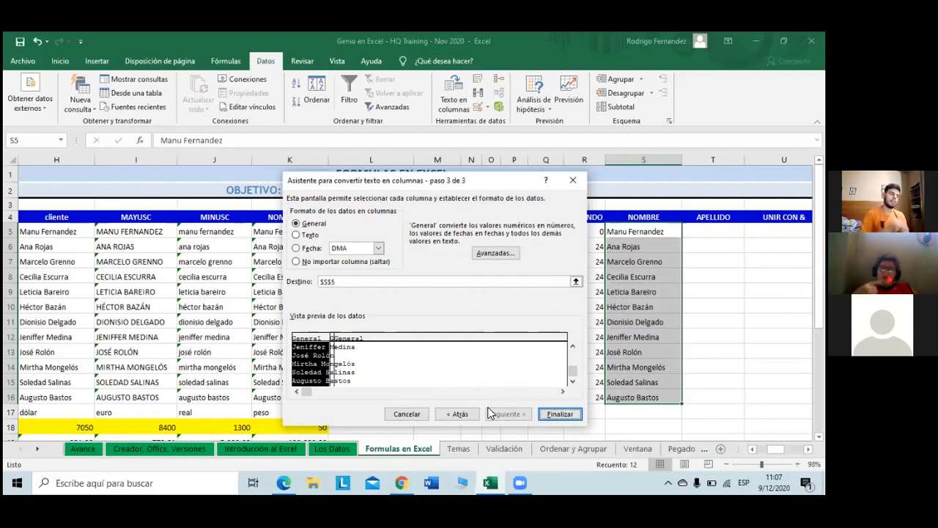
# Step: Set both split columns to Texto format and finish the fixed-width split of the names
pyautogui.click(301, 236)
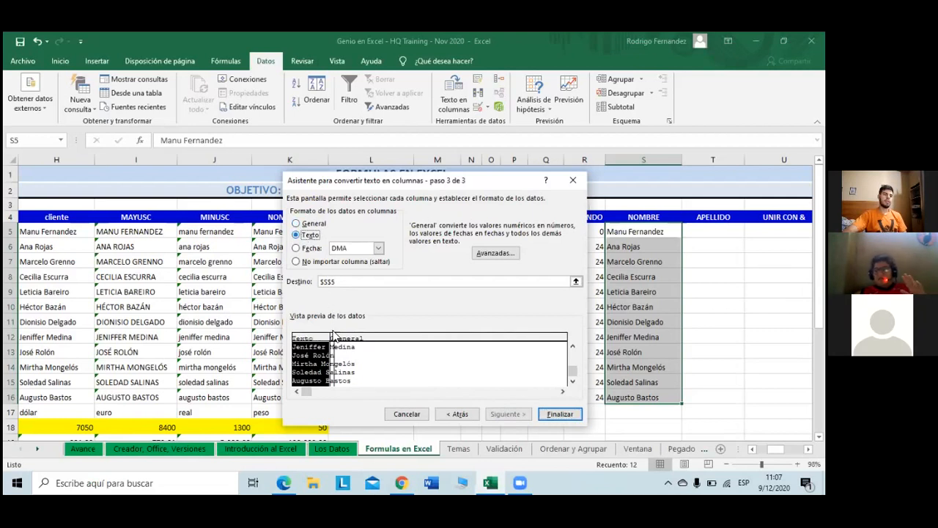
pyautogui.click(333, 339)
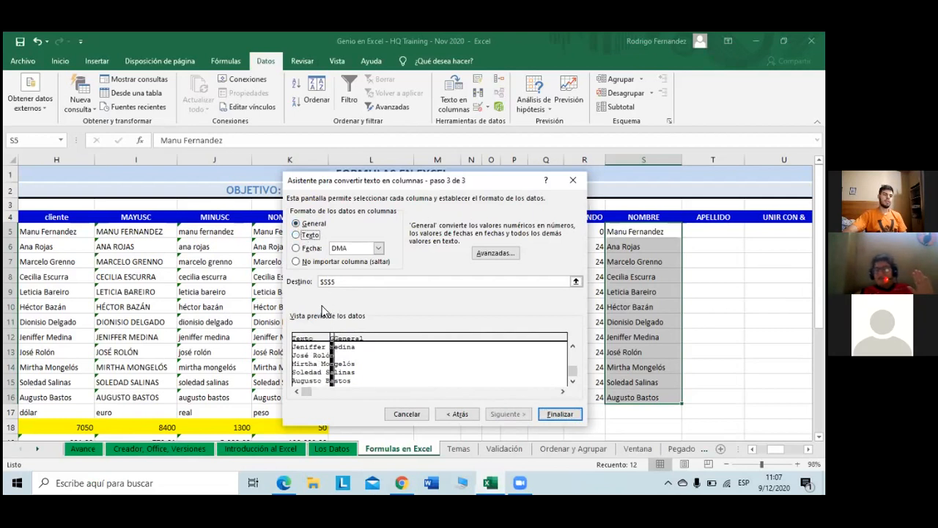
pyautogui.click(296, 235)
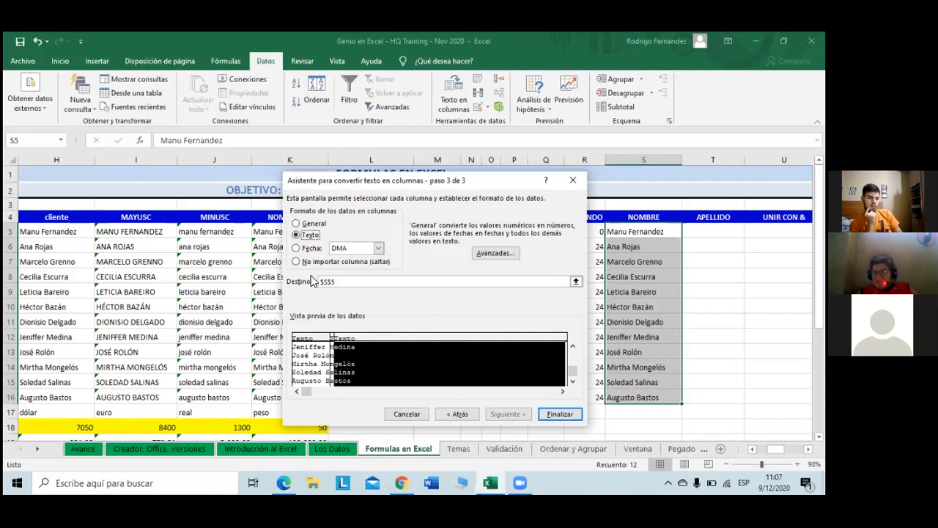
pyautogui.click(565, 409)
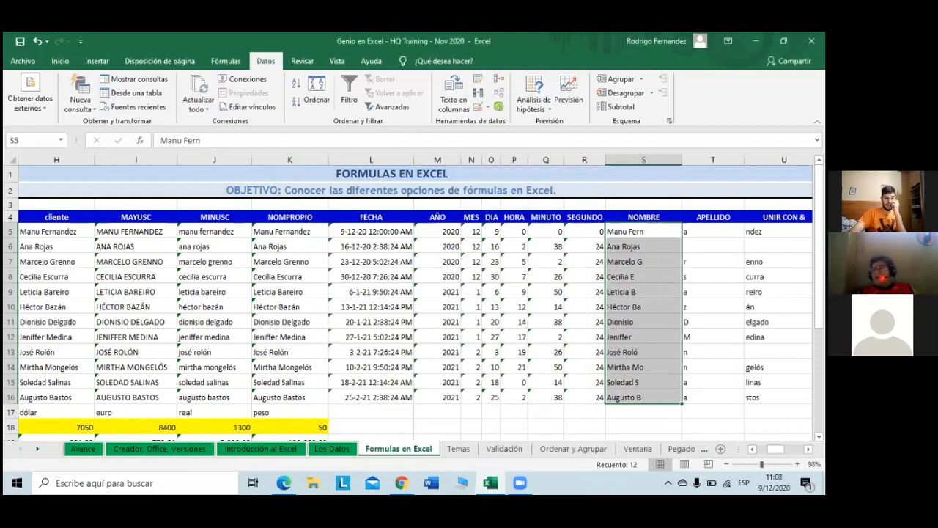
pyautogui.click(695, 414)
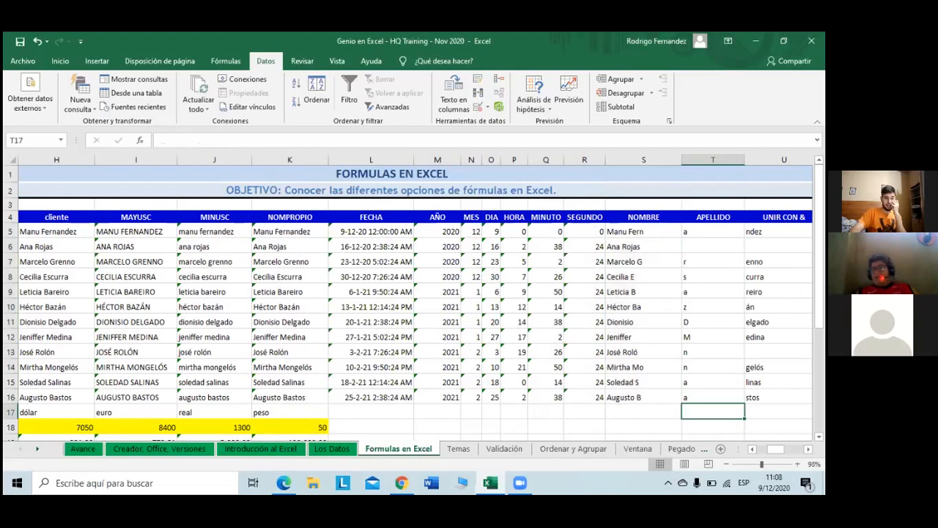
pyautogui.hscroll(1, 416, 298)
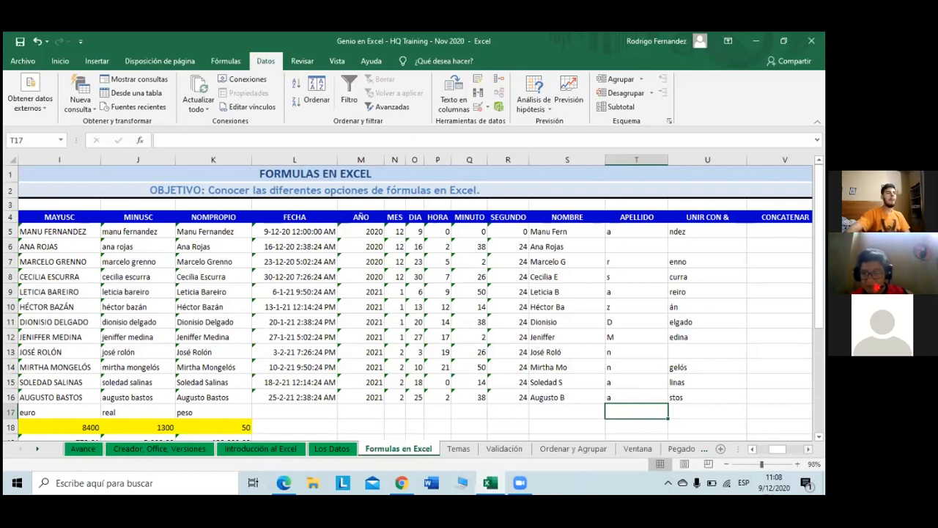
# Step: Undo the fixed-width split and reopen Texto en columnas for the full names
pyautogui.hotkey('ctrl', 'z')
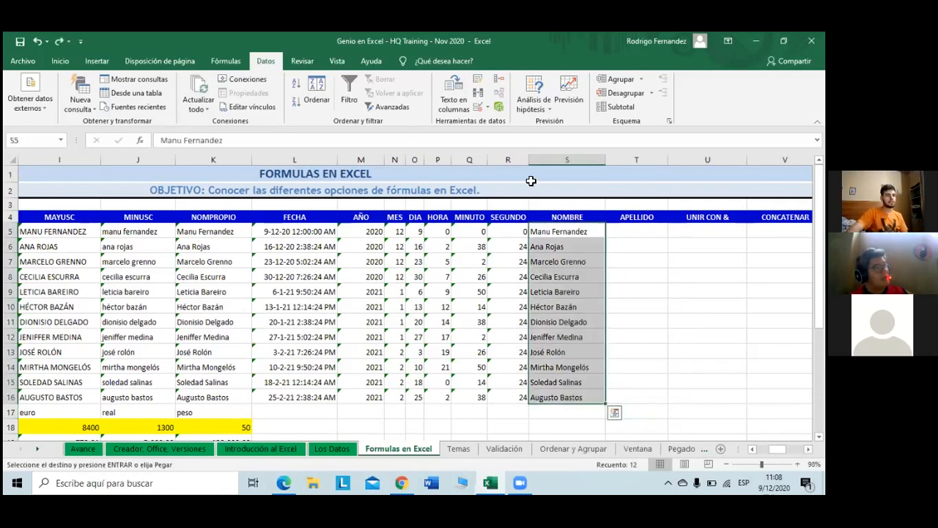
pyautogui.click(463, 90)
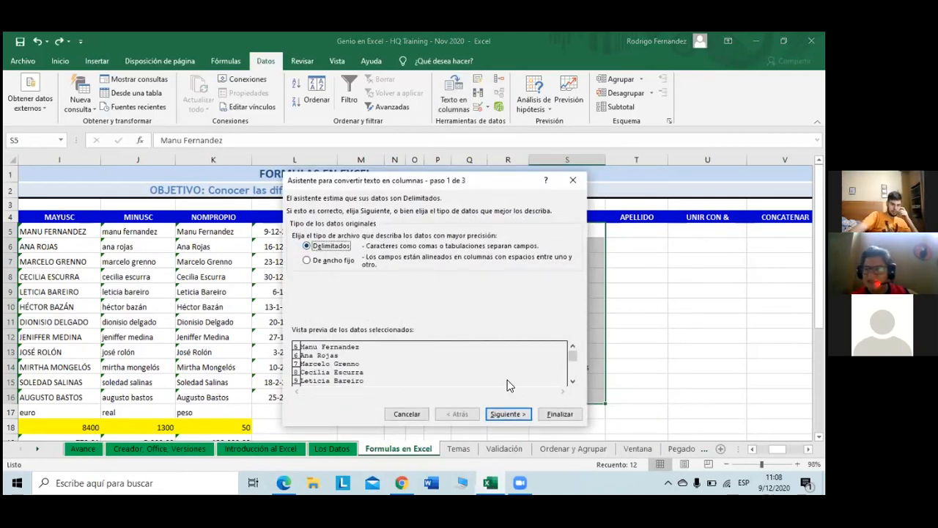
# Step: In step 2, choose Espacio as a separator while keeping Tabulación checked
pyautogui.click(517, 417)
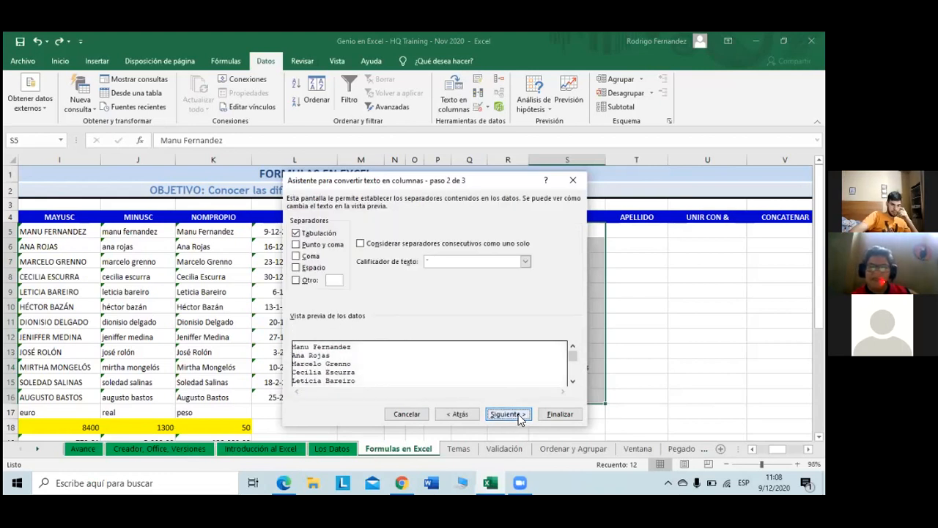
pyautogui.click(300, 272)
pyautogui.click(296, 234)
pyautogui.click(296, 234)
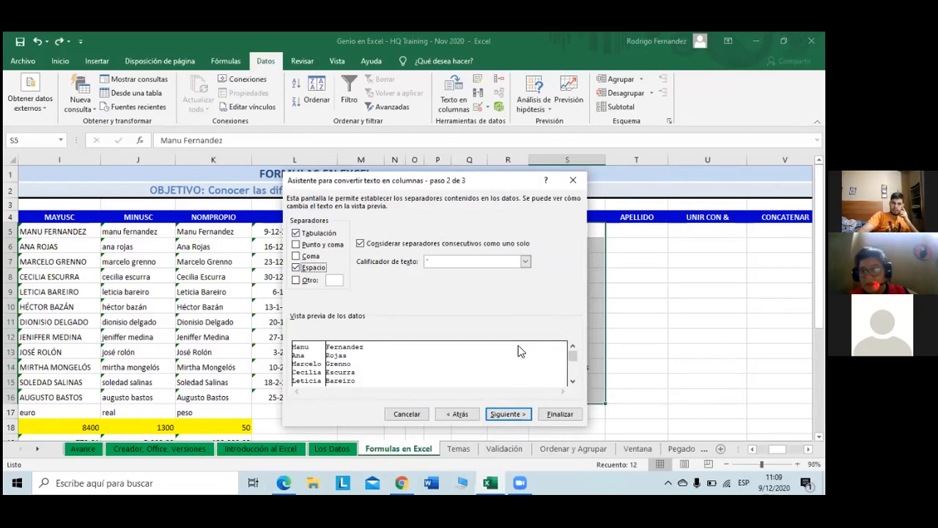
pyautogui.click(337, 281)
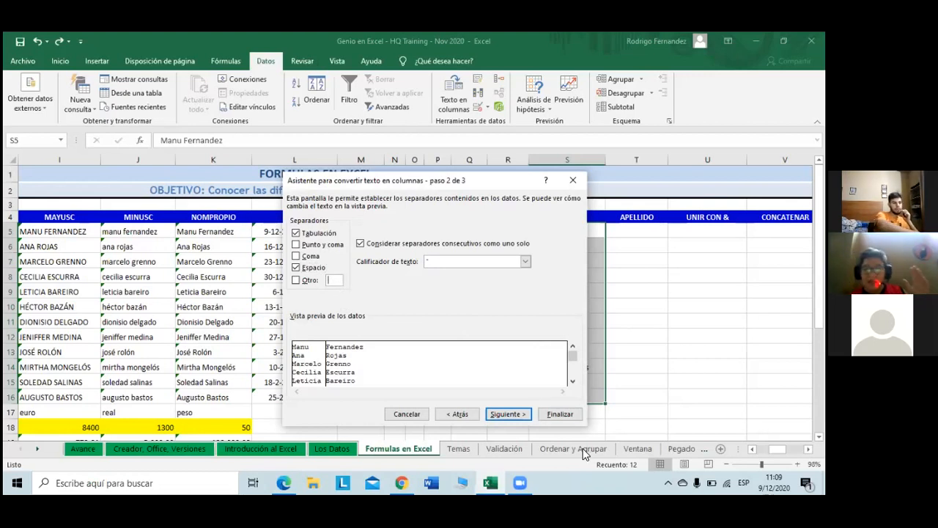
# Step: Clear the Otro separator and uncheck Tabulación so names split only at spaces, then advance to step 3
pyautogui.write('a')
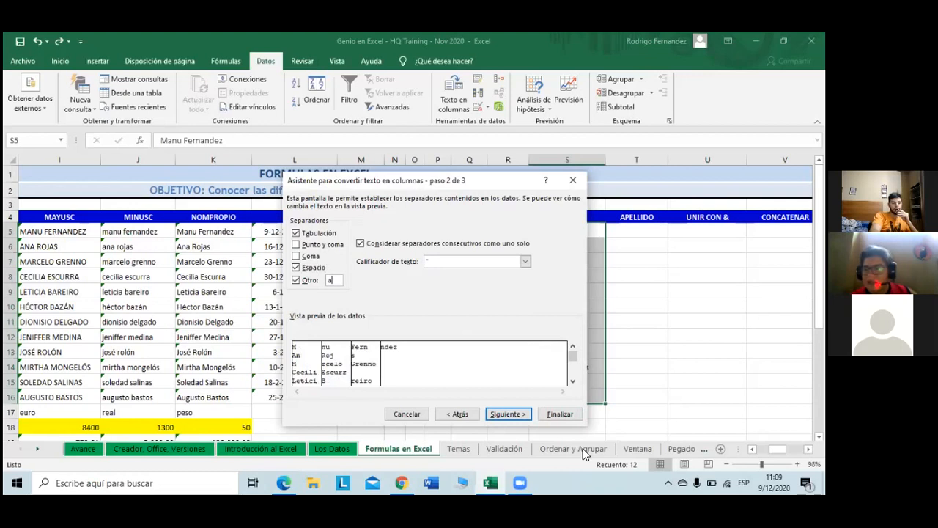
pyautogui.press('BackSpace')
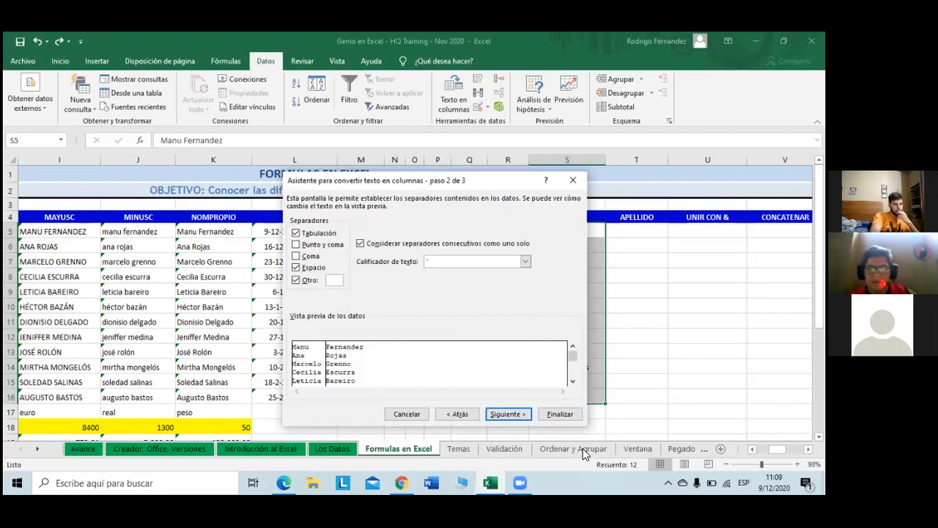
pyautogui.click(296, 281)
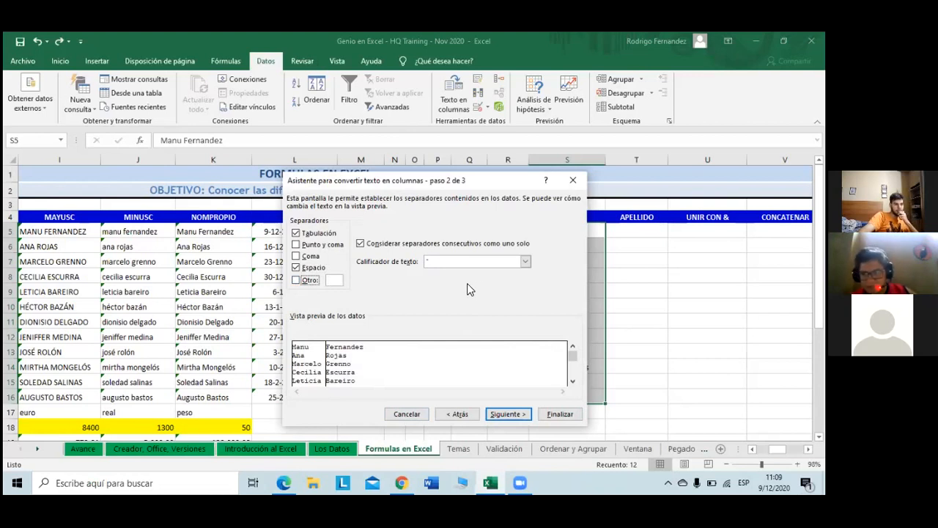
pyautogui.click(296, 233)
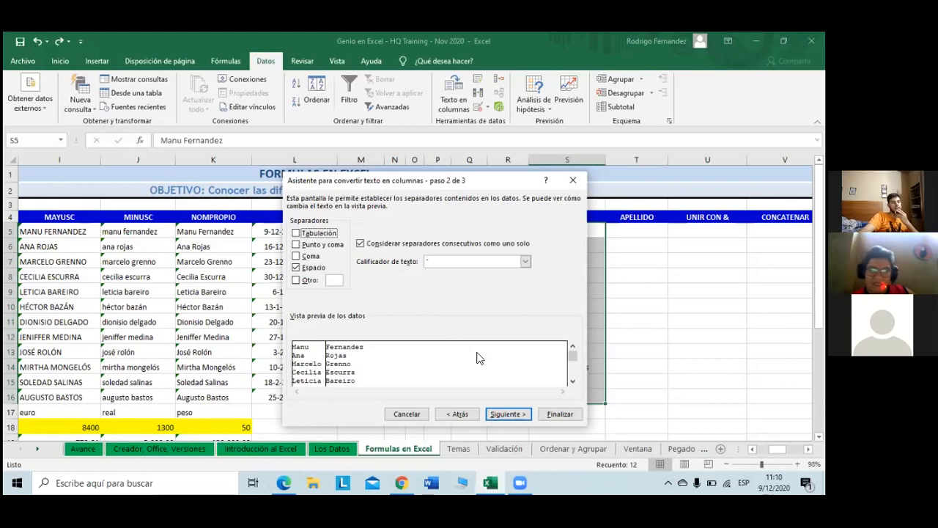
pyautogui.click(572, 381)
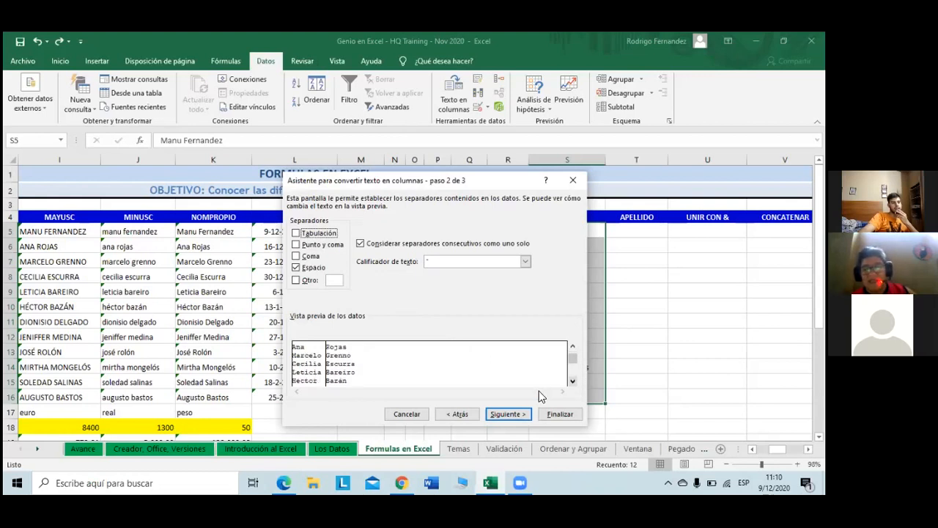
pyautogui.click(521, 410)
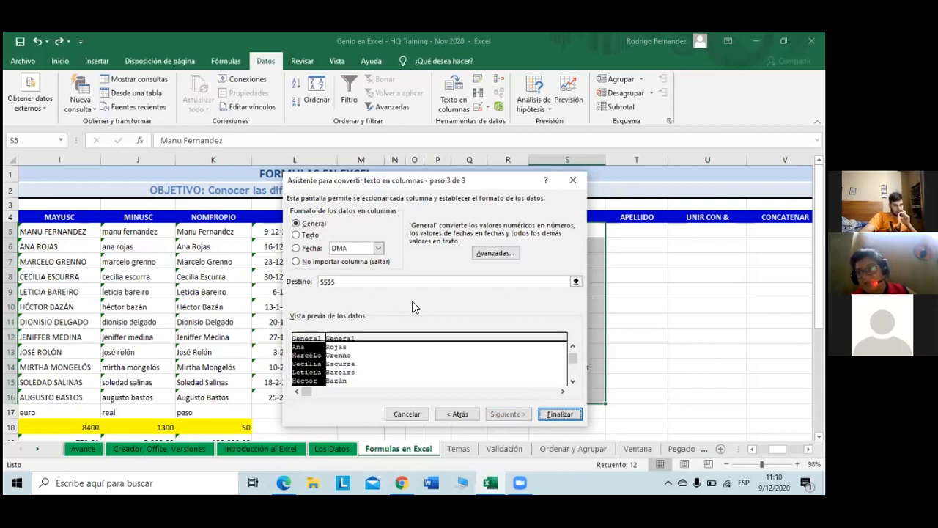
# Step: Format the first-name and surname columns as Texto and finish splitting into NOMBRE and APELLIDO
pyautogui.click(296, 235)
pyautogui.click(332, 341)
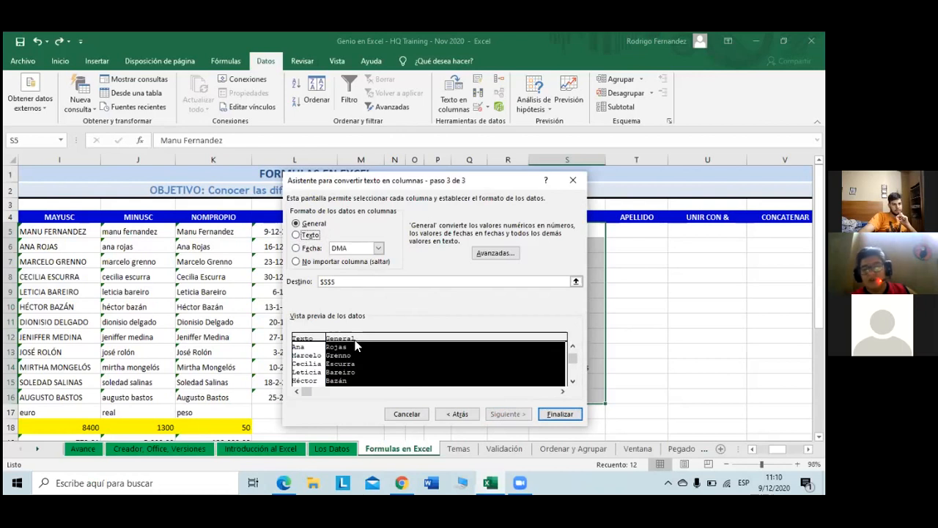
pyautogui.click(303, 238)
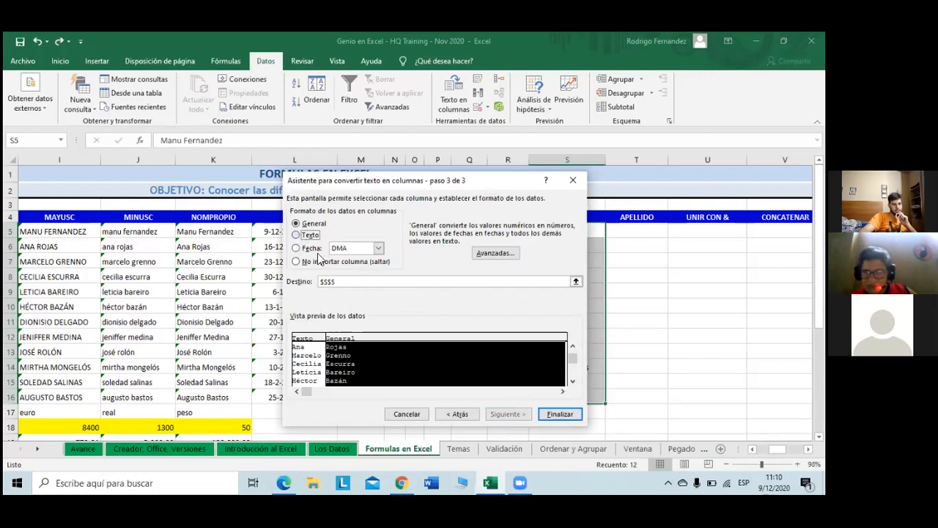
pyautogui.click(561, 414)
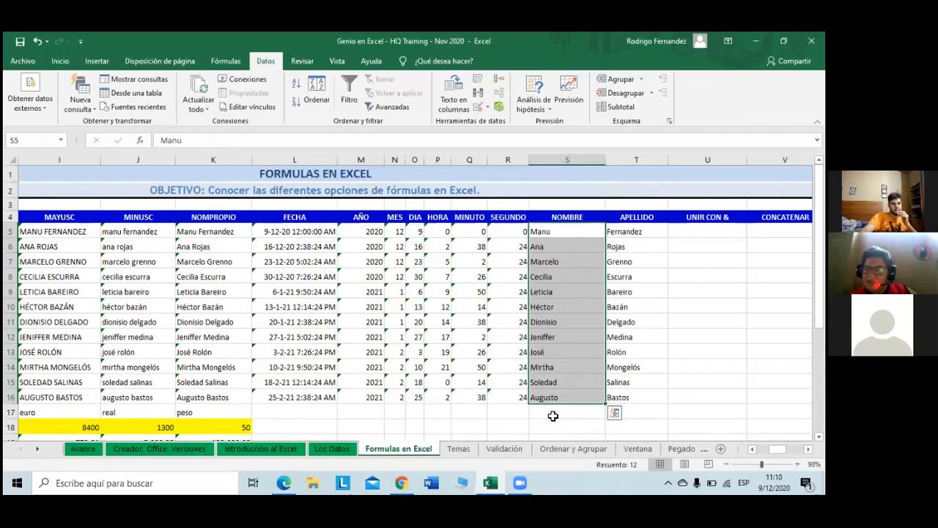
pyautogui.click(629, 353)
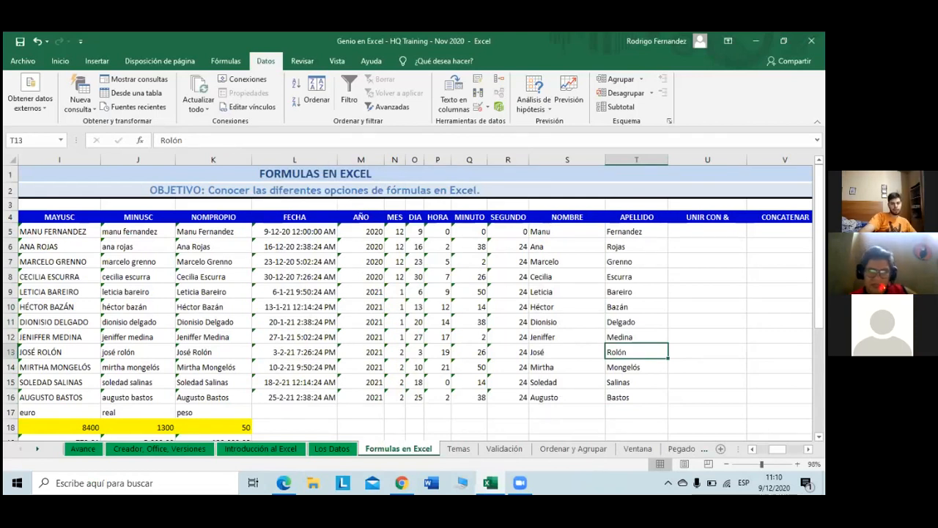
pyautogui.hscroll(1, 416, 301)
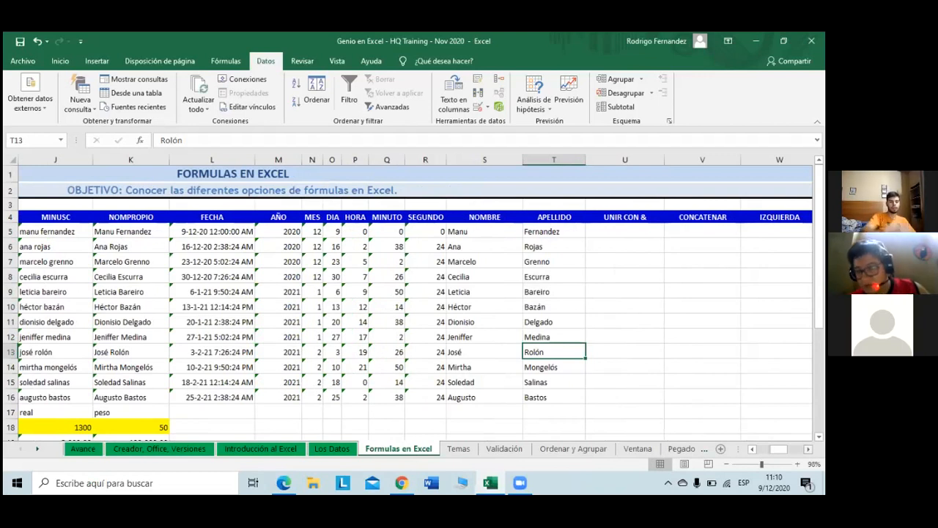
pyautogui.press('Right')
pyautogui.press('Up')
pyautogui.press('Up')
pyautogui.press('Up')
pyautogui.press('Up')
pyautogui.press('Up')
pyautogui.press('Up')
pyautogui.press('Up')
pyautogui.press('Up')
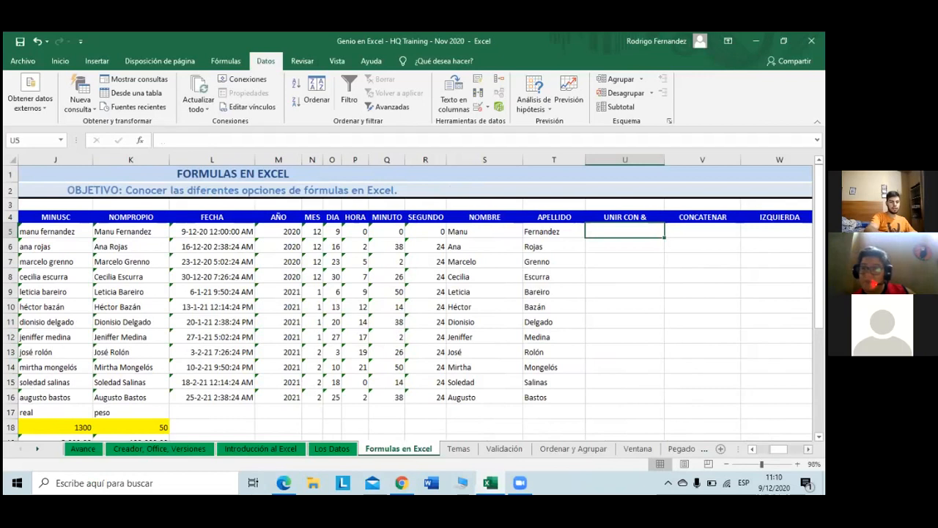
# Step: Begin the U5 joining formula with the T5 surname, reaching =T5&""
pyautogui.write('=')
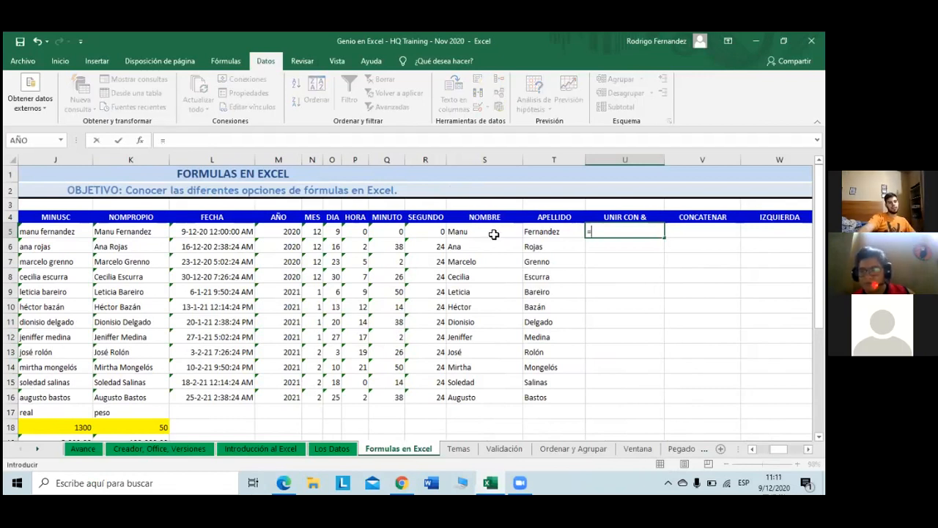
pyautogui.press('BackSpace')
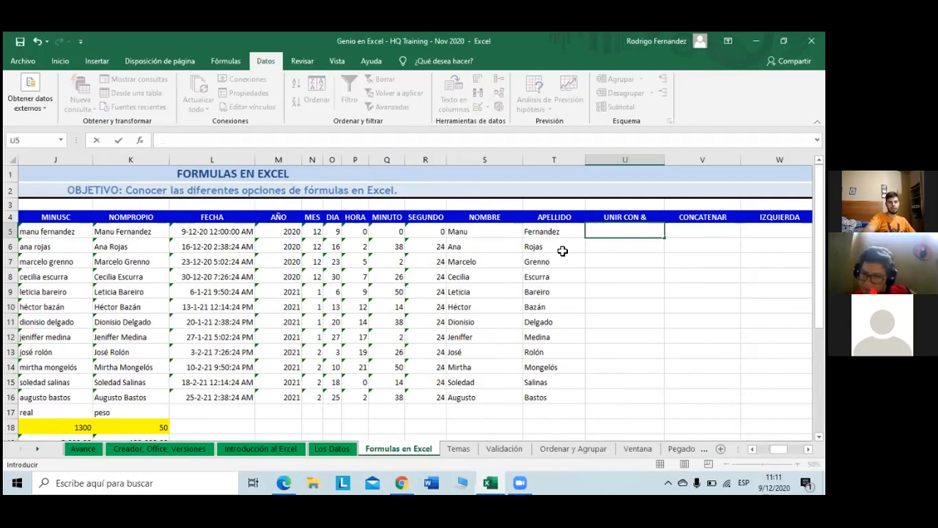
pyautogui.press('Tab')
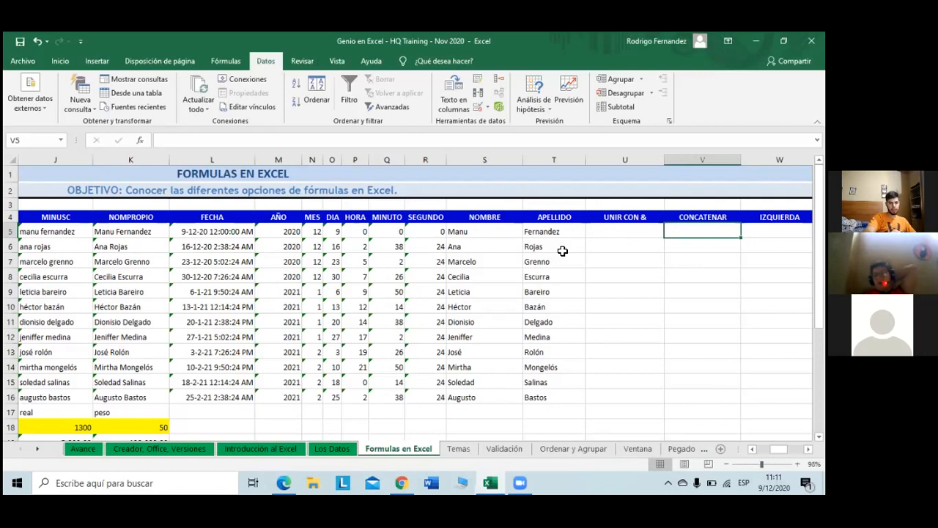
pyautogui.press('Left')
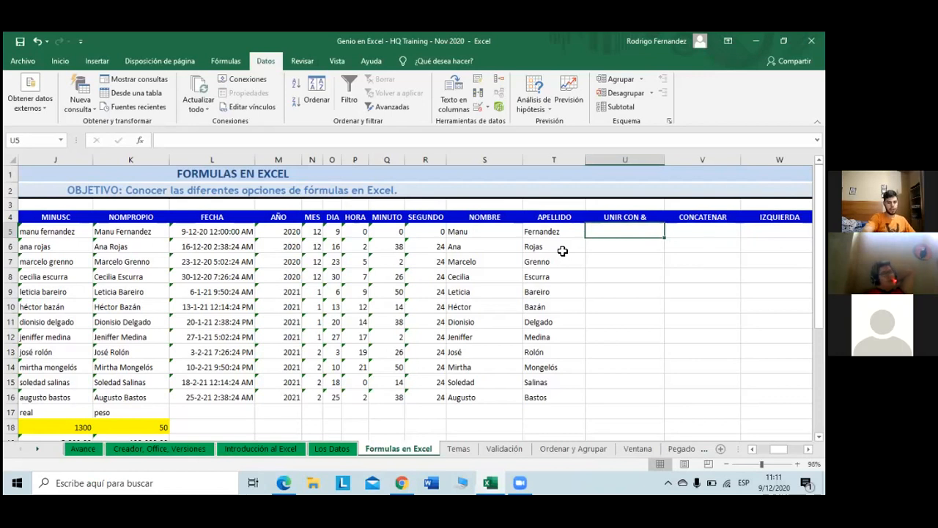
pyautogui.write('=')
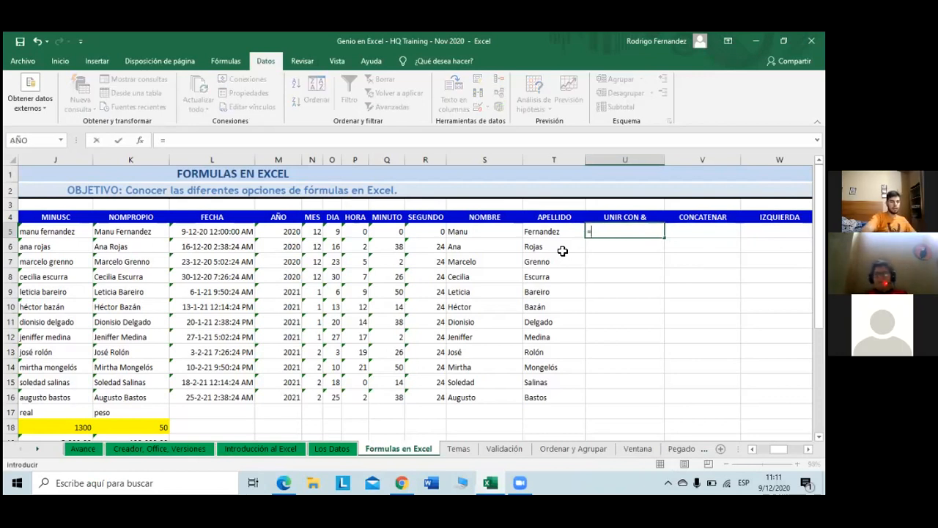
pyautogui.press('Left')
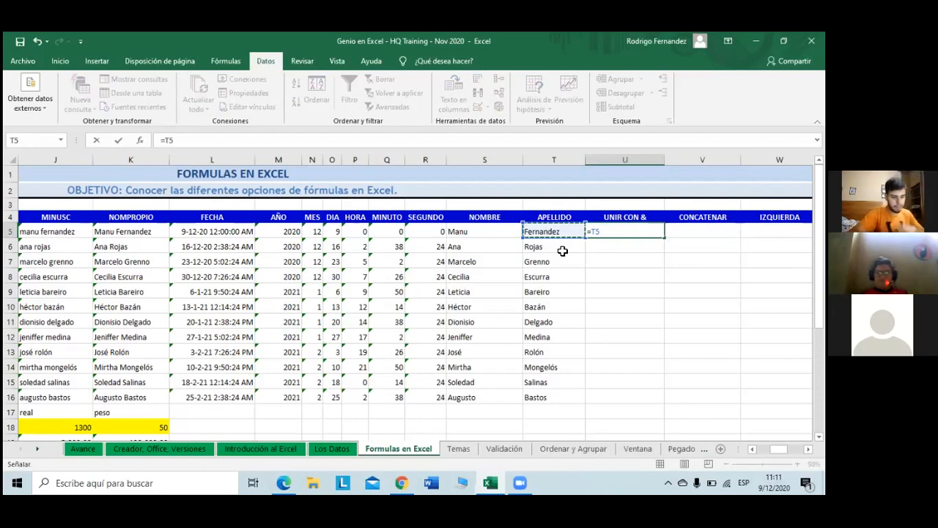
pyautogui.write('&')
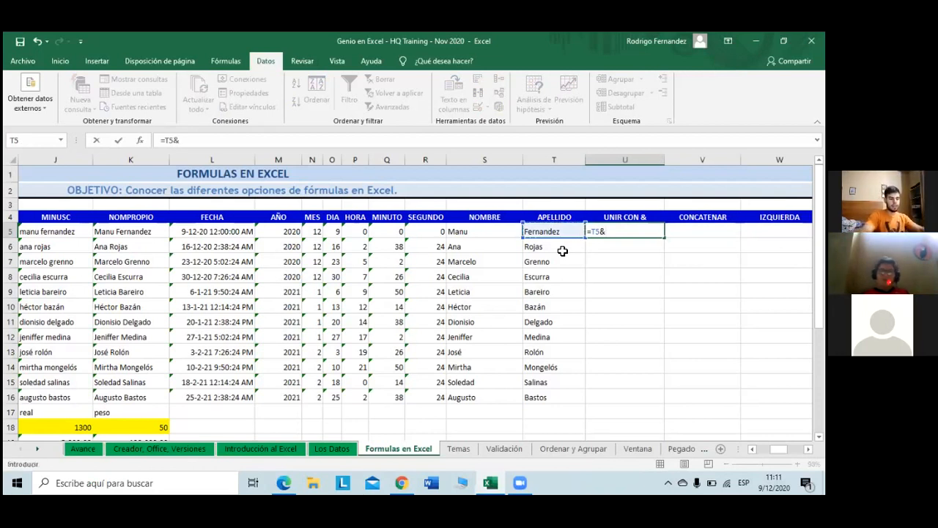
pyautogui.write(', &')
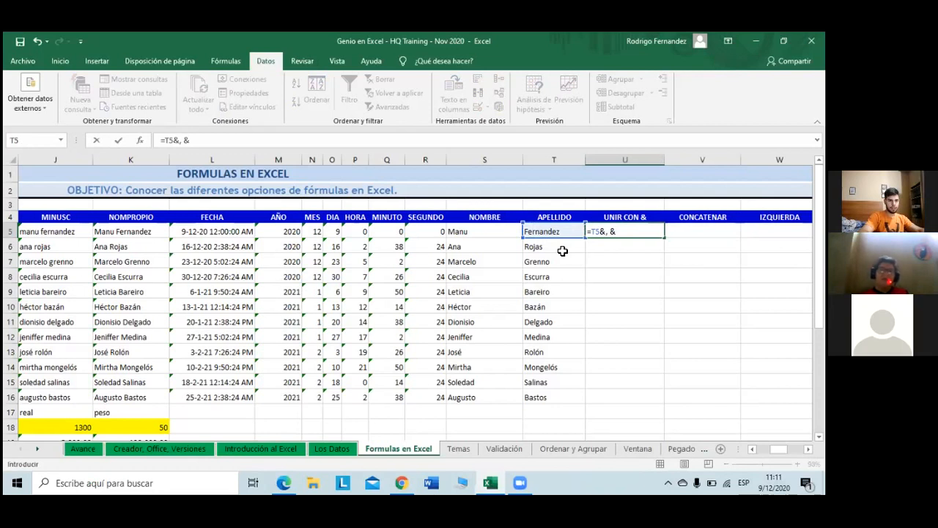
pyautogui.press('Left')
pyautogui.press('Left')
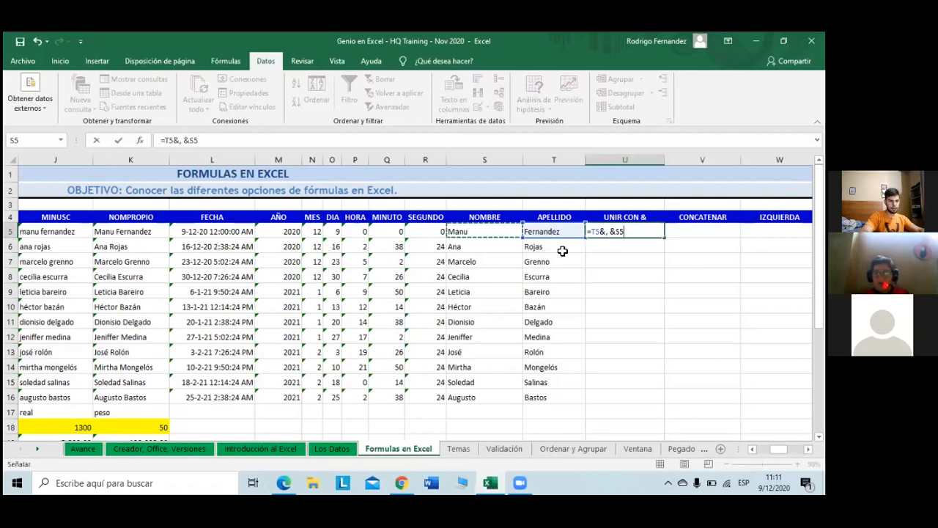
pyautogui.press('Right')
pyautogui.press('Right')
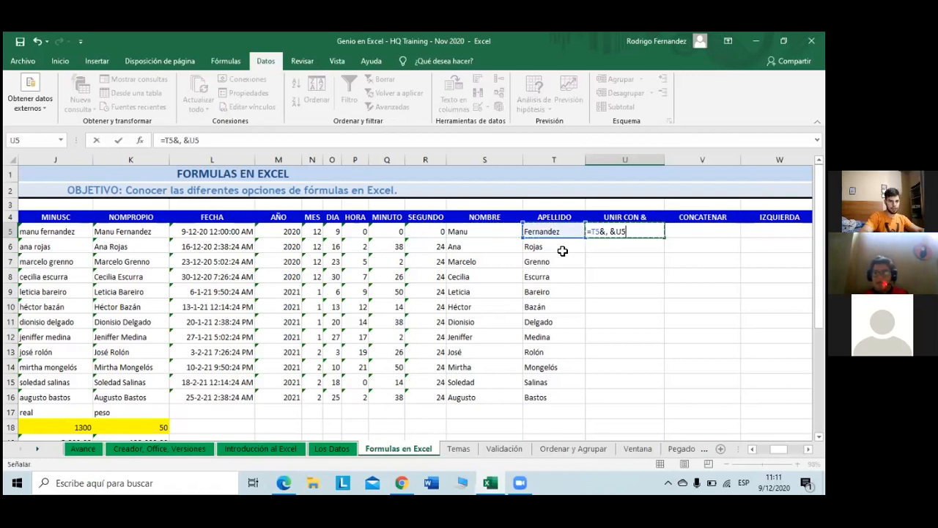
pyautogui.press('BackSpace')
pyautogui.press('BackSpace')
pyautogui.press('BackSpace')
pyautogui.press('BackSpace')
pyautogui.press('BackSpace')
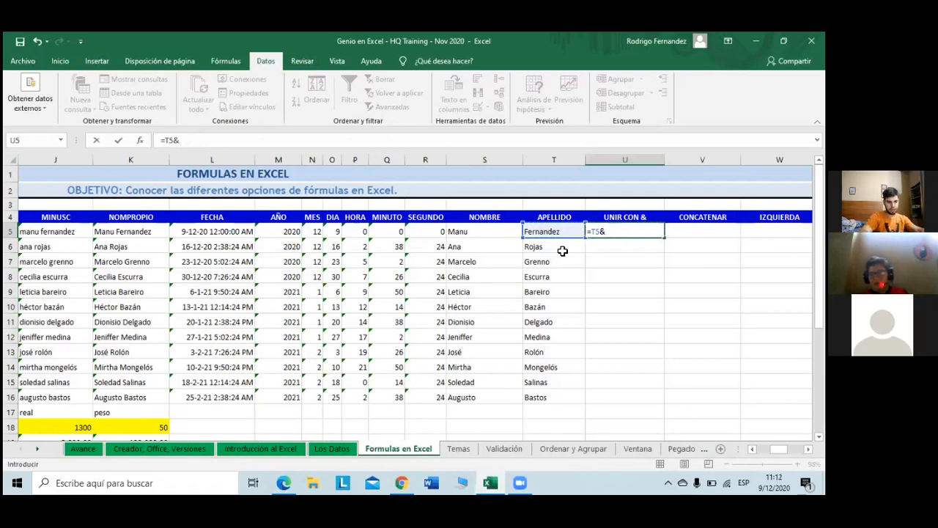
pyautogui.write('""')
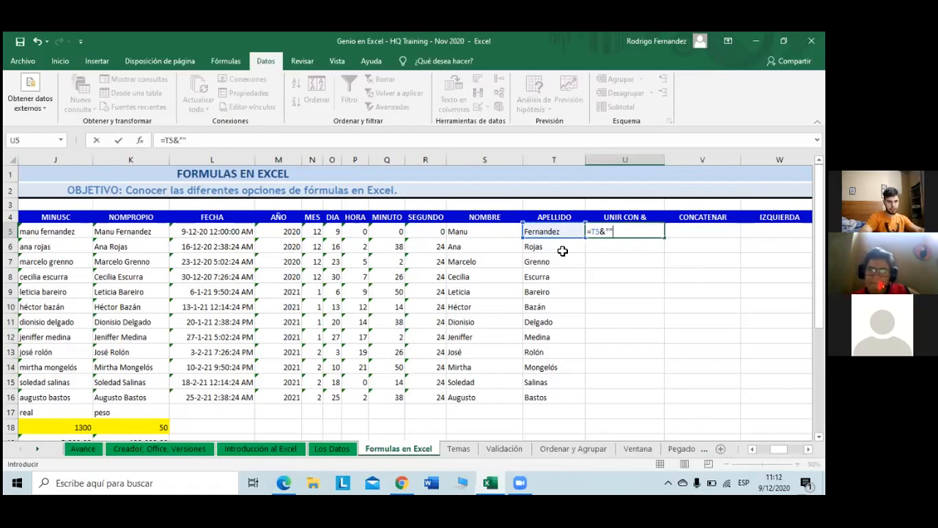
# Step: Enter =T5&"" in U5 to show Fernandez, undo the stray comma in T5, and reopen U5's formula
pyautogui.press('Left')
pyautogui.write(',')
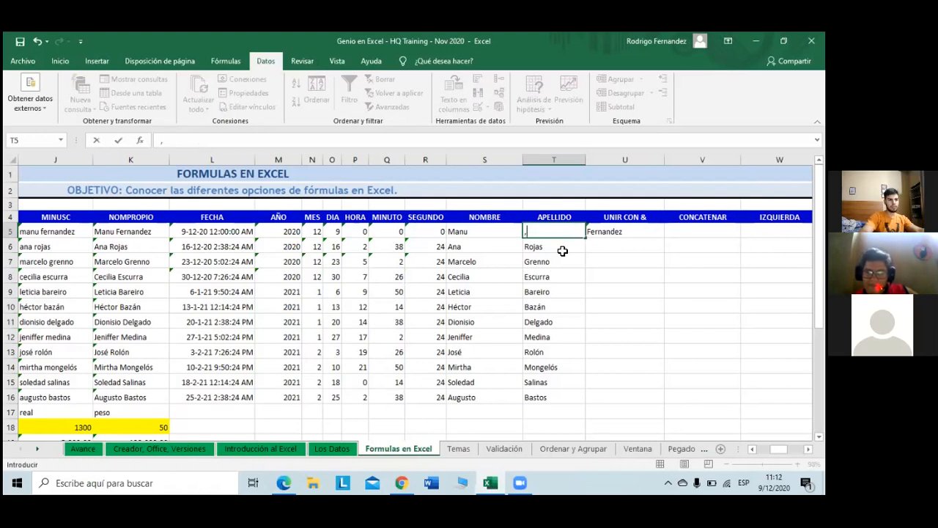
pyautogui.hotkey('ctrl', 'z')
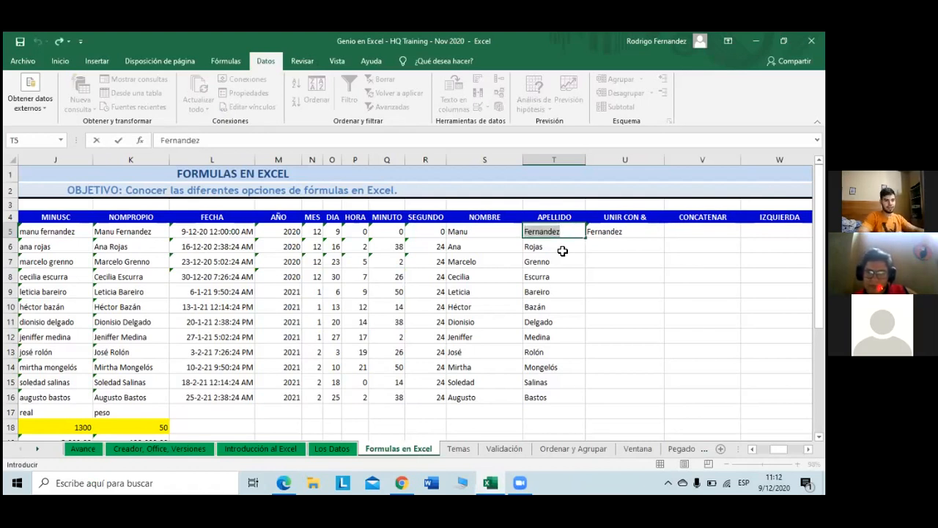
pyautogui.click(616, 232)
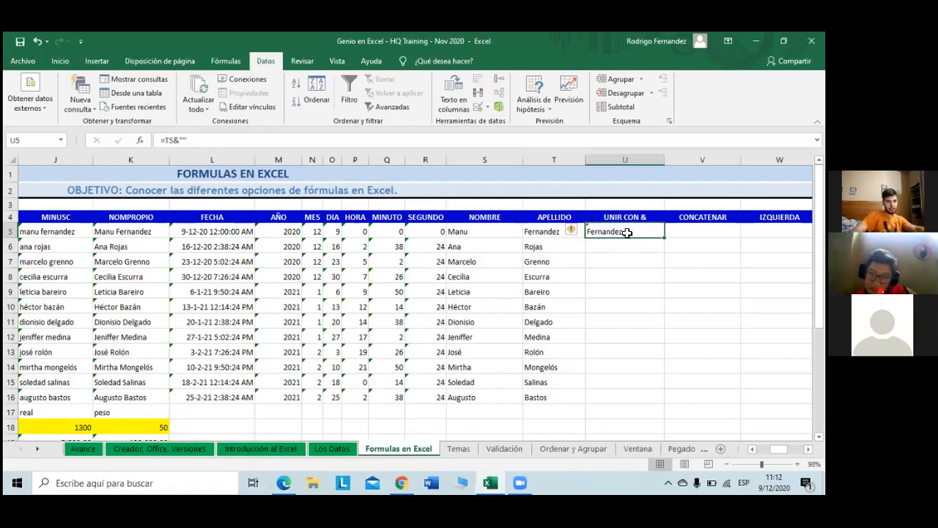
pyautogui.click(550, 232)
pyautogui.click(588, 232)
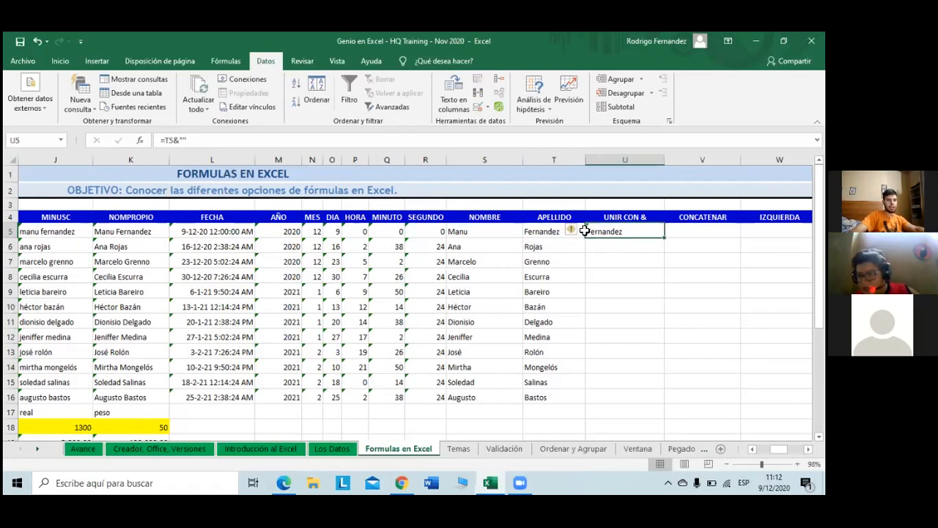
pyautogui.click(184, 140)
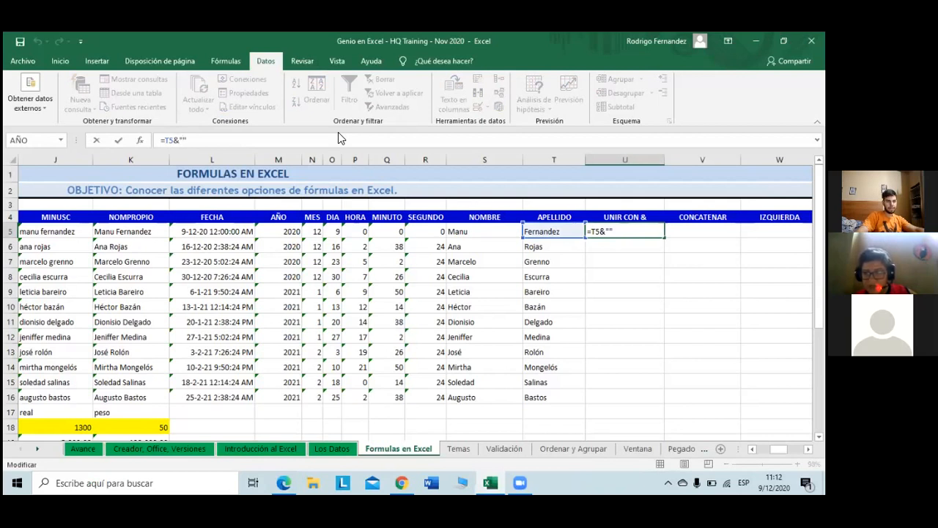
# Step: Extend U5's formula to =T5&", "& and try entering it, bringing up Excel's correction prompt
pyautogui.press('BackSpace')
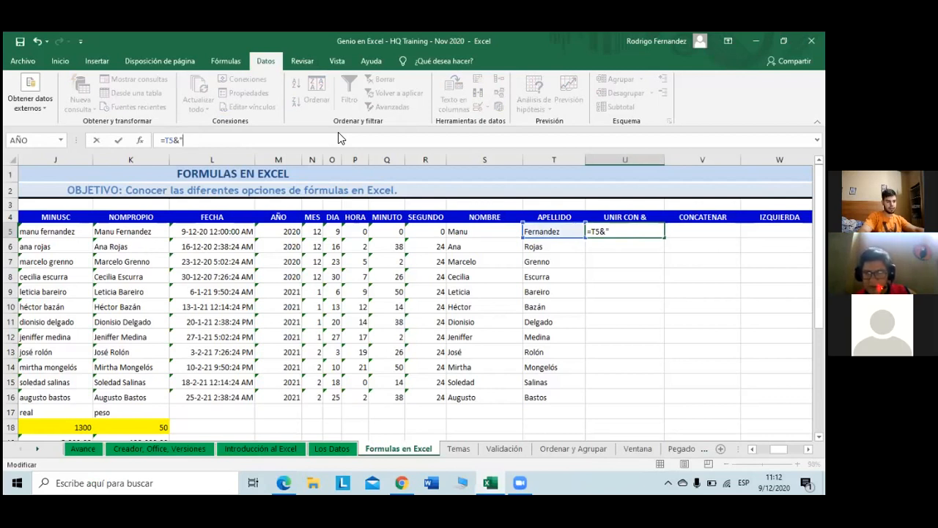
pyautogui.write(',')
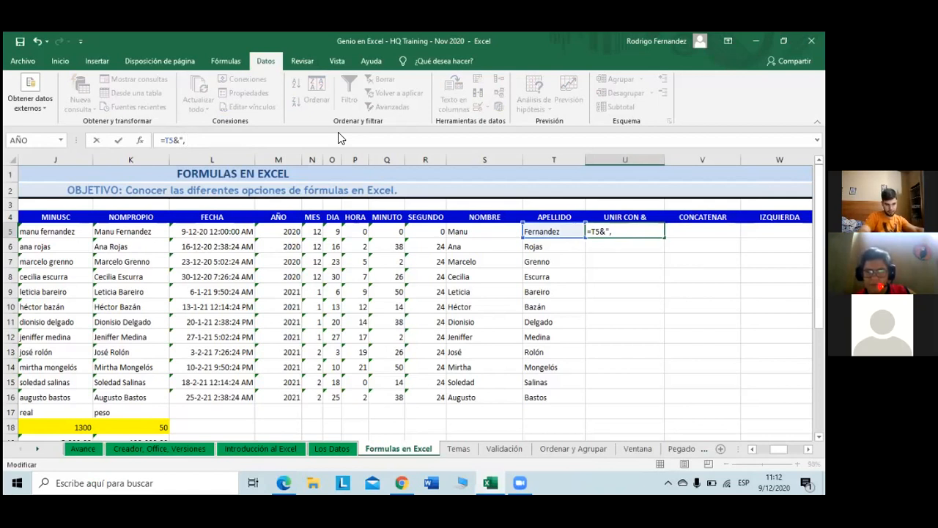
pyautogui.write(' "')
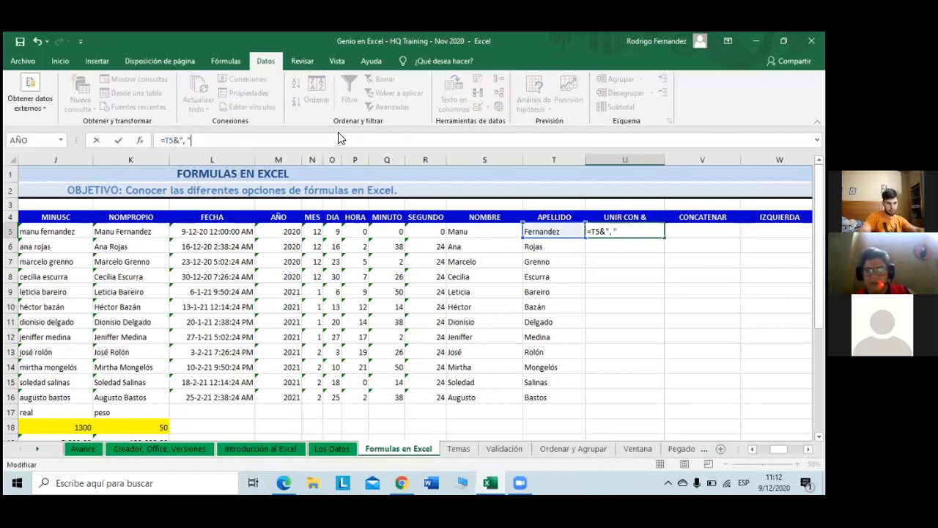
pyautogui.write('&')
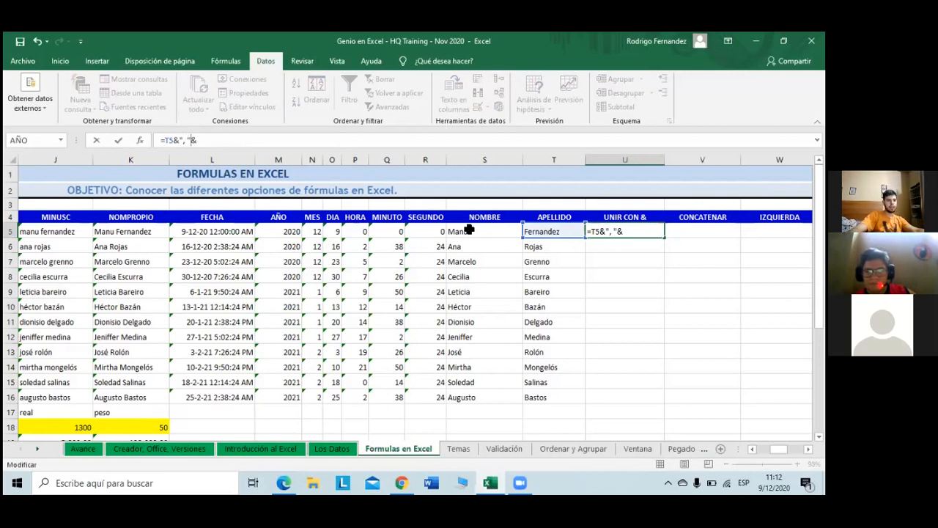
pyautogui.press('Return')
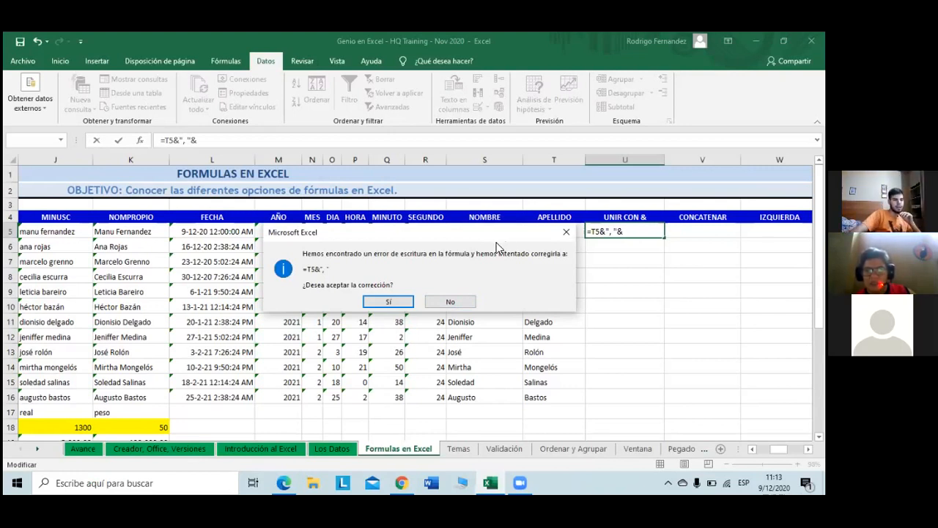
# Step: Decline the correction, complete U5 as =T5&", "&S5, and fill it down to U16
pyautogui.click(455, 302)
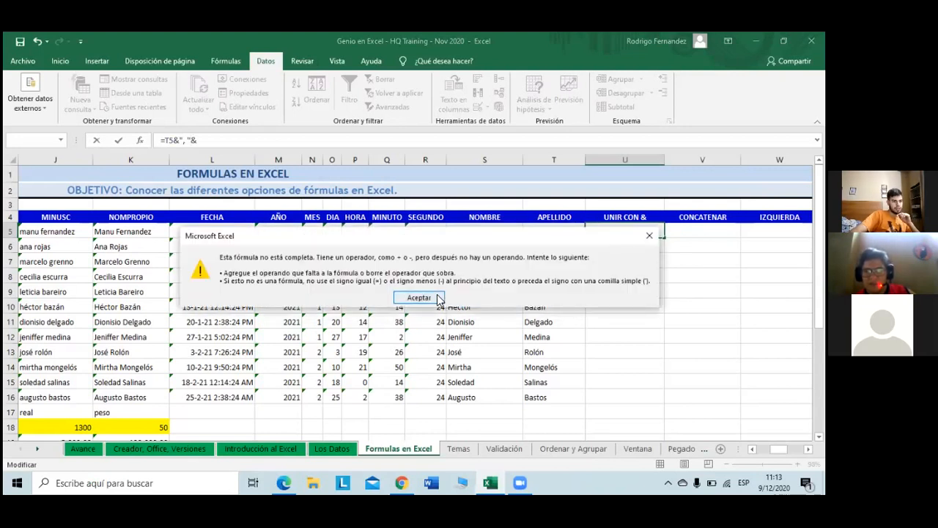
pyautogui.click(420, 298)
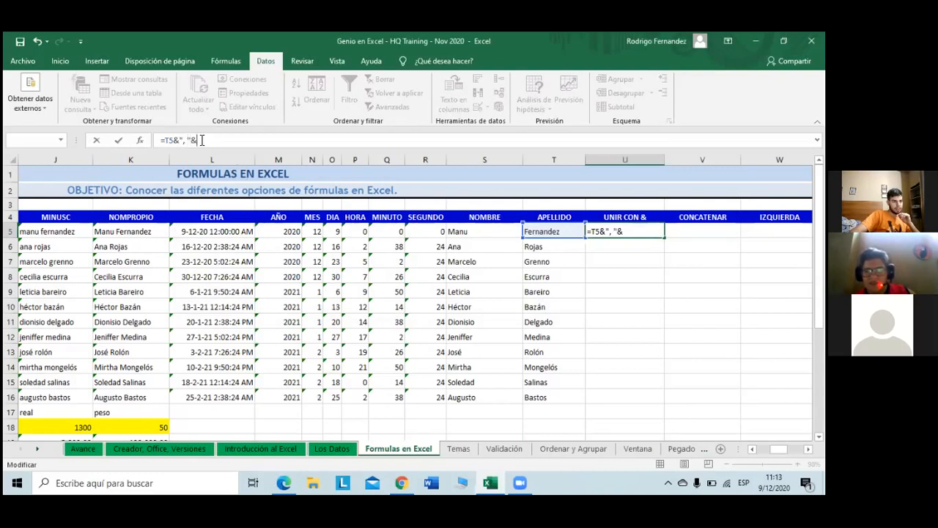
pyautogui.click(477, 233)
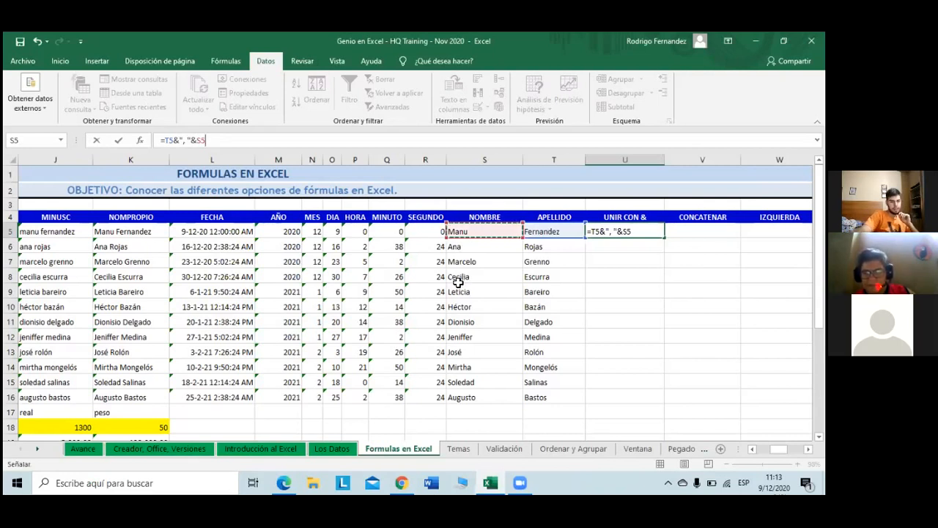
pyautogui.press('Return')
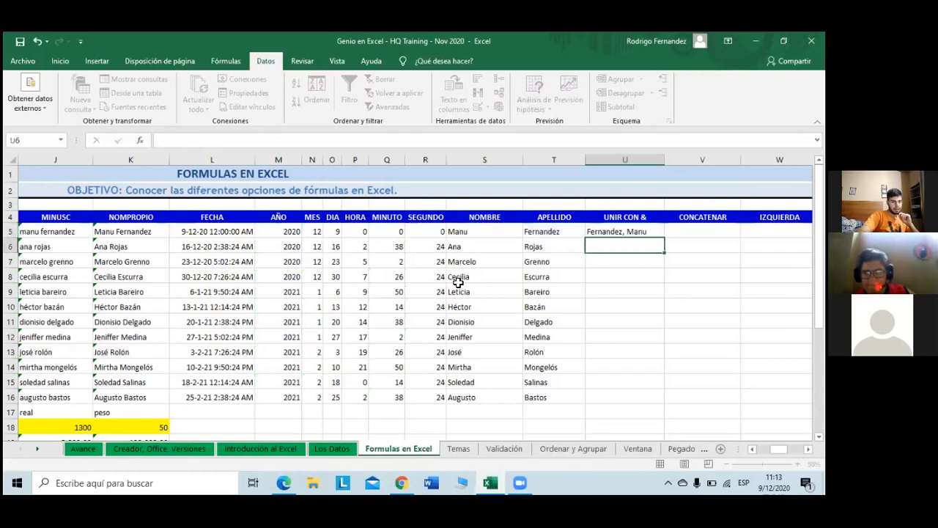
pyautogui.click(645, 229)
pyautogui.moveTo(666, 238); pyautogui.dragTo(662, 403)
pyautogui.click(639, 320)
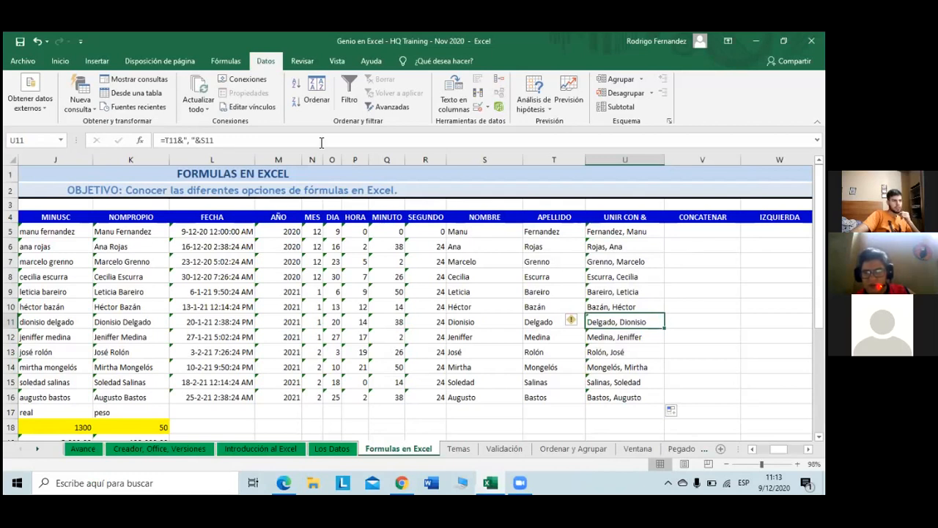
pyautogui.click(629, 231)
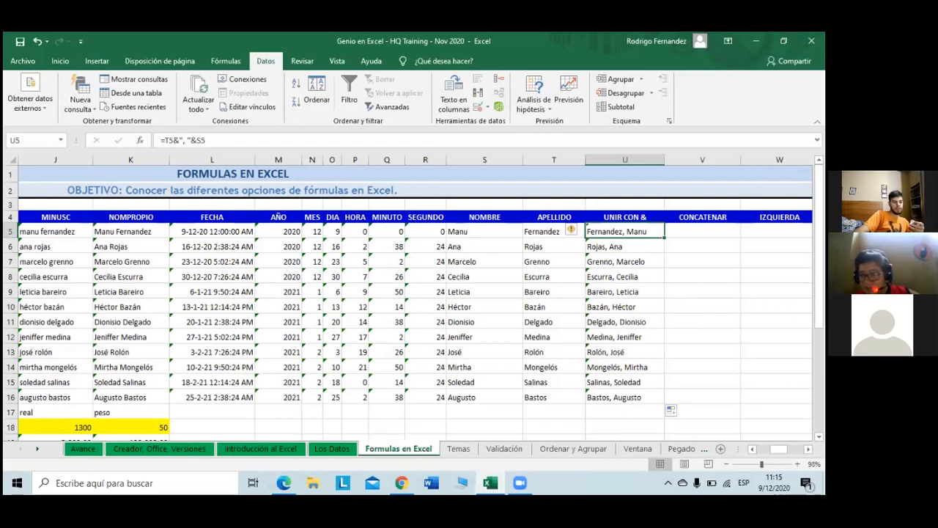
pyautogui.click(702, 231)
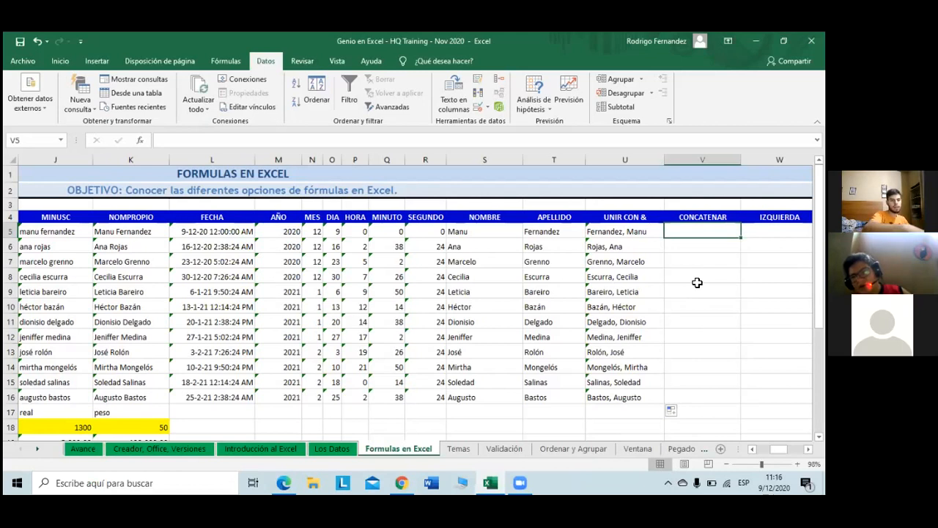
# Step: Enter =CONCATENAR(T5;", ";S5) in V5 to join surname, comma and first name
pyautogui.write('=')
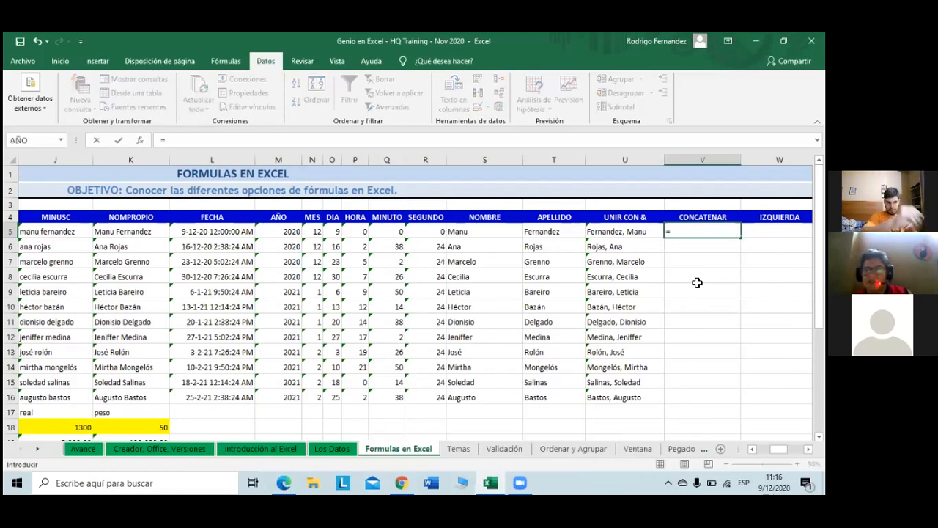
pyautogui.write('conca')
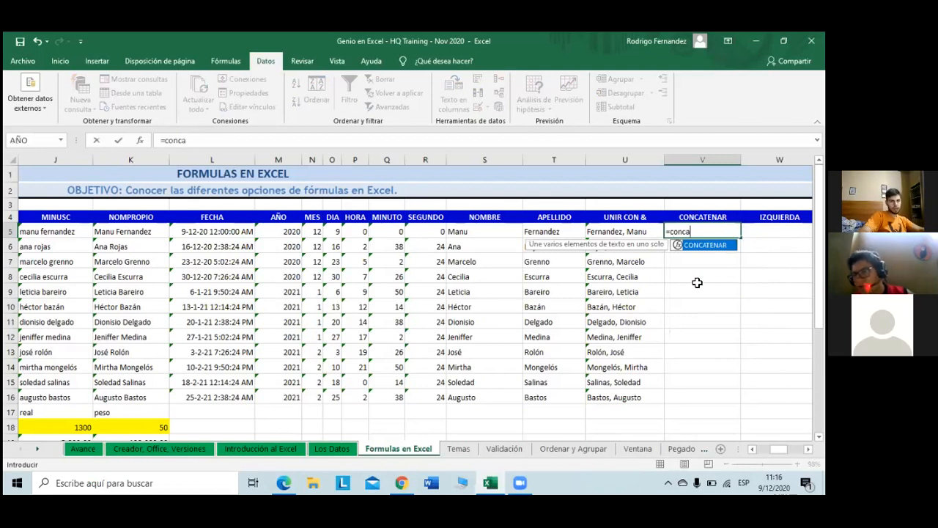
pyautogui.press('Tab')
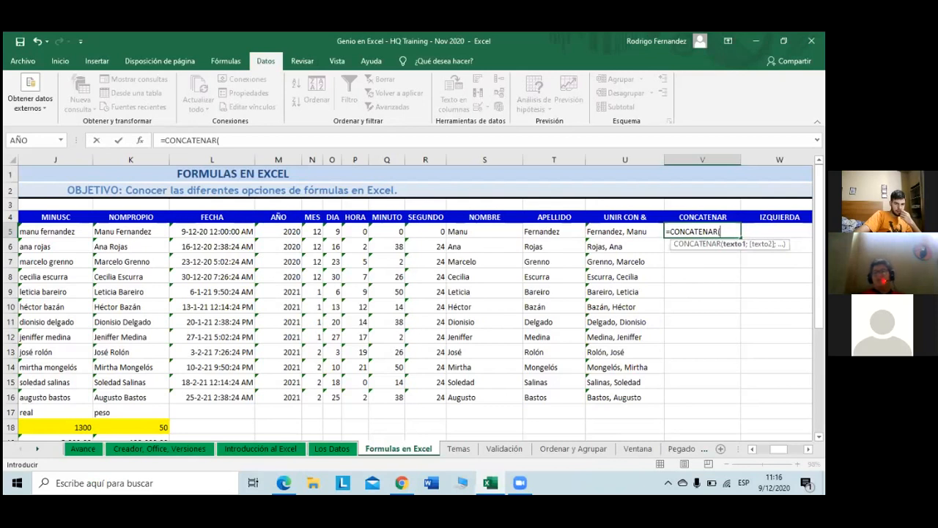
pyautogui.click(543, 233)
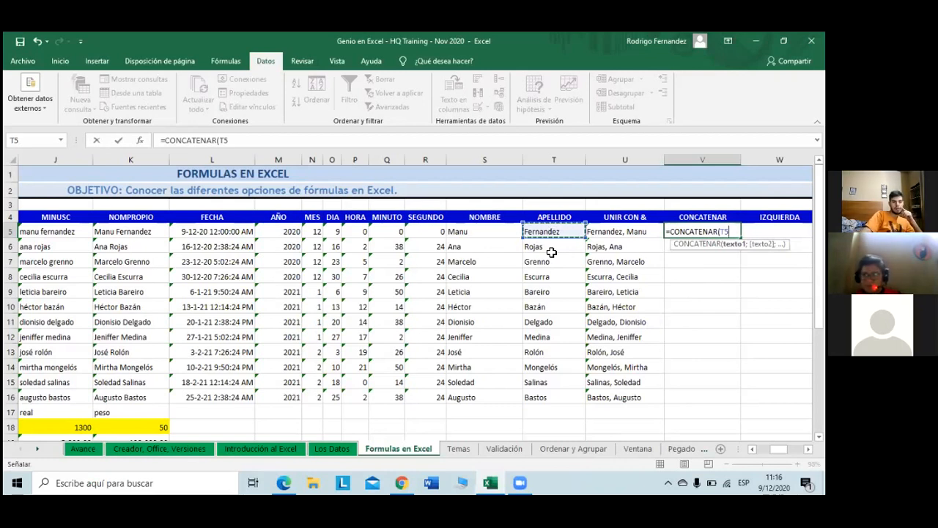
pyautogui.write(';')
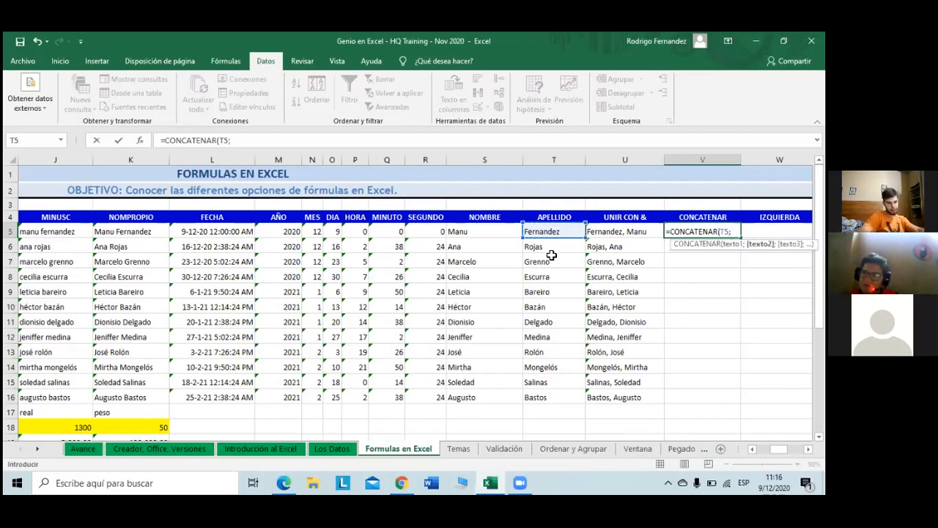
pyautogui.write('"')
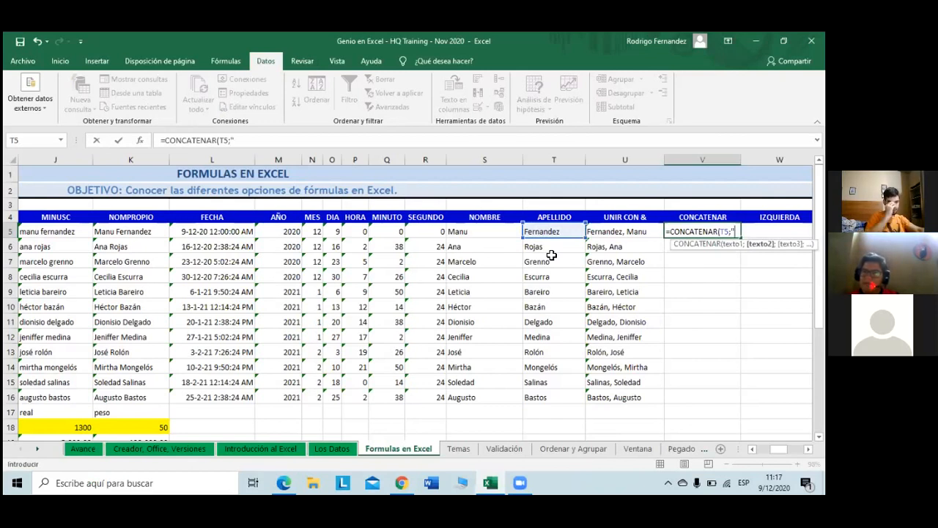
pyautogui.write(', ')
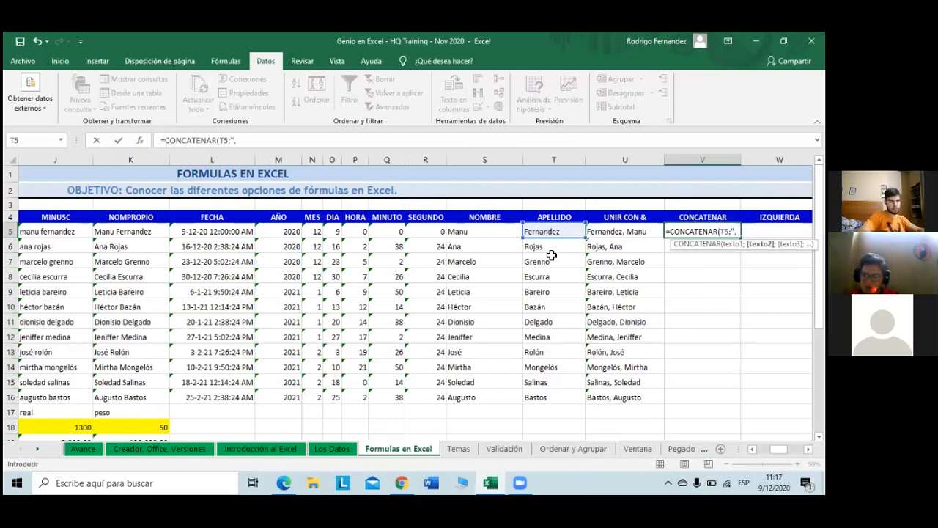
pyautogui.write('"')
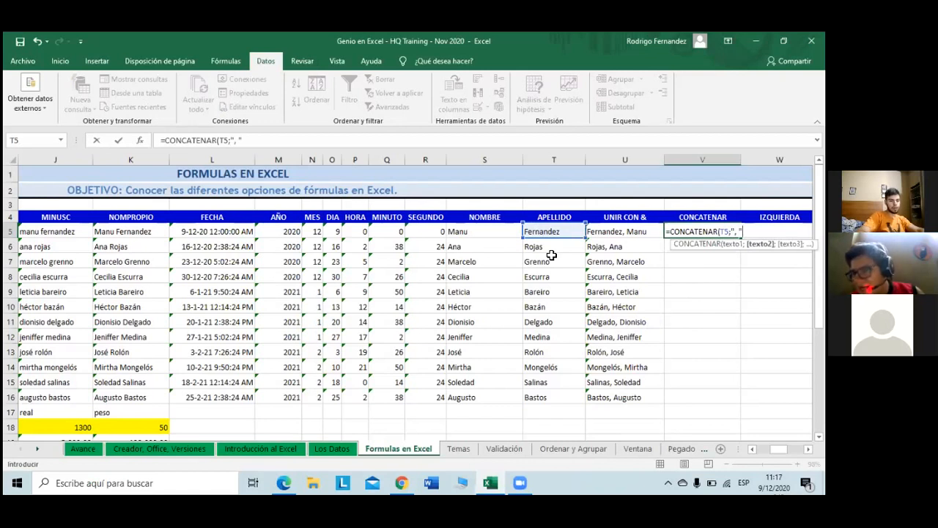
pyautogui.write(';')
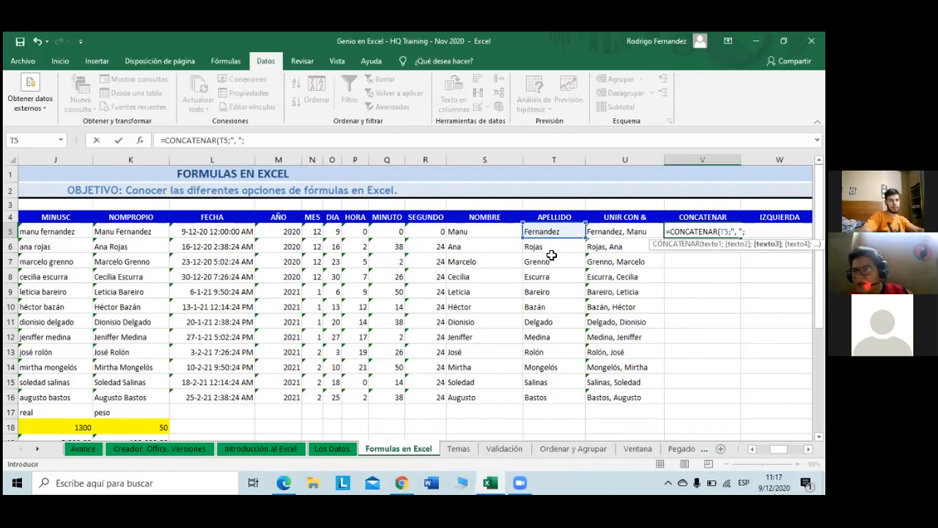
pyautogui.click(472, 232)
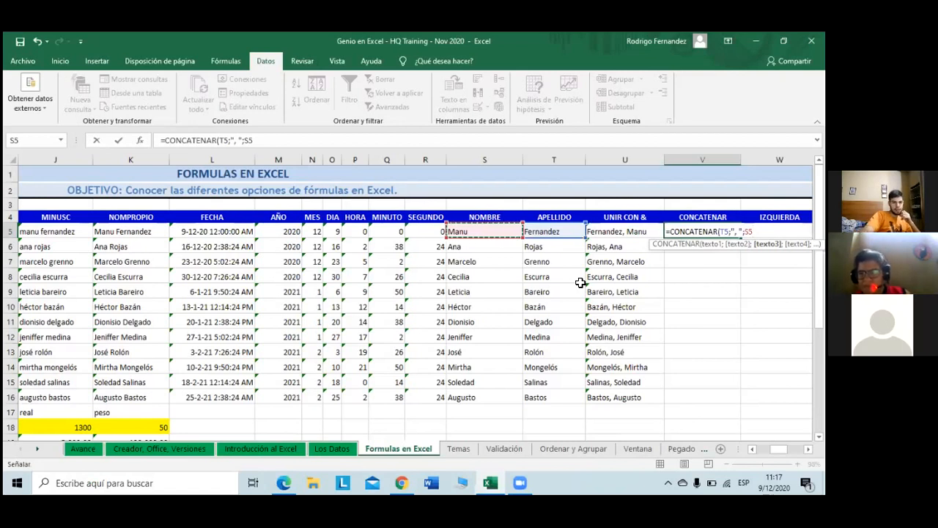
pyautogui.press('Return')
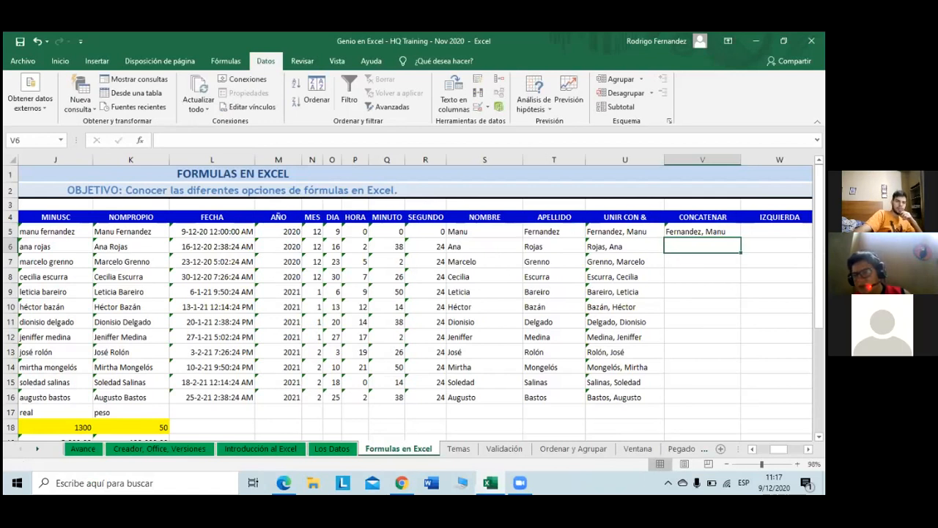
# Step: Fill the CONCATENAR formula from V5 down to V16
pyautogui.click(702, 232)
pyautogui.moveTo(741, 238); pyautogui.dragTo(741, 402)
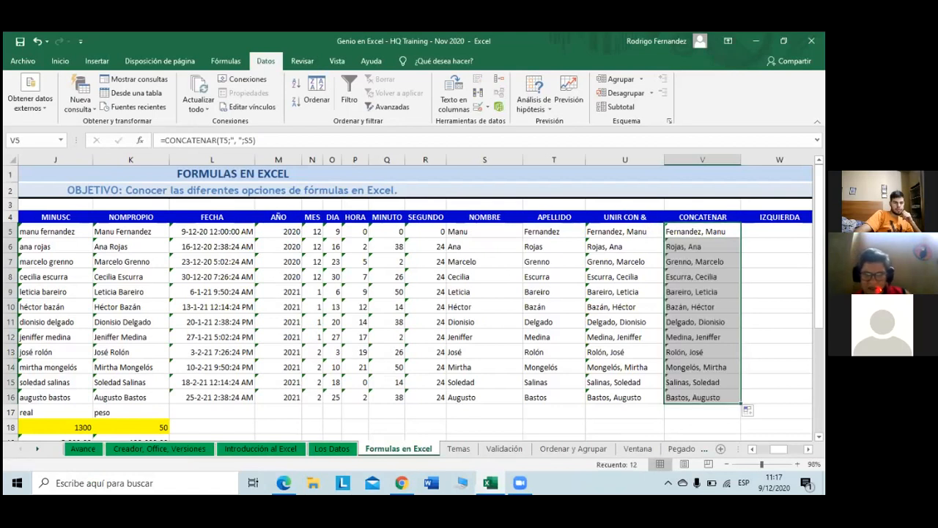
pyautogui.click(777, 352)
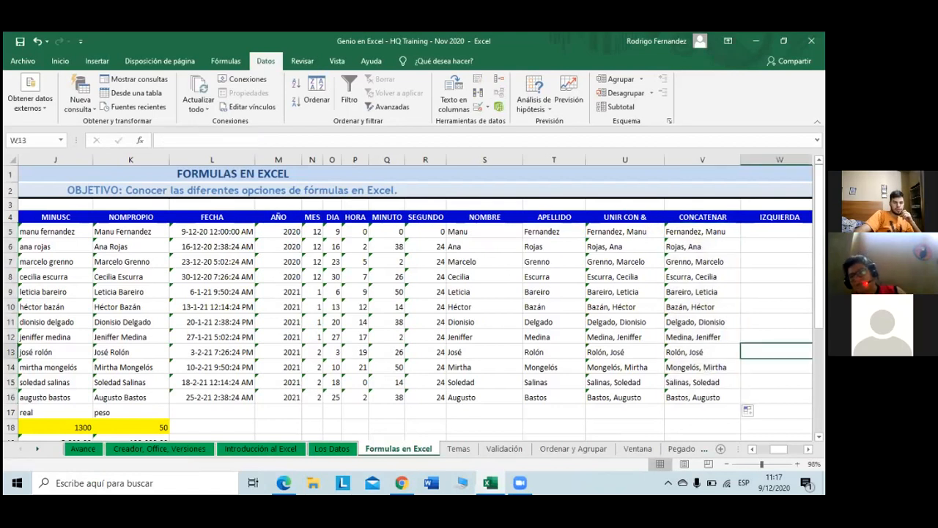
pyautogui.hscroll(1, 414, 297)
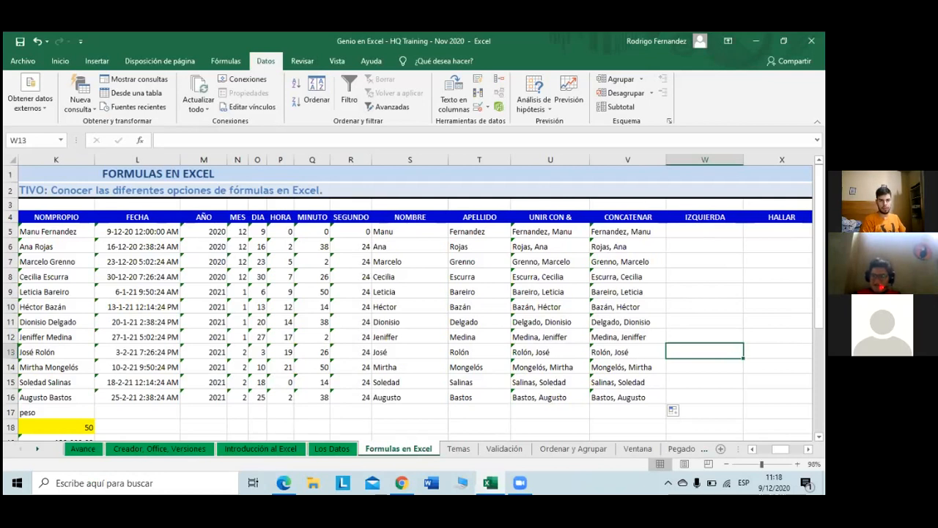
pyautogui.press('Up')
pyautogui.press('Up')
pyautogui.press('Up')
pyautogui.press('Up')
pyautogui.press('Up')
pyautogui.press('Up')
pyautogui.press('Up')
pyautogui.press('Up')
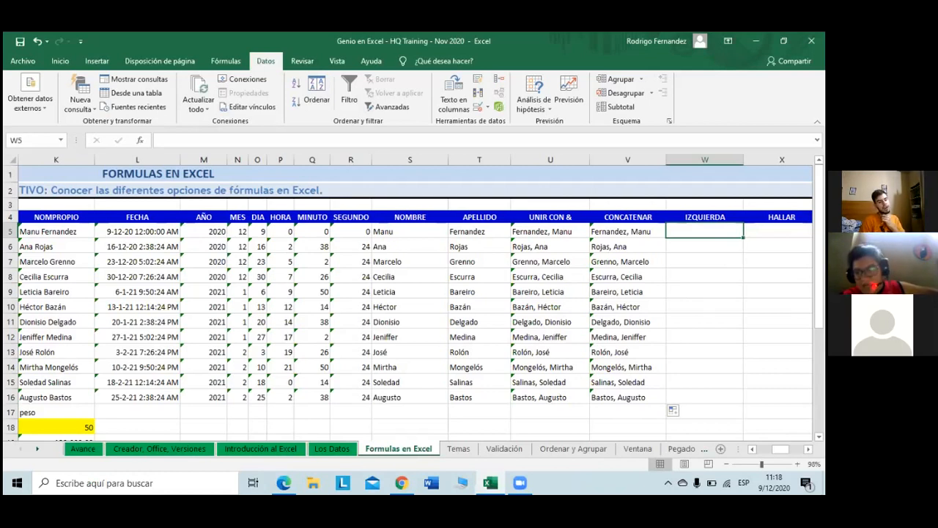
# Step: Enter =IZQUIERDA(V5;9) in W5 to take the first nine characters
pyautogui.write('=')
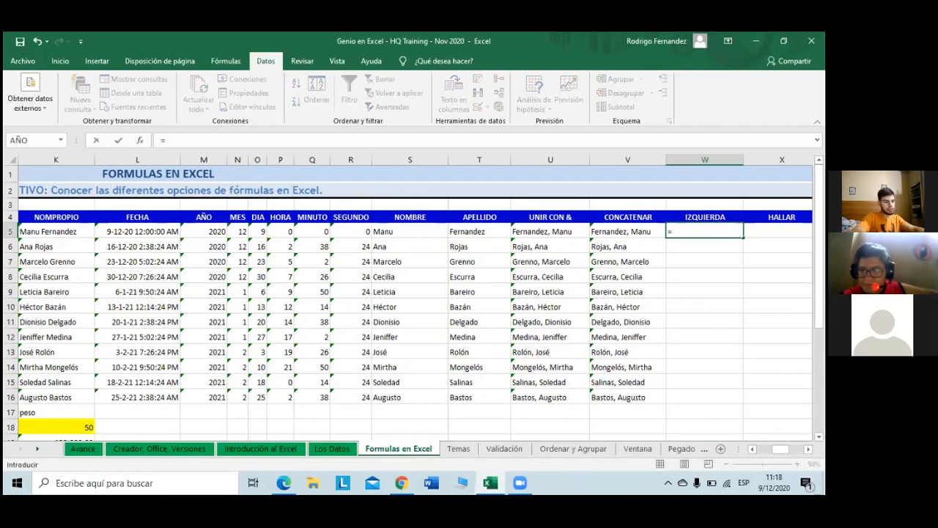
pyautogui.write('iz')
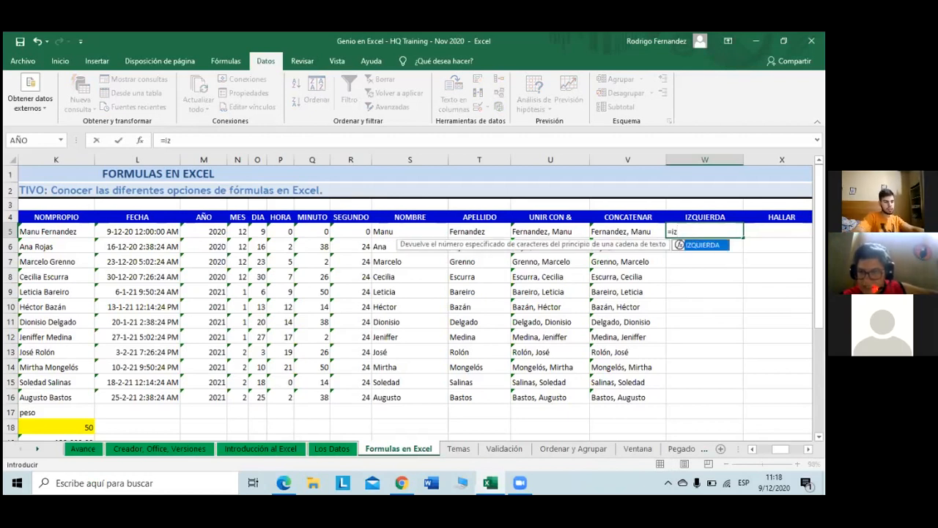
pyautogui.press('Tab')
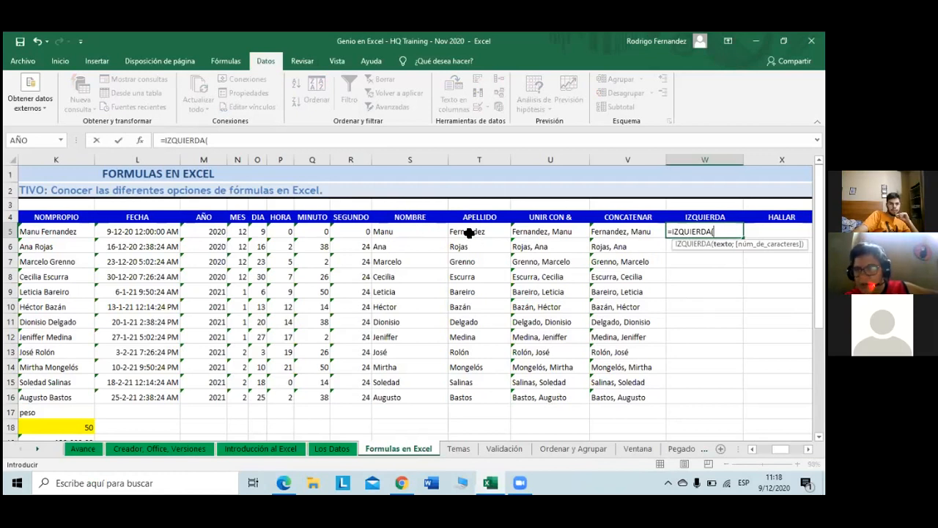
pyautogui.click(619, 227)
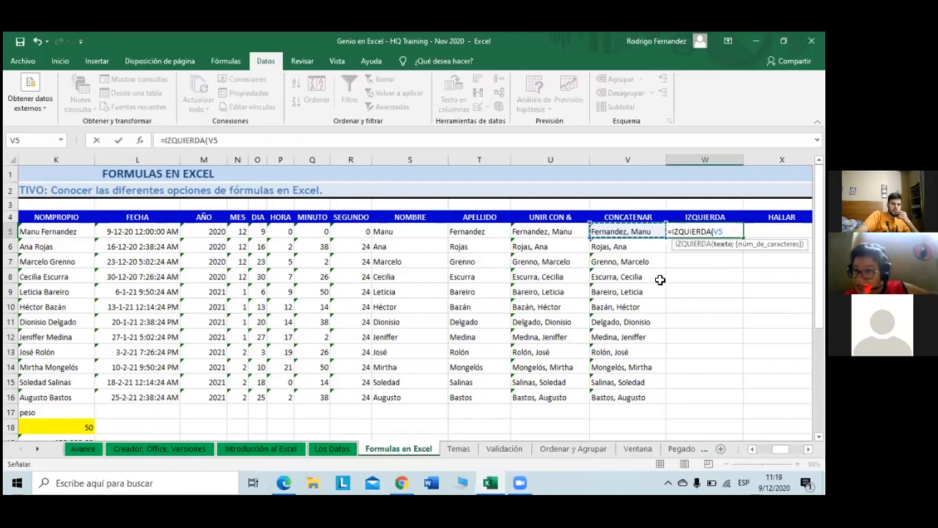
pyautogui.write(';')
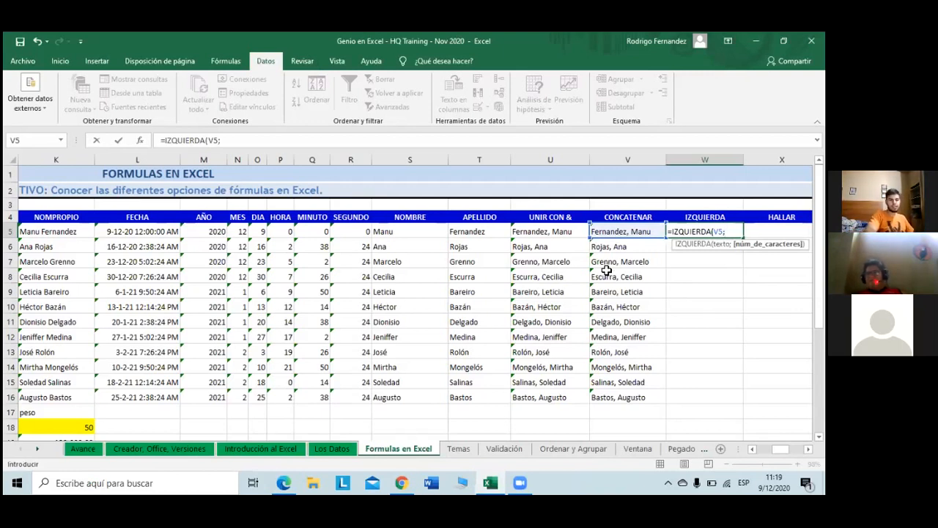
pyautogui.write('9')
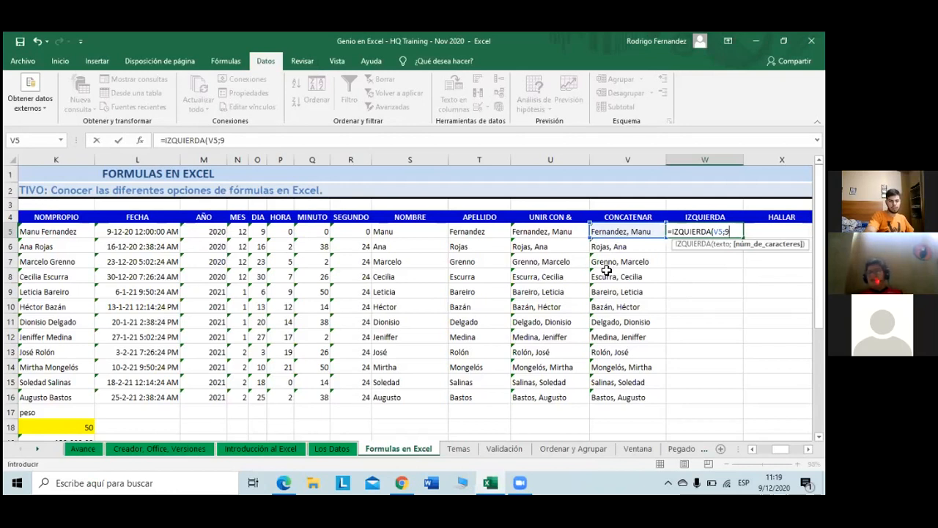
pyautogui.press('Return')
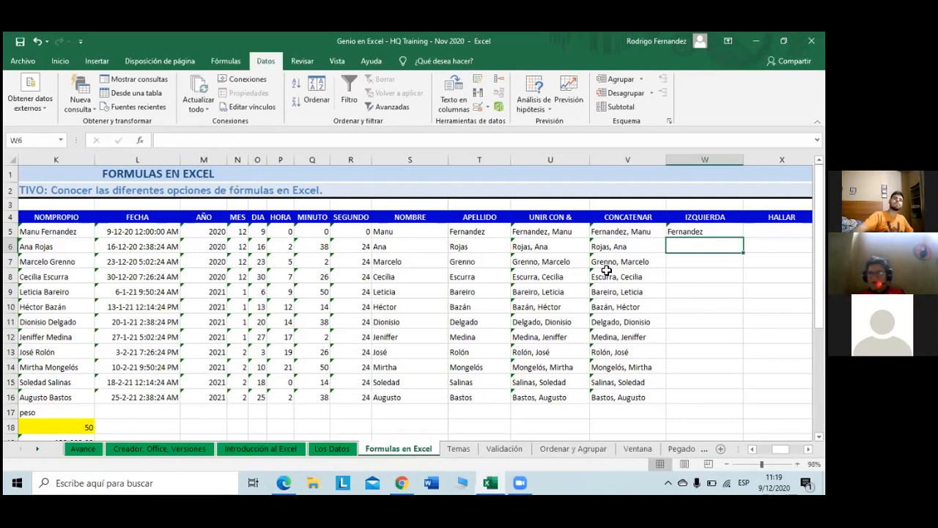
# Step: Copy W5's IZQUIERDA formula down column W
pyautogui.click(699, 228)
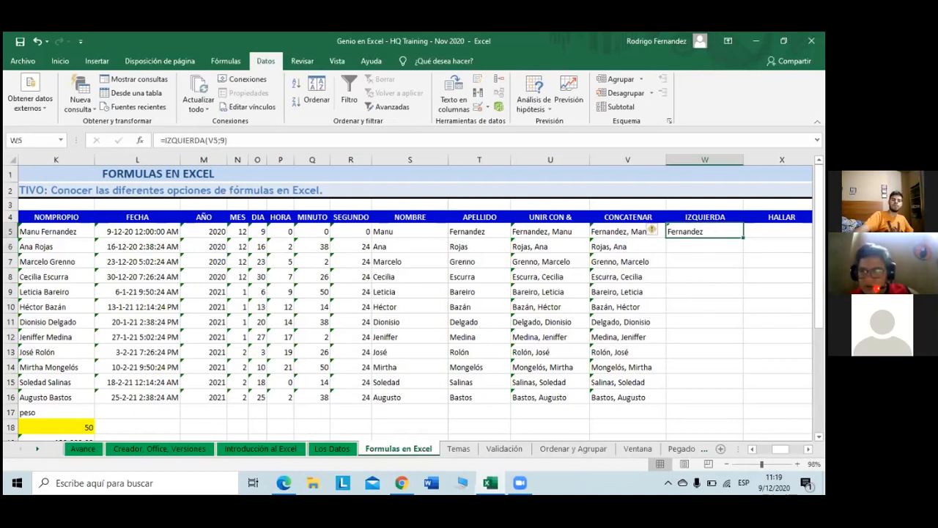
pyautogui.doubleClick(744, 238)
pyautogui.moveTo(744, 237); pyautogui.dragTo(743, 439)
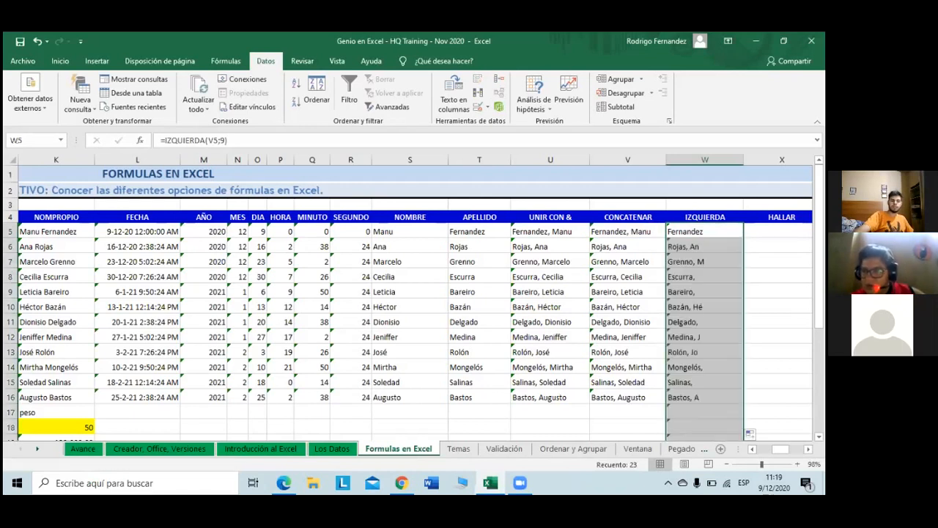
# Step: Inspect the stray IZQUIERDA formula spilled into W17 without changing it
pyautogui.scroll(-3, 410, 300)
pyautogui.scroll(2, 410, 301)
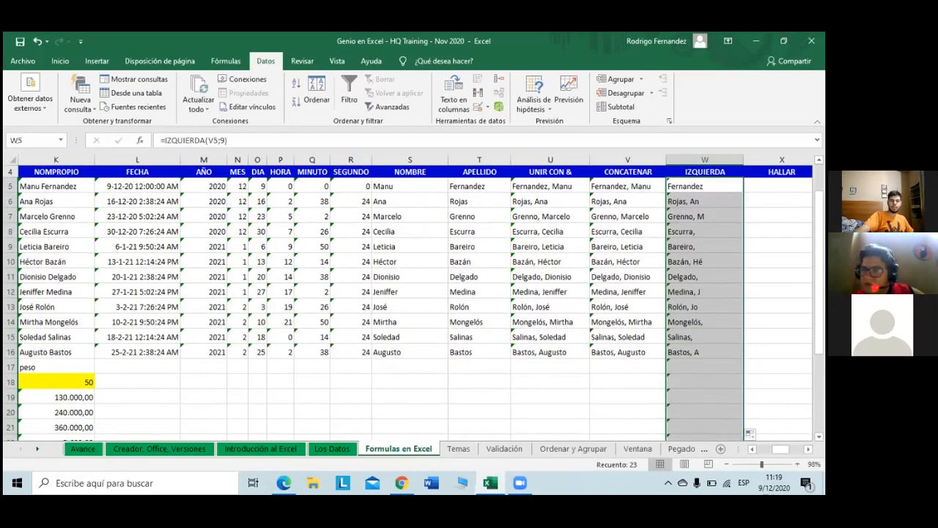
pyautogui.doubleClick(682, 365)
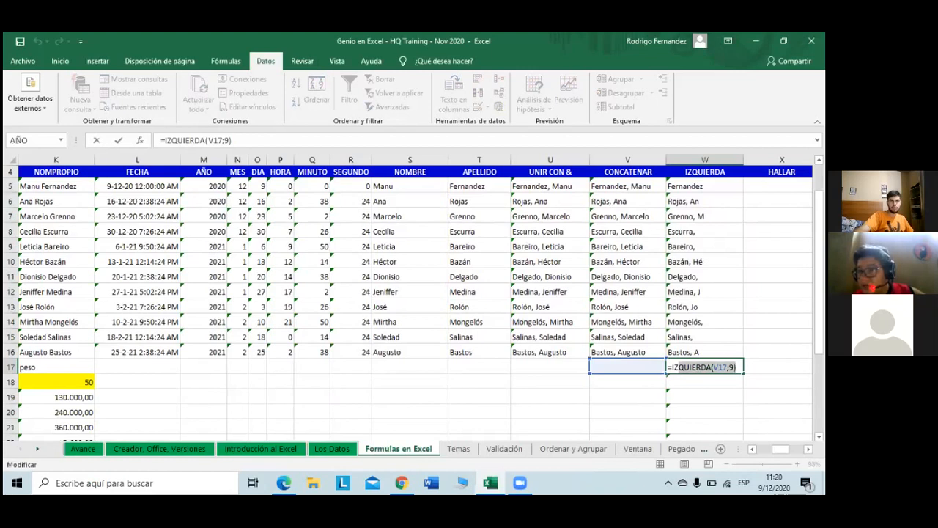
pyautogui.press('Escape')
pyautogui.press('Up')
pyautogui.press('Right')
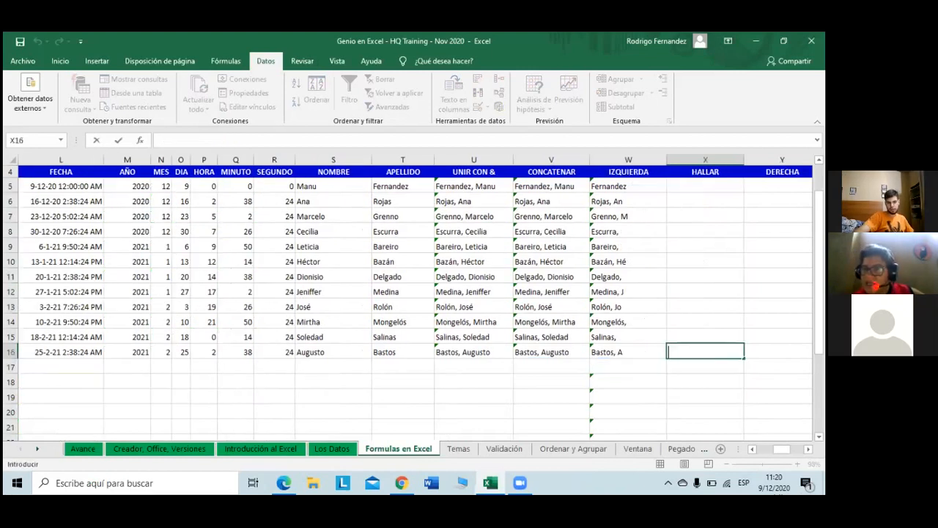
pyautogui.press('Left')
pyautogui.press('Down')
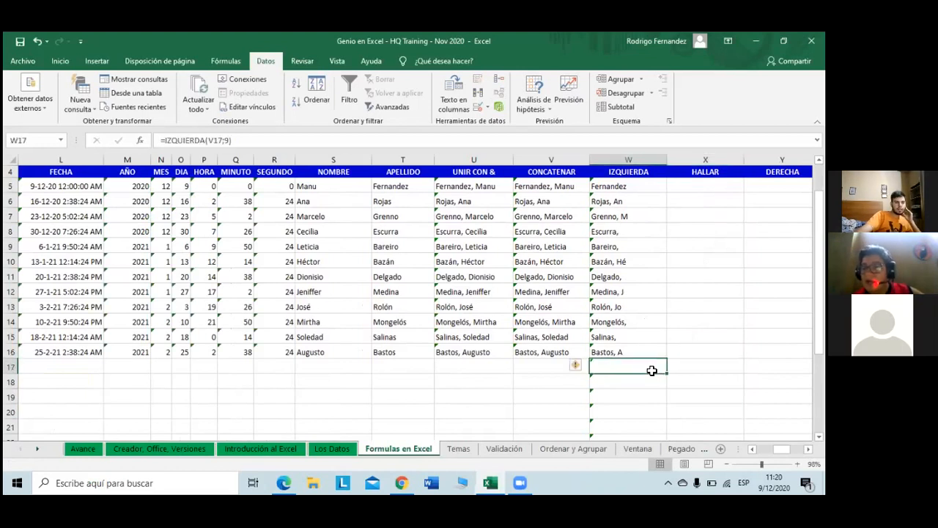
# Step: Delete the extra column W formulas below row 16 and reselect W5
pyautogui.moveTo(651, 371); pyautogui.dragTo(642, 425)
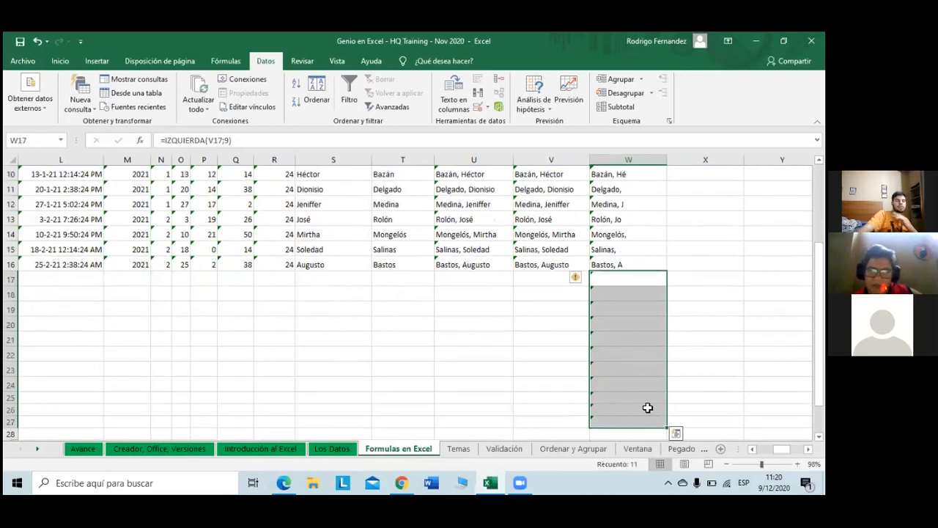
pyautogui.press('Delete')
pyautogui.scroll(3, 647, 407)
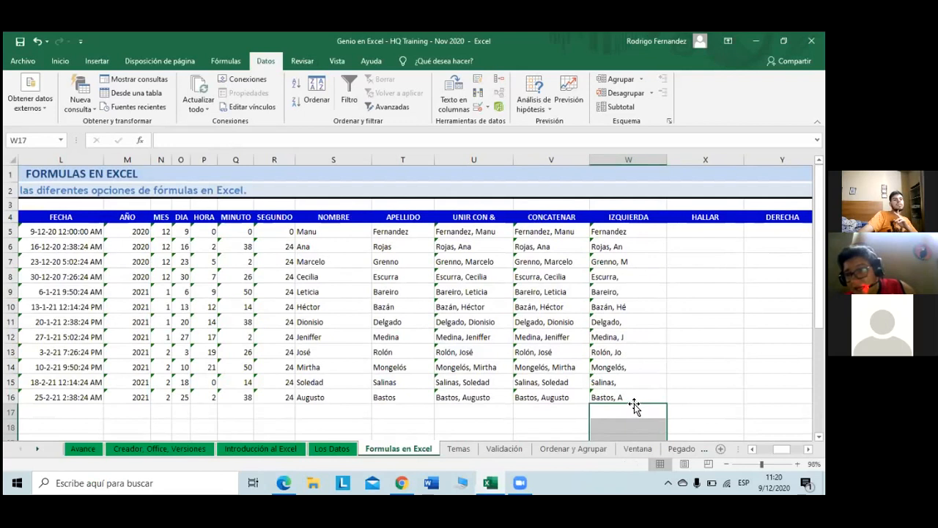
pyautogui.click(693, 357)
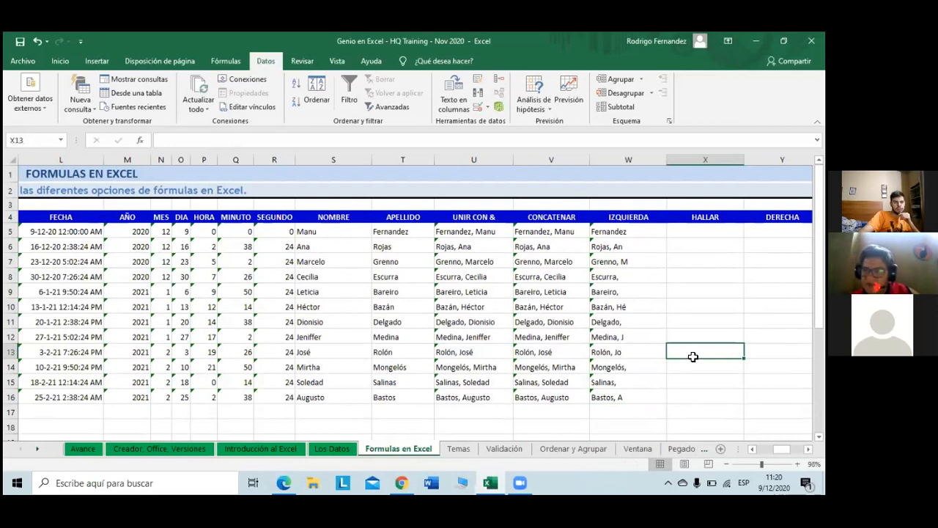
pyautogui.click(641, 235)
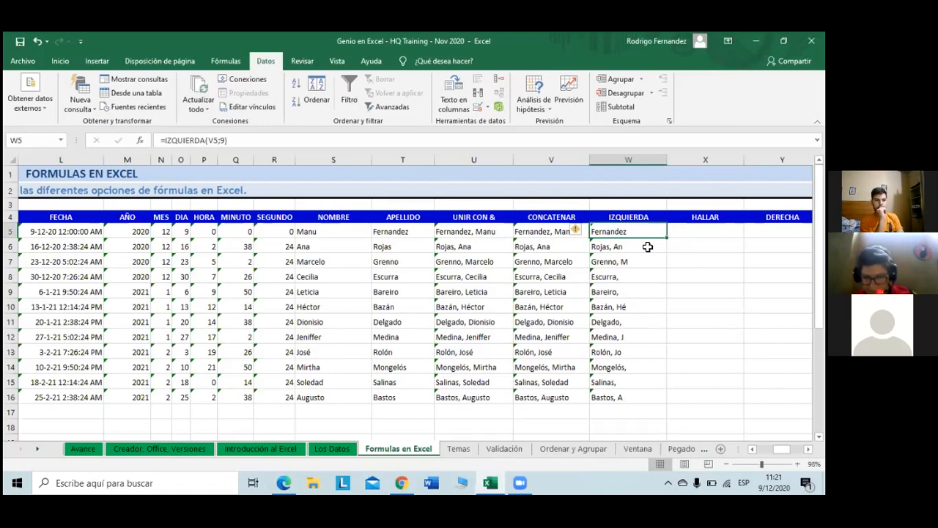
# Step: Enter =HALLAR(",";V5;1) in X5, returning the comma position 10
pyautogui.press('Right')
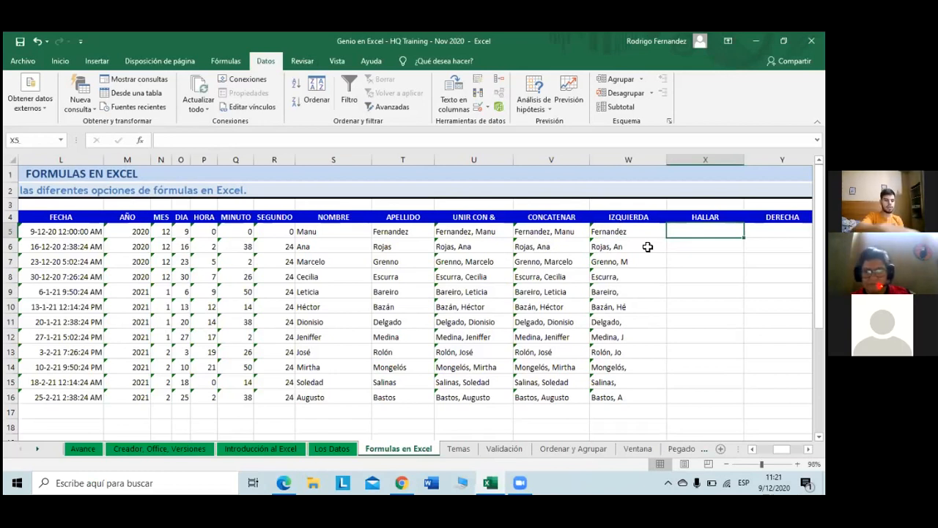
pyautogui.write('=ha')
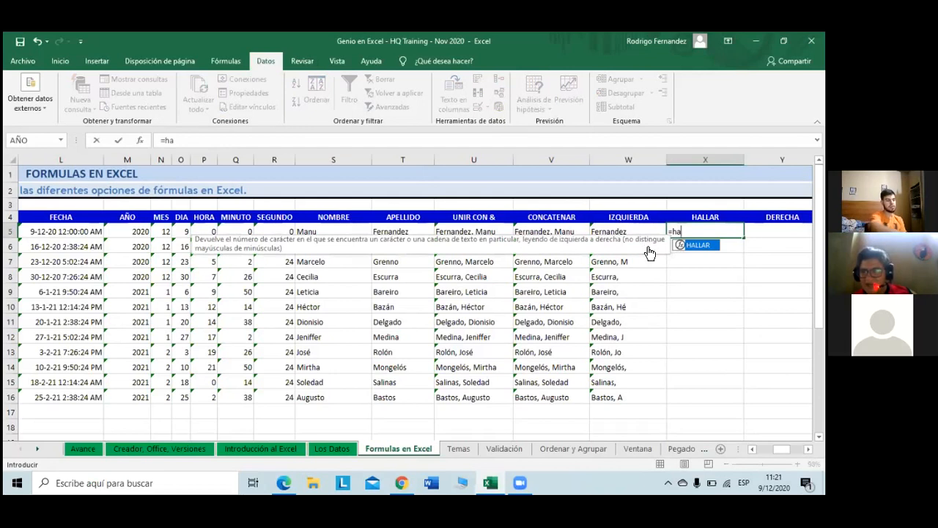
pyautogui.press('Tab')
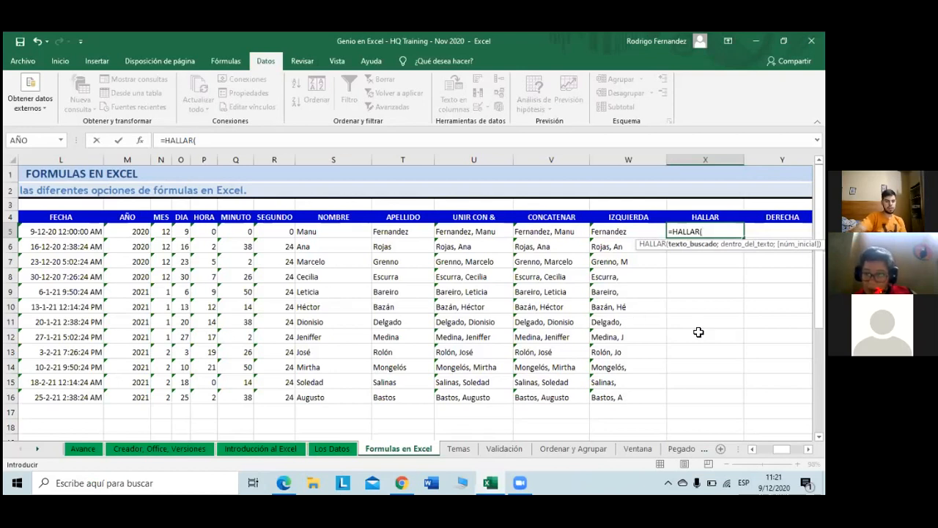
pyautogui.write('"')
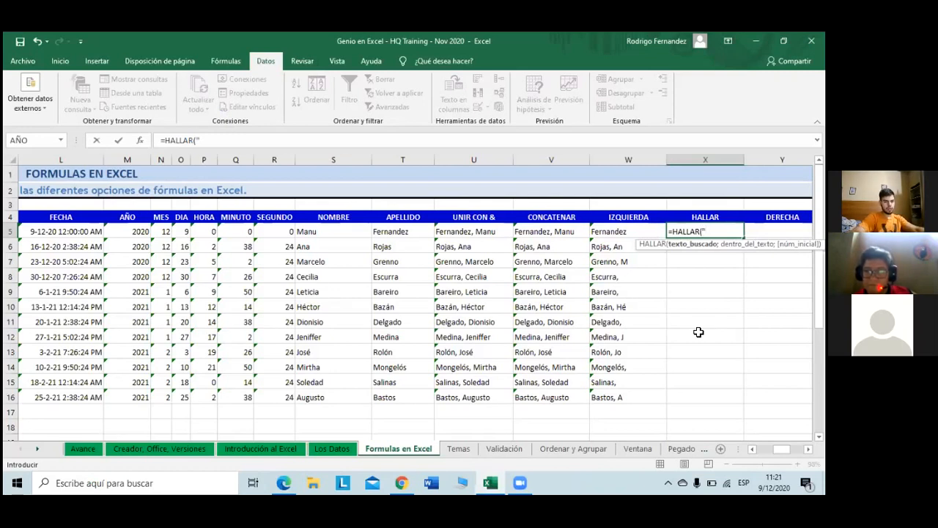
pyautogui.write(',')
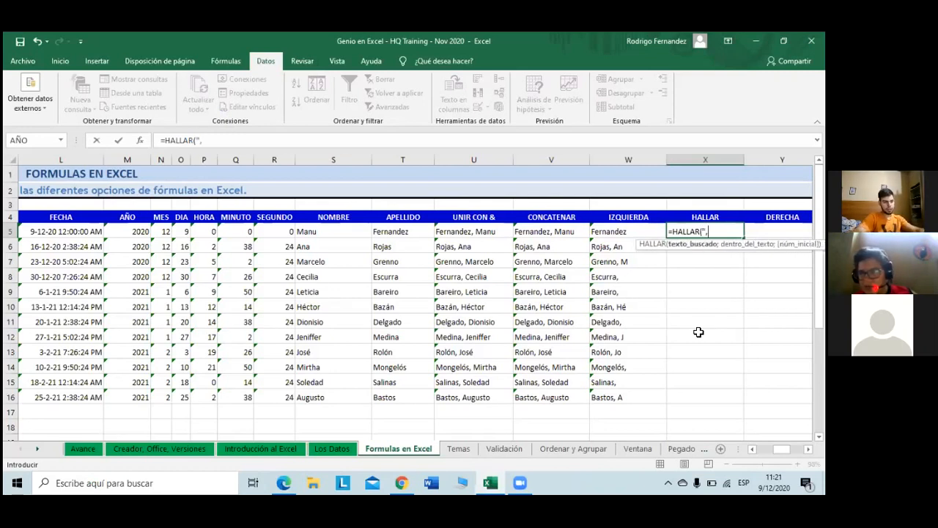
pyautogui.write('"')
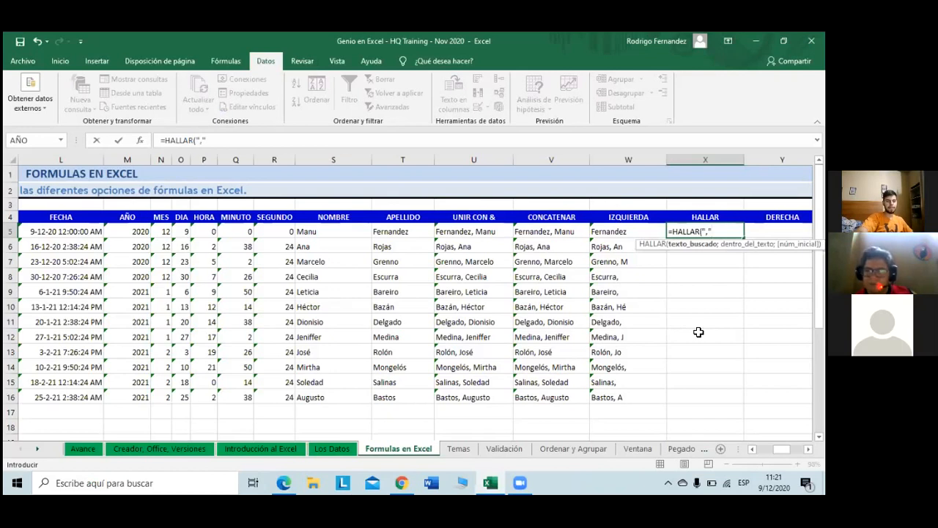
pyautogui.write(';')
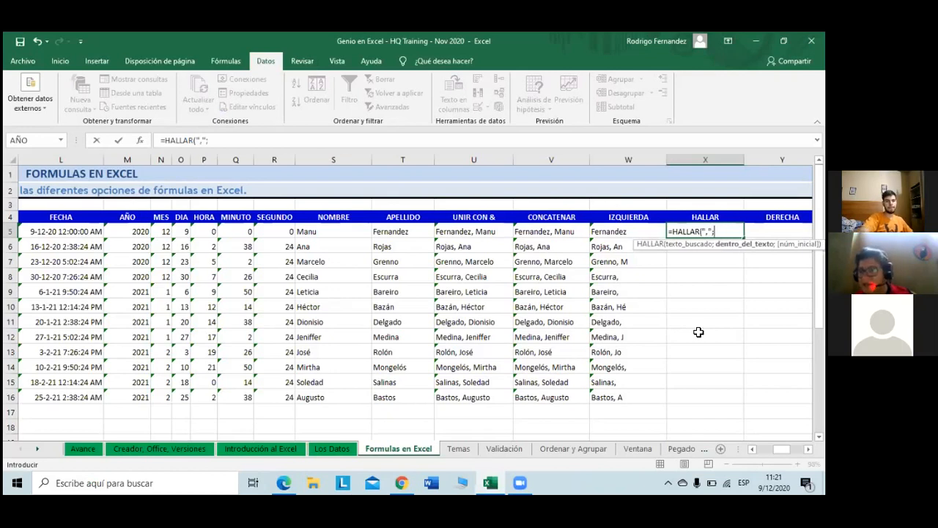
pyautogui.click(571, 234)
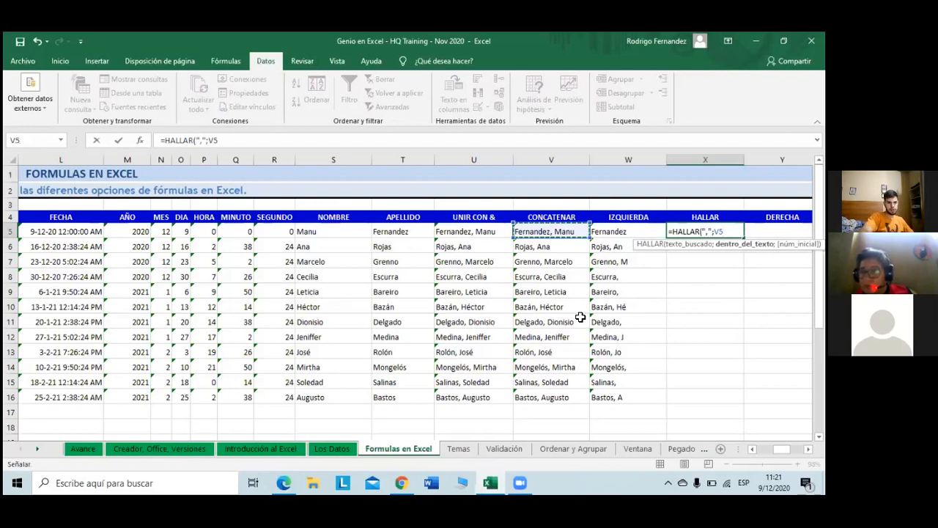
pyautogui.write(';')
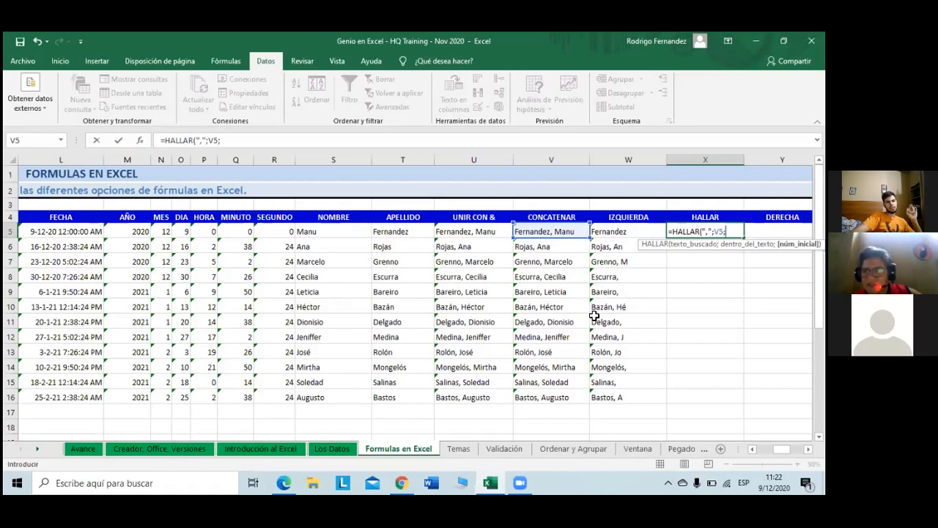
pyautogui.write('1')
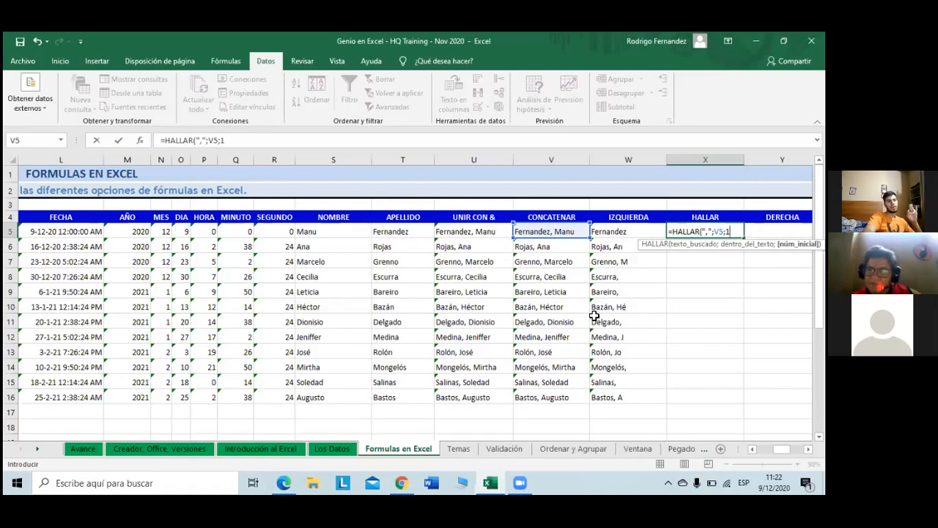
pyautogui.press('Return')
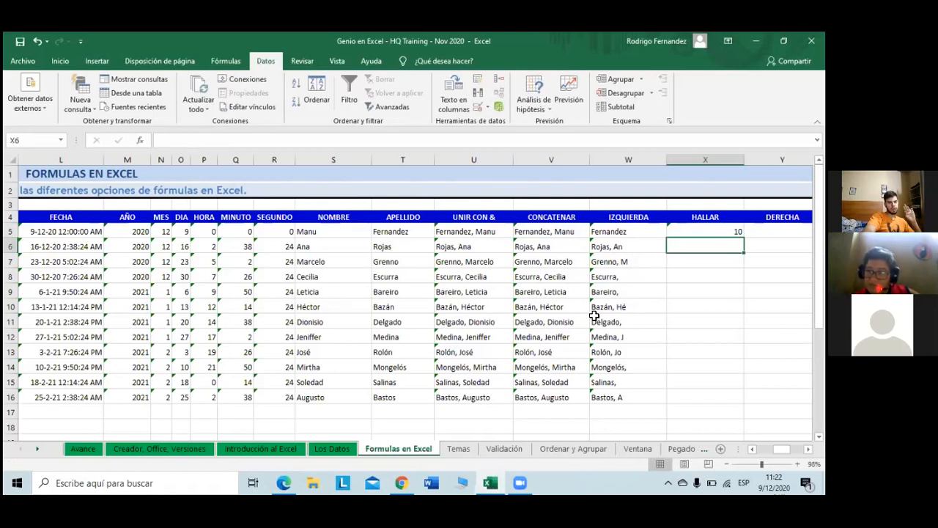
# Step: Fill X5's HALLAR formula down to X16, giving comma positions from 6 to 10
pyautogui.click(692, 232)
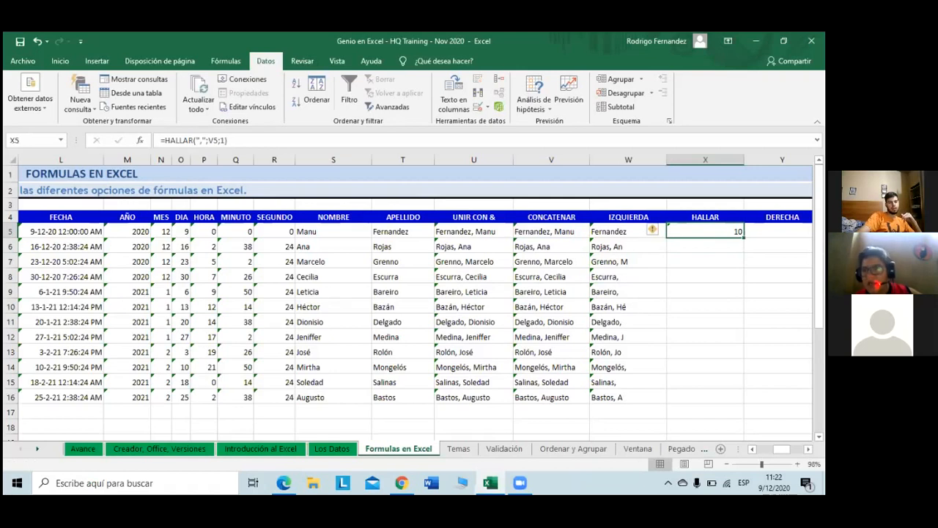
pyautogui.moveTo(744, 235); pyautogui.dragTo(743, 403)
pyautogui.click(701, 396)
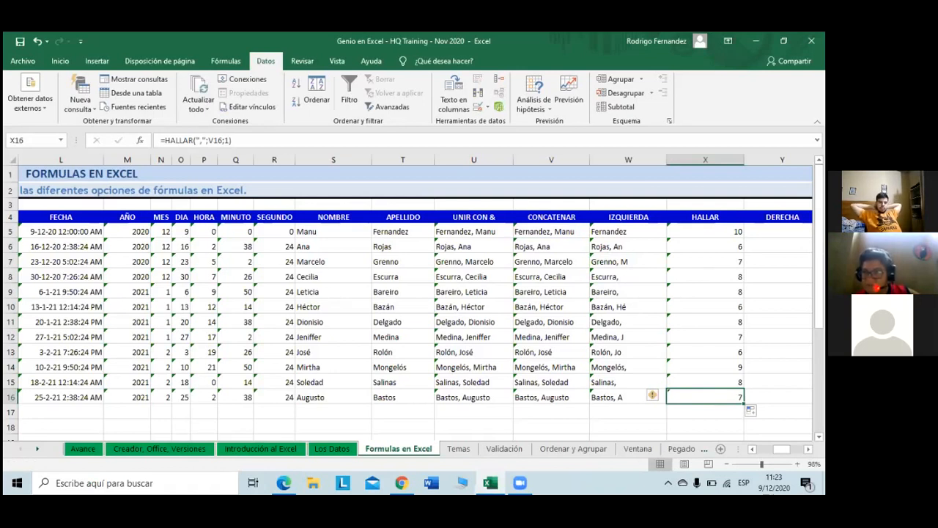
pyautogui.click(641, 232)
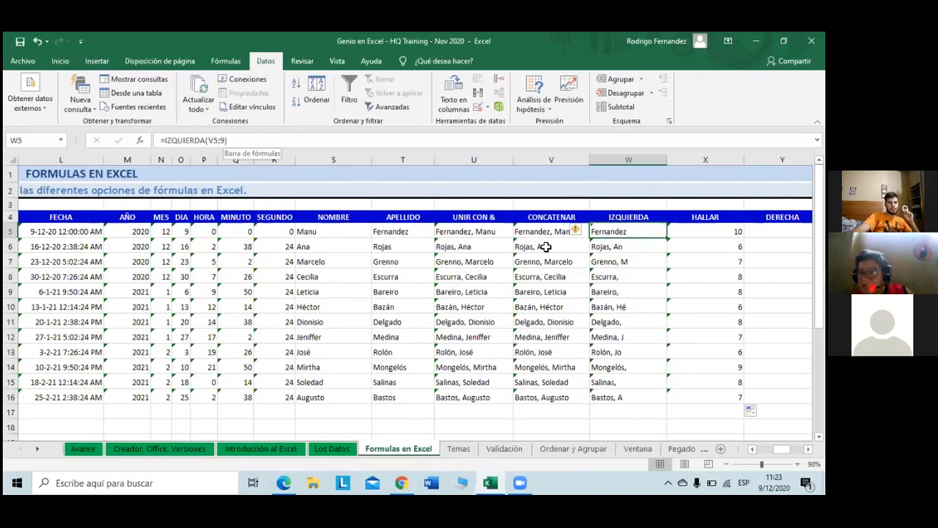
# Step: Rewrite W5's formula as =IZQUIERDA(V5;X5-1) so it shows only Fernandez
pyautogui.press('F2')
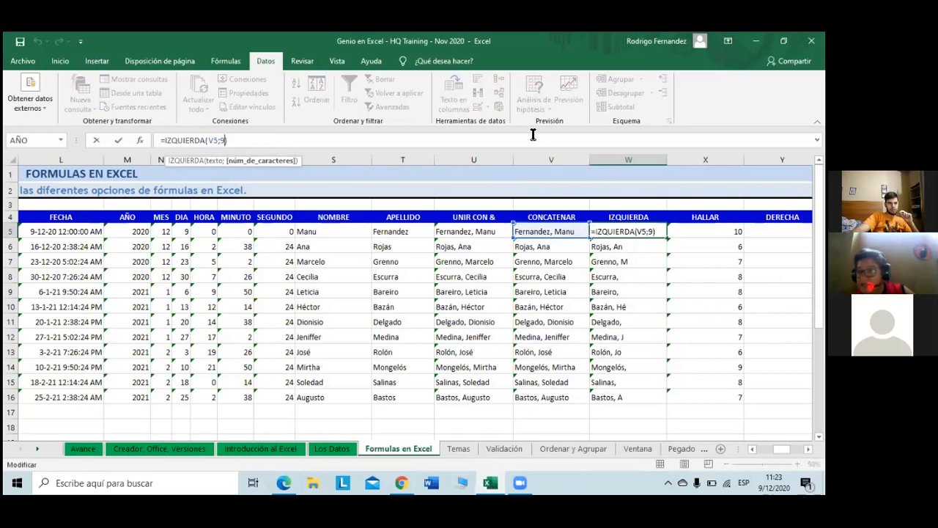
pyautogui.press('Home')
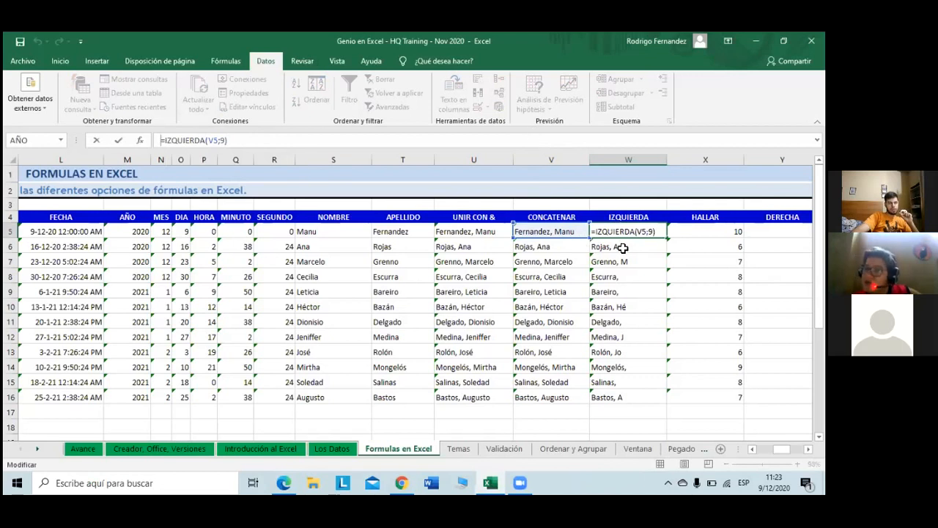
pyautogui.write('=')
pyautogui.click(630, 202)
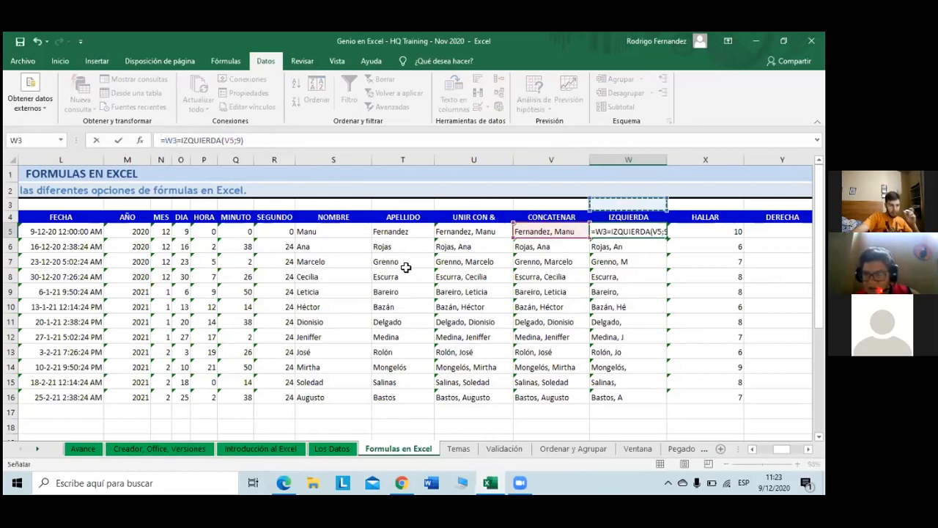
pyautogui.click(562, 232)
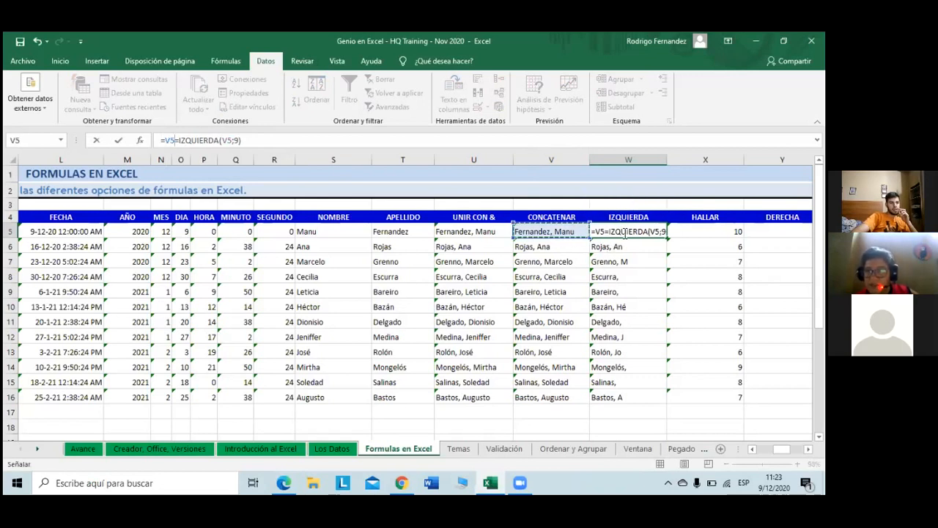
pyautogui.press('BackSpace')
pyautogui.press('BackSpace')
pyautogui.press('BackSpace')
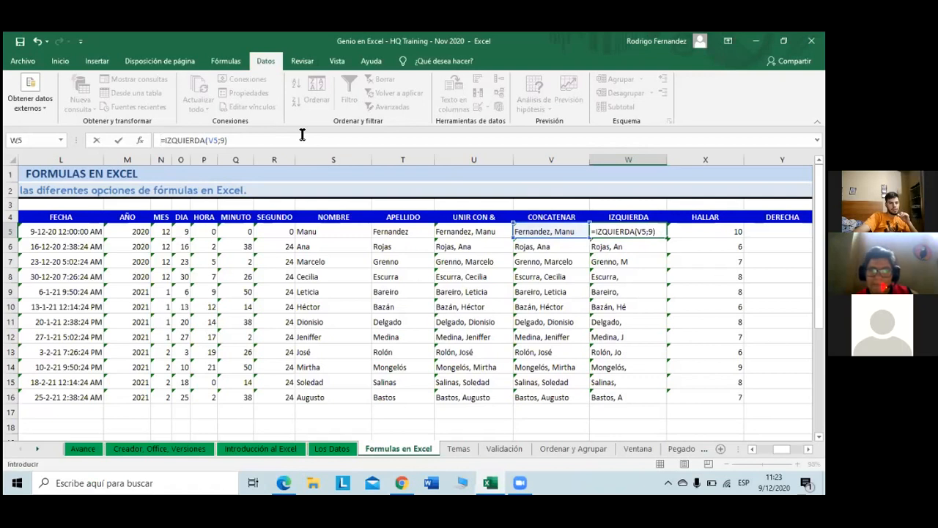
pyautogui.click(246, 142)
pyautogui.press('Left')
pyautogui.press('BackSpace')
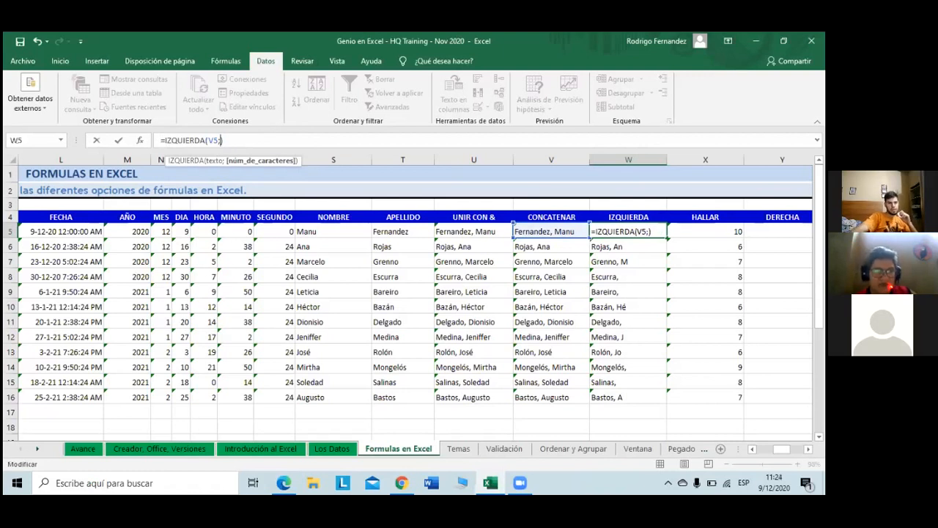
pyautogui.click(705, 231)
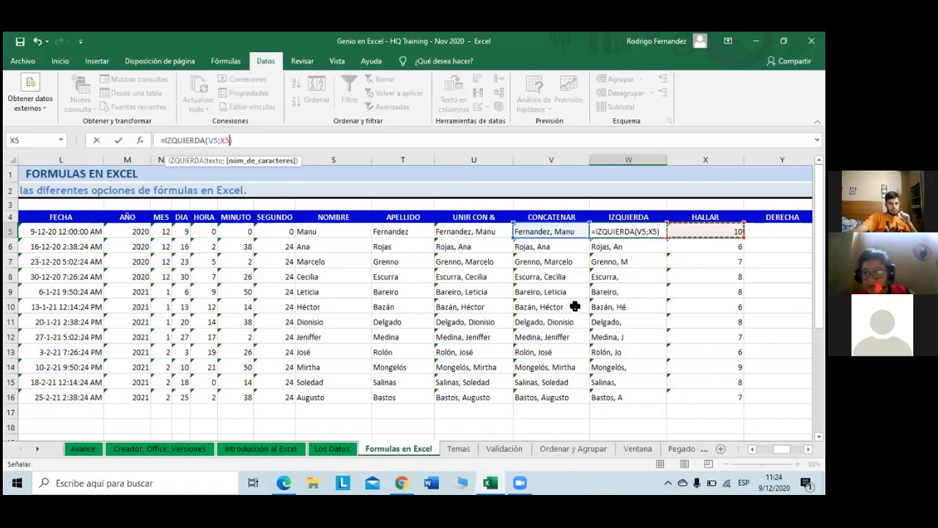
pyautogui.write('-')
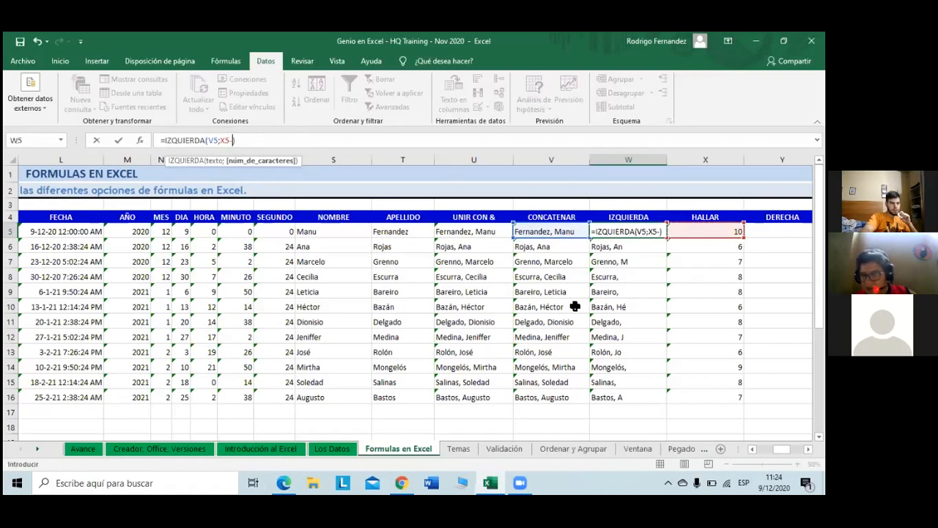
pyautogui.write('1')
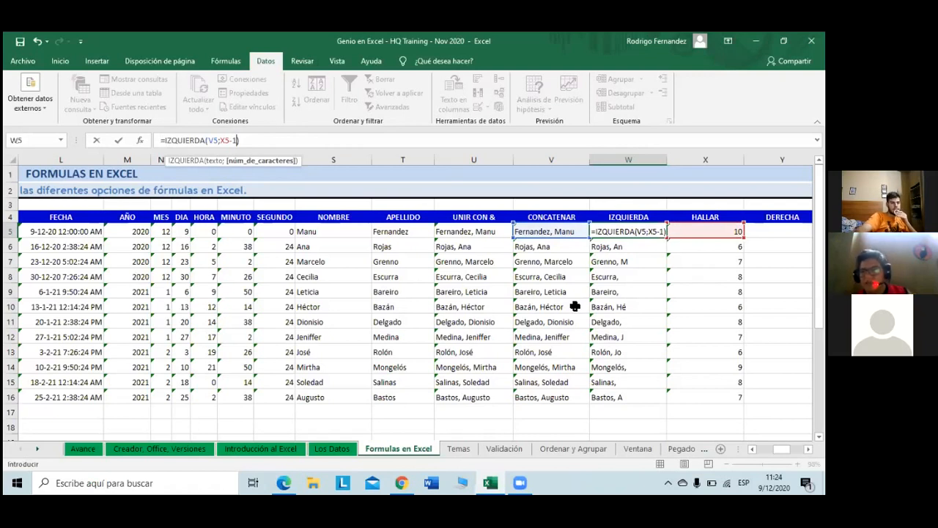
pyautogui.press('Return')
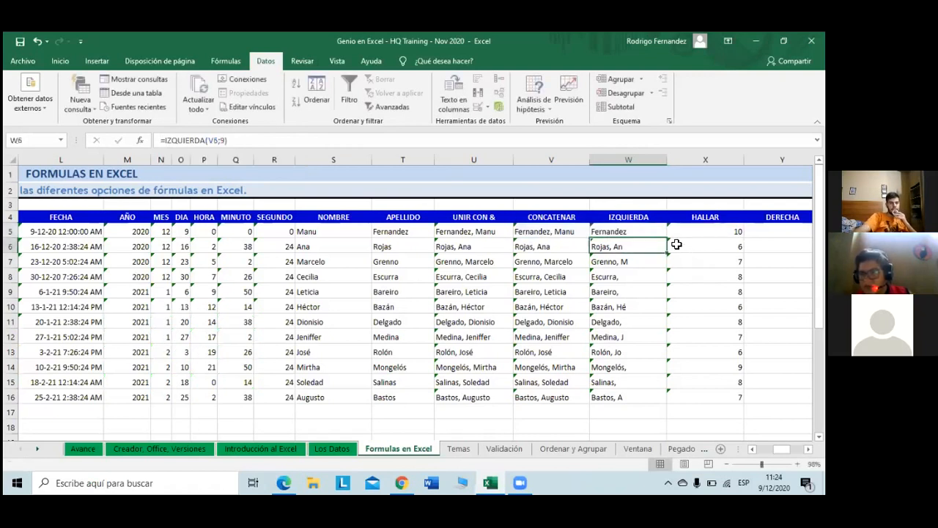
# Step: Fill W5's =IZQUIERDA(V5;X5-1) down to W16 so each row lists only its surname
pyautogui.click(639, 232)
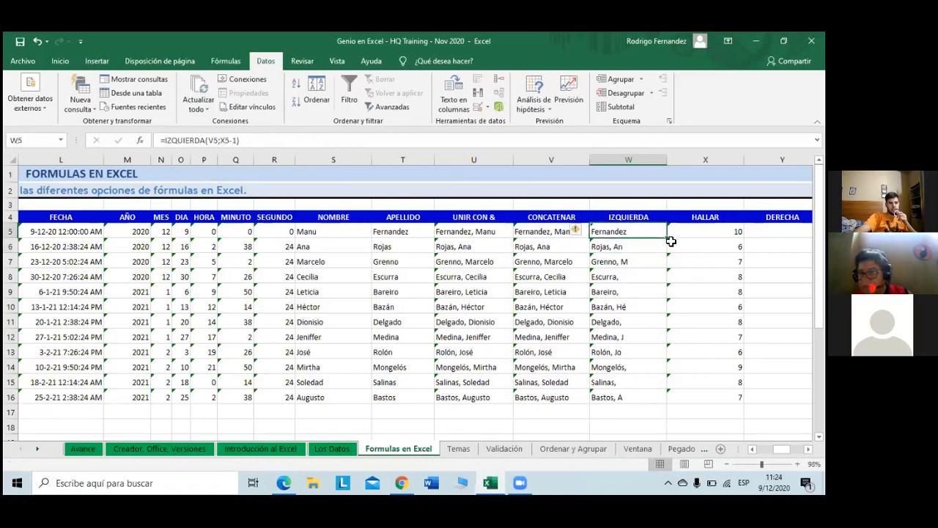
pyautogui.moveTo(666, 239)
pyautogui.mouseDown()
pyautogui.moveTo(643, 327)
pyautogui.moveTo(651, 399)
pyautogui.mouseUp()
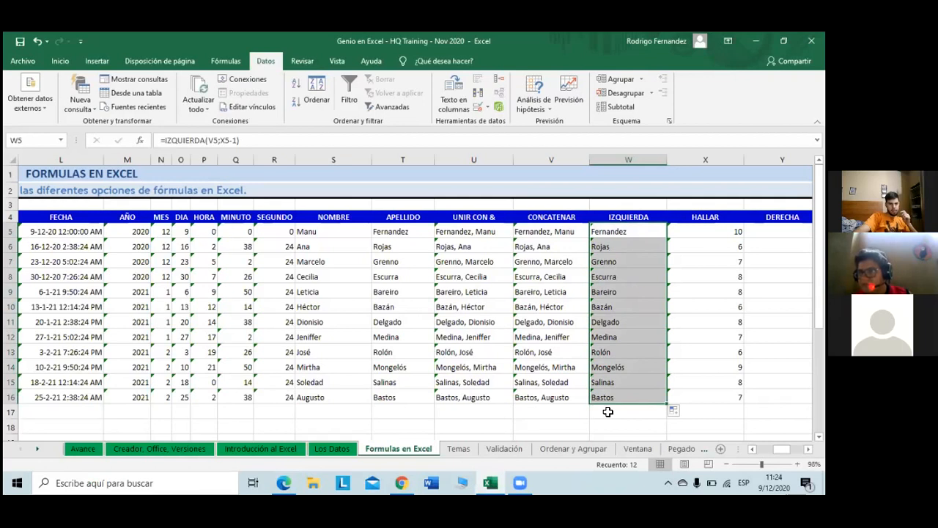
pyautogui.click(608, 412)
pyautogui.scroll(-1, 693, 367)
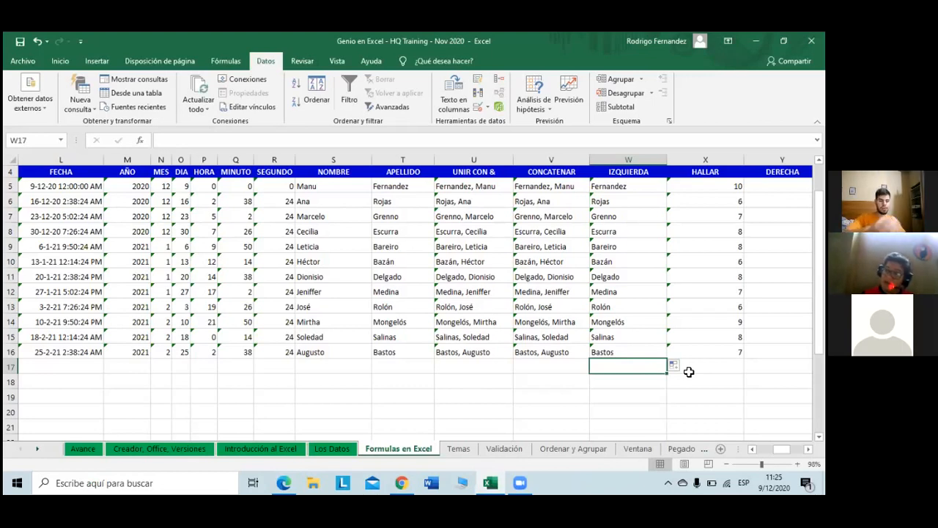
pyautogui.press('Right')
pyautogui.press('Right')
pyautogui.press('Right')
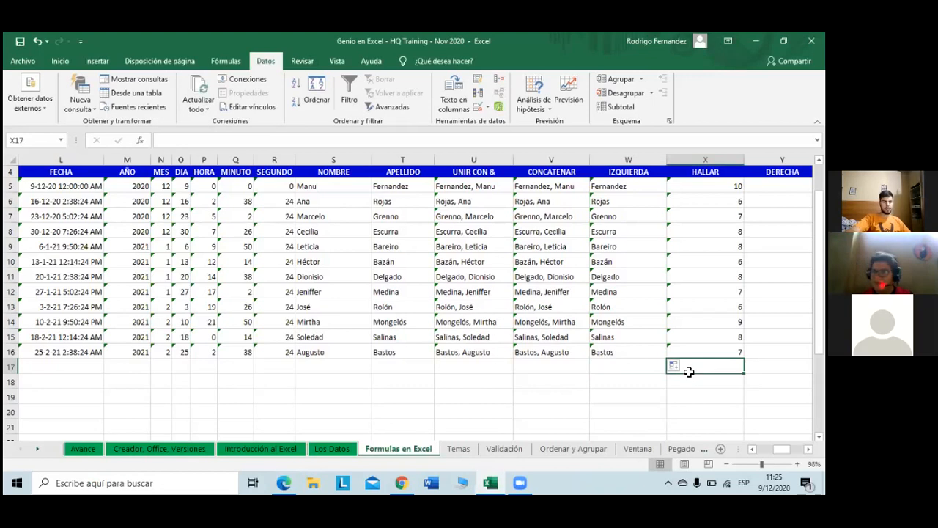
pyautogui.press('Right')
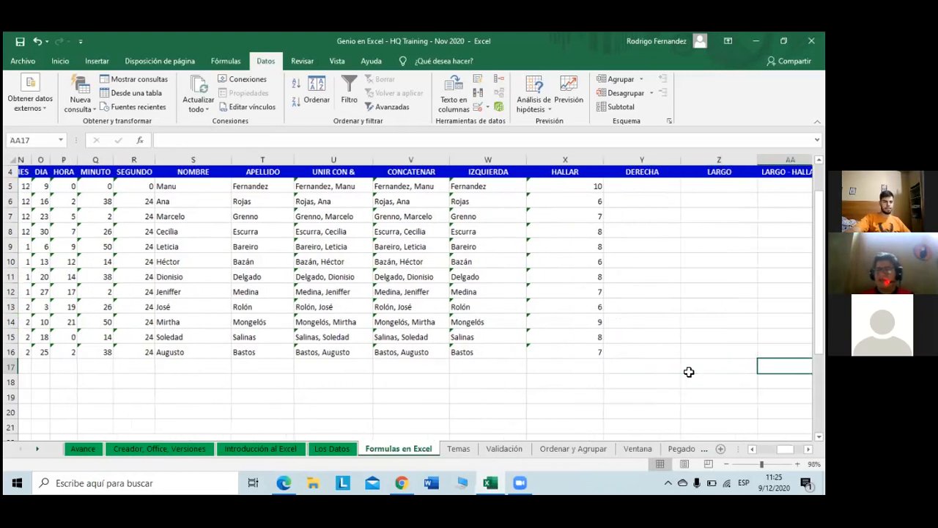
# Step: Enter =DERECHA(V5;4) in Y5 to return the last four characters of the joined name
pyautogui.click(652, 184)
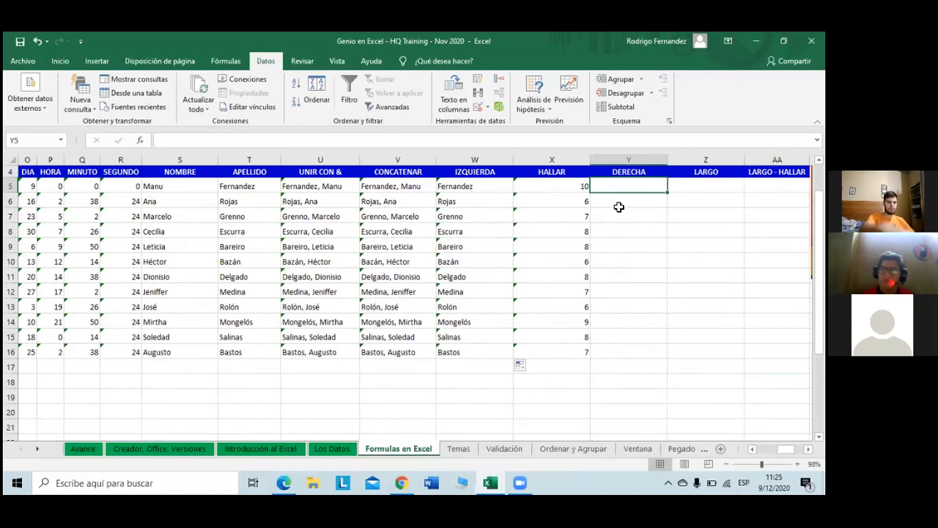
pyautogui.write('=')
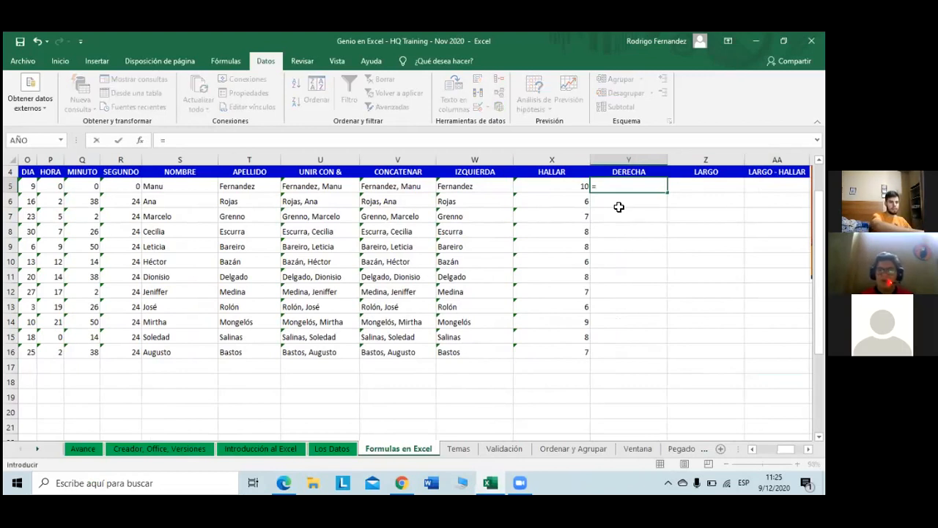
pyautogui.write('der')
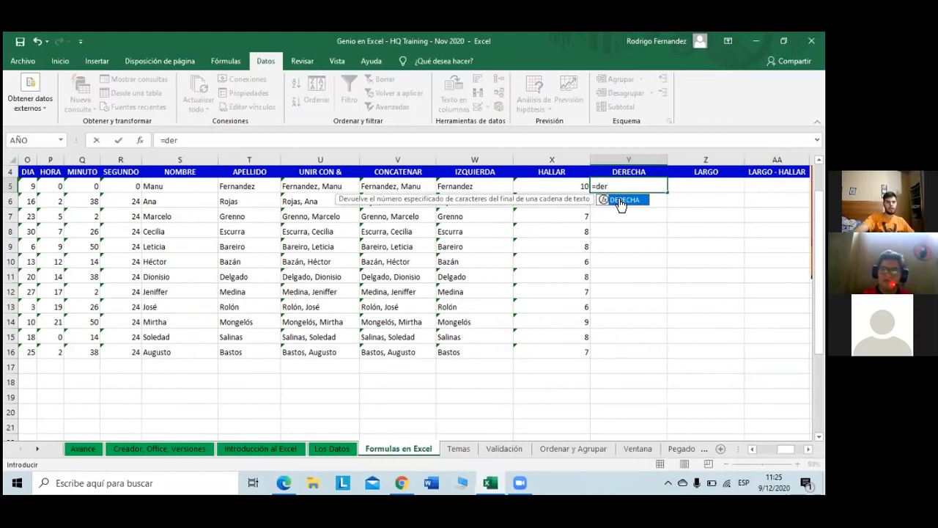
pyautogui.press('Tab')
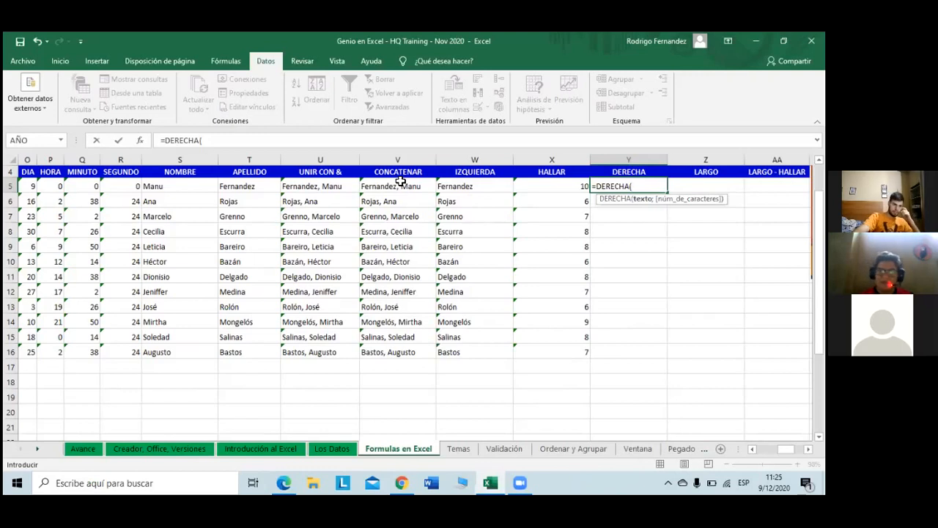
pyautogui.click(405, 185)
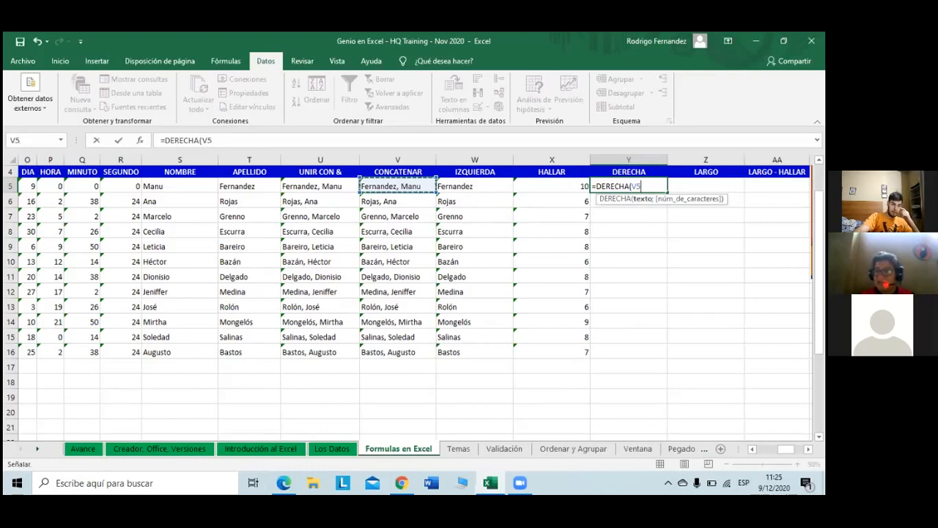
pyautogui.write(';')
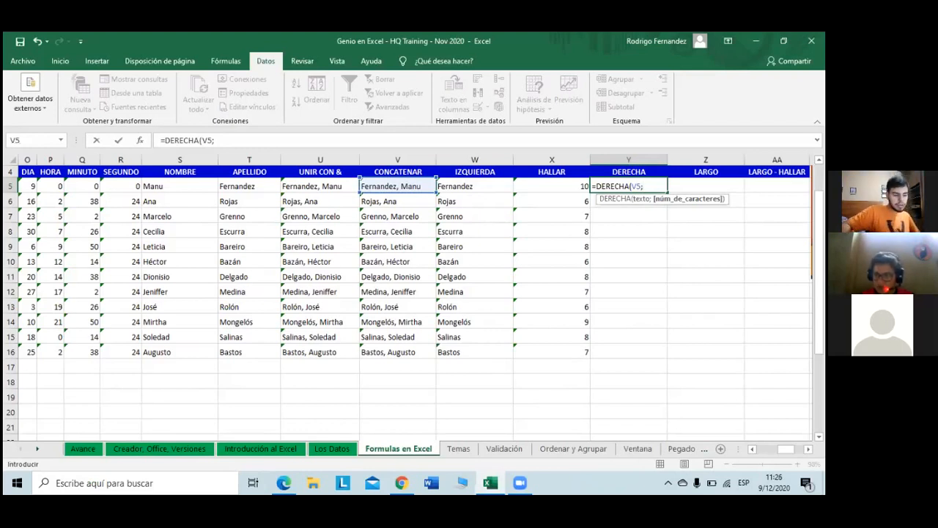
pyautogui.write('4')
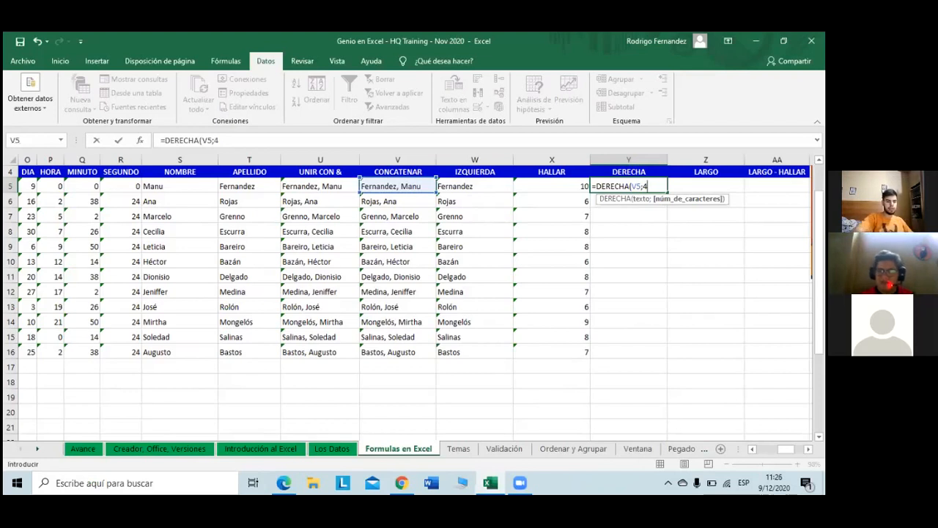
pyautogui.write(')')
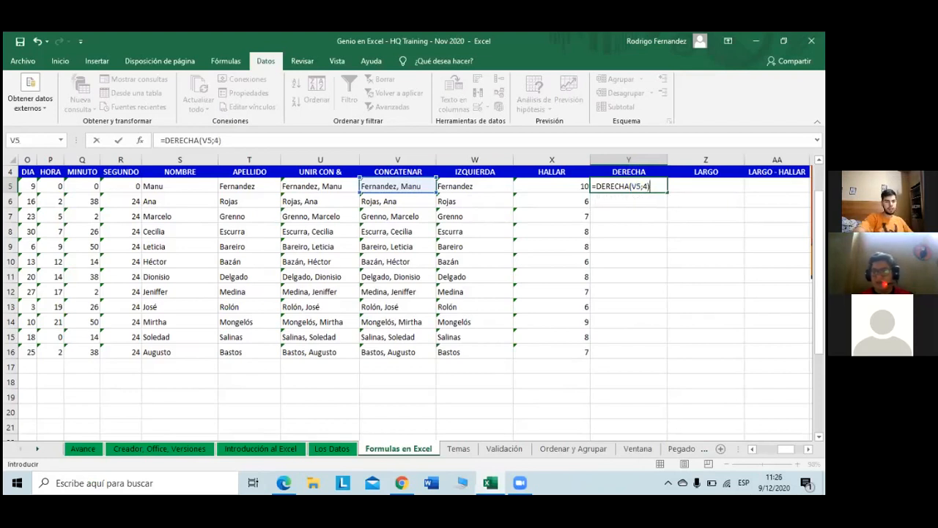
pyautogui.press('Return')
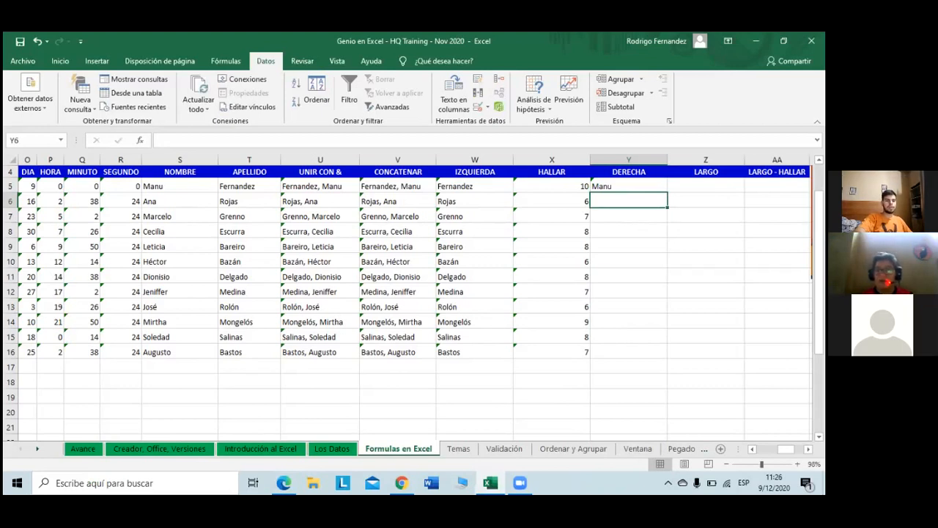
# Step: Fill the DERECHA formula from Y5 down through Y16
pyautogui.click(653, 186)
pyautogui.moveTo(675, 192); pyautogui.dragTo(639, 355)
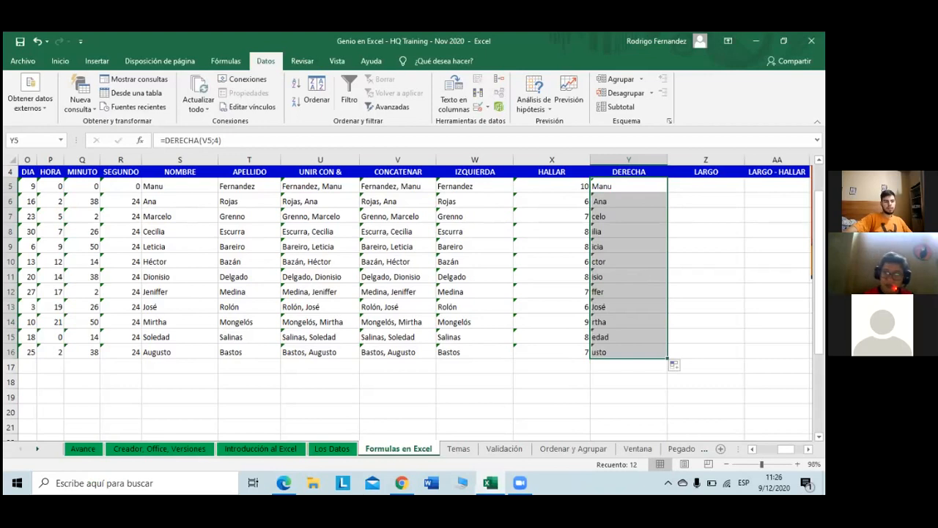
pyautogui.click(778, 276)
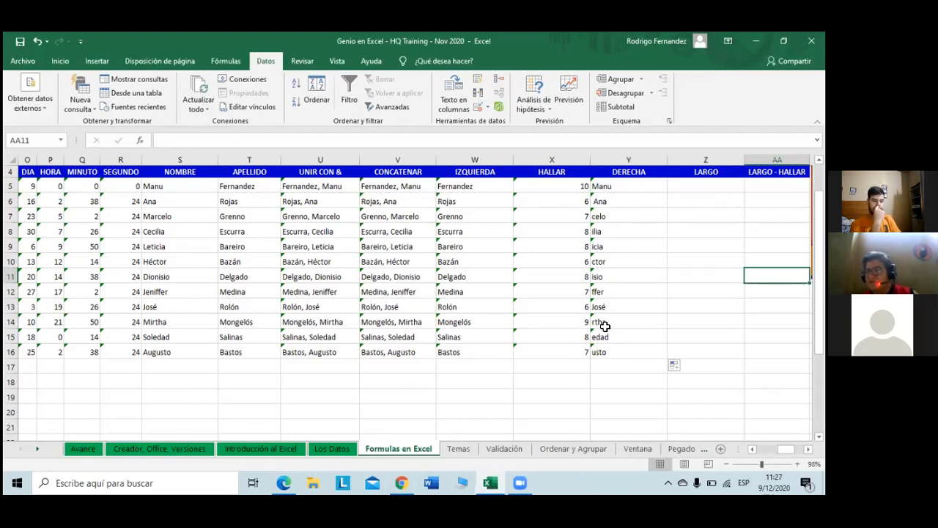
pyautogui.press('Left')
pyautogui.press('Up')
pyautogui.press('Up')
pyautogui.press('Up')
pyautogui.press('Up')
pyautogui.press('Up')
pyautogui.press('Up')
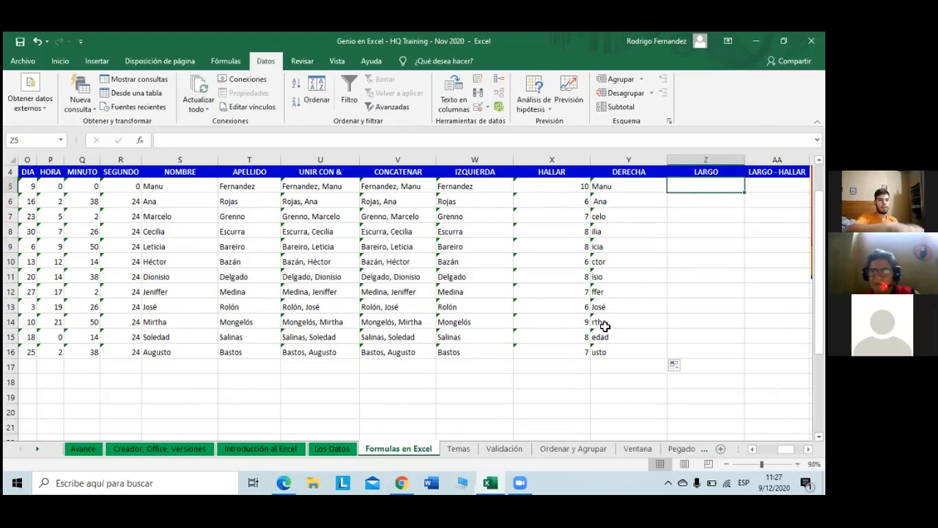
# Step: Enter =LARGO(V5) in Z5, giving a character count of 15
pyautogui.write('=')
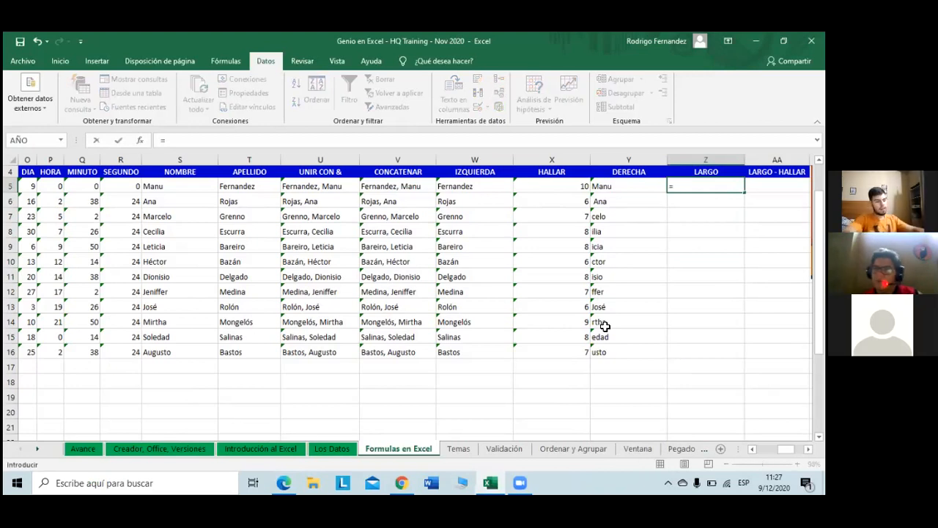
pyautogui.write('lar')
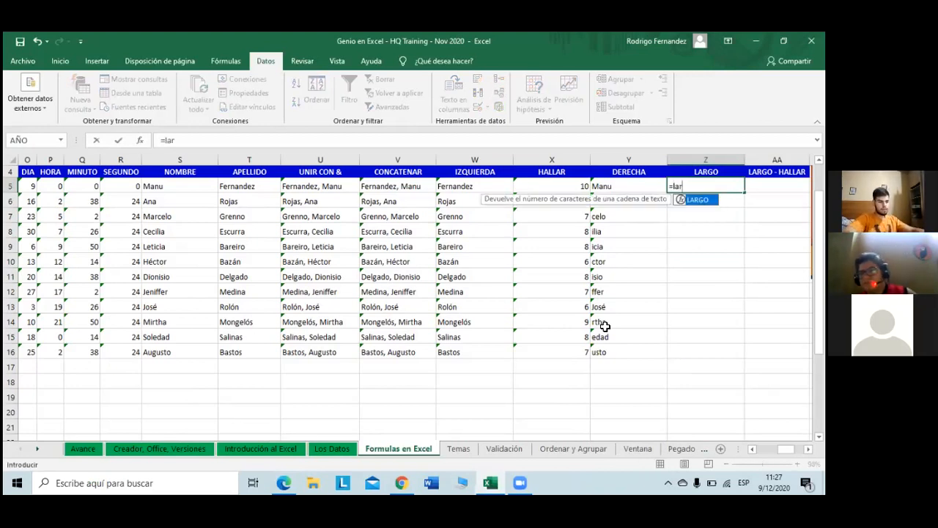
pyautogui.press('Tab')
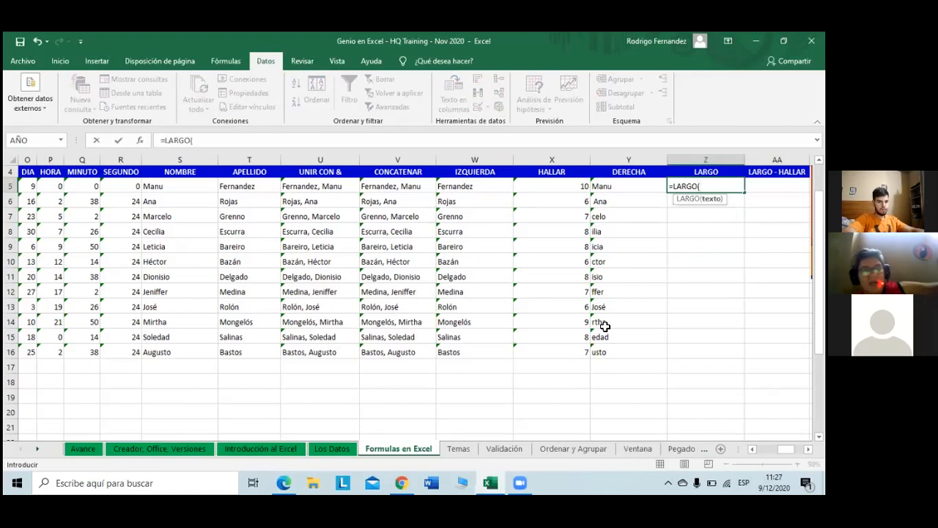
pyautogui.click(400, 187)
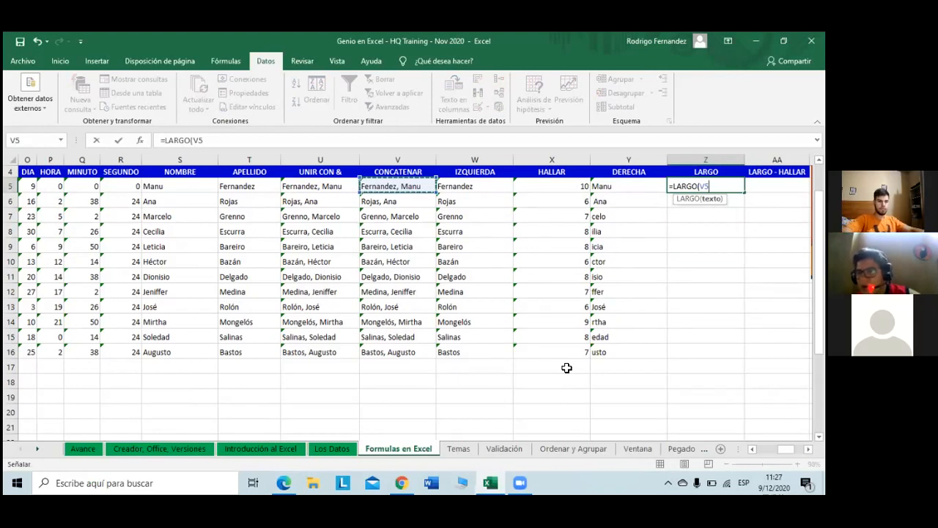
pyautogui.press('Return')
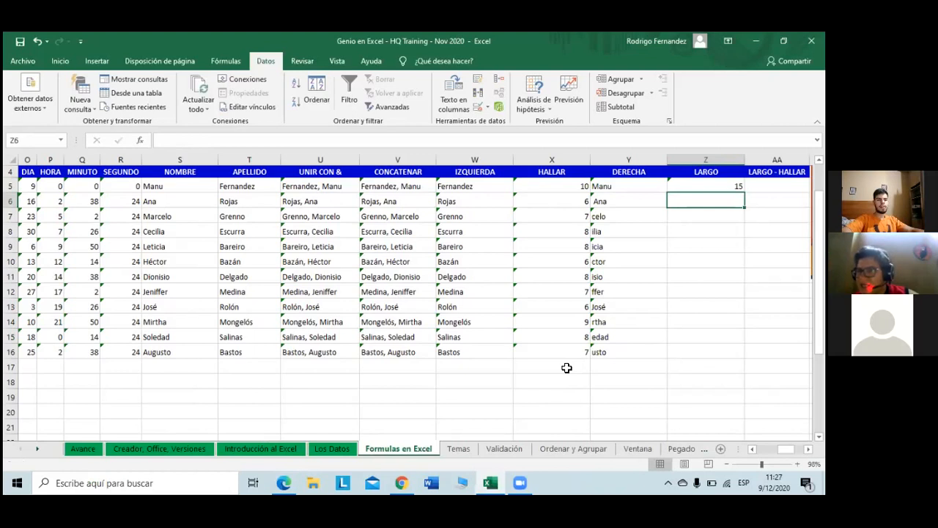
pyautogui.press('Right')
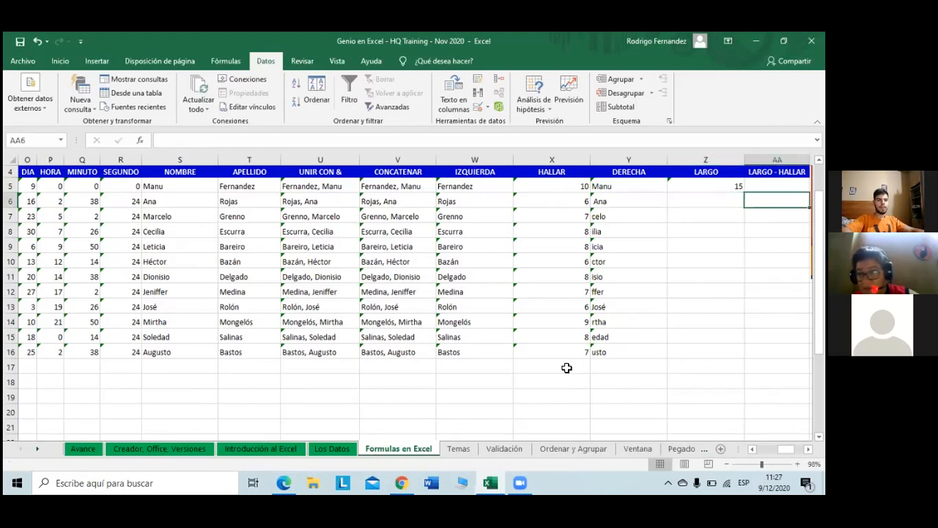
pyautogui.press('Up')
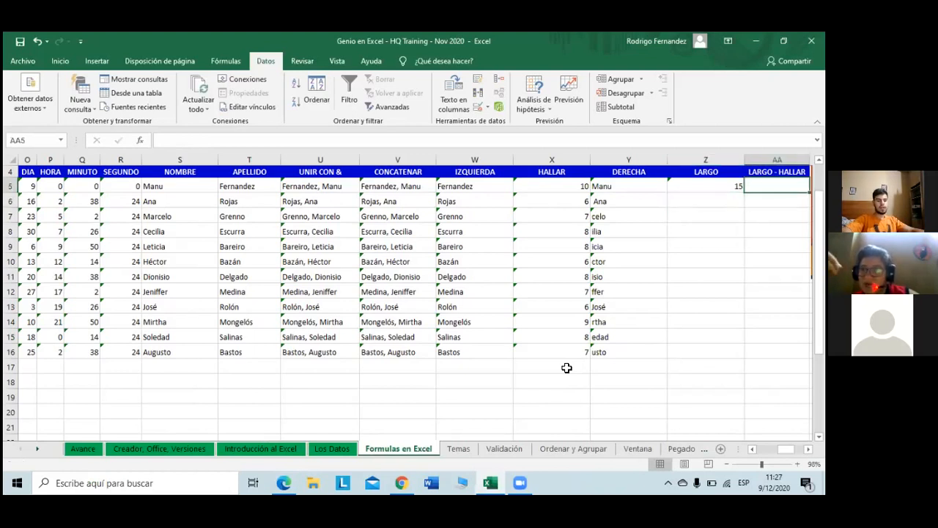
# Step: Enter =Z5-X5 in AA5 so LARGO - HALLAR shows 5
pyautogui.write('=')
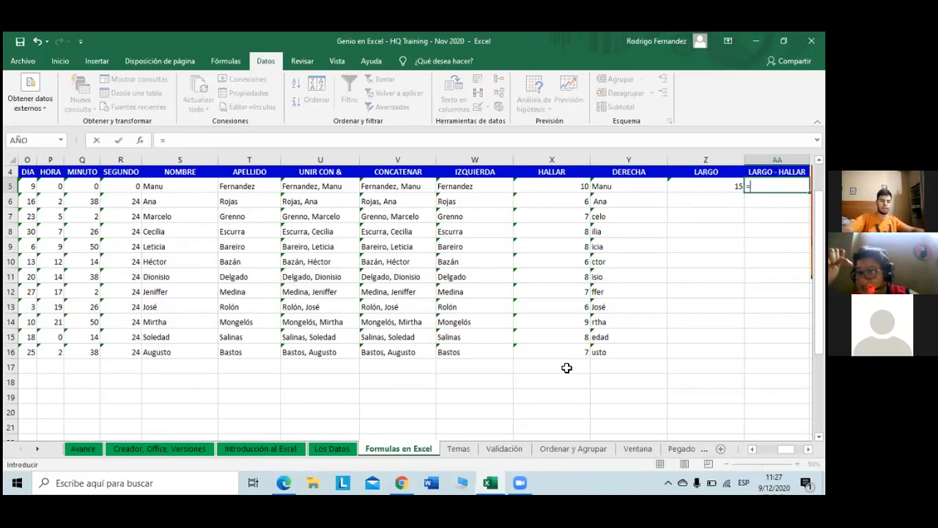
pyautogui.press('Left')
pyautogui.press('Left')
pyautogui.press('Left')
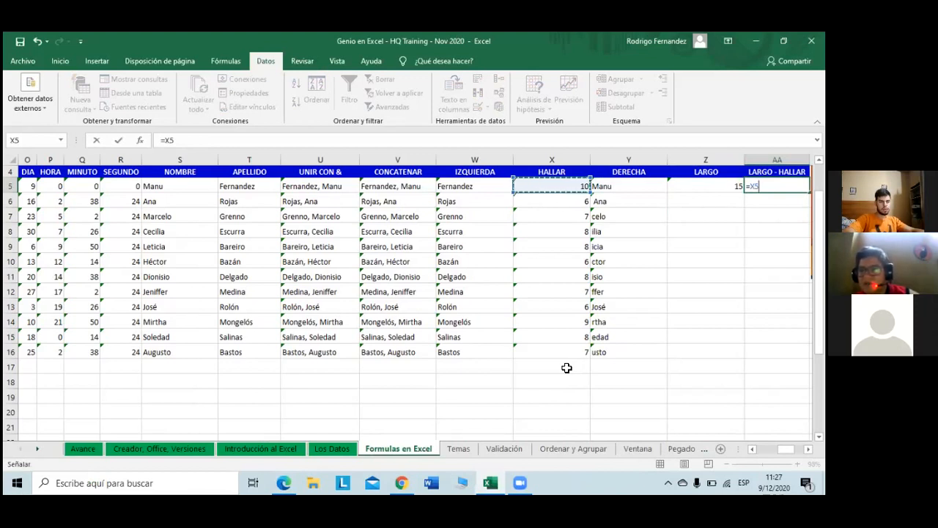
pyautogui.press('Right')
pyautogui.press('Right')
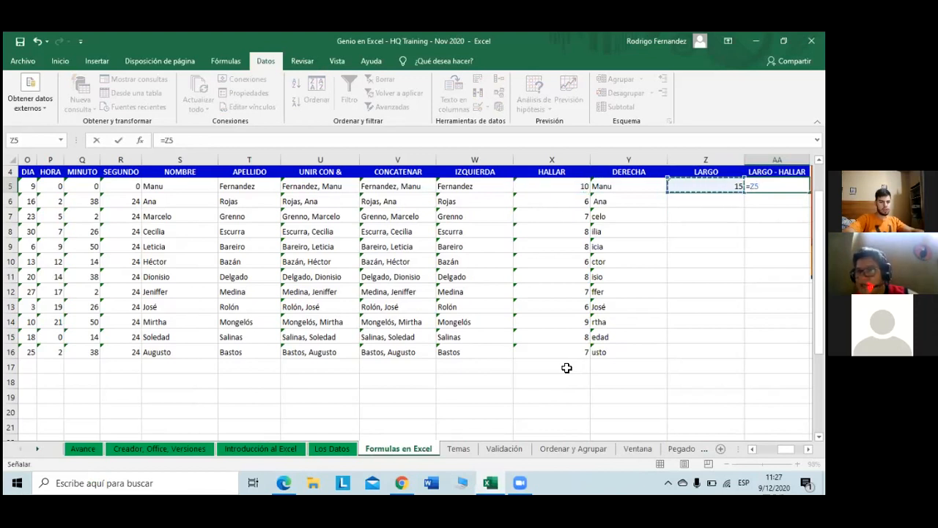
pyautogui.write('-')
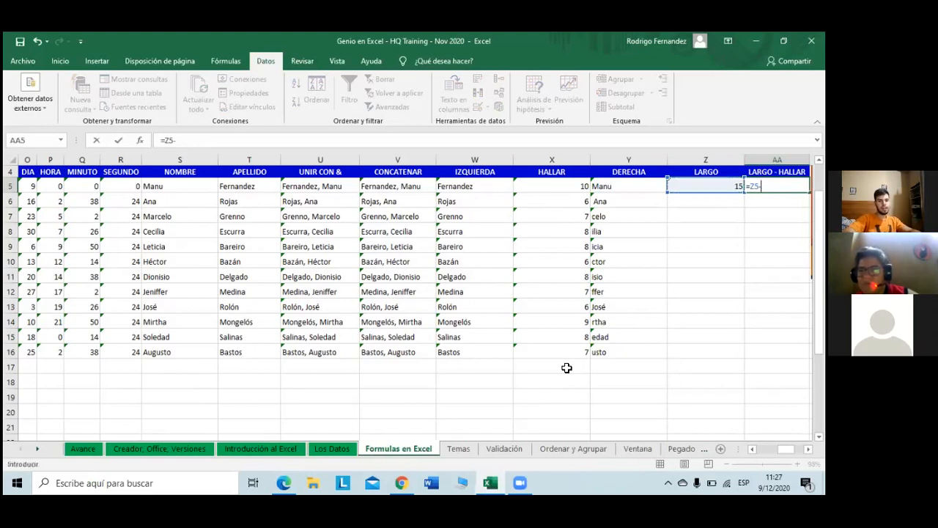
pyautogui.press('Left')
pyautogui.press('Left')
pyautogui.press('Left')
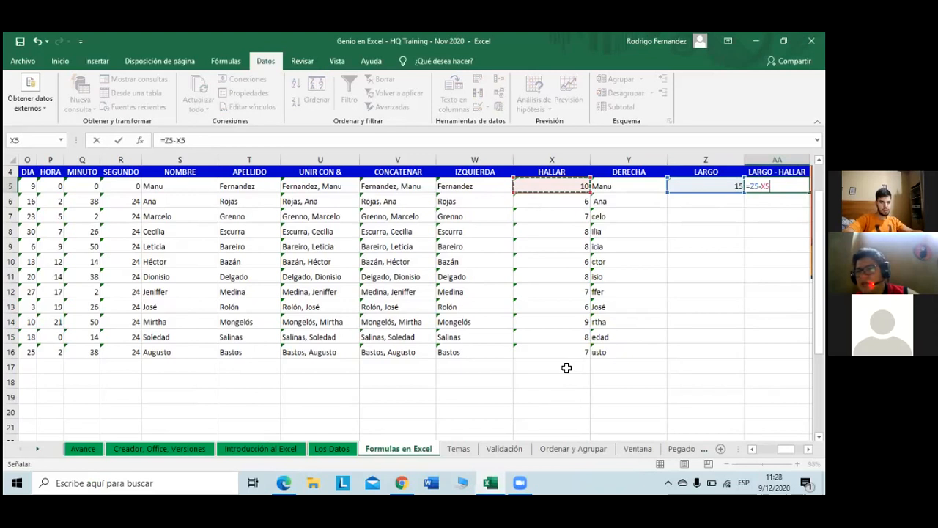
pyautogui.press('Return')
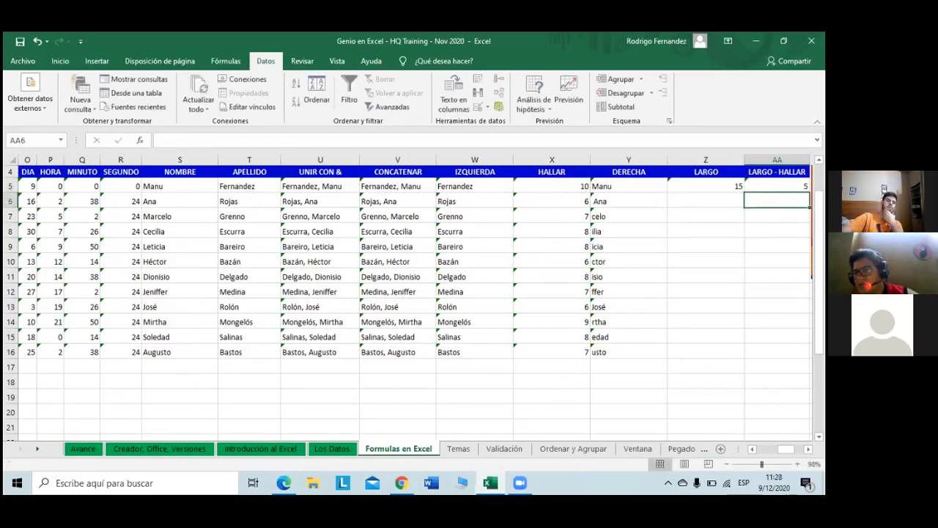
pyautogui.press('Up')
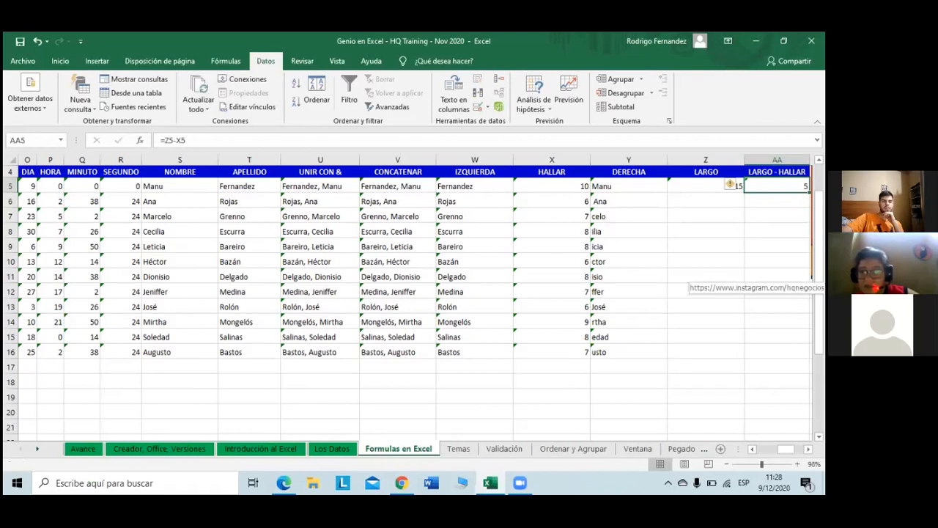
# Step: Fill the LARGO formula from Z5 down through Z16, giving counts 10 to 17
pyautogui.click(706, 186)
pyautogui.moveTo(744, 193); pyautogui.dragTo(743, 357)
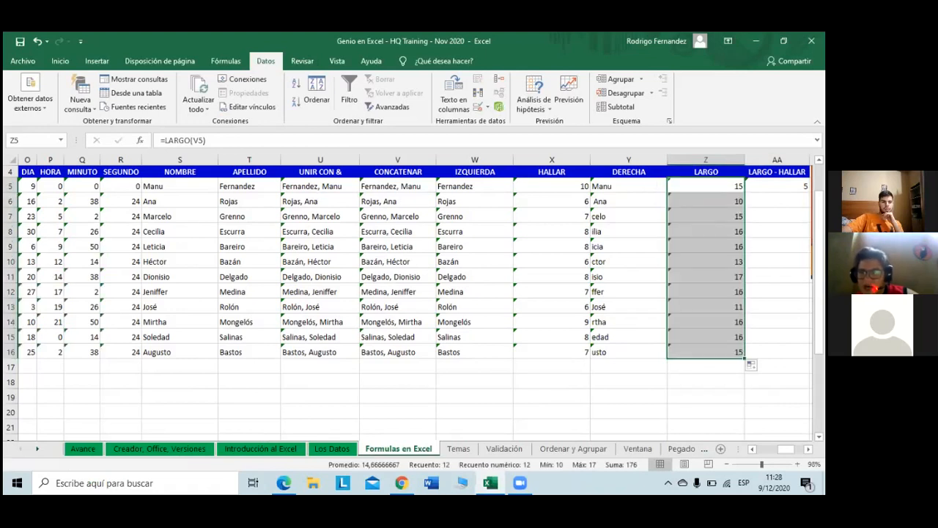
pyautogui.click(777, 186)
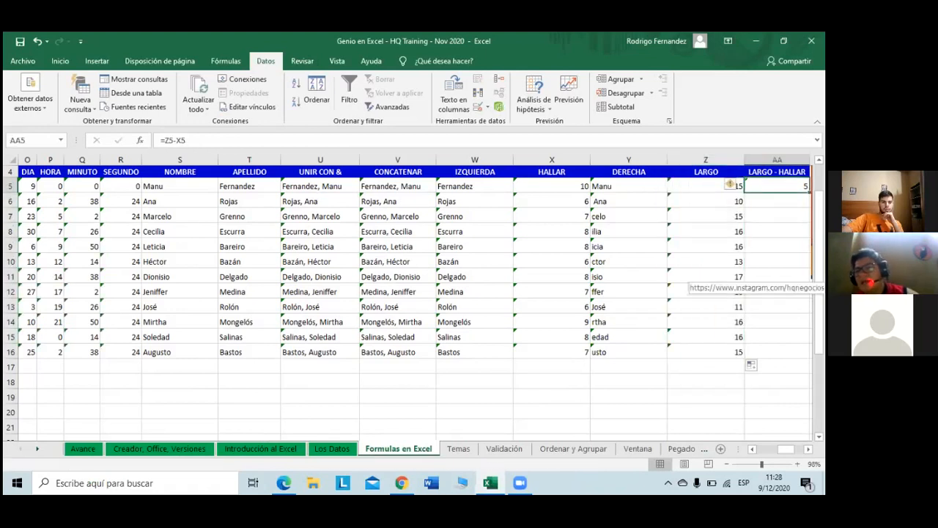
pyautogui.click(808, 449)
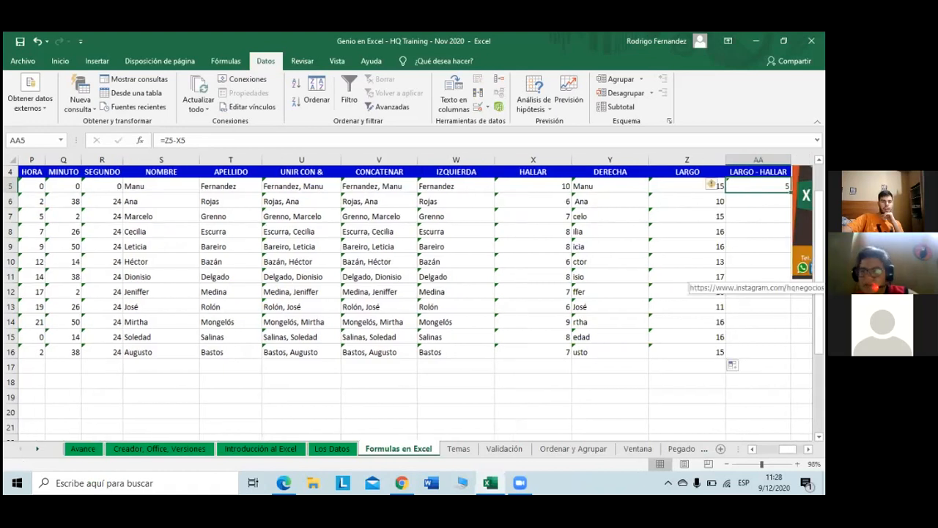
# Step: Move the HQ logo image off the table to the right
pyautogui.hscroll(1, 492, 243)
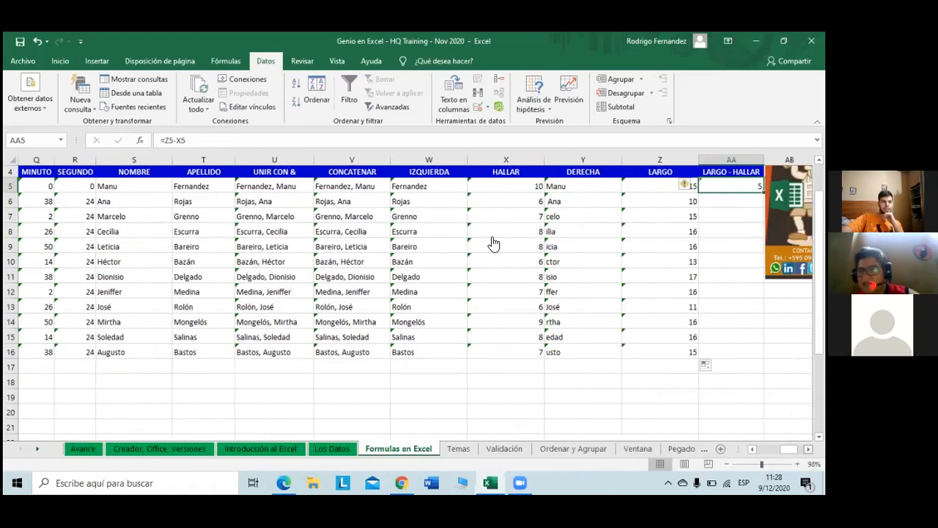
pyautogui.hscroll(5, 469, 227)
pyautogui.moveTo(494, 219); pyautogui.dragTo(542, 208)
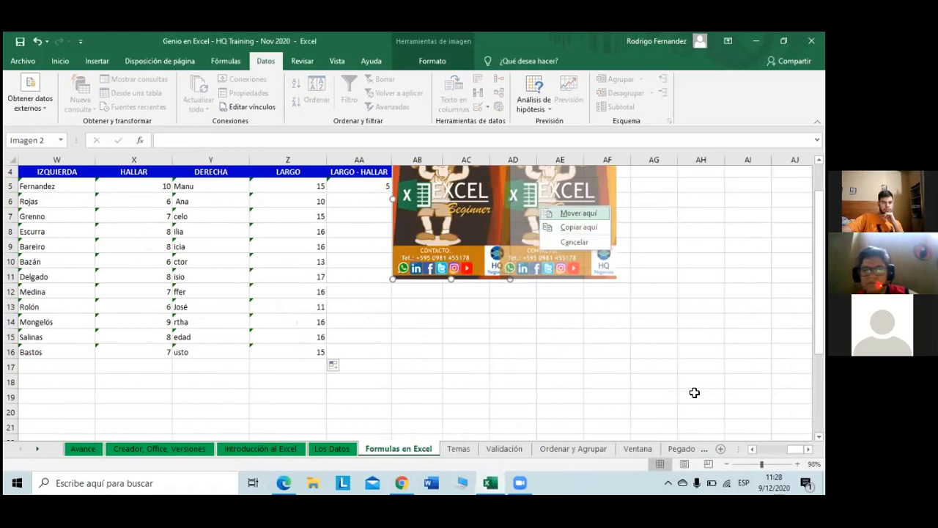
pyautogui.click(694, 392)
# Step: Fill the LARGO - HALLAR formula from AA5 down through AA16, giving values 4 to 9
pyautogui.hscroll(-3, 604, 190)
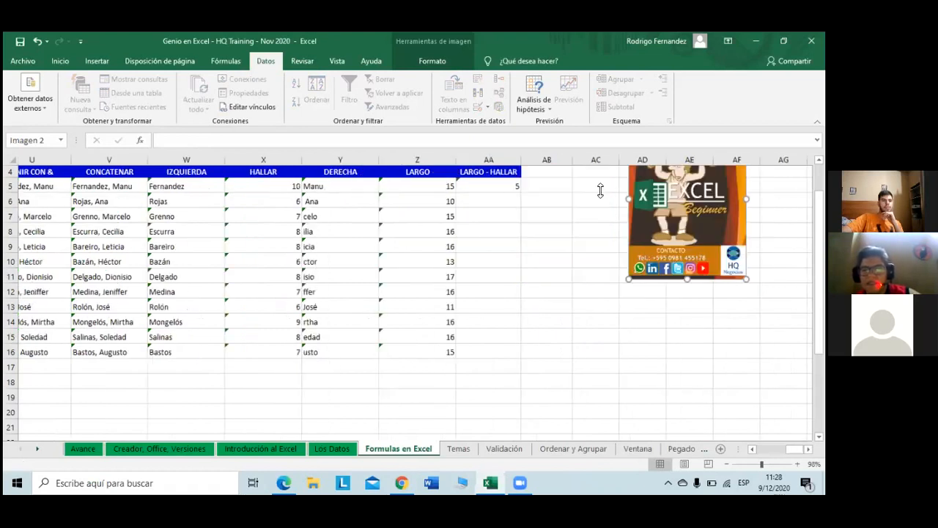
pyautogui.click(604, 189)
pyautogui.moveTo(609, 193); pyautogui.dragTo(565, 354)
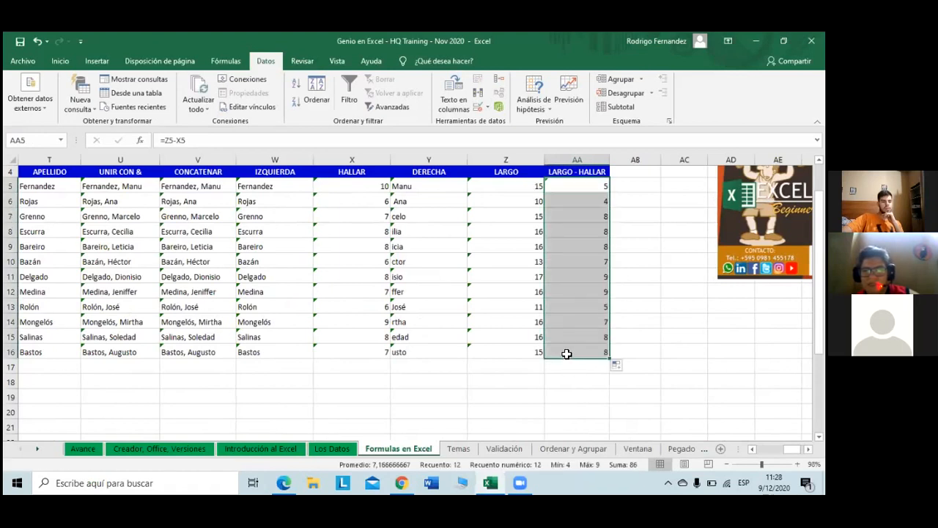
pyautogui.click(567, 353)
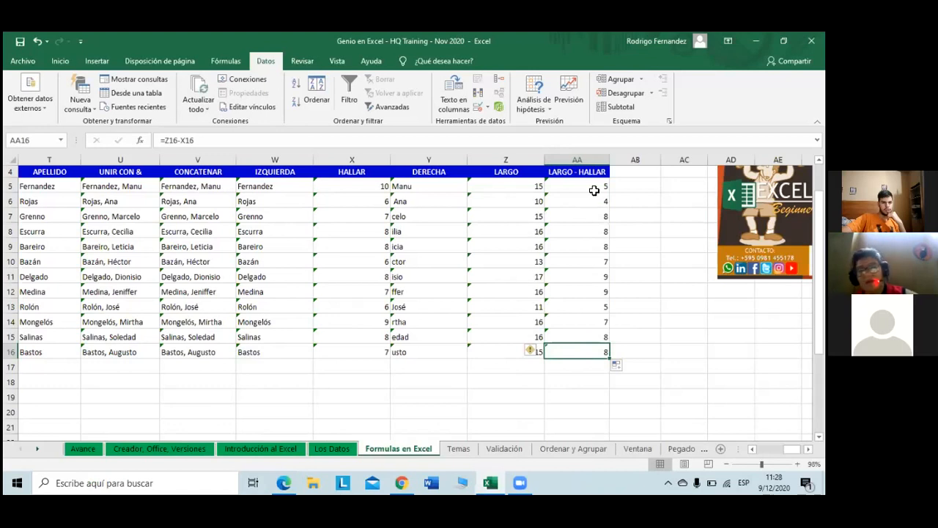
# Step: Change AA5 to =Z5-X5-1 and fill it down to AA16, giving values 3 to 8
pyautogui.click(551, 188)
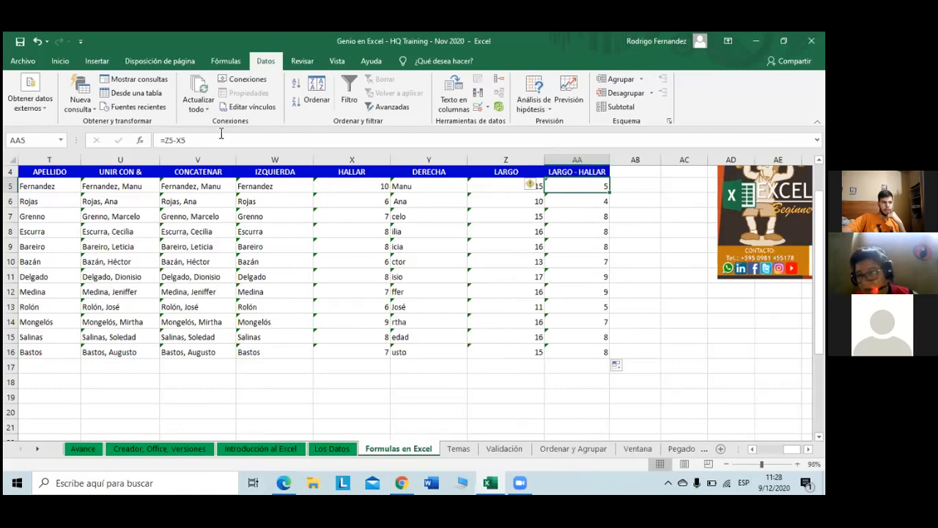
pyautogui.click(220, 135)
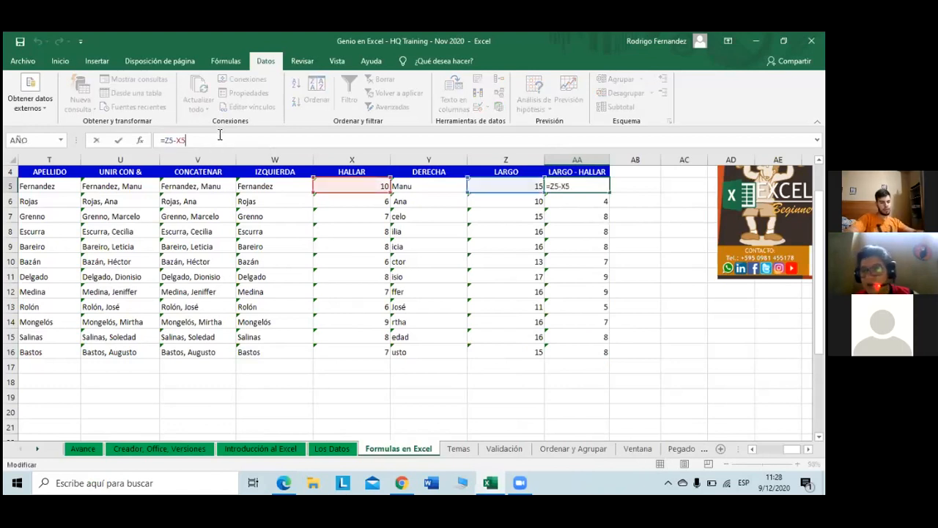
pyautogui.write('-1')
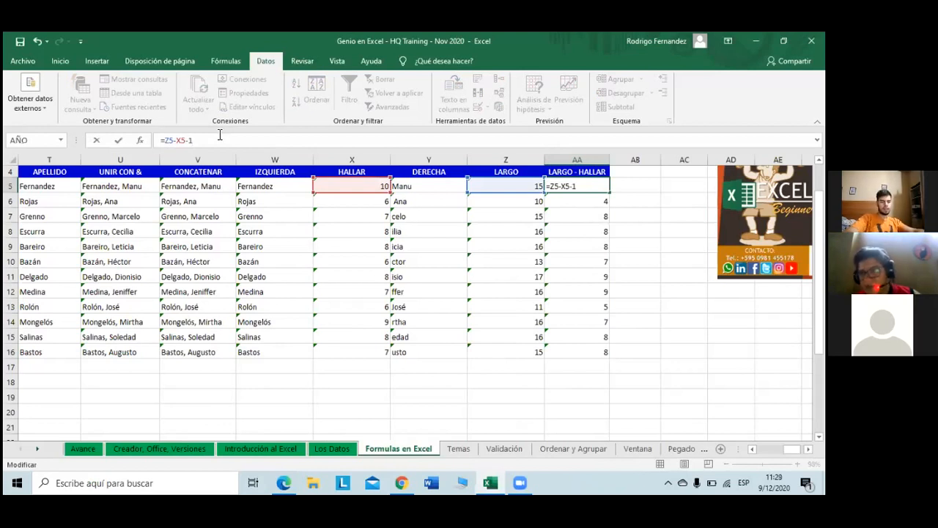
pyautogui.press('Return')
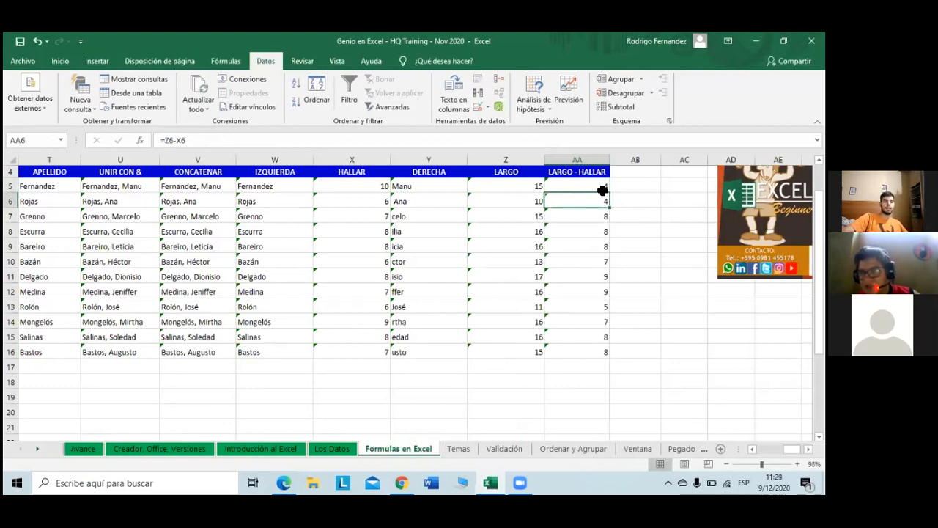
pyautogui.click(603, 190)
pyautogui.moveTo(609, 194); pyautogui.dragTo(620, 360)
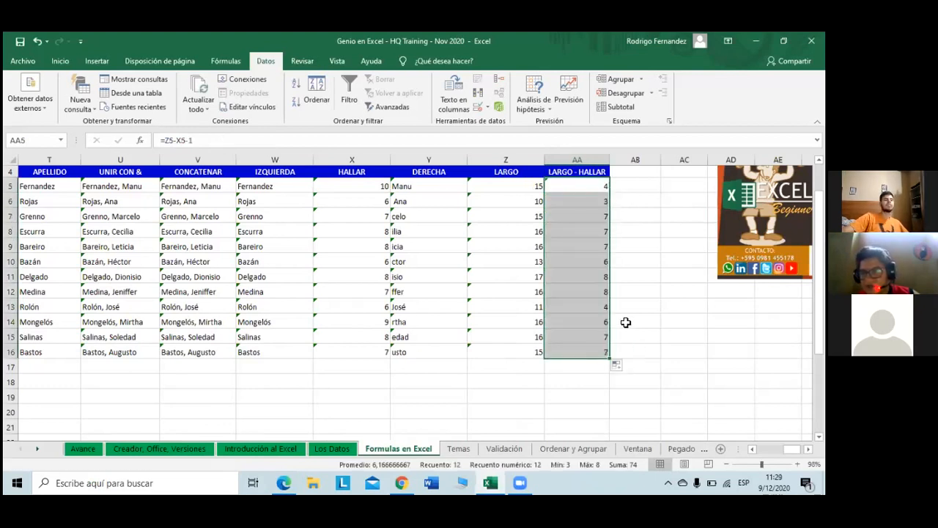
pyautogui.click(626, 323)
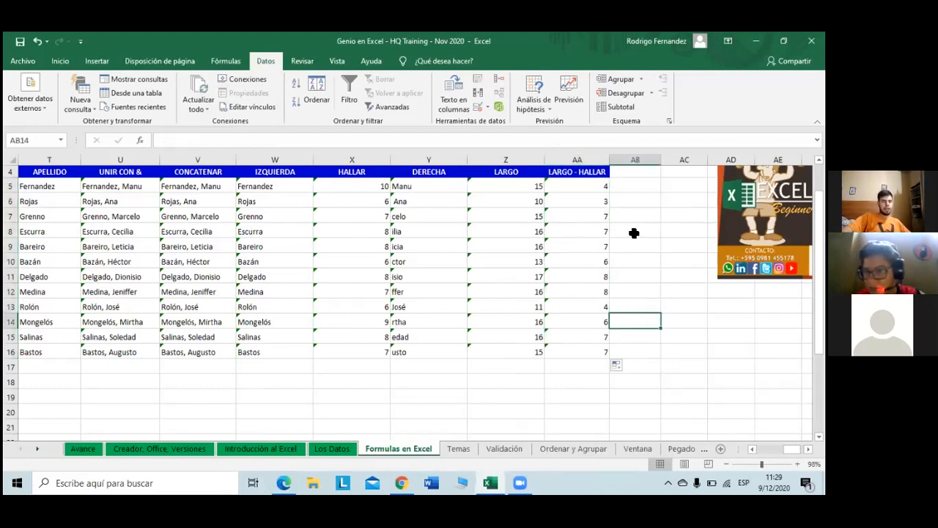
# Step: Change Y5 to =DERECHA(V5;AA5) and fill it down to Y16 to extract full first names
pyautogui.click(430, 187)
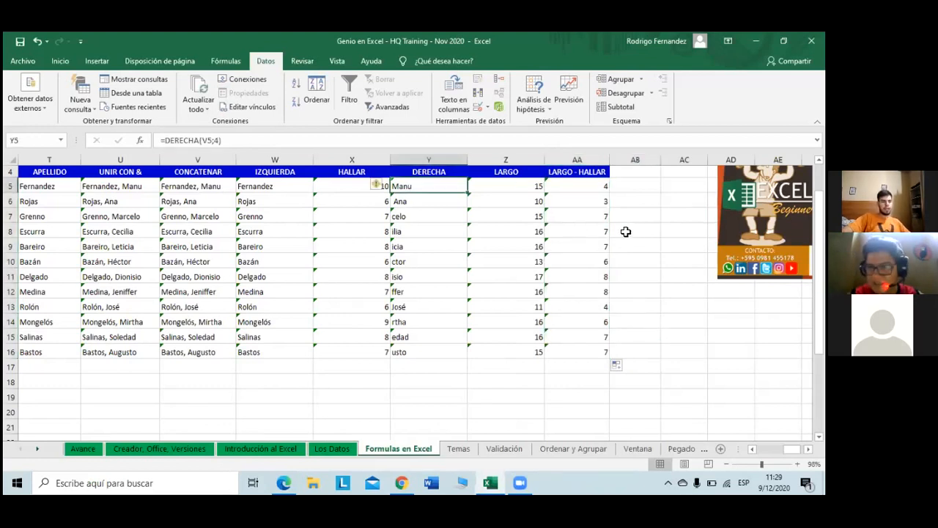
pyautogui.click(240, 138)
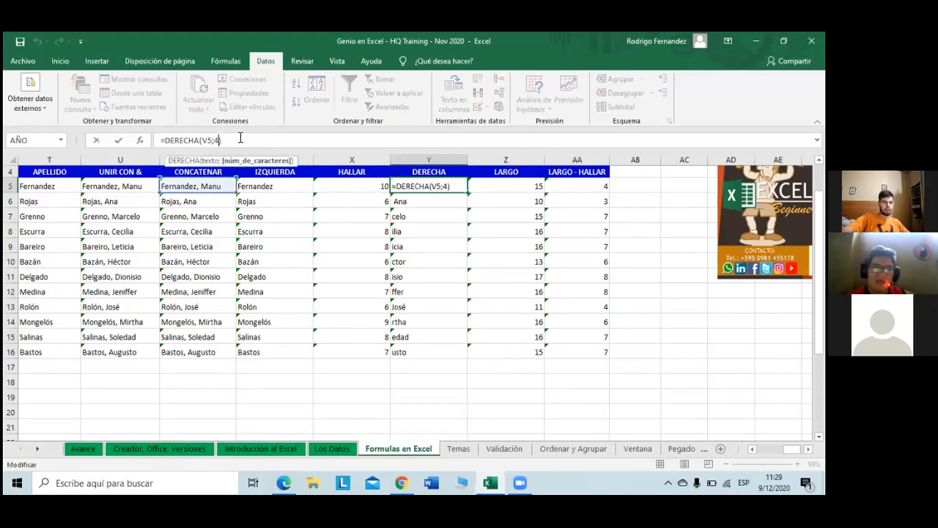
pyautogui.press('Left')
pyautogui.press('BackSpace')
pyautogui.click(562, 184)
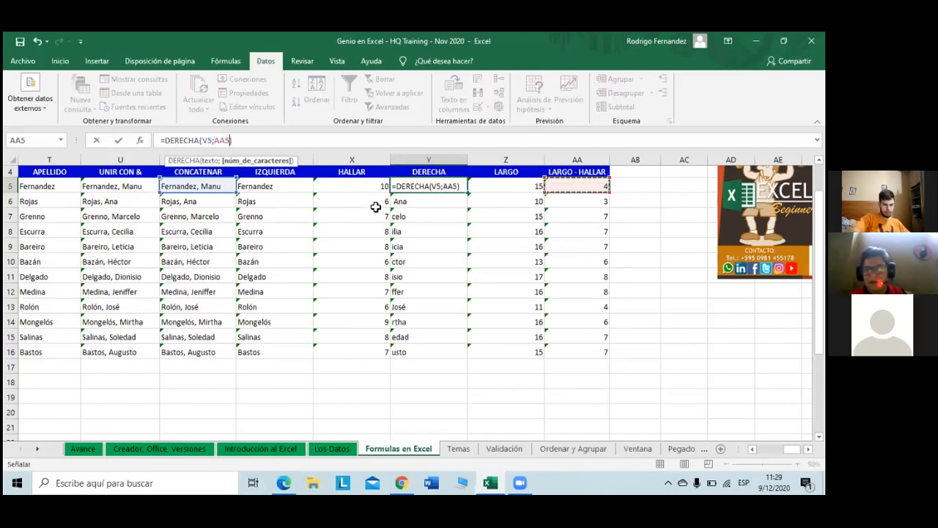
pyautogui.hotkey('ctrl', 'Return')
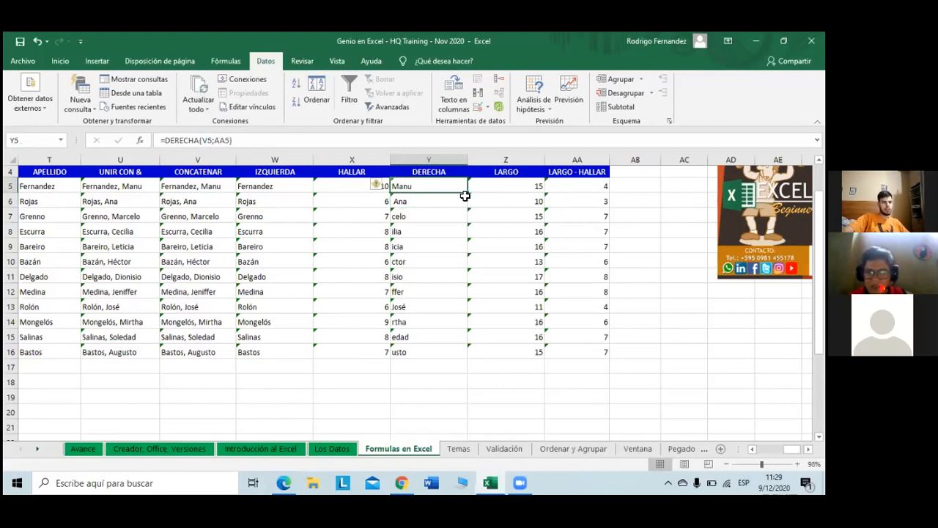
pyautogui.moveTo(468, 195); pyautogui.dragTo(460, 358)
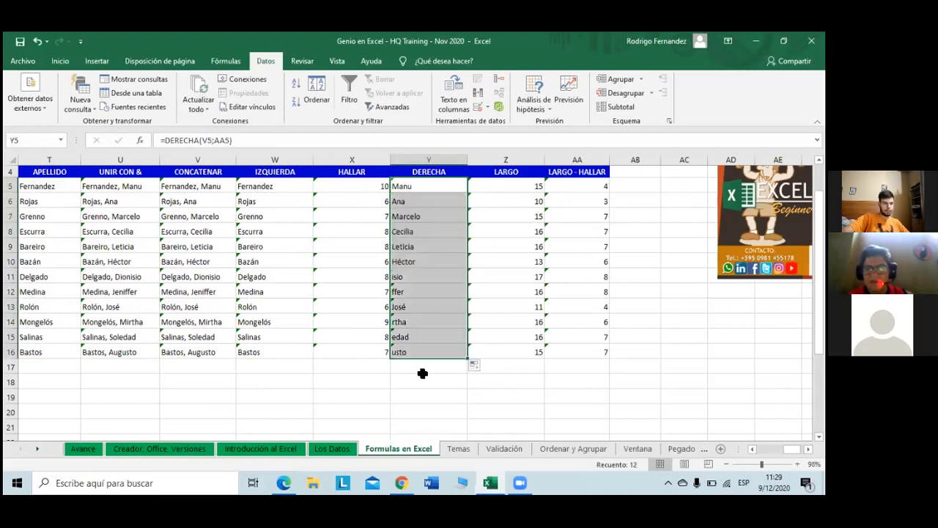
pyautogui.click(423, 378)
pyautogui.press('Up')
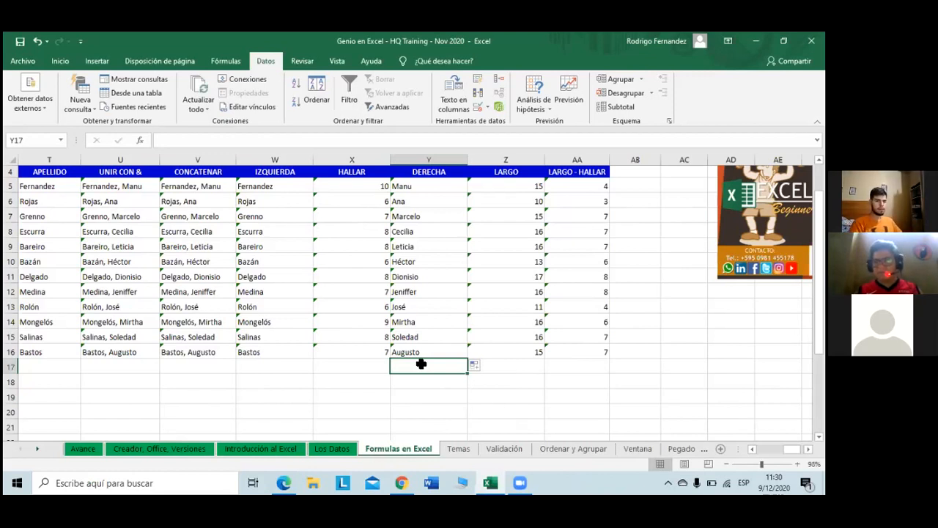
pyautogui.press('Left')
pyautogui.press('Left')
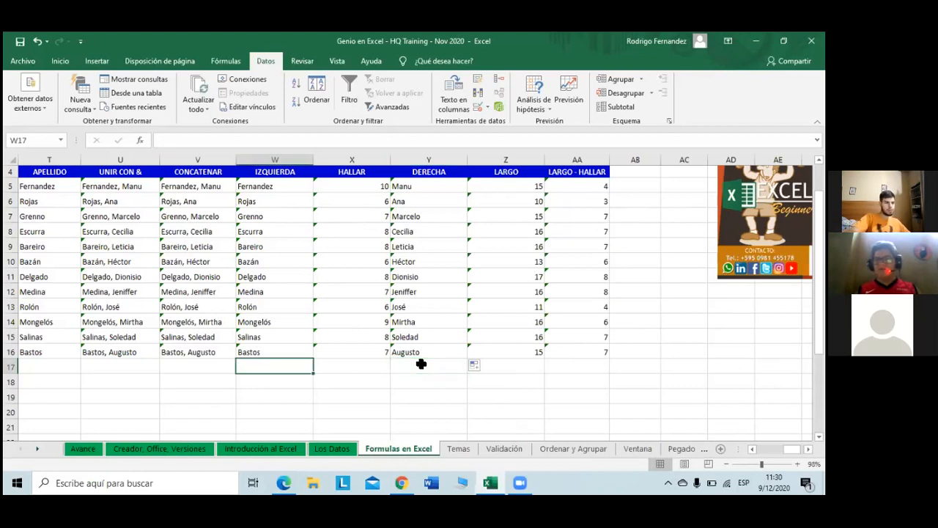
pyautogui.press('Up')
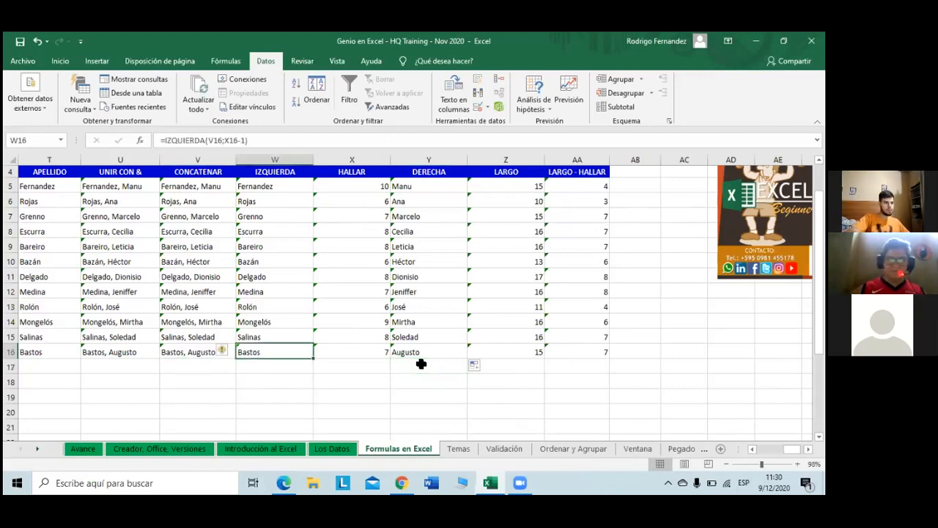
pyautogui.hotkey('ctrl', 'Up')
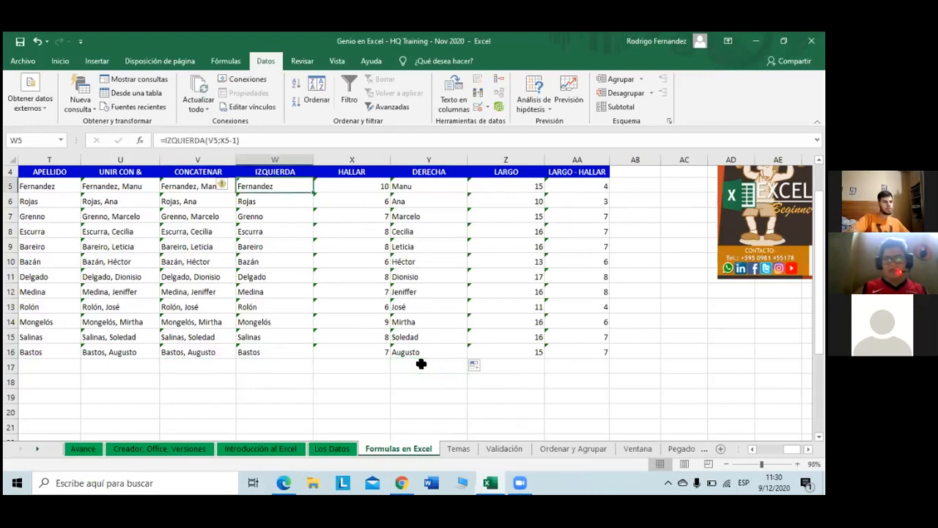
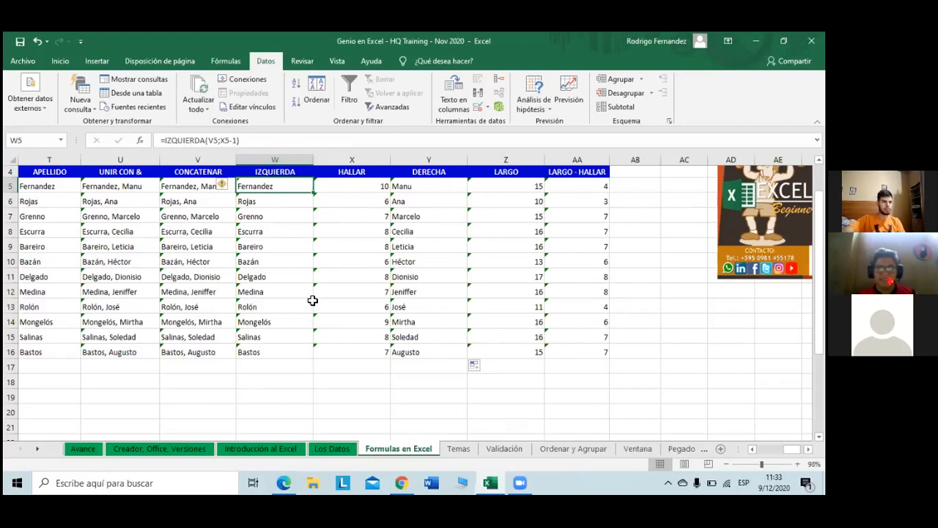
# Step: Delete the HALLAR formula from X5 so W5's IZQUIERDA result becomes #¡VALOR!
pyautogui.press('Right')
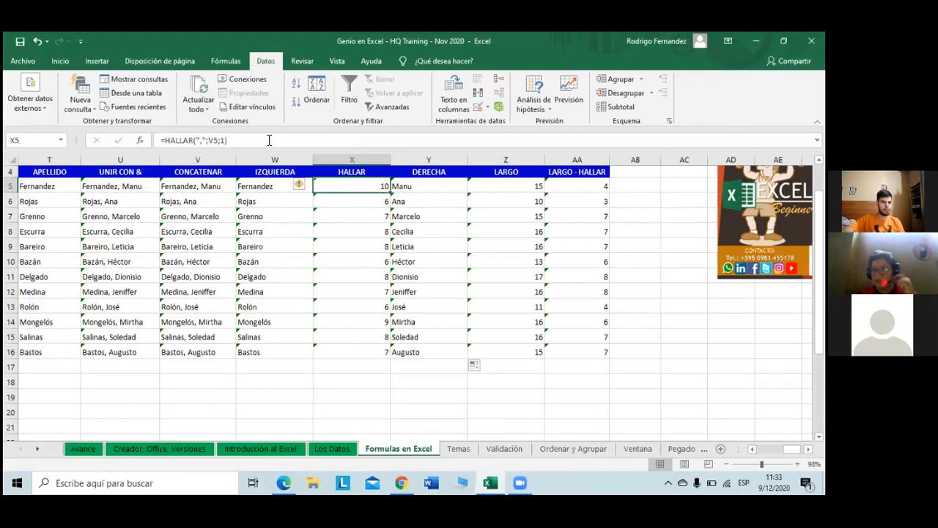
pyautogui.click(162, 138)
pyautogui.moveTo(162, 137); pyautogui.dragTo(154, 138)
pyautogui.hotkey('ctrl', 'c')
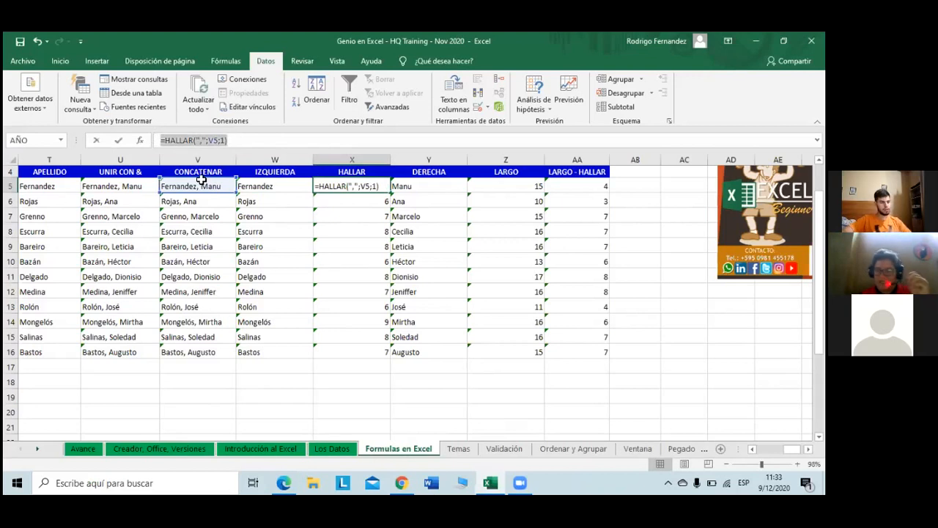
pyautogui.press('Delete')
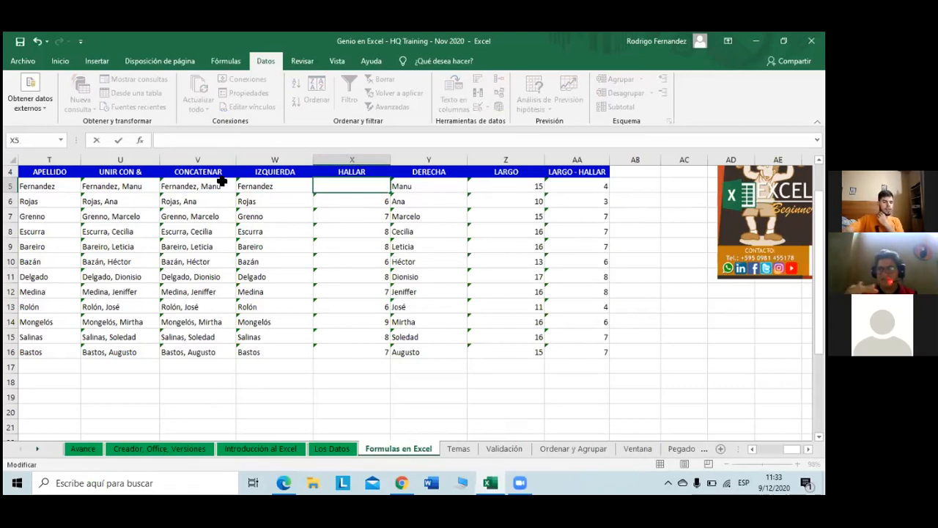
pyautogui.press('Return')
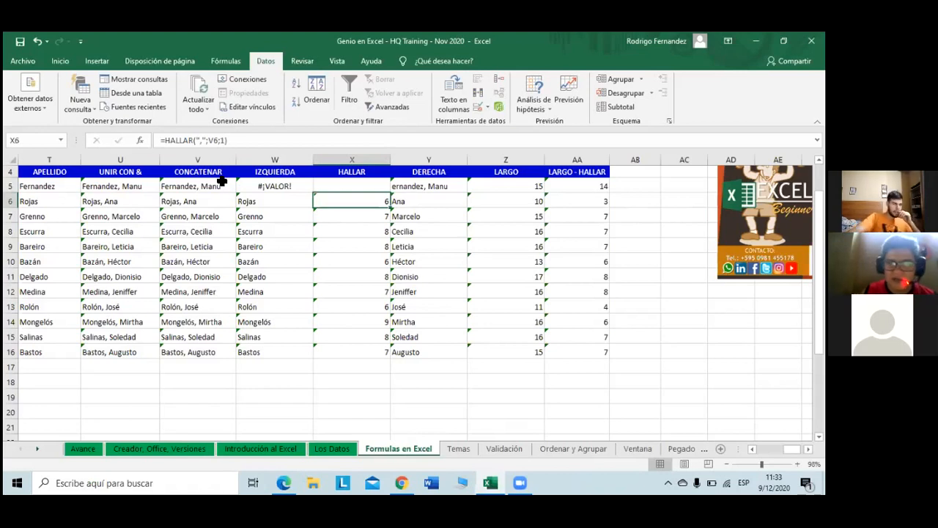
pyautogui.press('Up')
pyautogui.press('Left')
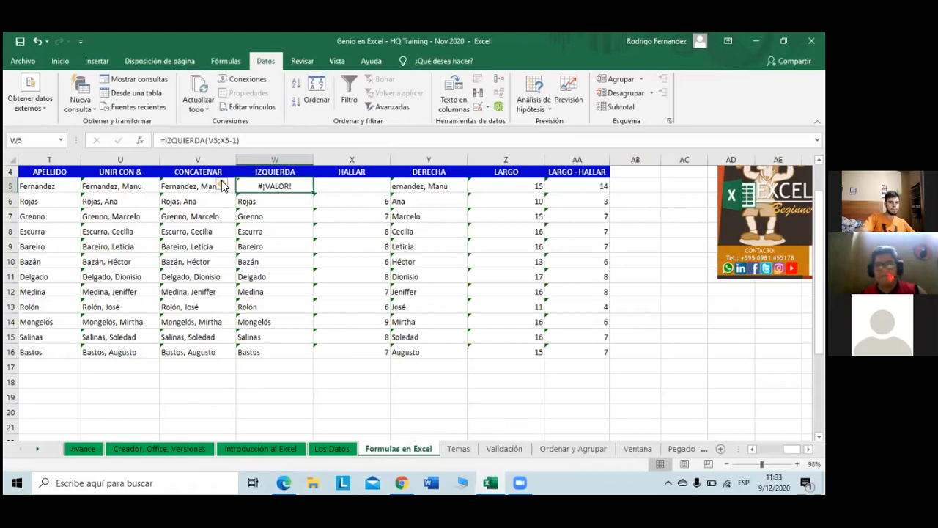
# Step: Replace the X5 reference in W5's IZQUIERDA formula with a nested HALLAR(",";V5;1) search
pyautogui.click(261, 140)
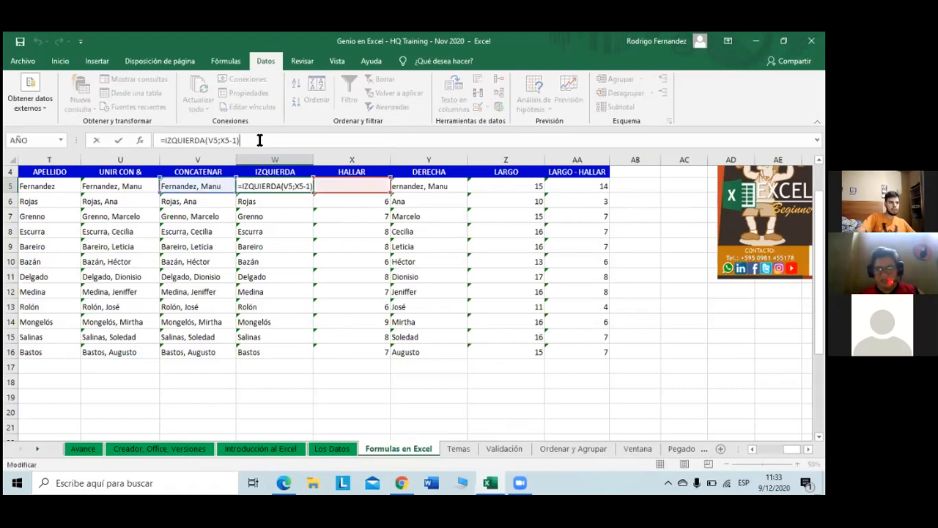
pyautogui.click(227, 139)
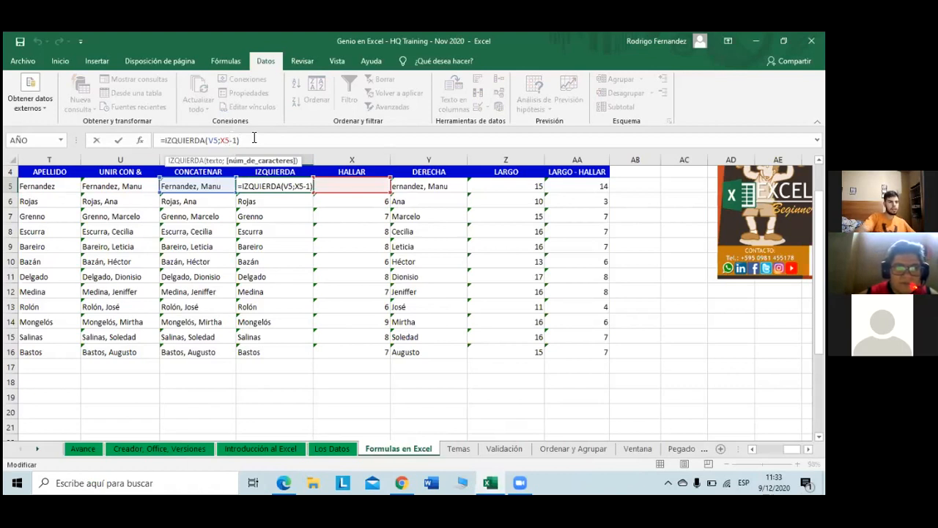
pyautogui.press('BackSpace')
pyautogui.press('BackSpace')
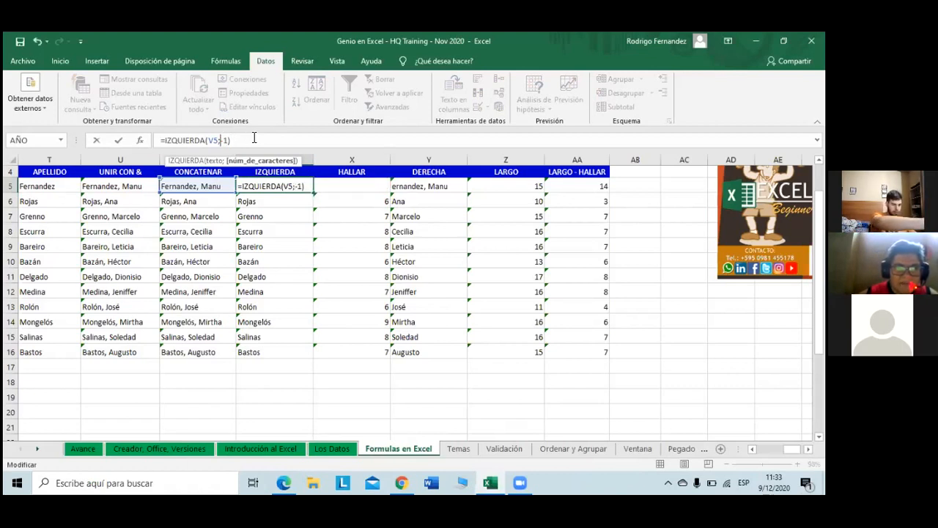
pyautogui.hotkey('ctrl', 'v')
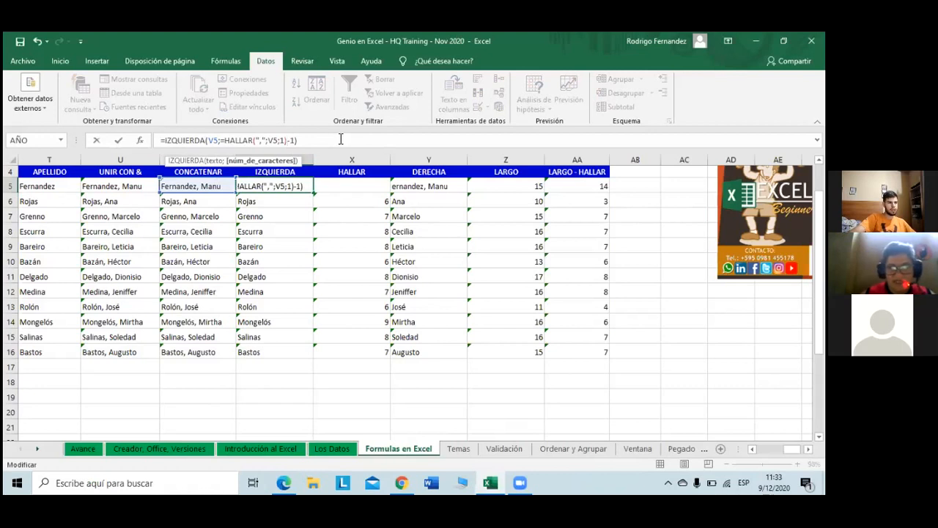
pyautogui.click(222, 141)
pyautogui.press('Delete')
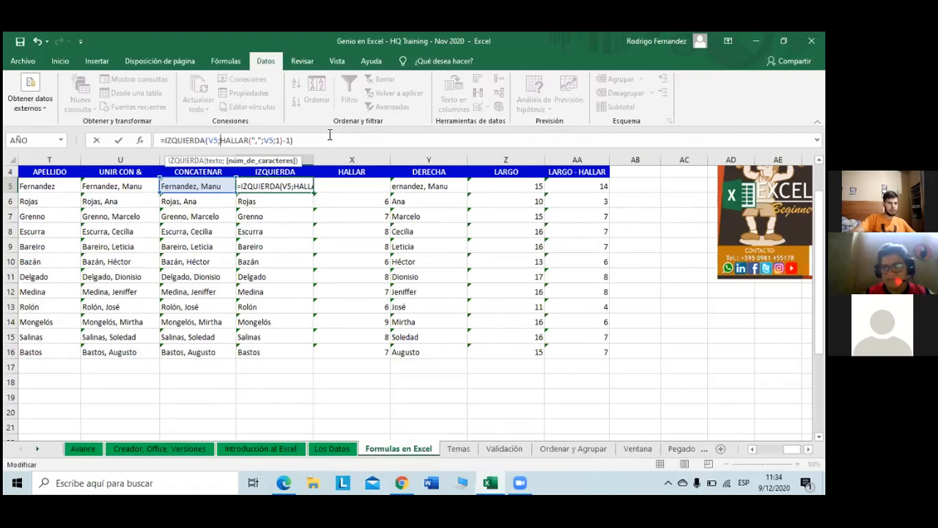
pyautogui.press('Return')
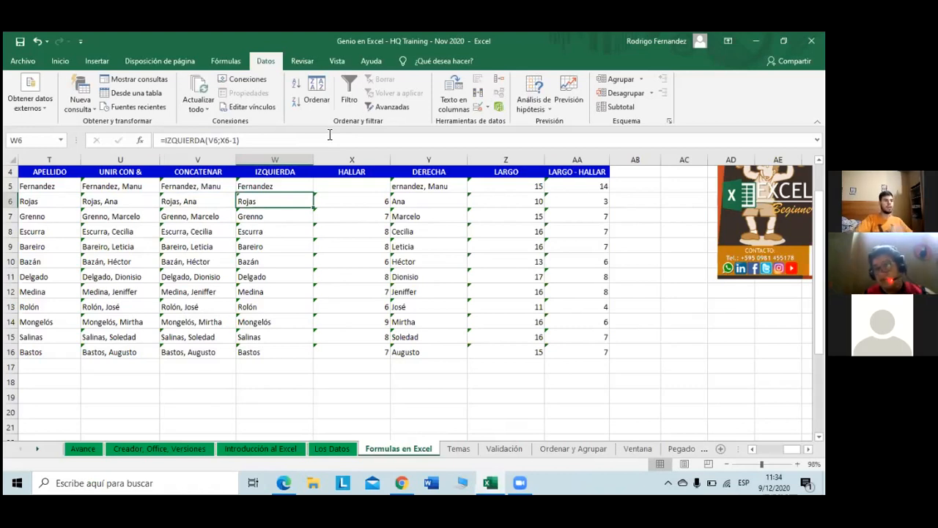
pyautogui.press('Up')
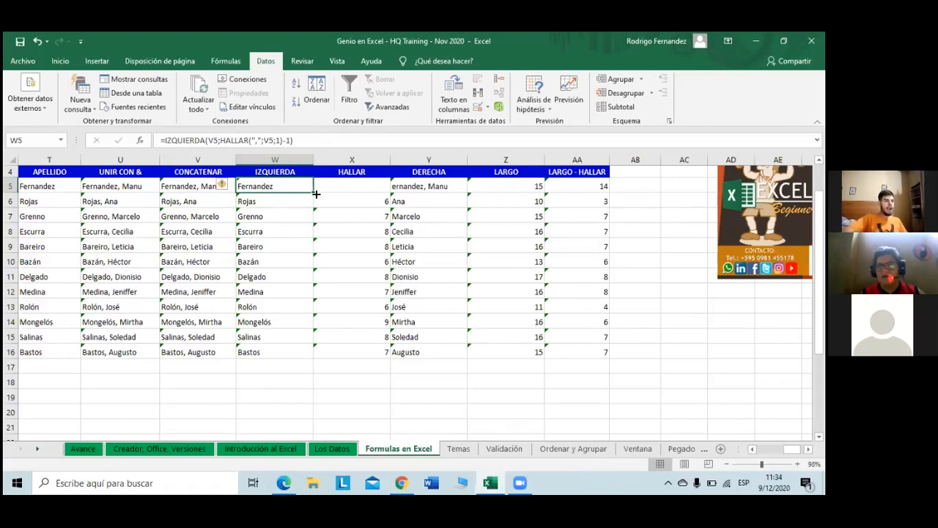
# Step: Fill W5's nested IZQUIERDA formula down to W16 and check the copied cells
pyautogui.moveTo(315, 193); pyautogui.dragTo(306, 355)
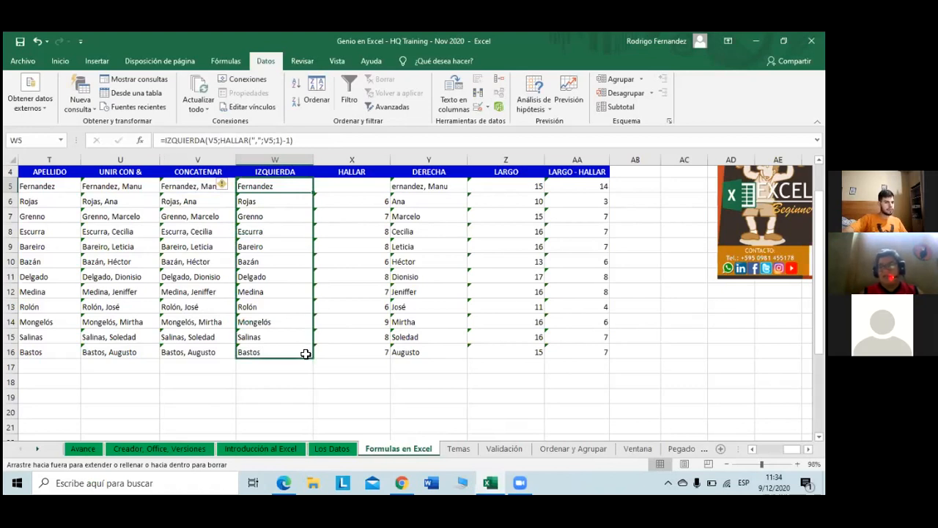
pyautogui.click(333, 217)
pyautogui.click(278, 201)
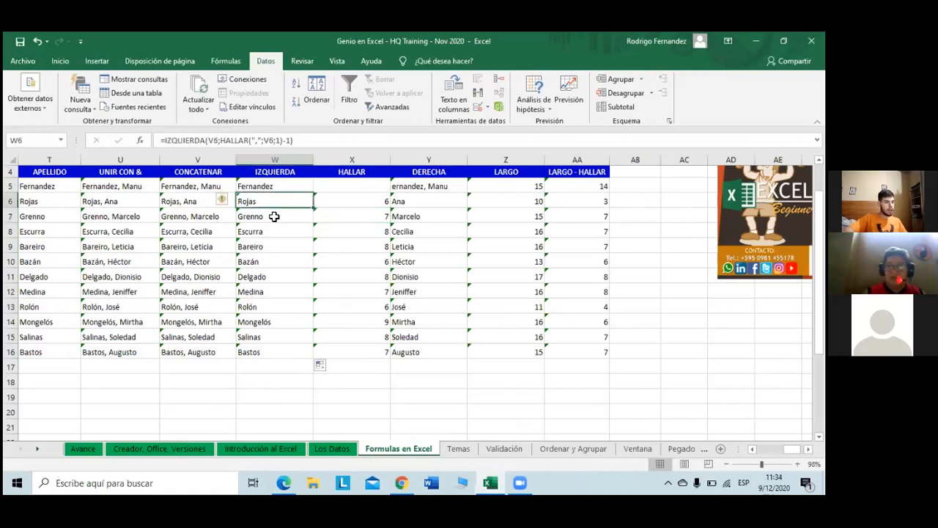
pyautogui.click(274, 217)
pyautogui.click(276, 232)
pyautogui.click(254, 247)
pyautogui.click(253, 262)
pyautogui.click(253, 278)
pyautogui.click(253, 291)
pyautogui.click(253, 306)
pyautogui.click(253, 322)
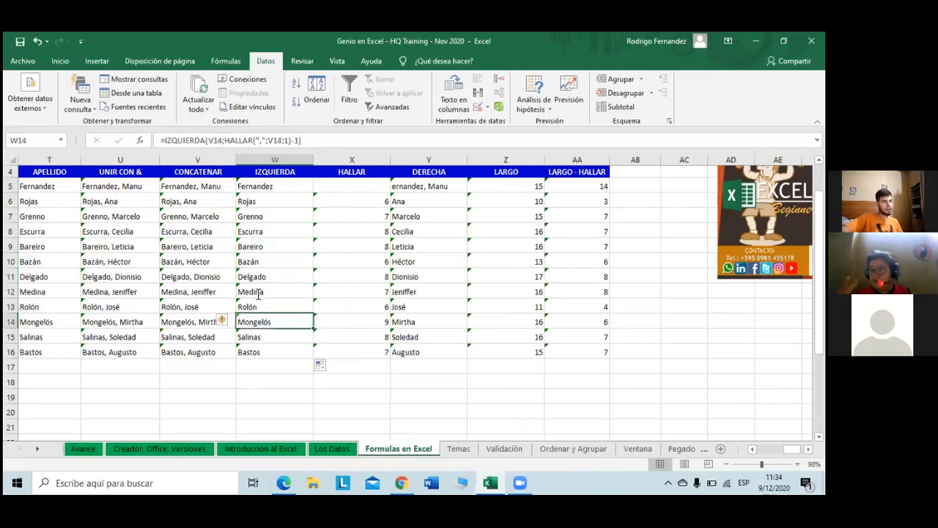
# Step: Inspect W12's formula references, then select the HALLAR values in X5 to X15
pyautogui.click(258, 293)
pyautogui.doubleClick(258, 294)
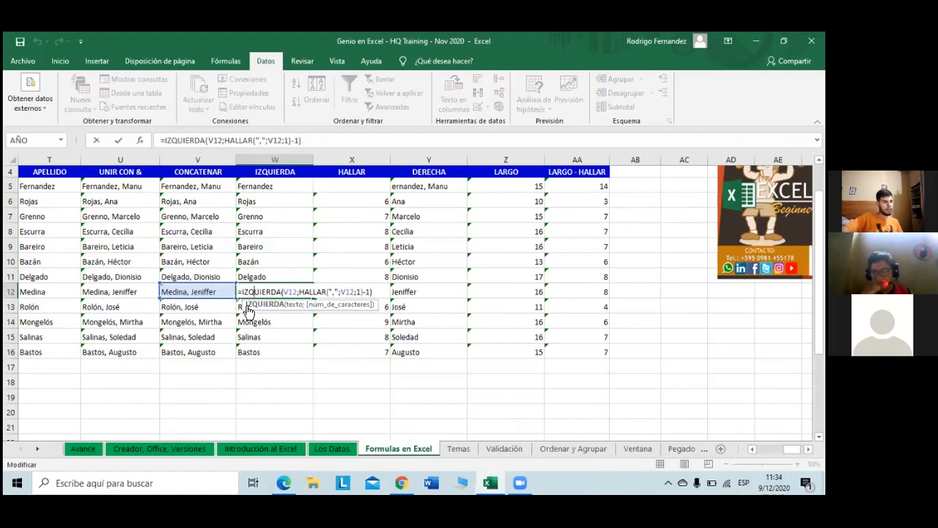
pyautogui.click(288, 378)
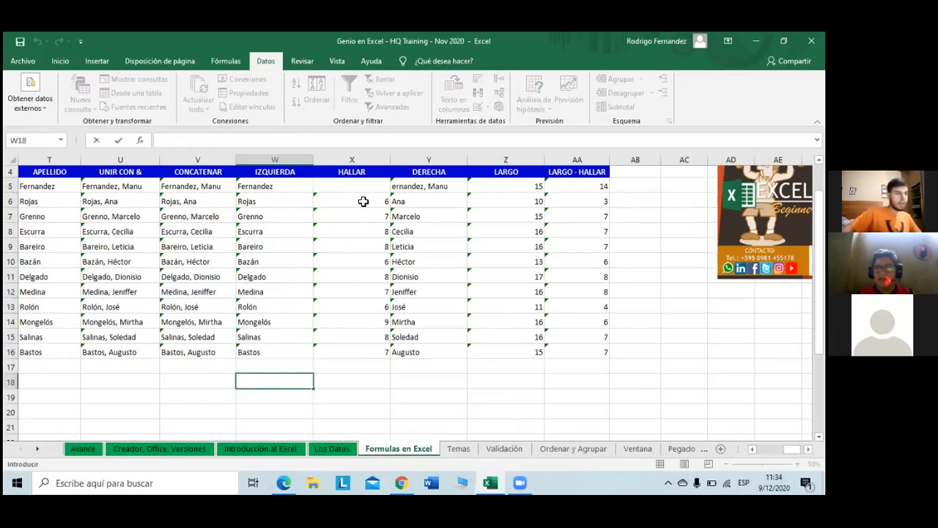
pyautogui.moveTo(359, 187); pyautogui.dragTo(347, 347)
pyautogui.click(375, 395)
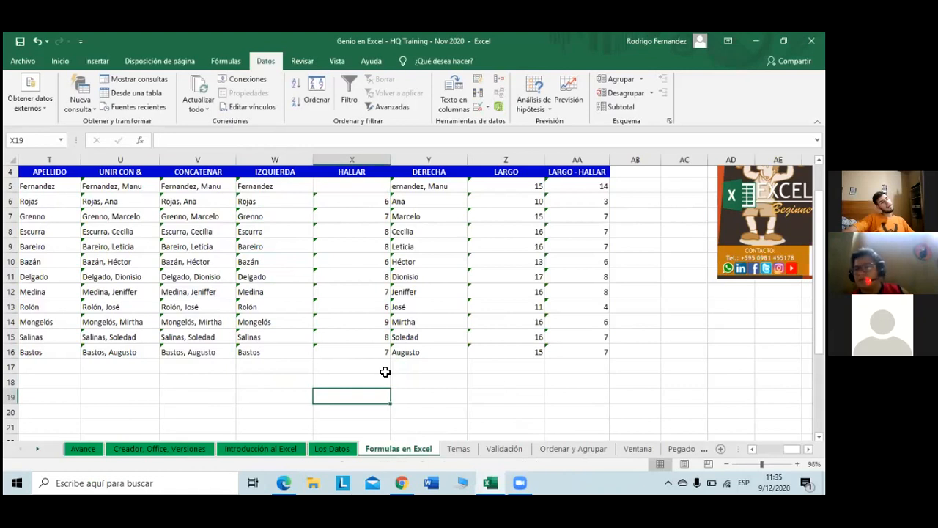
pyautogui.click(449, 187)
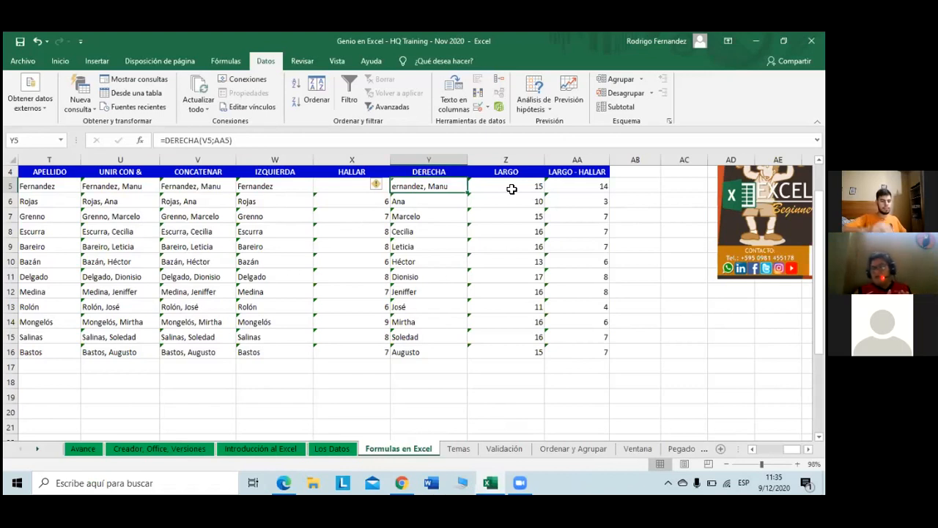
# Step: Undo edits until X5's HALLAR formula returns 10 and Y5 shows Manu again
pyautogui.press('Down')
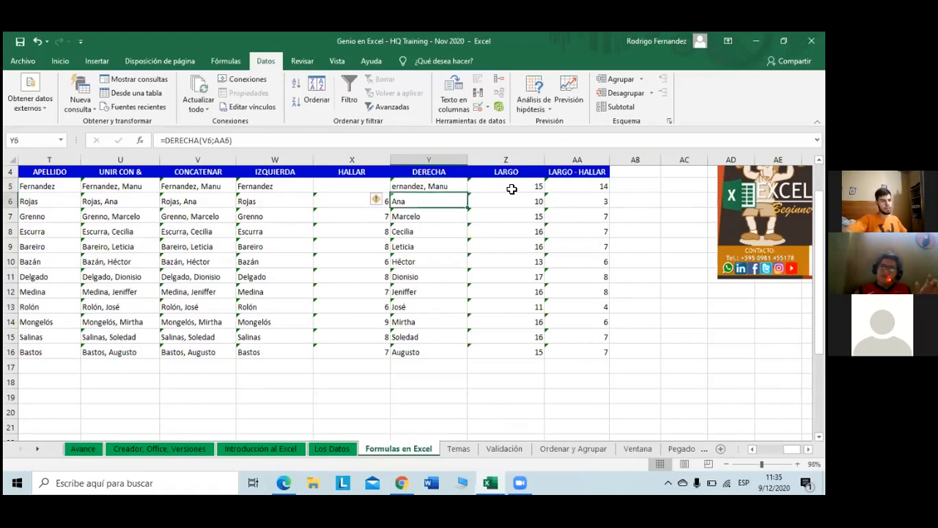
pyautogui.press('Up')
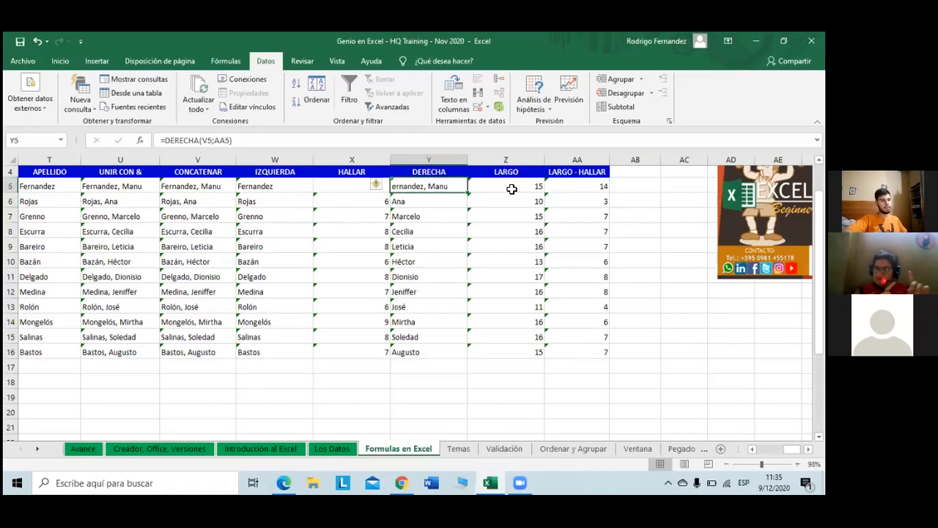
pyautogui.press('Up')
pyautogui.press('Down')
pyautogui.press('Down')
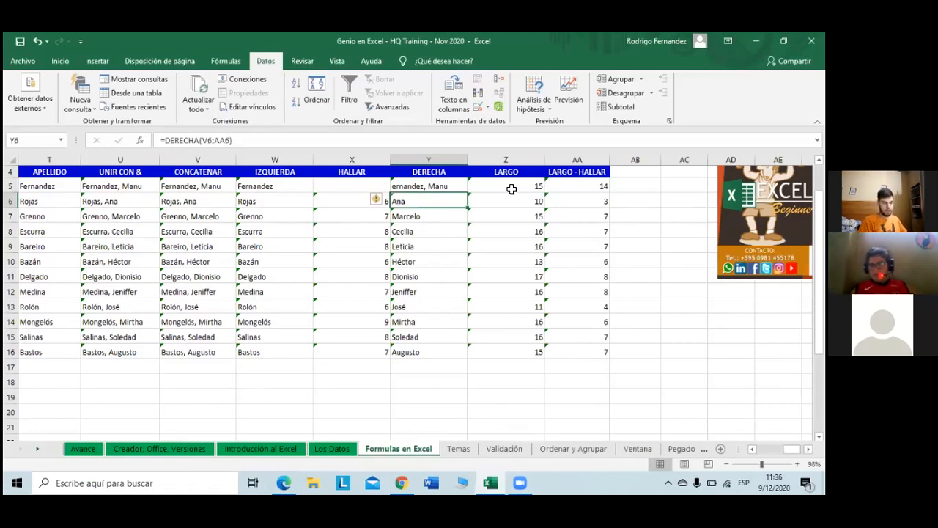
pyautogui.hotkey('ctrl', 'z')
pyautogui.hotkey('ctrl', 'z')
pyautogui.hotkey('ctrl', 'z')
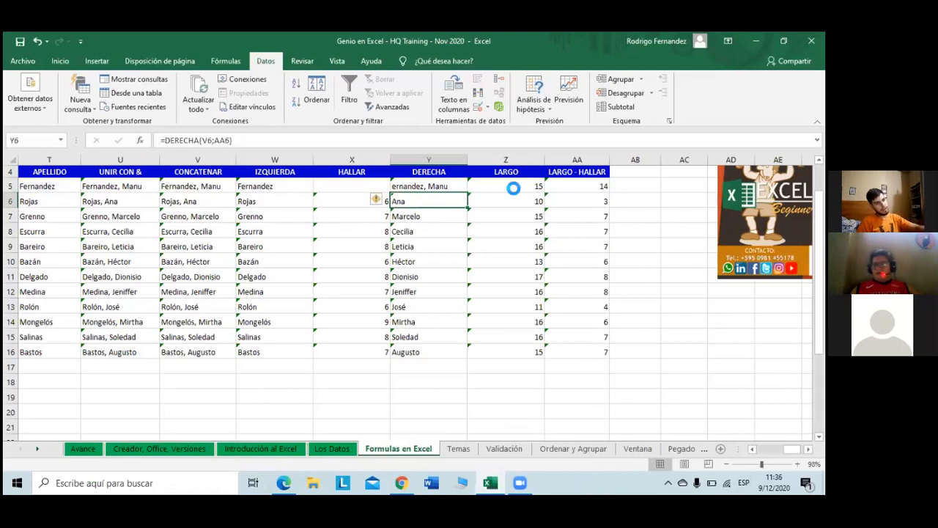
pyautogui.hotkey('ctrl', 'z')
pyautogui.hotkey('ctrl', 'z')
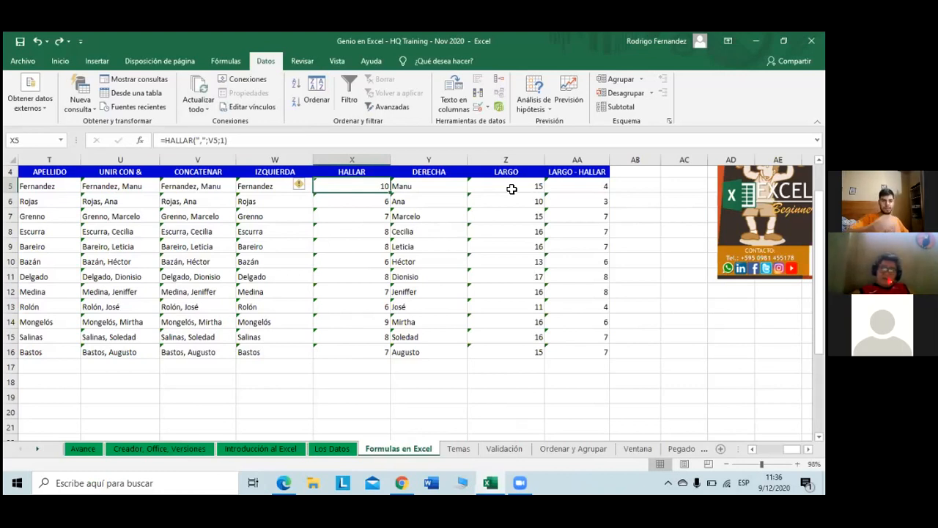
# Step: Briefly view the Temas sheet, then return and scroll around the Formulas en Excel sheet
pyautogui.rightClick(414, 450)
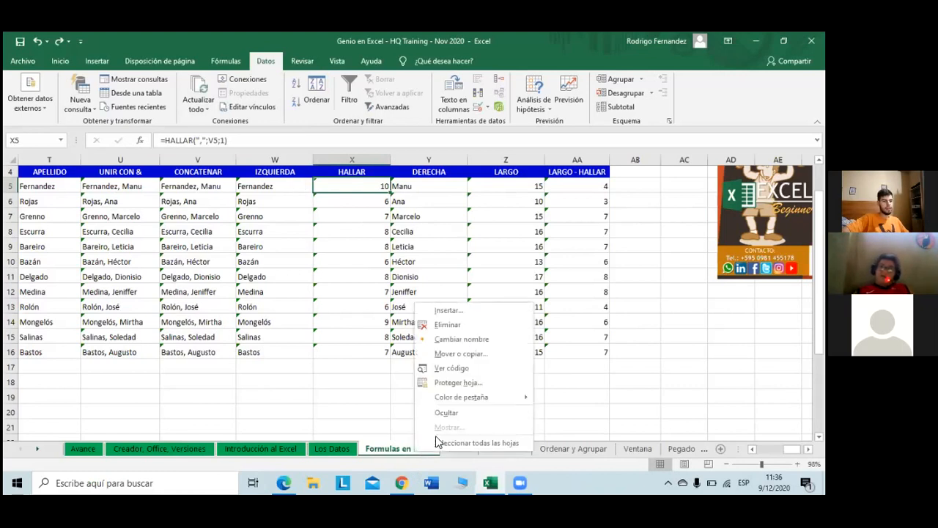
pyautogui.moveTo(475, 396)
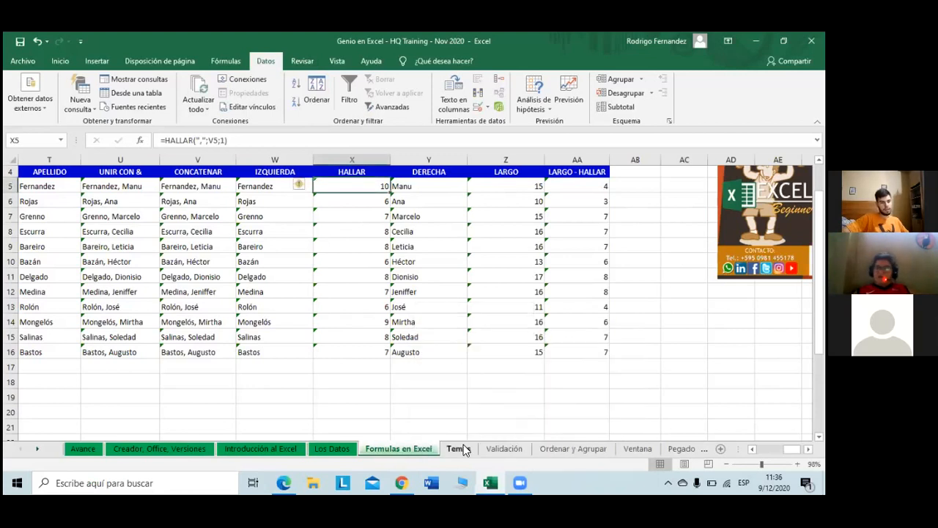
pyautogui.click(459, 449)
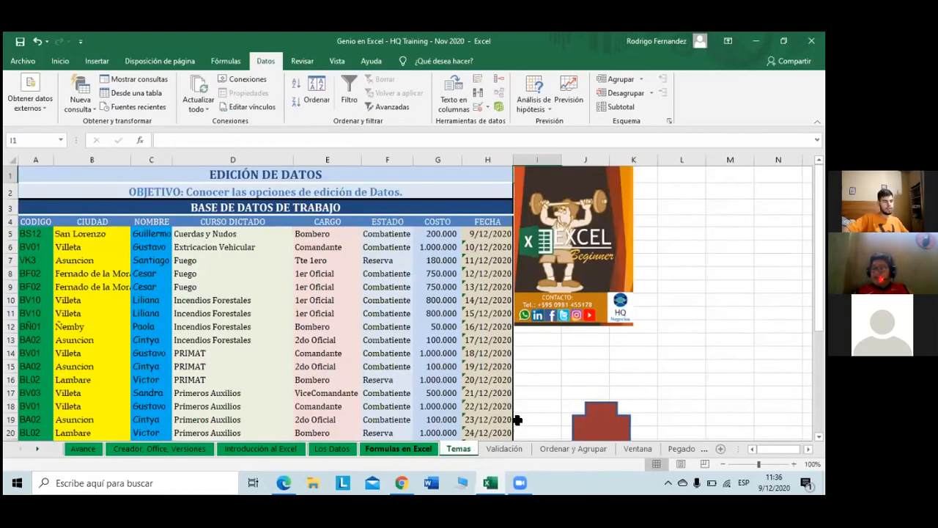
pyautogui.hotkey('ctrl', 'pageup')
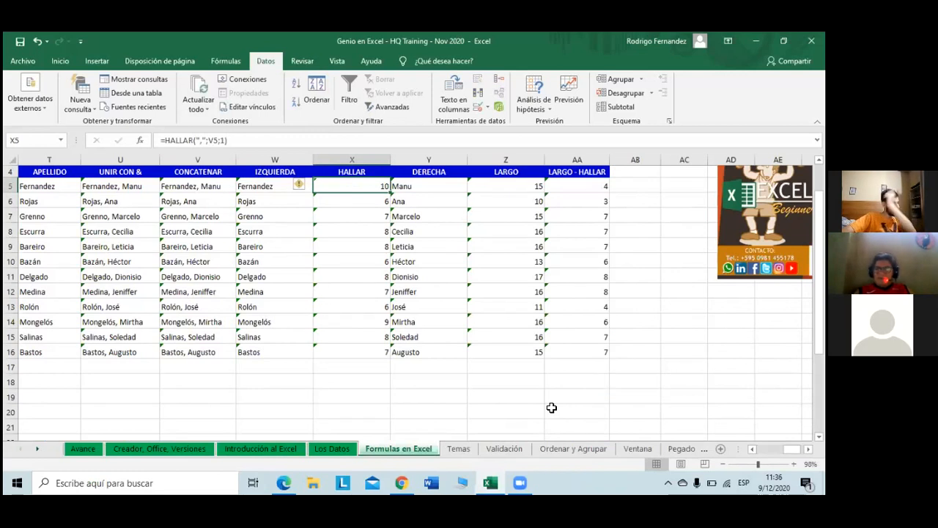
pyautogui.scroll(1, 552, 407)
pyautogui.scroll(-3, 551, 408)
pyautogui.scroll(3, 551, 407)
pyautogui.scroll(-4, 552, 408)
pyautogui.scroll(-1, 551, 408)
pyautogui.scroll(4, 551, 408)
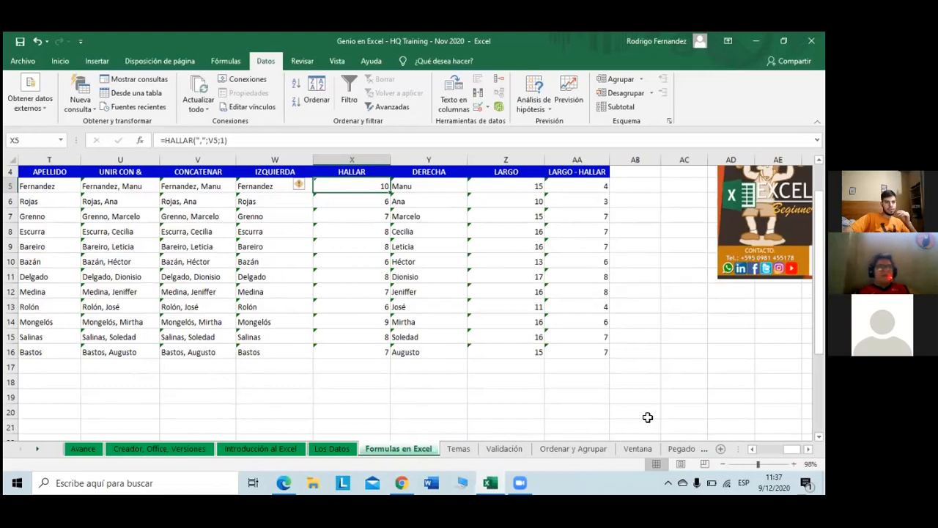
pyautogui.scroll(1, 679, 404)
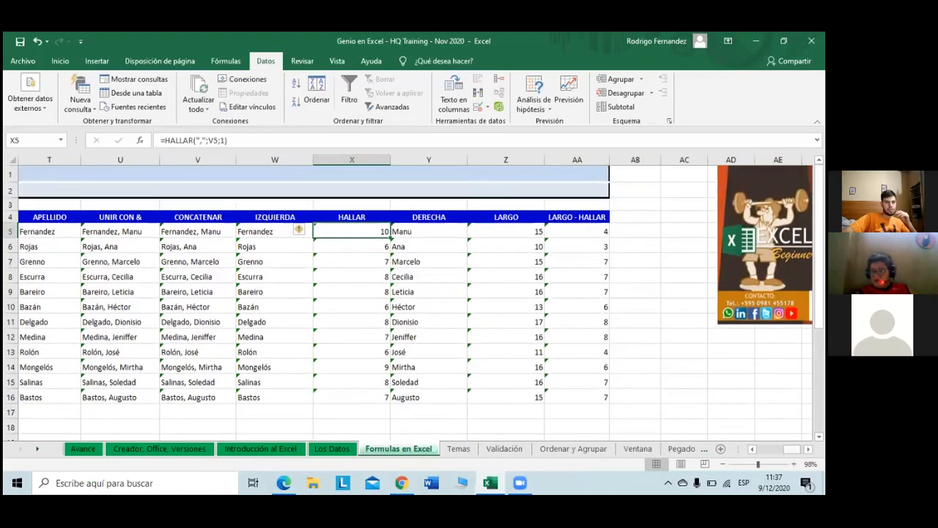
pyautogui.moveTo(792, 449); pyautogui.dragTo(767, 449)
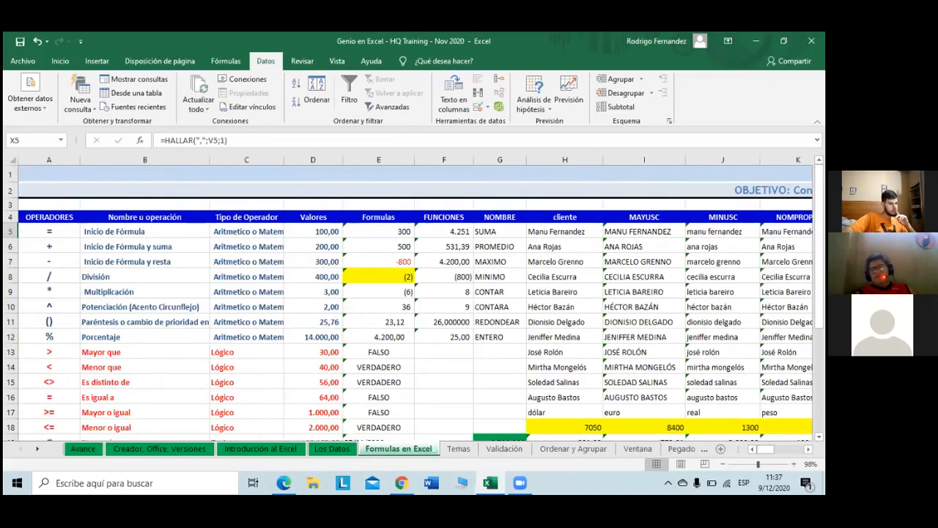
pyautogui.scroll(-2, 687, 400)
pyautogui.scroll(-1, 687, 399)
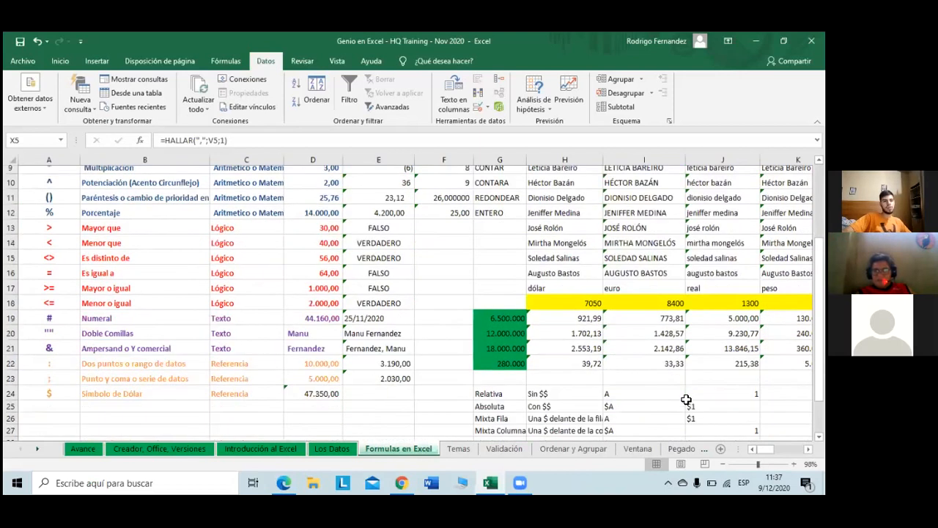
pyautogui.moveTo(766, 449); pyautogui.dragTo(779, 449)
pyautogui.scroll(2, 415, 301)
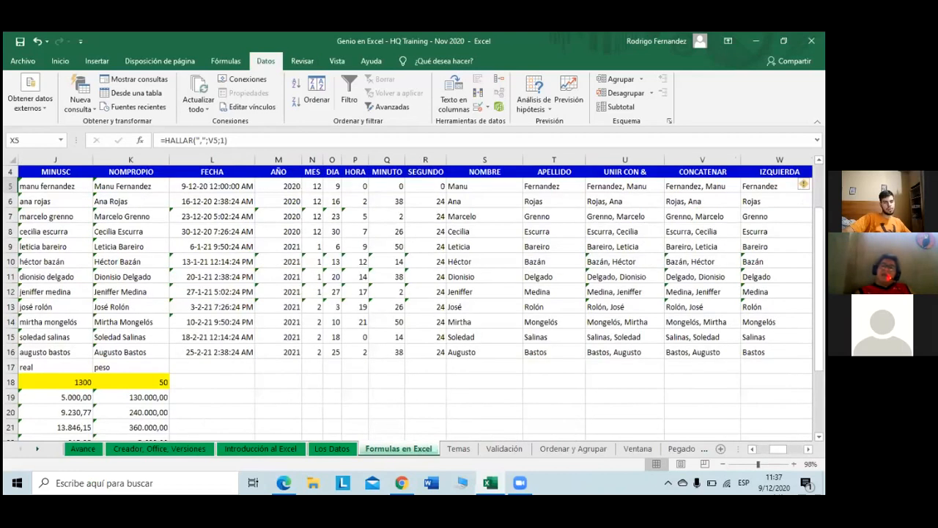
pyautogui.scroll(1, 635, 374)
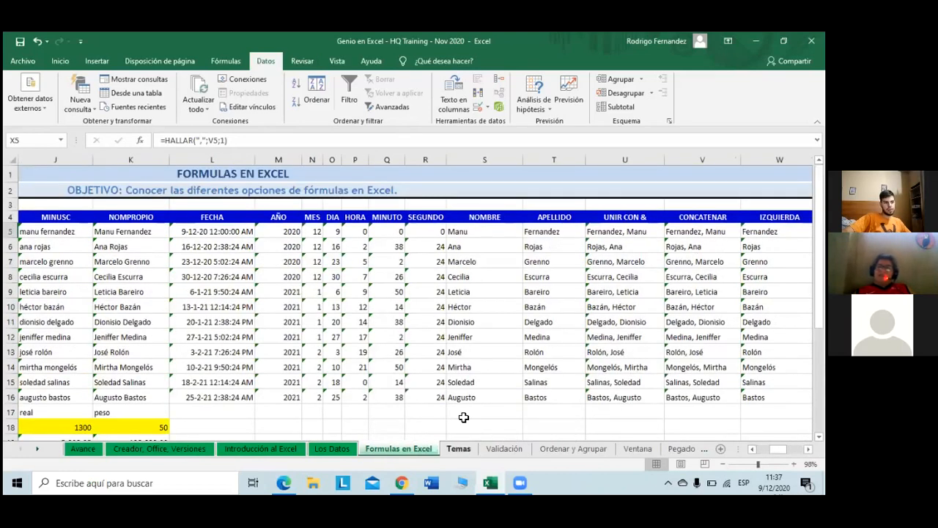
# Step: Switch to the Temas sheet and look at H5's date formula and A5's code BS12
pyautogui.hotkey('ctrl', 'pagedown')
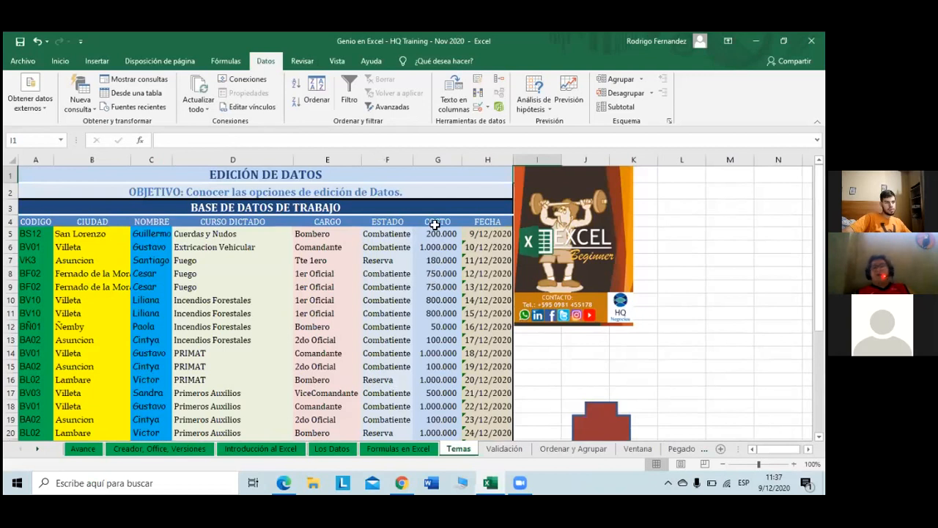
pyautogui.scroll(-4, 427, 218)
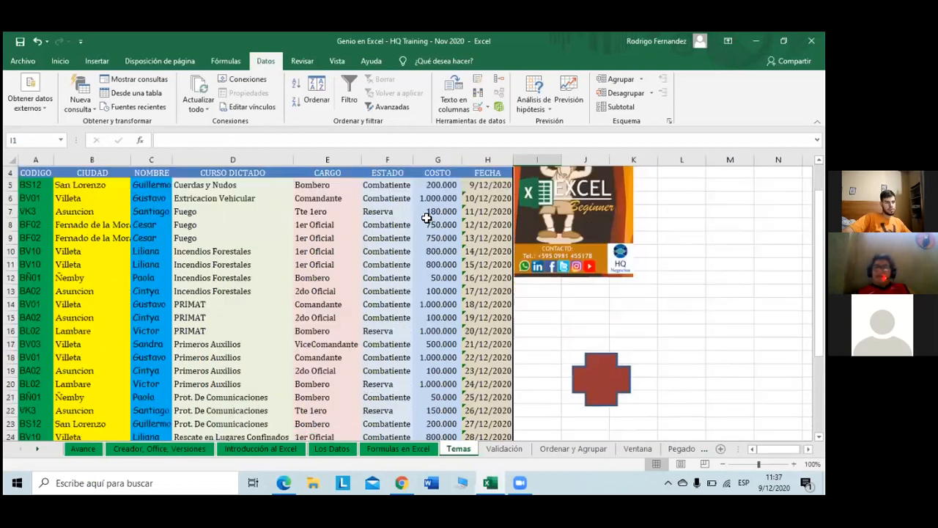
pyautogui.scroll(4, 427, 218)
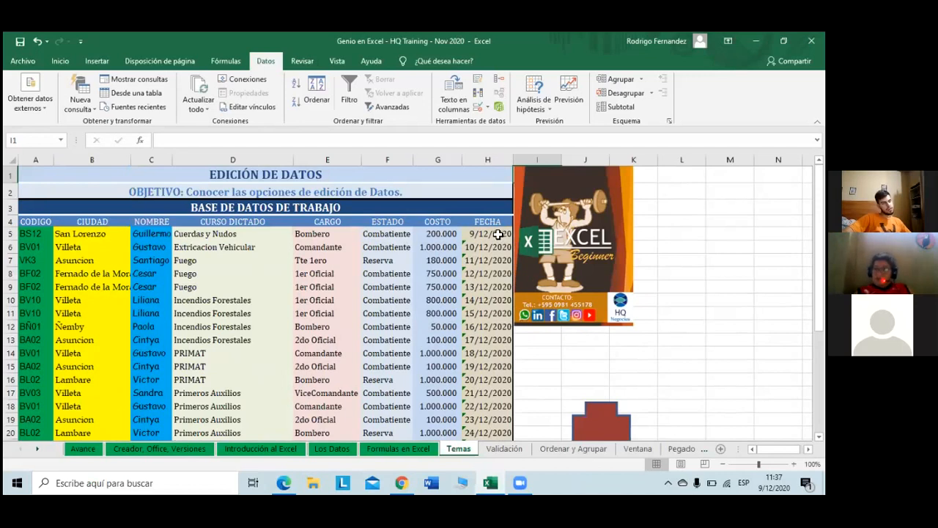
pyautogui.click(498, 234)
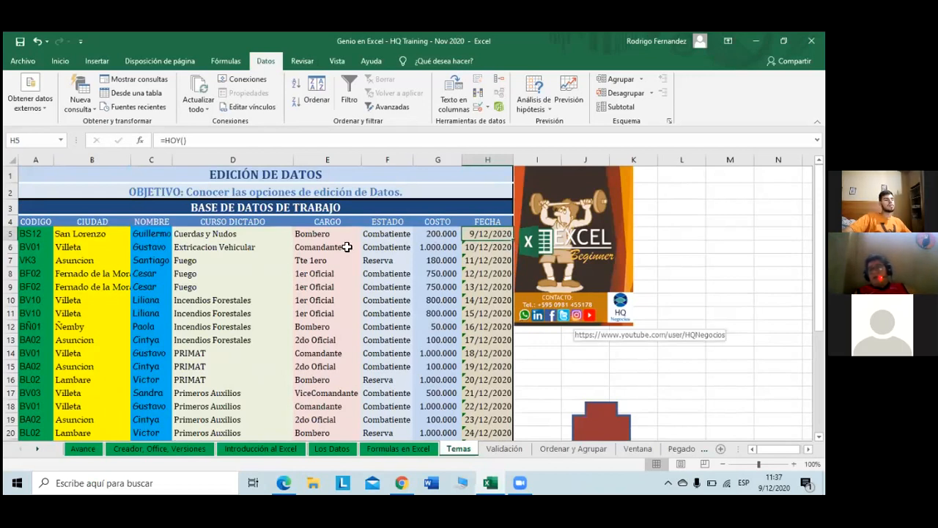
pyautogui.click(27, 234)
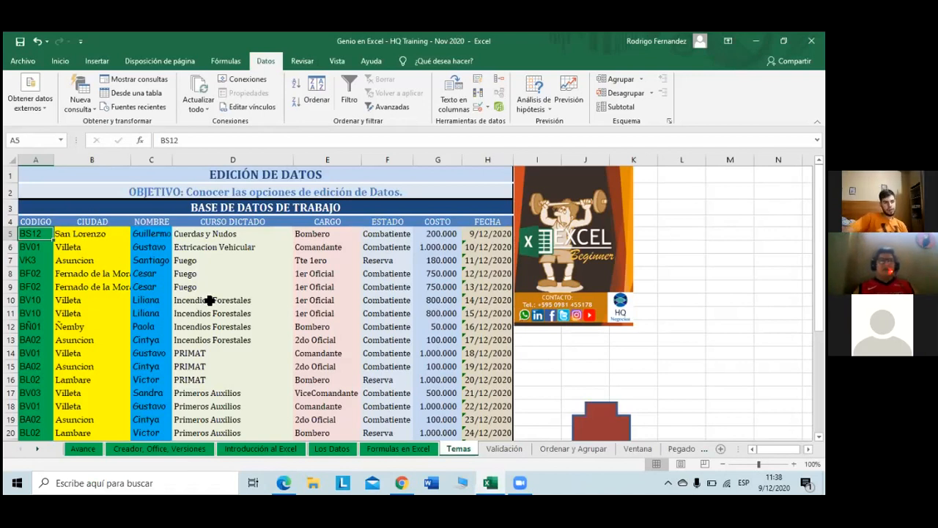
pyautogui.scroll(-2, 547, 305)
pyautogui.click(607, 339)
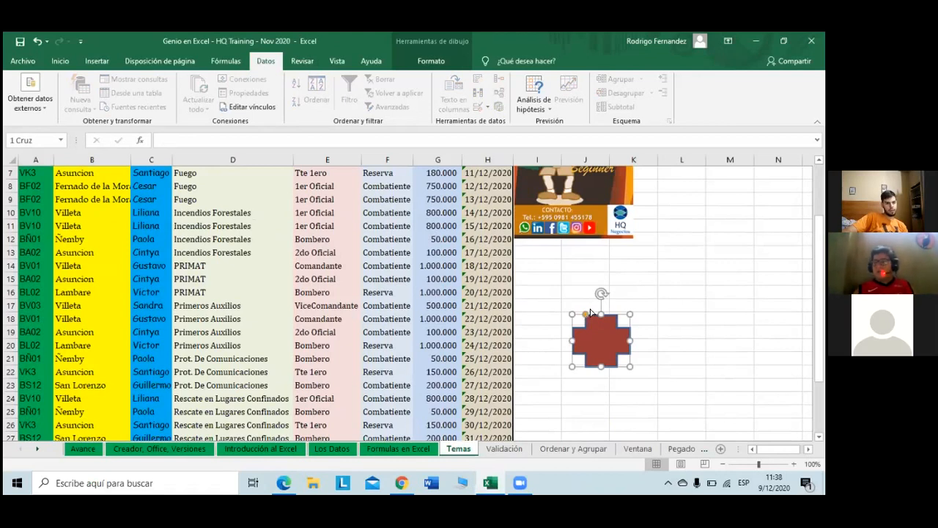
pyautogui.moveTo(591, 313)
pyautogui.mouseDown()
pyautogui.moveTo(580, 315)
pyautogui.moveTo(591, 314)
pyautogui.mouseUp()
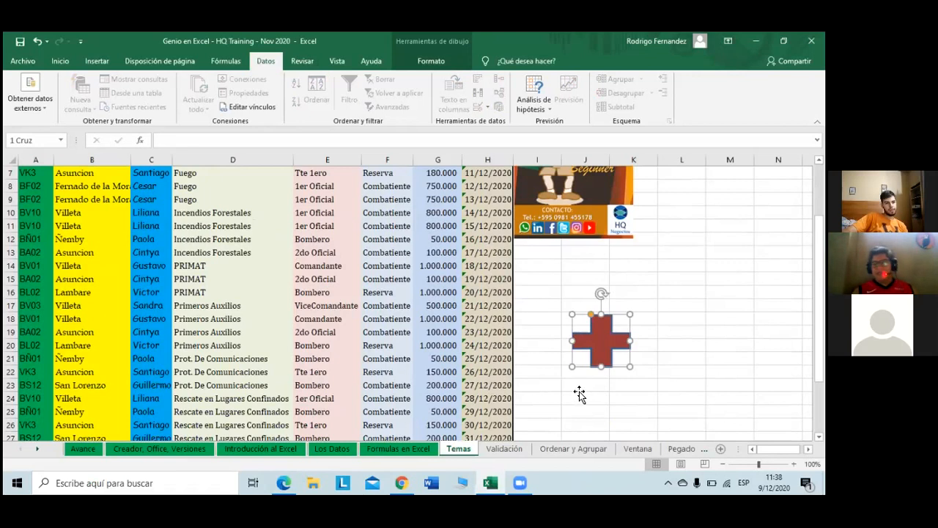
pyautogui.click(578, 393)
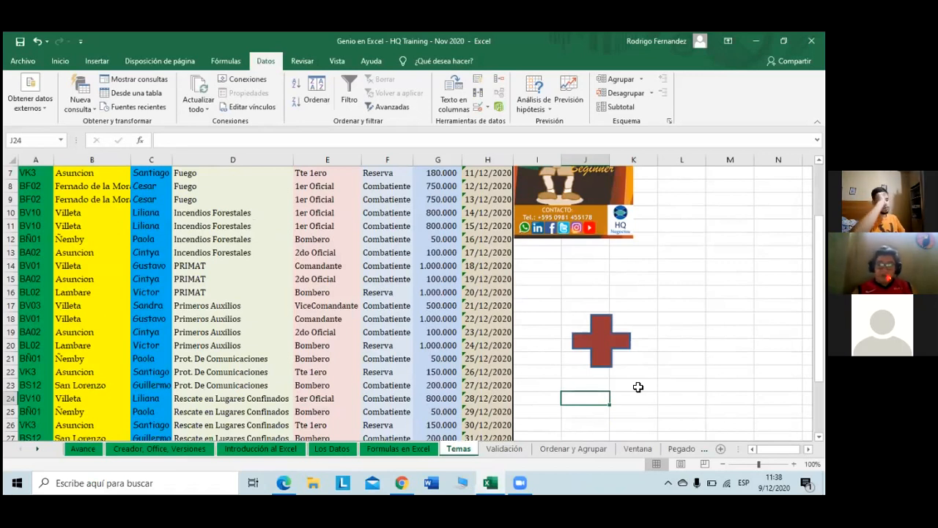
pyautogui.click(638, 388)
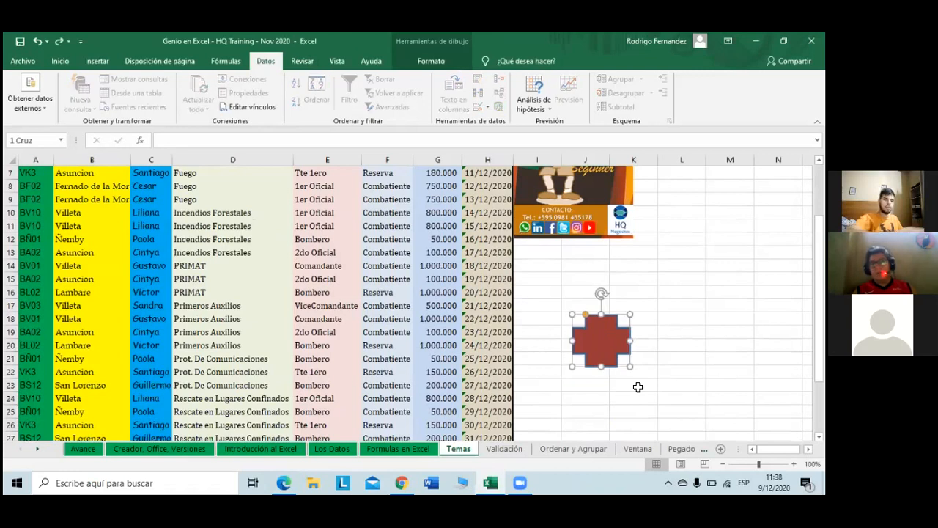
pyautogui.click(638, 387)
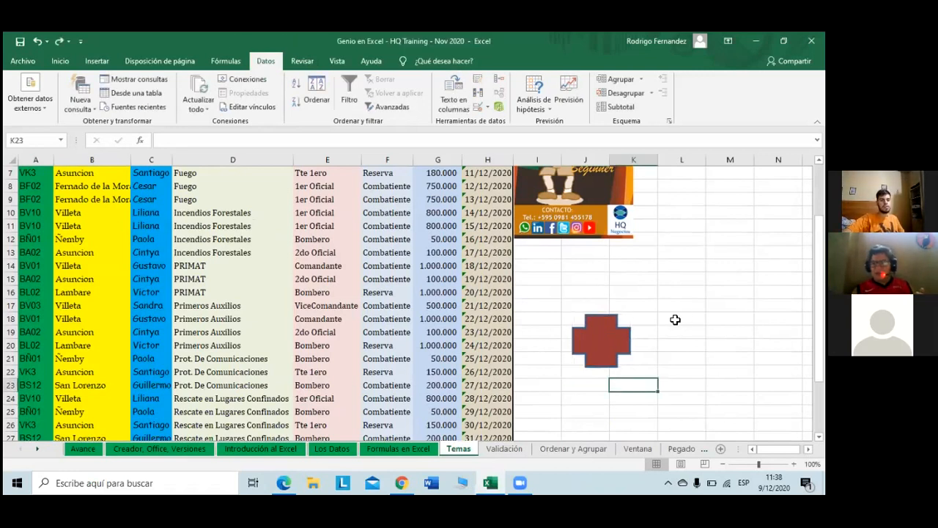
pyautogui.scroll(-2, 451, 277)
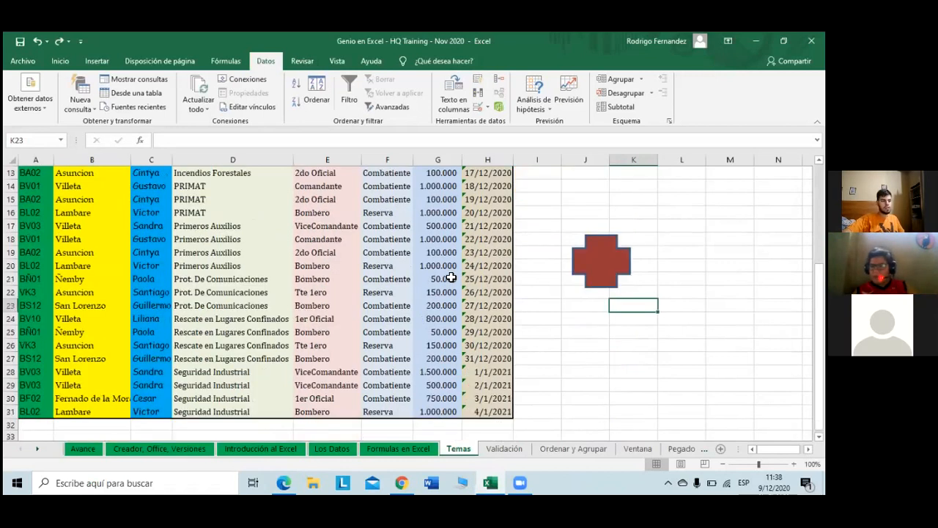
pyautogui.scroll(1, 451, 277)
pyautogui.scroll(4, 451, 277)
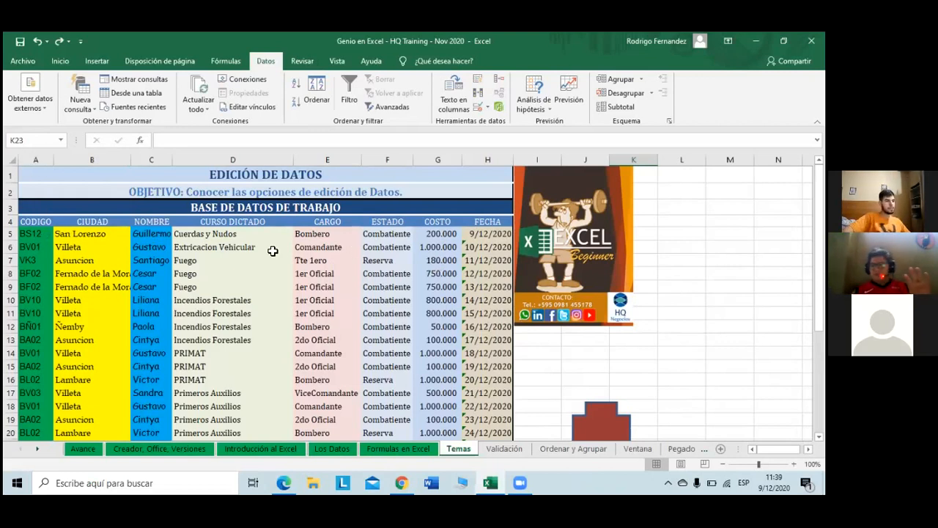
# Step: Show the Inicio formatting commands for the Temas table and open the fill colour list
pyautogui.click(35, 233)
pyautogui.press('Right')
pyautogui.press('Right')
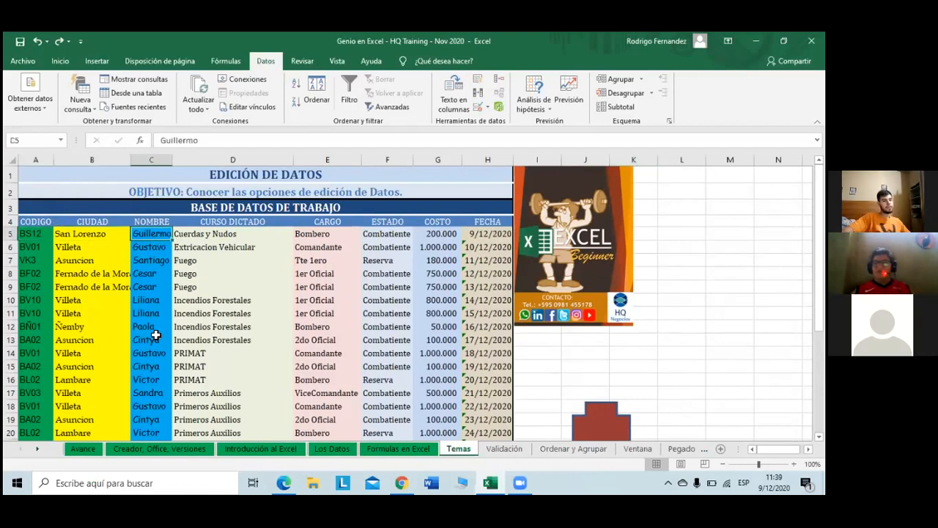
pyautogui.scroll(-1, 155, 335)
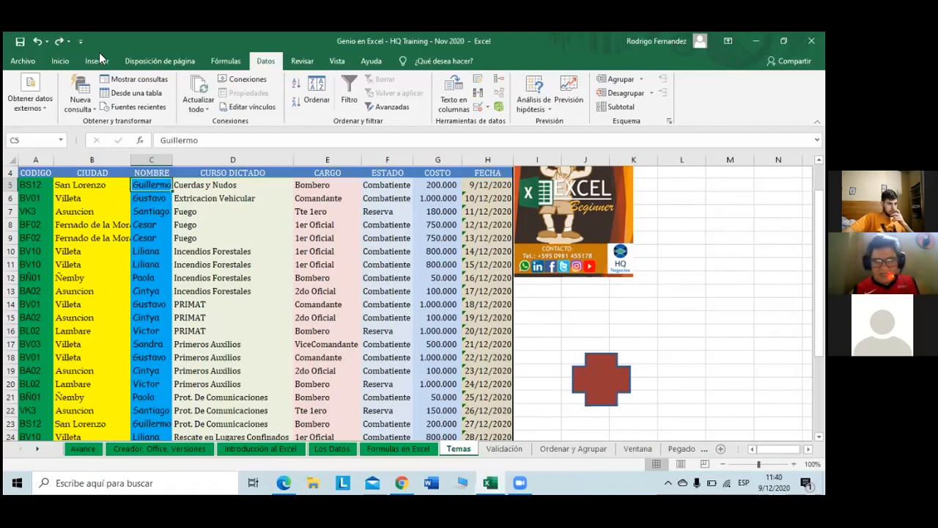
pyautogui.click(63, 60)
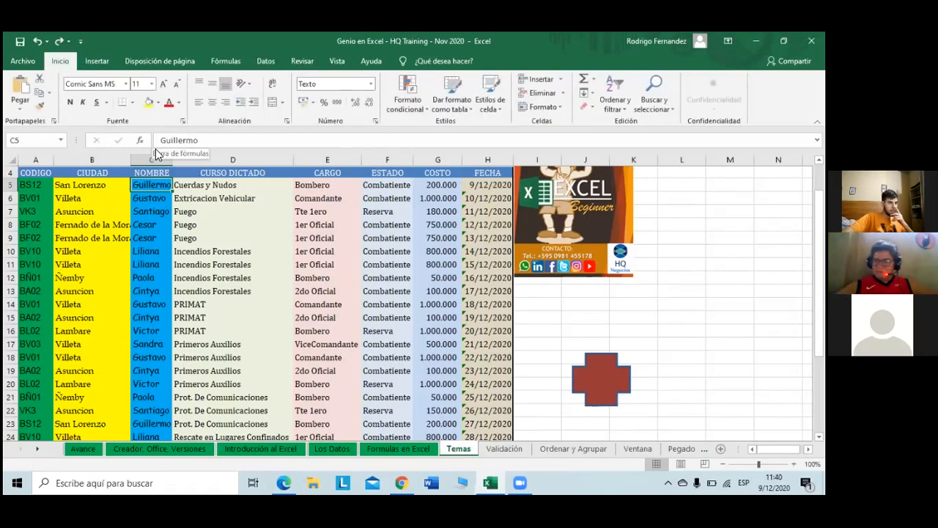
pyautogui.click(42, 188)
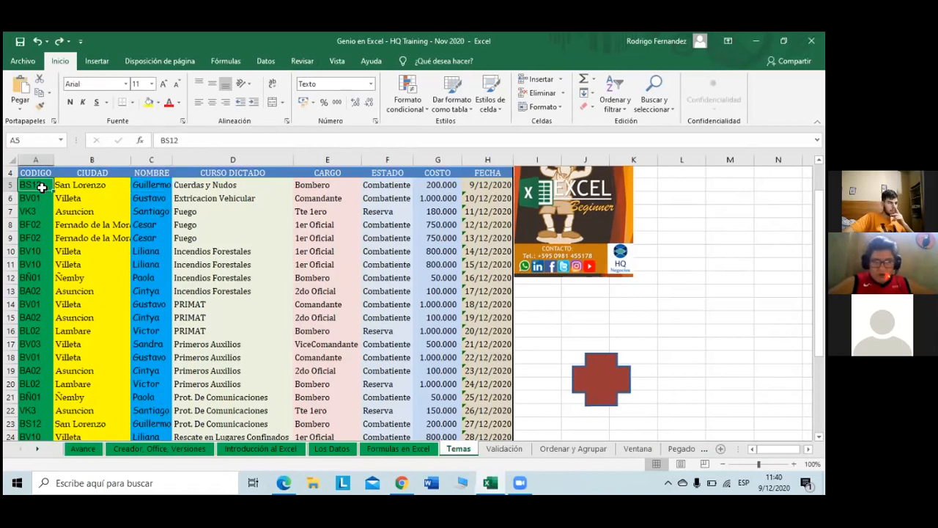
pyautogui.scroll(1, 122, 235)
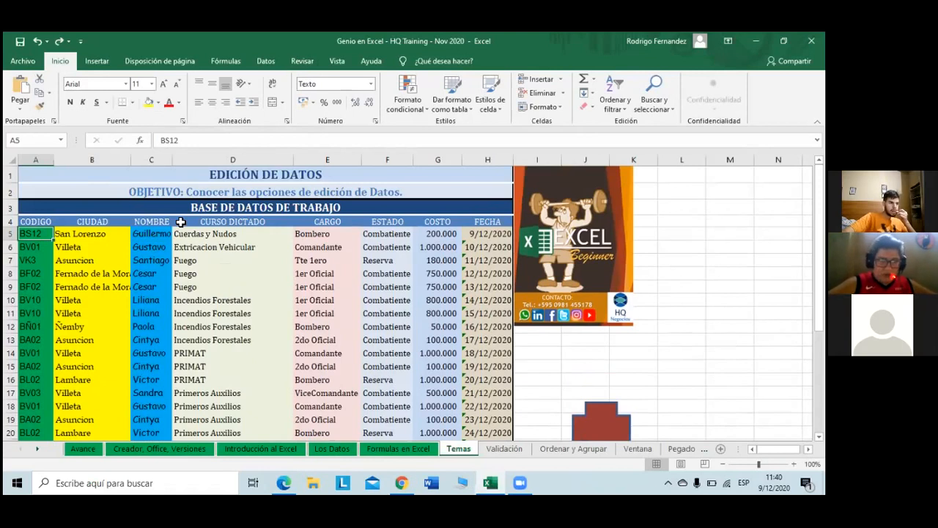
pyautogui.click(159, 103)
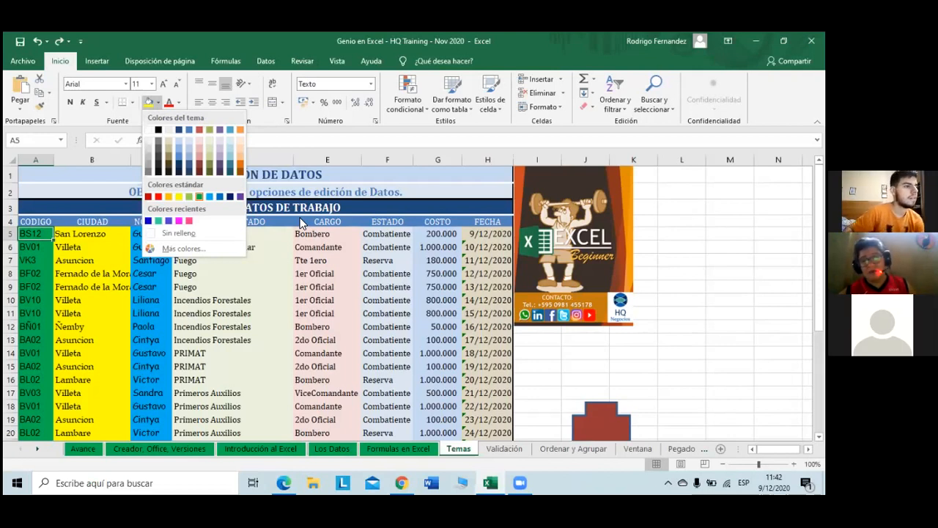
# Step: Browse the text colour choices without applying one, then go to the Formulas en Excel sheet
pyautogui.click(179, 104)
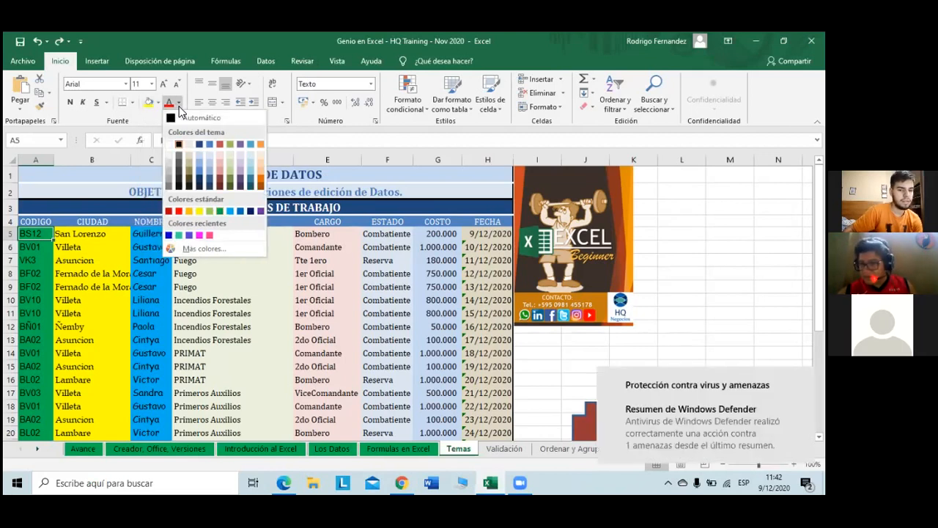
pyautogui.click(179, 107)
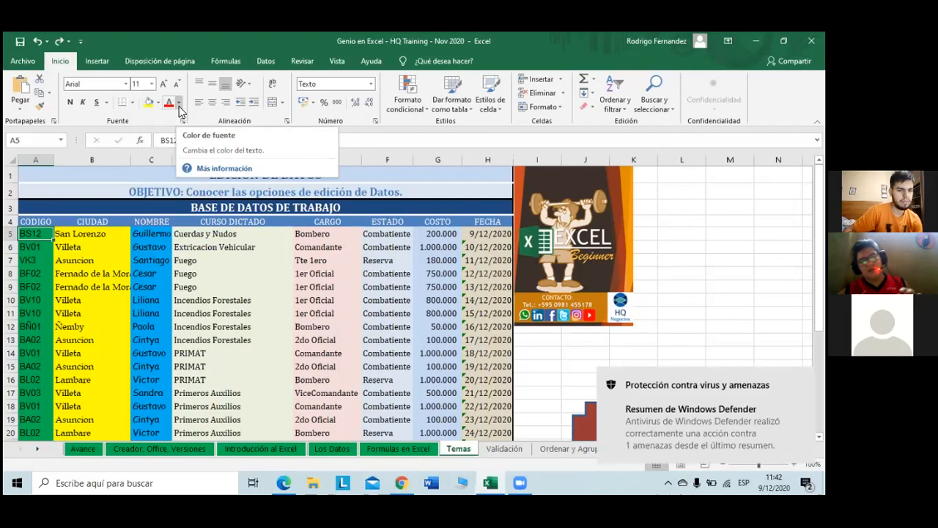
pyautogui.click(179, 107)
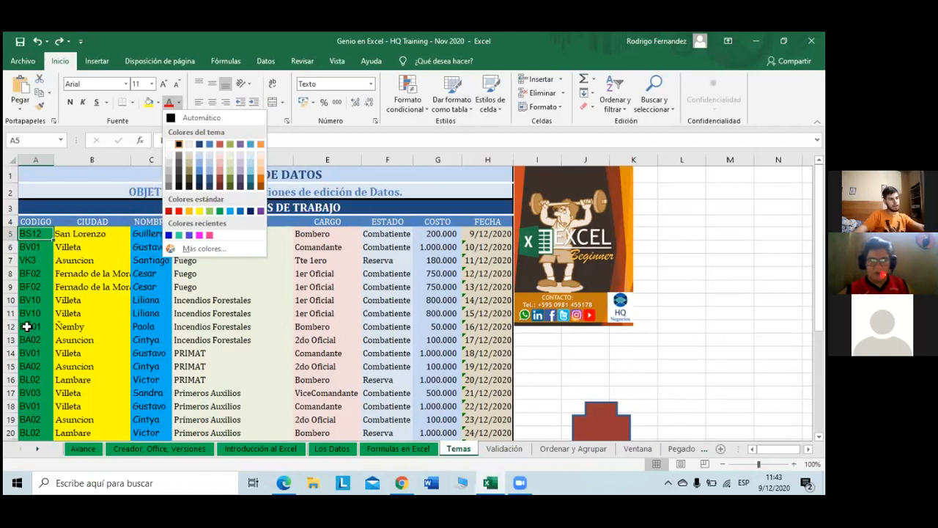
pyautogui.press('Escape')
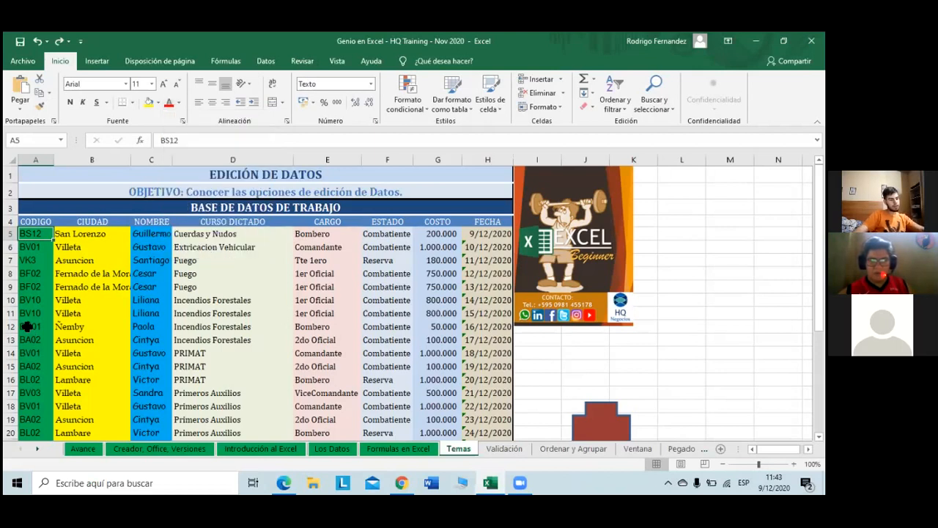
pyautogui.hotkey('ctrl', 'pageup')
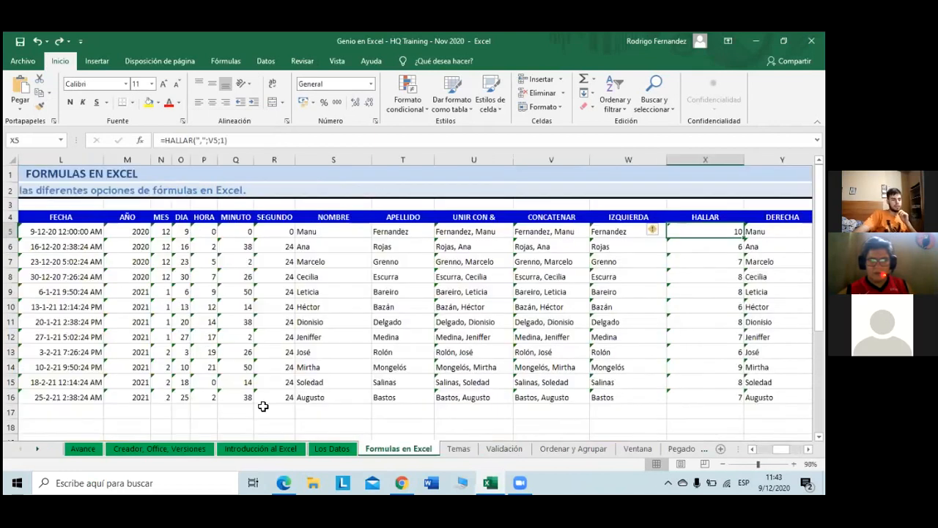
# Step: Colour the Formulas en Excel sheet tab green and return to the Temas sheet
pyautogui.click(453, 449)
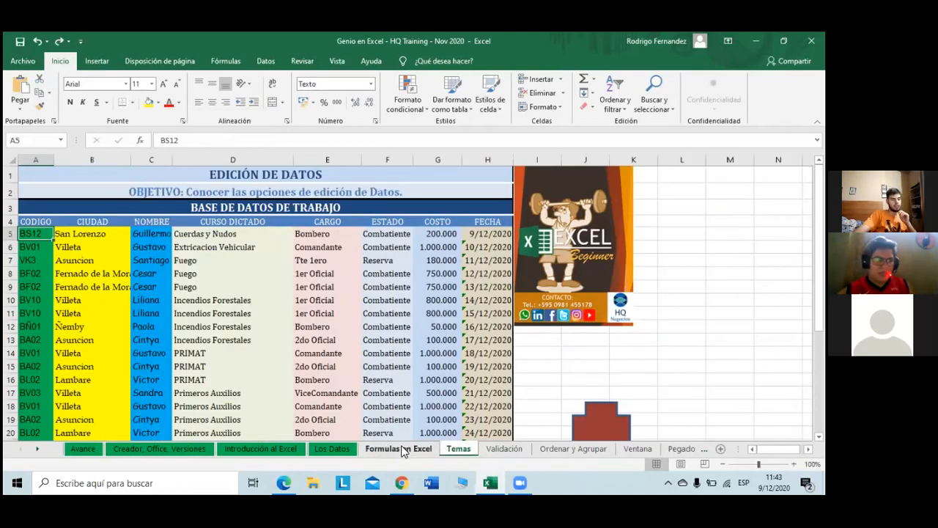
pyautogui.rightClick(402, 450)
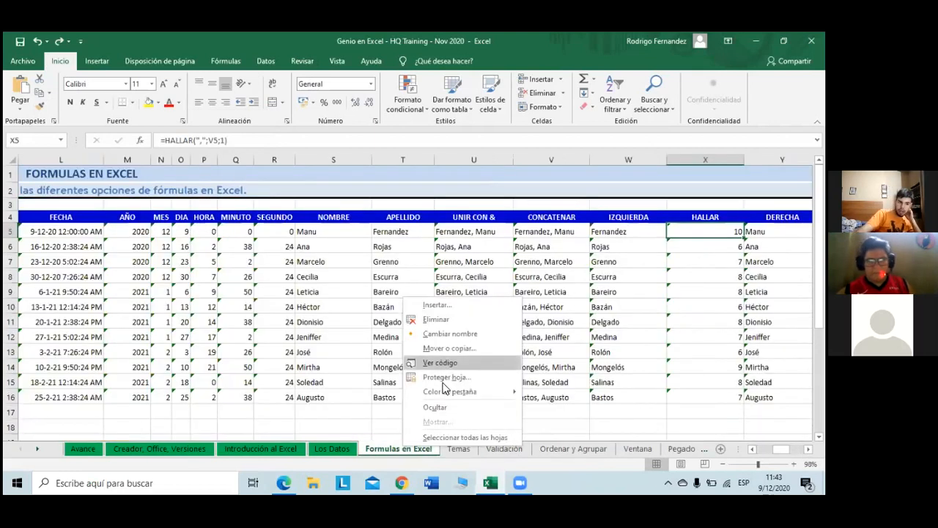
pyautogui.moveTo(456, 393)
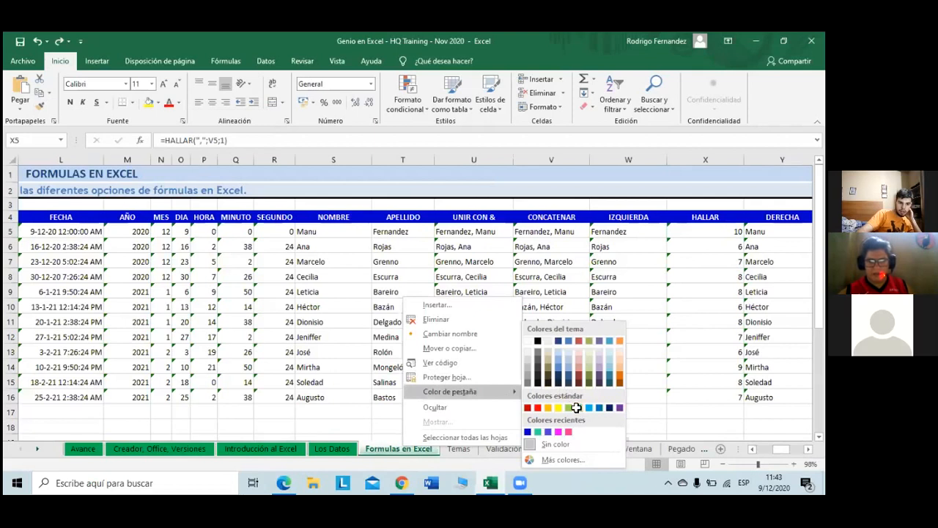
pyautogui.click(557, 418)
pyautogui.click(465, 453)
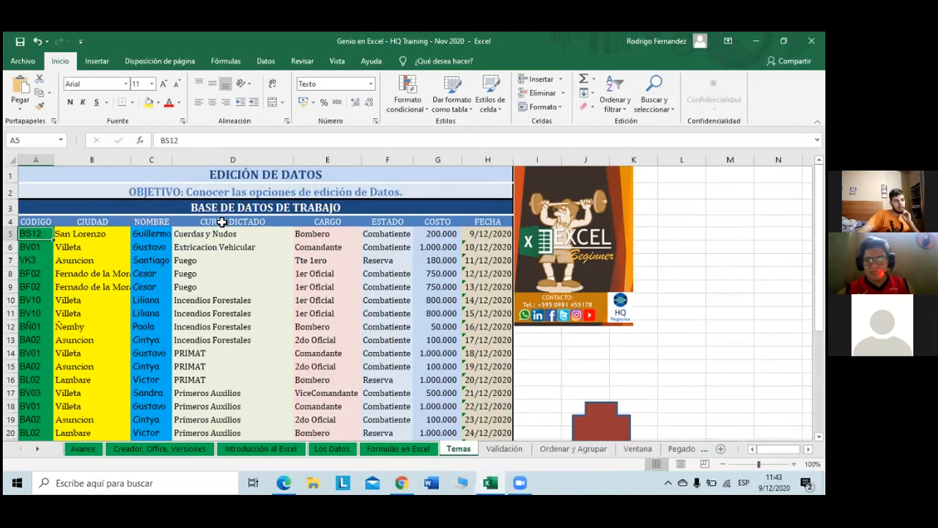
# Step: Open the font-name list on the Inicio tab
pyautogui.click(126, 84)
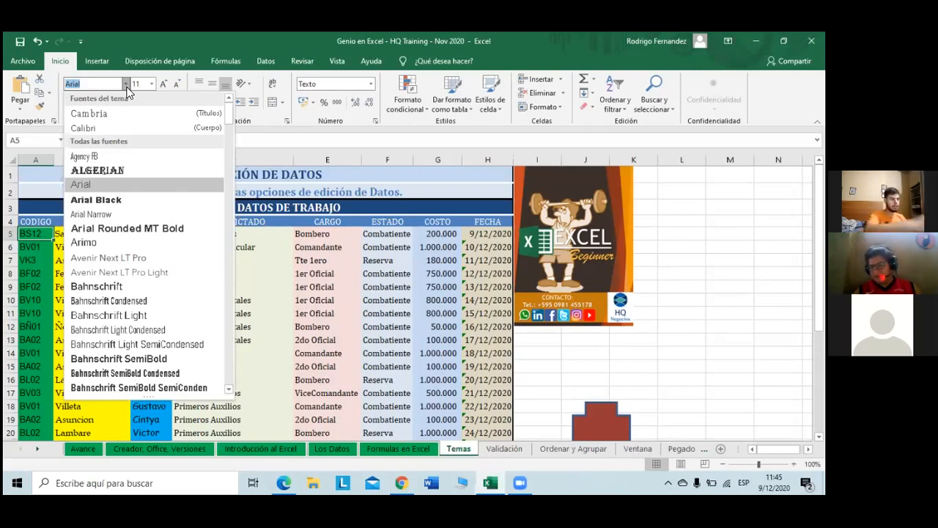
pyautogui.click(127, 86)
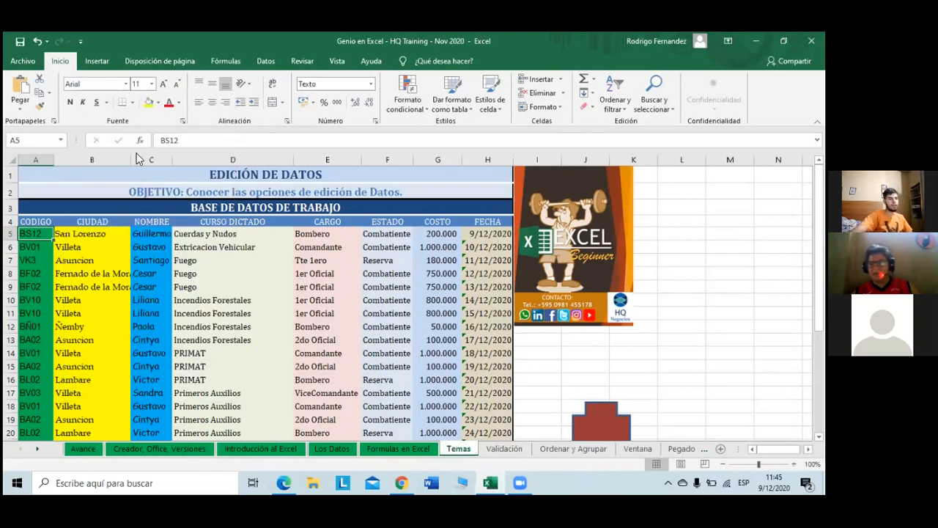
pyautogui.click(312, 236)
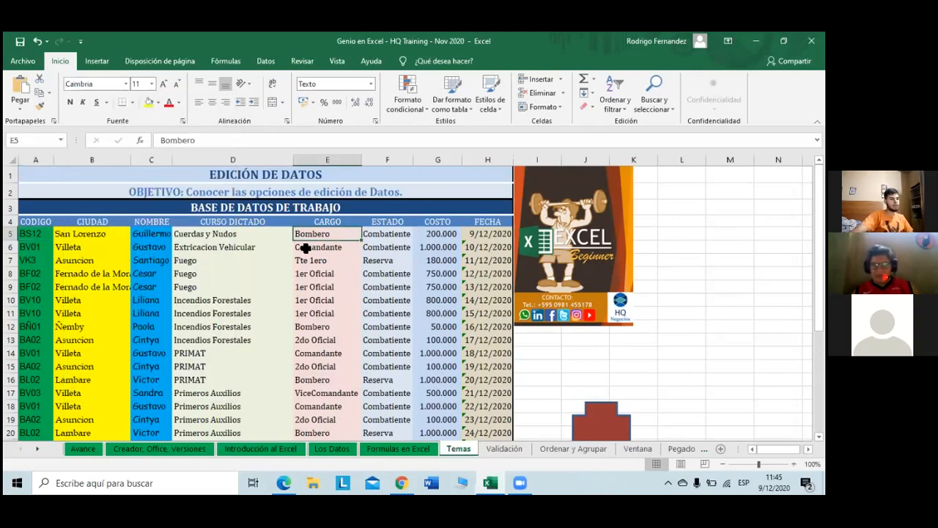
pyautogui.click(261, 245)
pyautogui.click(386, 230)
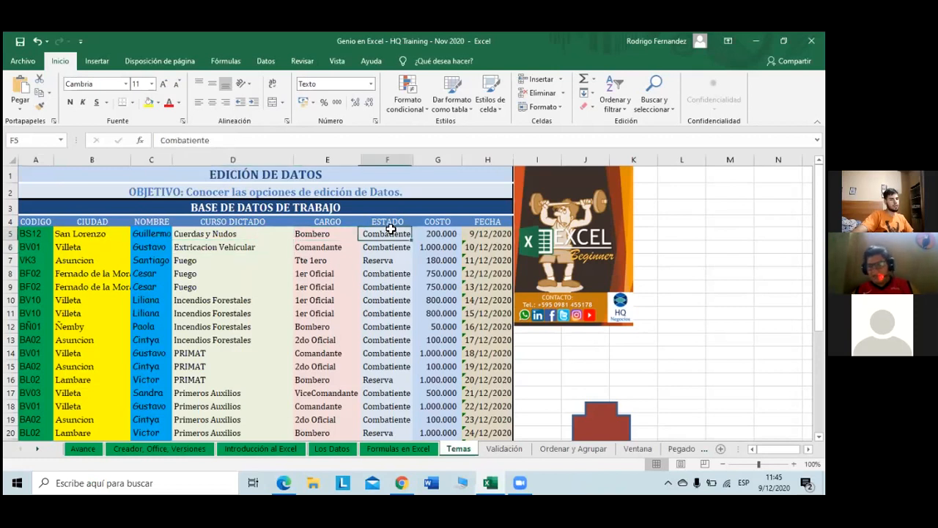
pyautogui.click(391, 220)
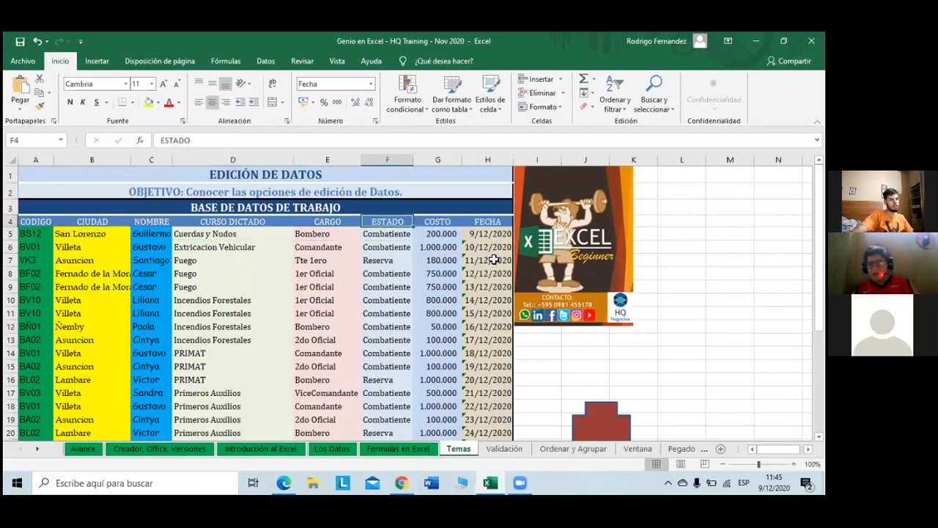
pyautogui.click(489, 224)
pyautogui.click(29, 260)
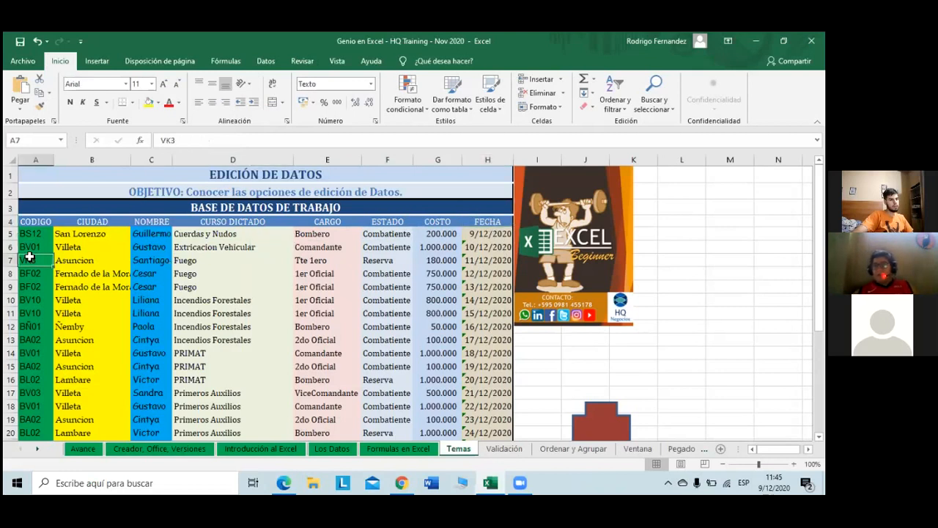
pyautogui.click(37, 224)
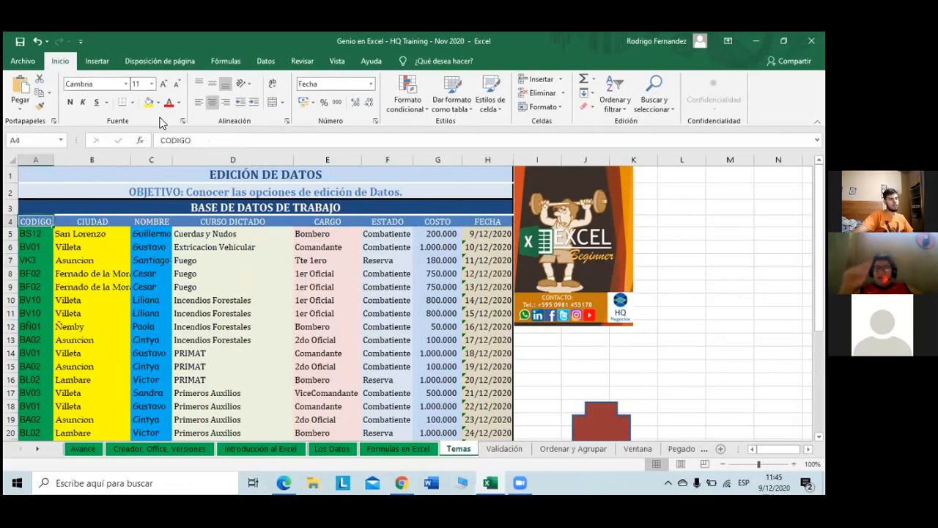
pyautogui.click(323, 248)
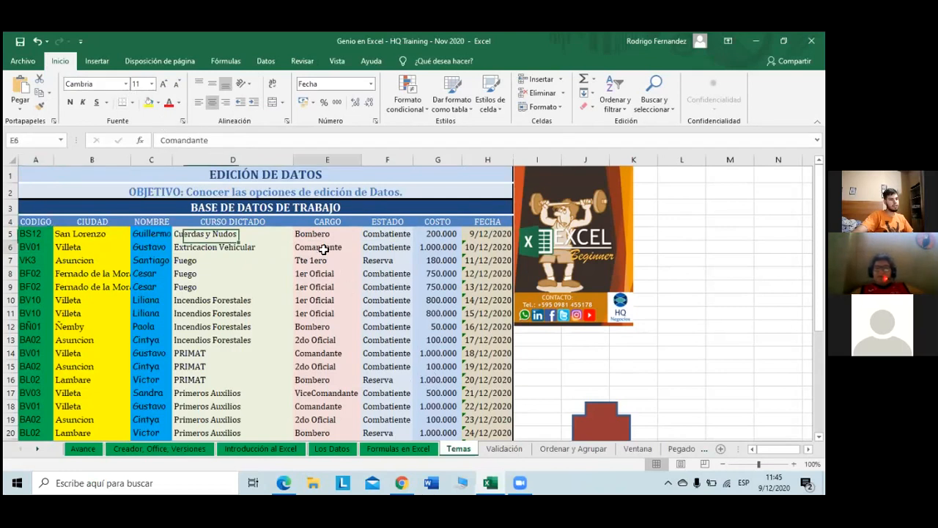
pyautogui.click(127, 83)
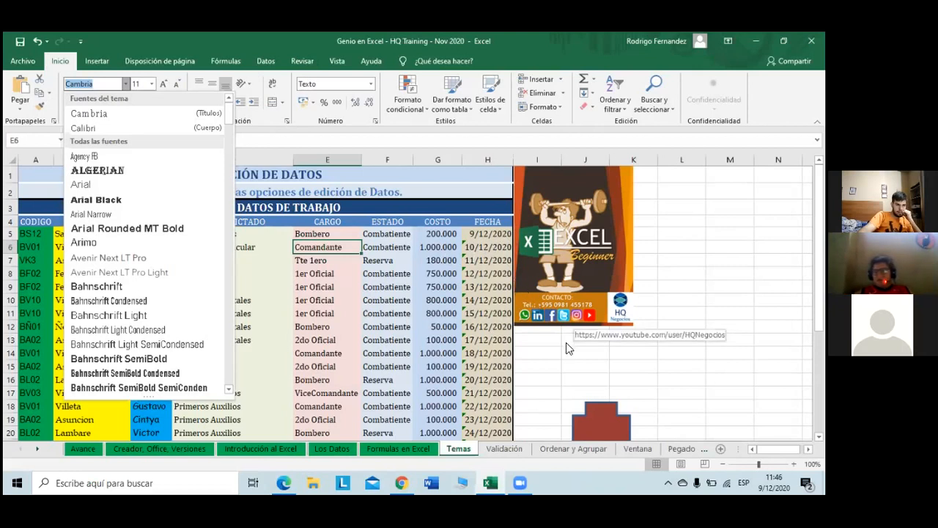
pyautogui.click(612, 422)
pyautogui.rightClick(612, 422)
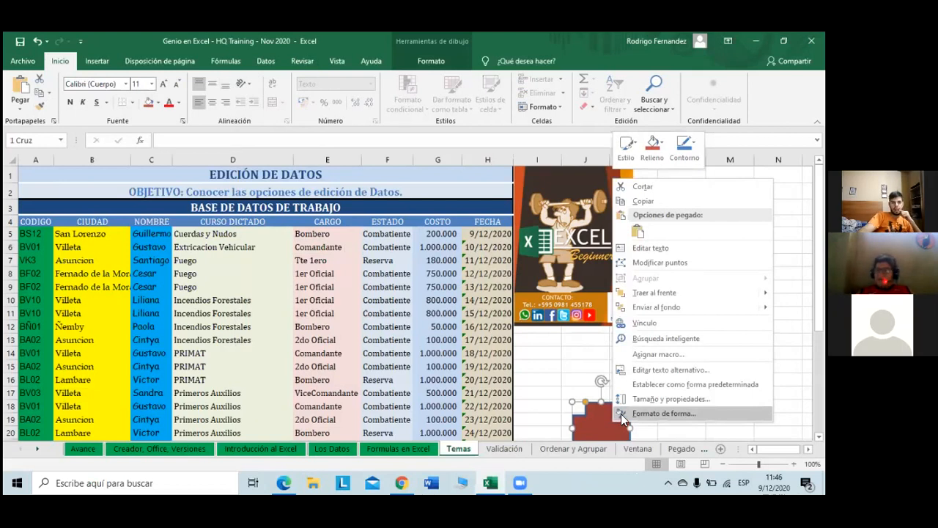
pyautogui.click(435, 61)
pyautogui.click(435, 62)
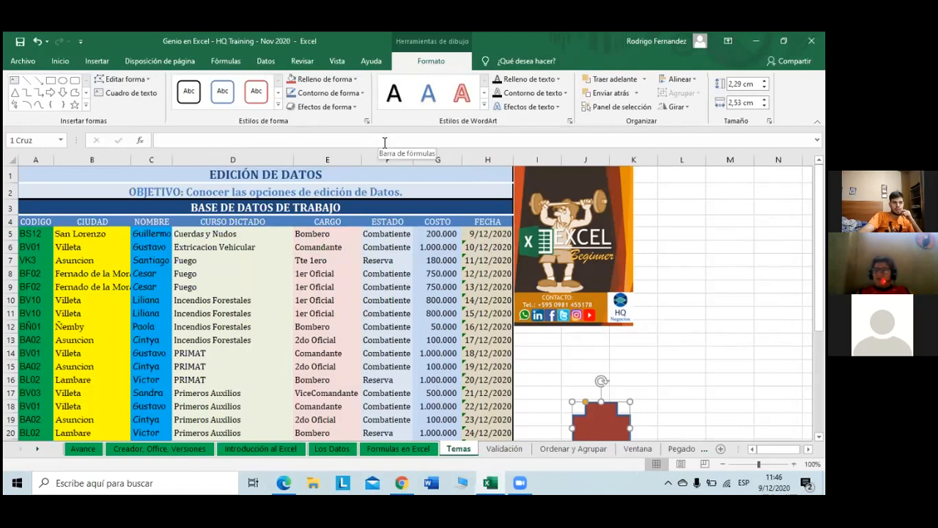
pyautogui.click(341, 108)
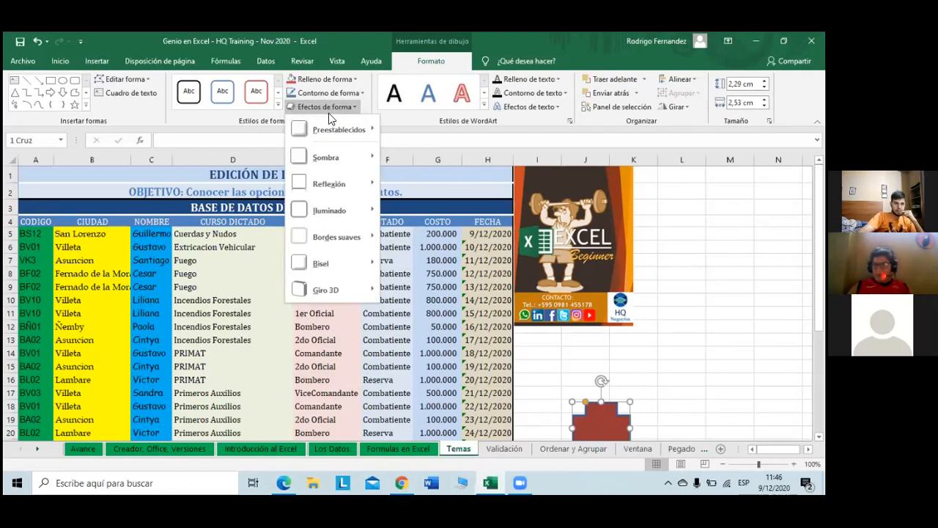
pyautogui.scroll(-1, 690, 394)
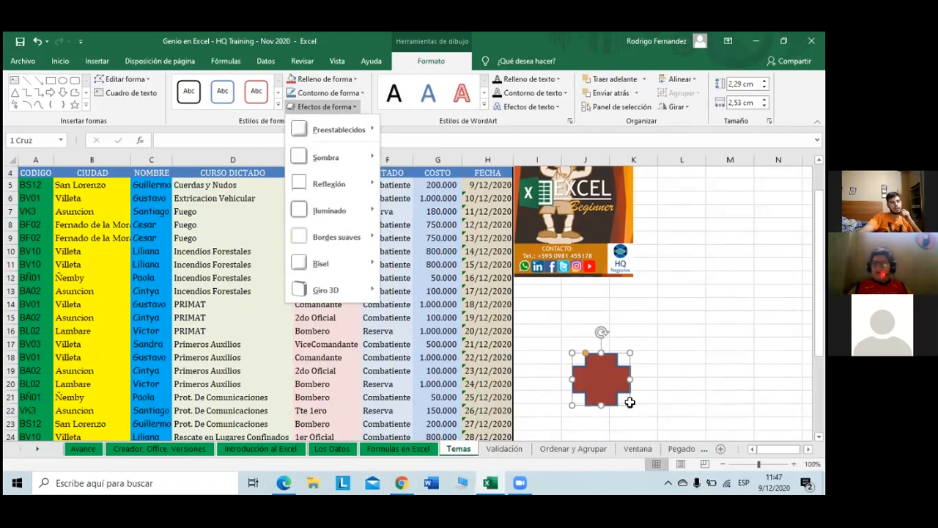
pyautogui.click(587, 300)
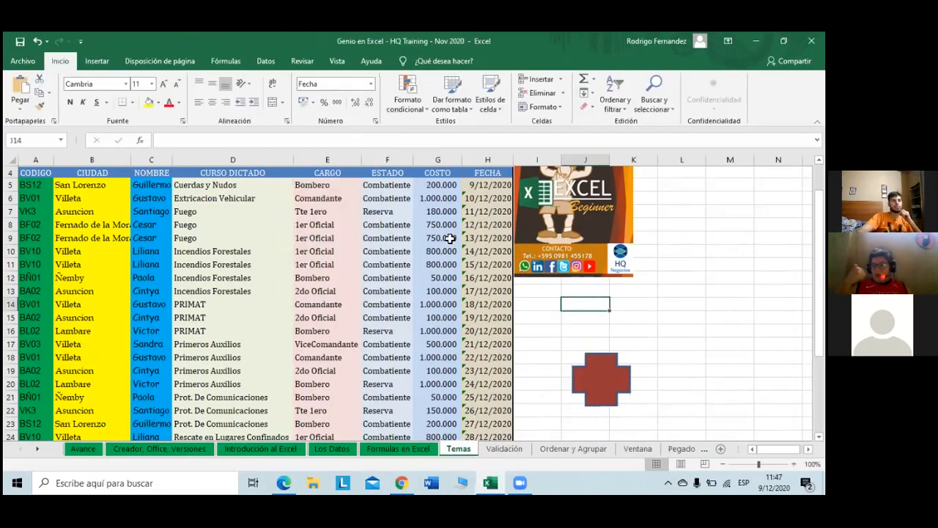
# Step: Show the Insertar ribbon and select empty cell M1 beside the Temas table
pyautogui.click(112, 59)
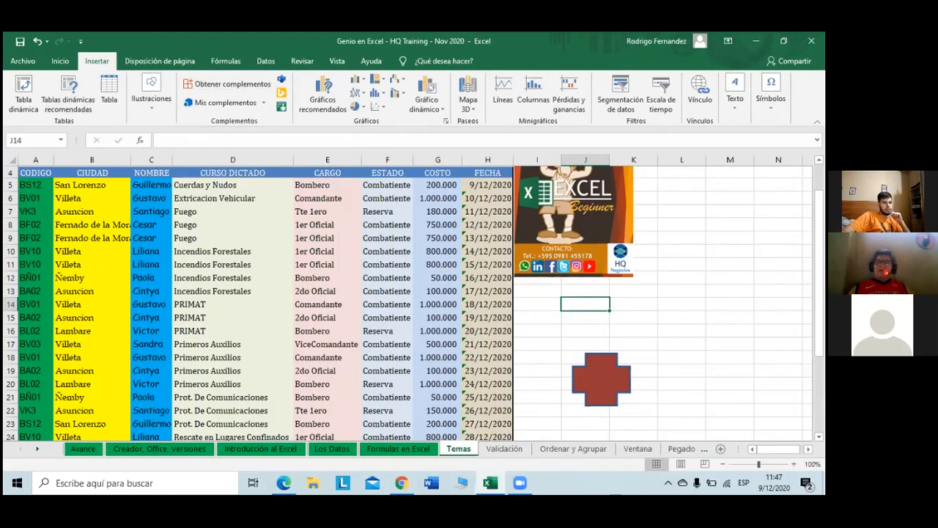
pyautogui.hscroll(1, 658, 438)
pyautogui.hscroll(3, 308, 298)
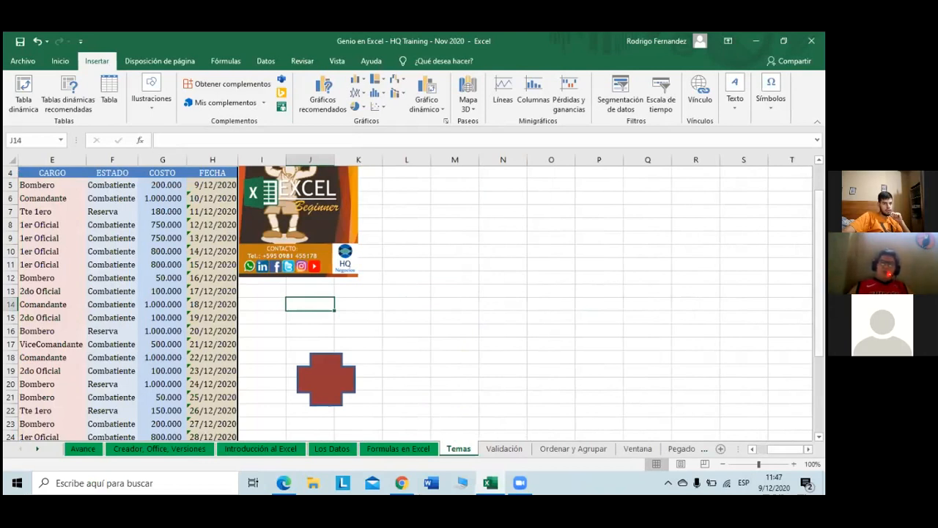
pyautogui.scroll(1, 659, 222)
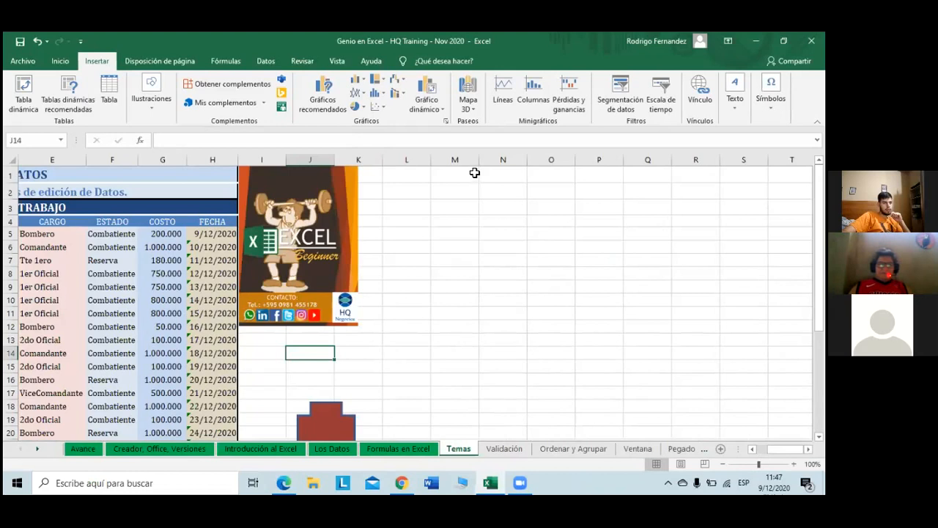
pyautogui.click(473, 173)
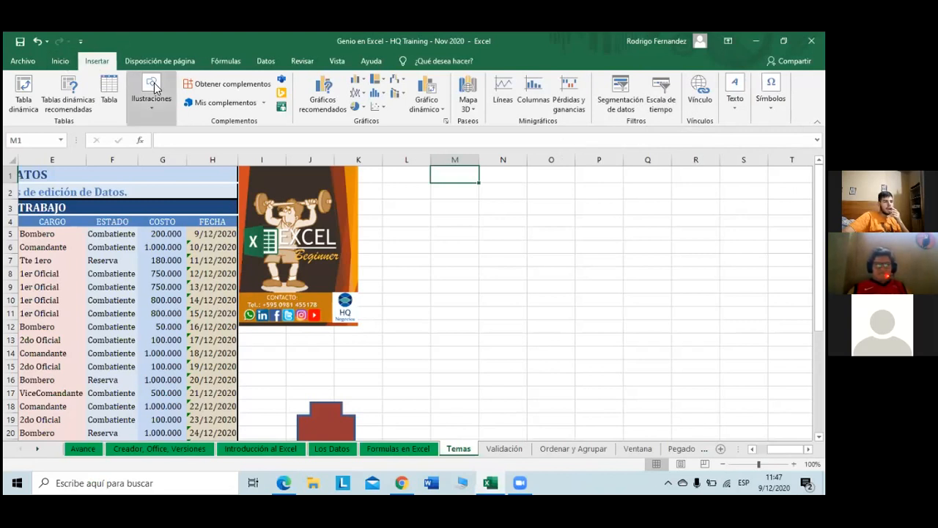
# Step: Insert an Organigrama SmartArt from the Jerarquía category onto the Temas sheet
pyautogui.click(151, 89)
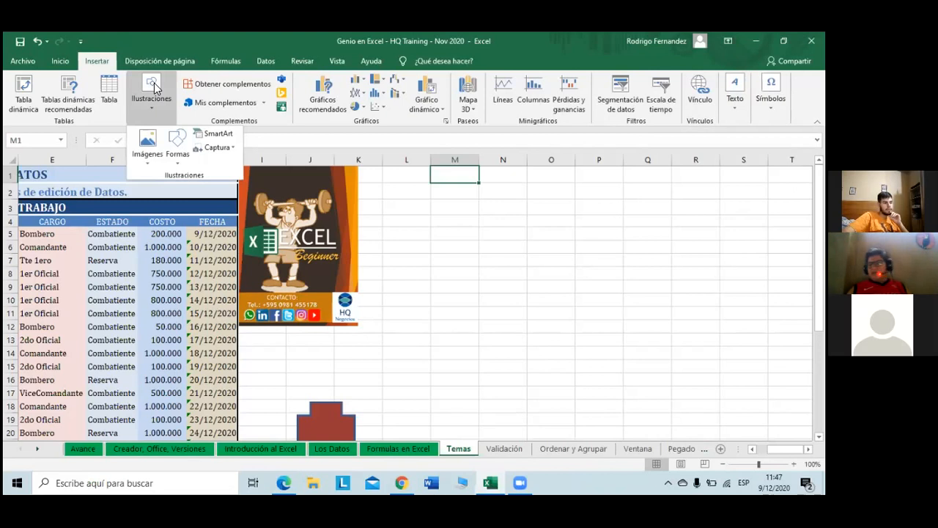
pyautogui.click(228, 137)
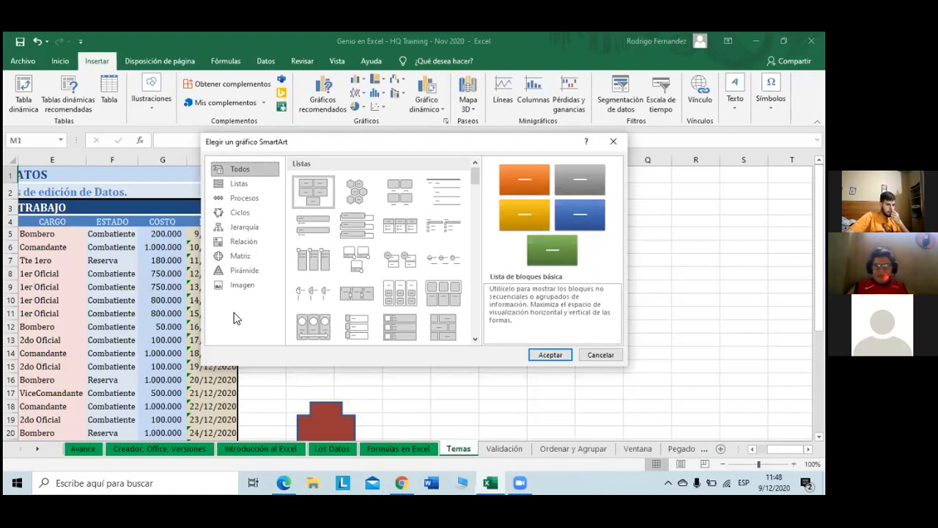
pyautogui.click(228, 226)
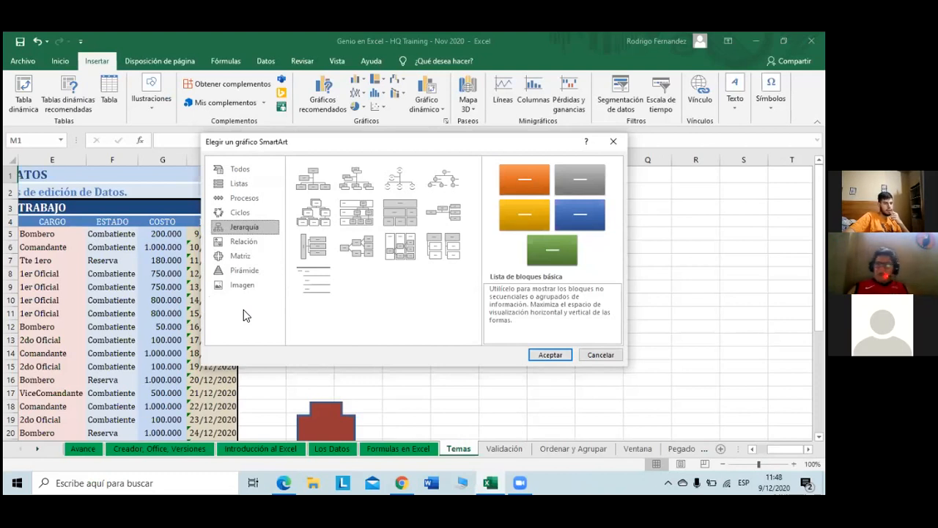
pyautogui.click(327, 182)
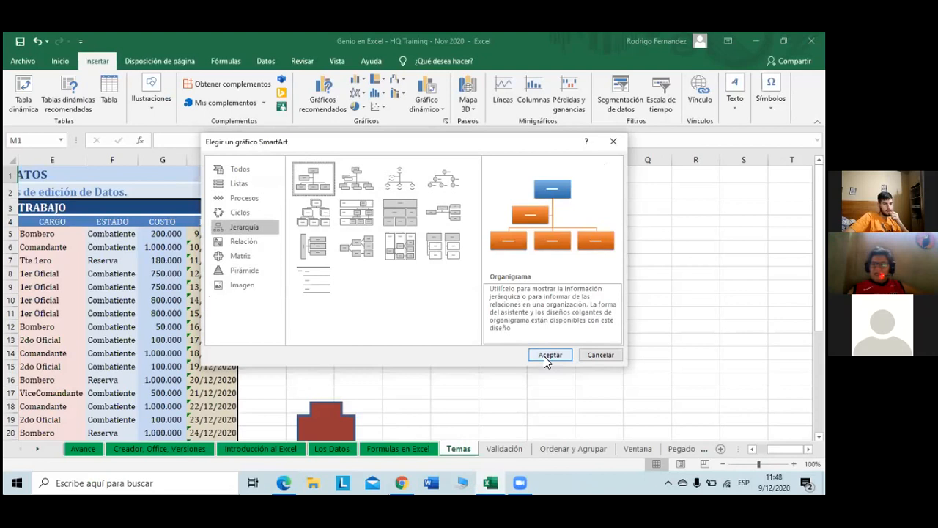
pyautogui.click(547, 358)
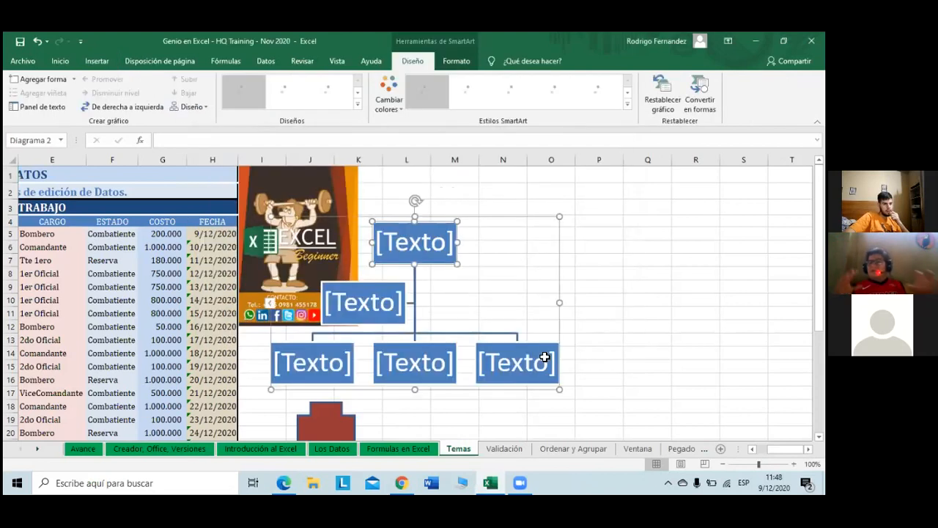
# Step: Drag the org chart a little right and down, then put the top [Texto] box into editing
pyautogui.click(549, 288)
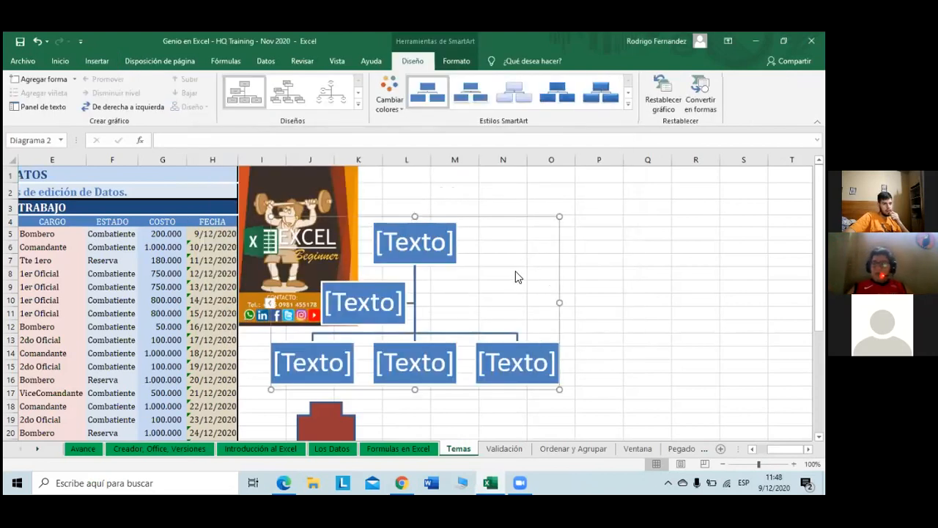
pyautogui.rightClick(599, 227)
pyautogui.press('Escape')
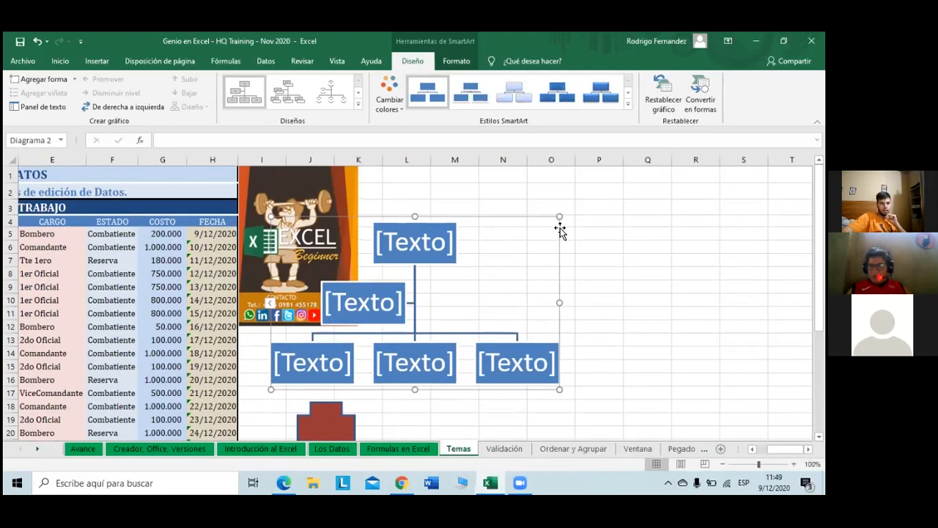
pyautogui.moveTo(559, 224); pyautogui.dragTo(683, 186)
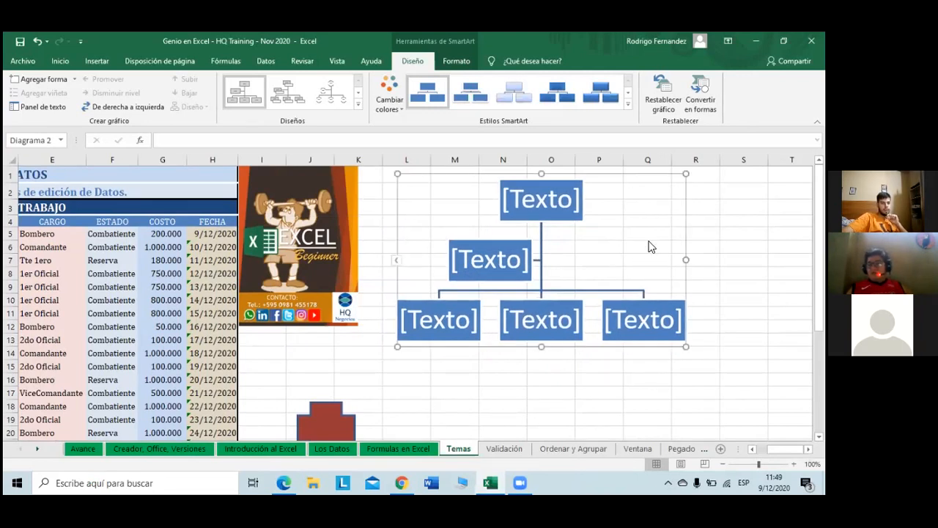
pyautogui.moveTo(621, 176); pyautogui.dragTo(652, 185)
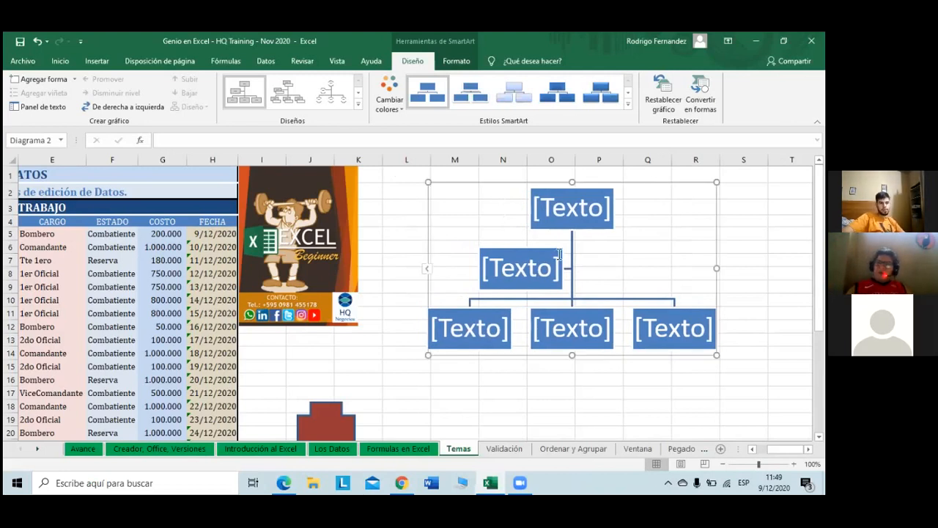
pyautogui.click(580, 210)
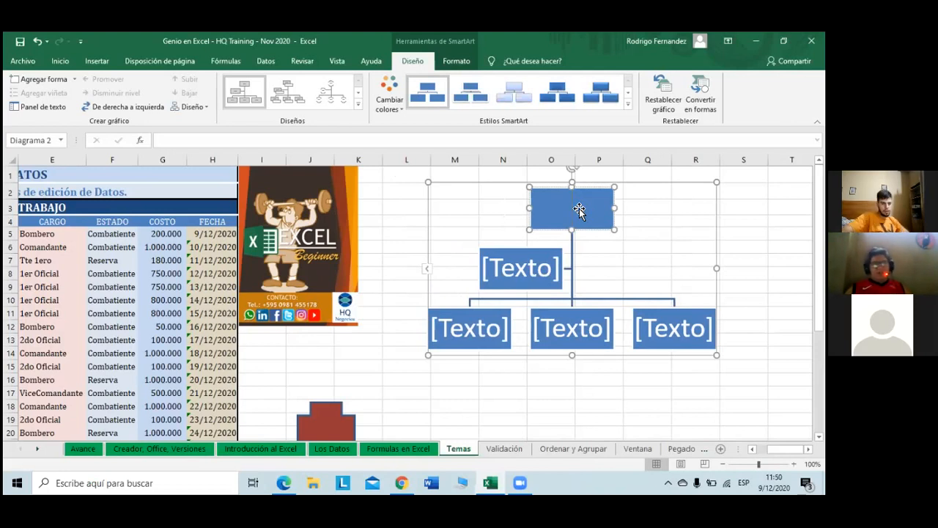
# Step: Type 'Presidente' in the top box and open the diagram's Panel de texto
pyautogui.press('capslock')
pyautogui.write('Presidente')
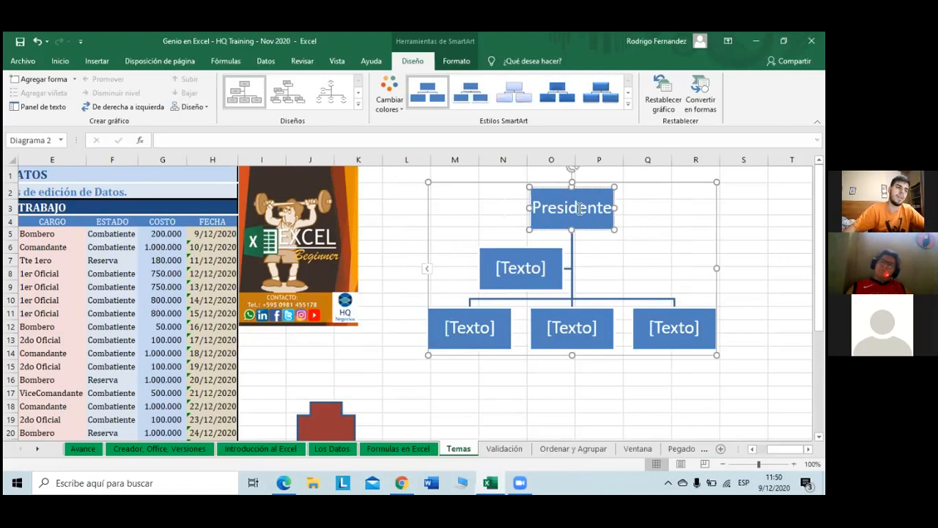
pyautogui.click(499, 260)
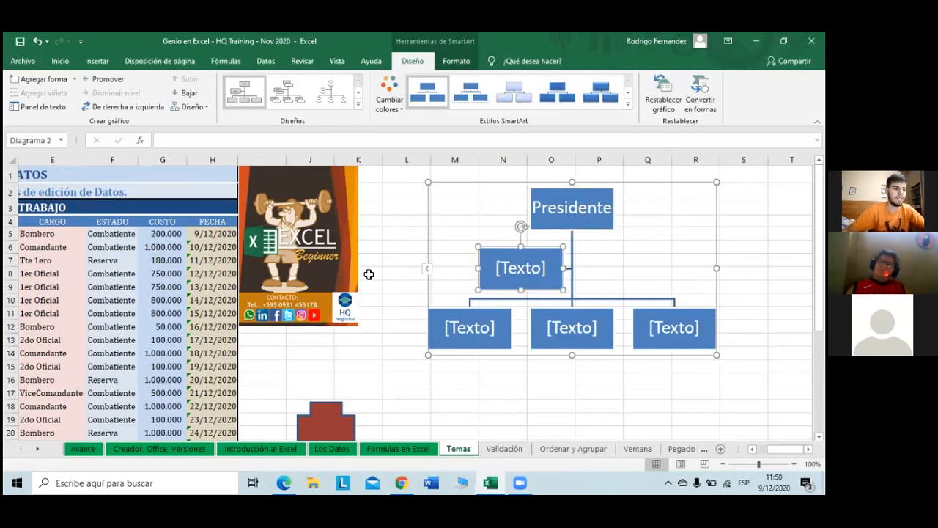
pyautogui.click(532, 270)
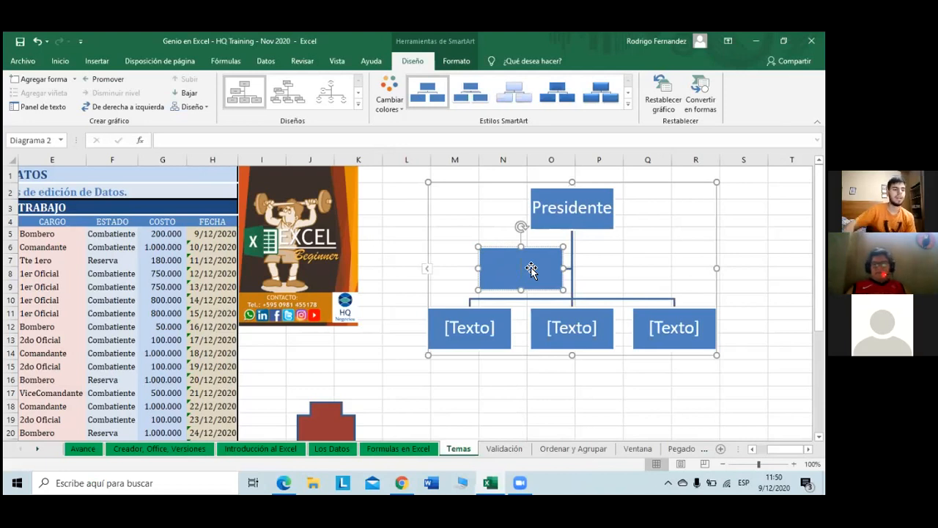
pyautogui.click(428, 271)
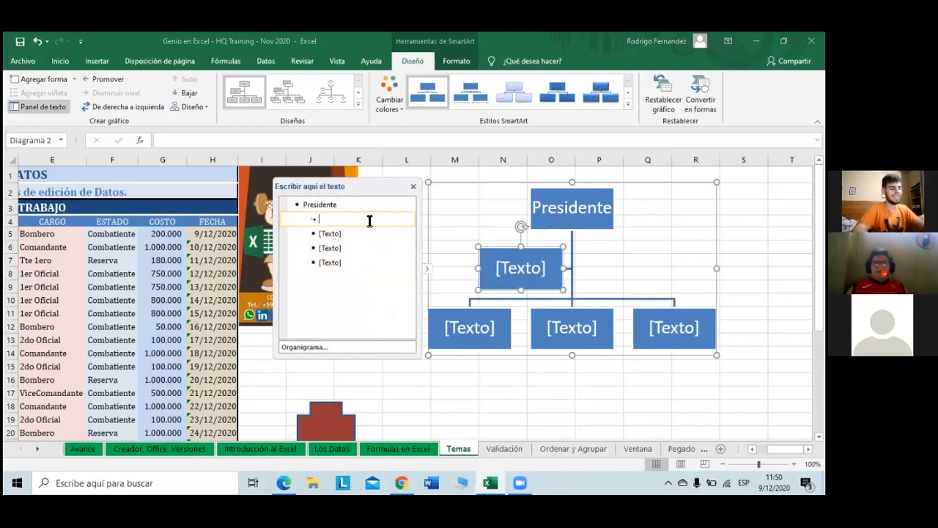
# Step: Enter Secretario, Directores, Gerentes and Supervisores in the text pane, ending on a new empty entry
pyautogui.write('Secretario')
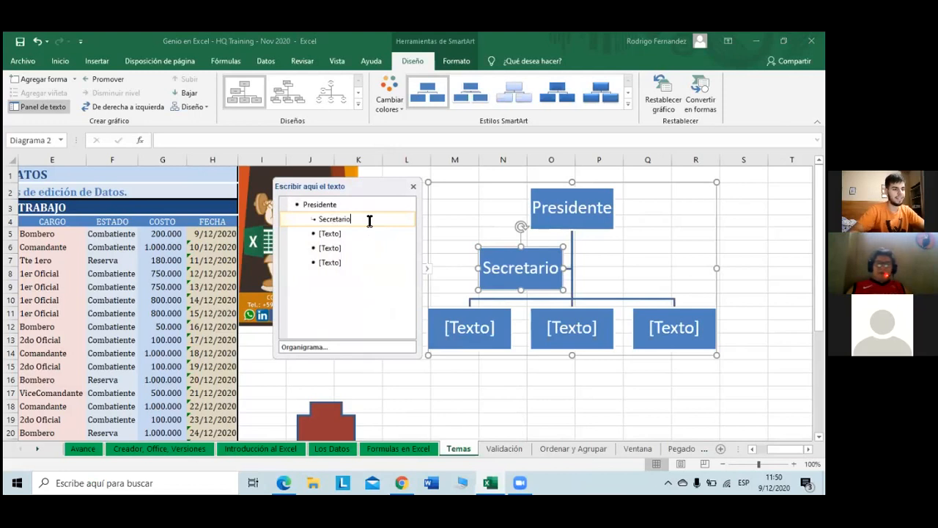
pyautogui.press('Down')
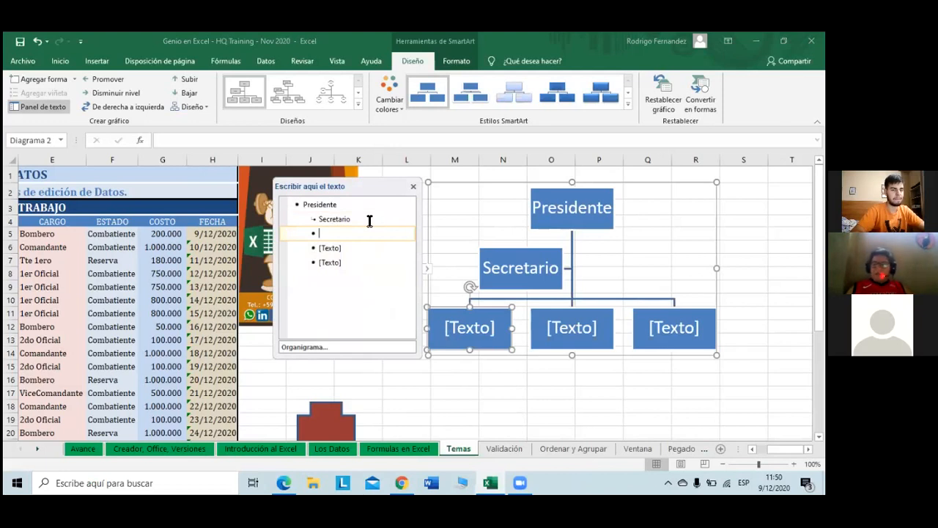
pyautogui.write('Directores')
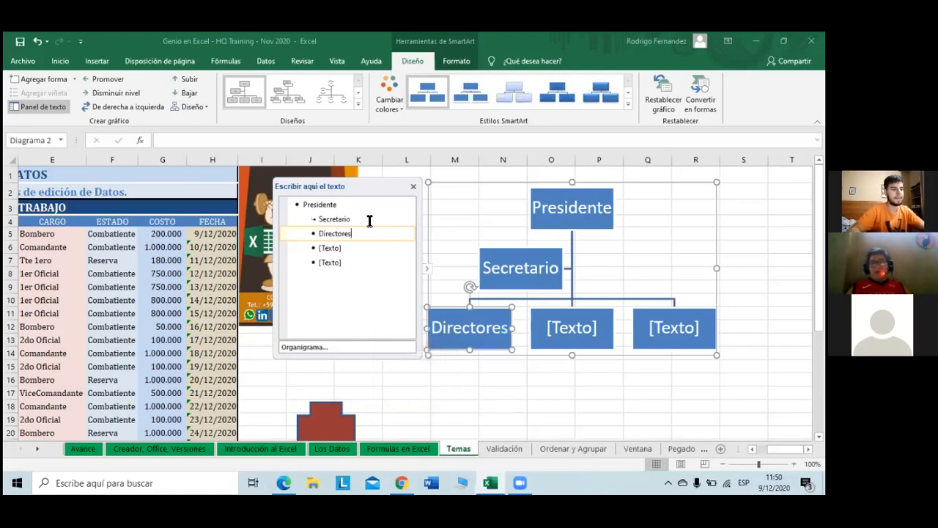
pyautogui.press('Return')
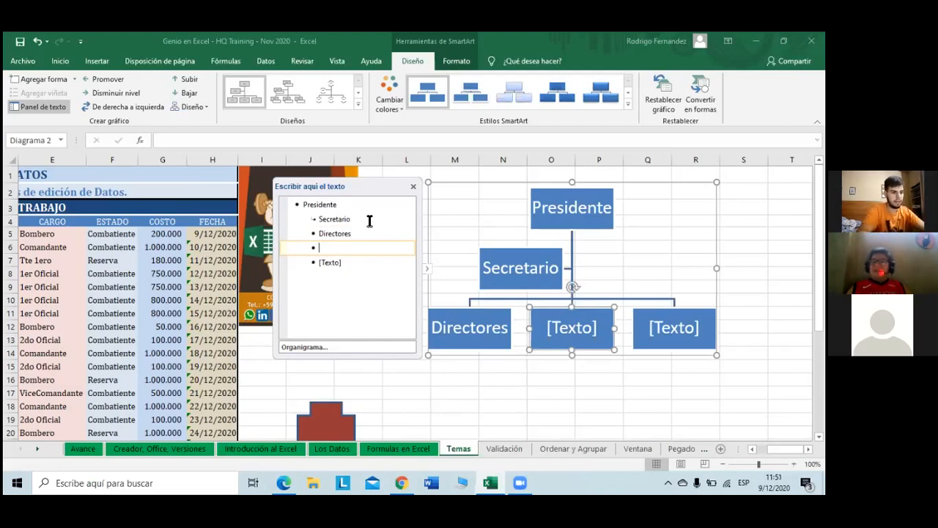
pyautogui.write('Ger')
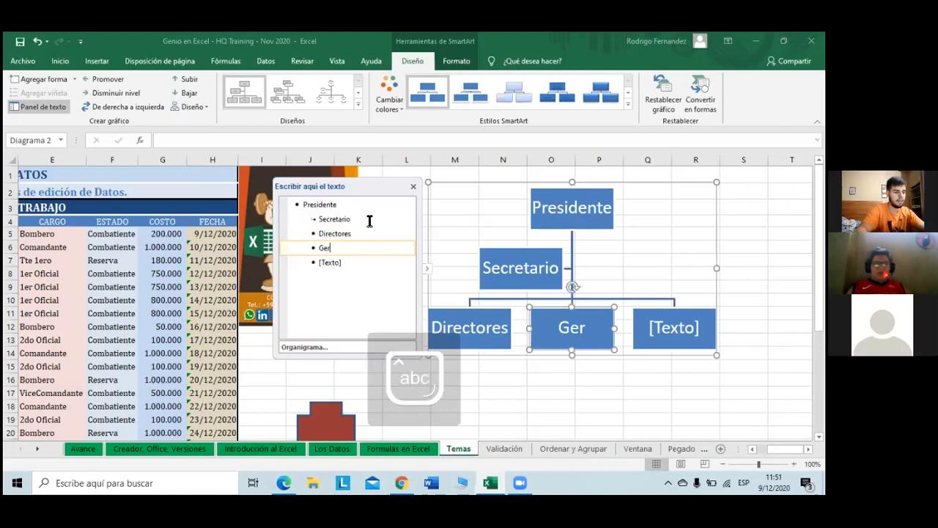
pyautogui.write('entes')
pyautogui.press('Down')
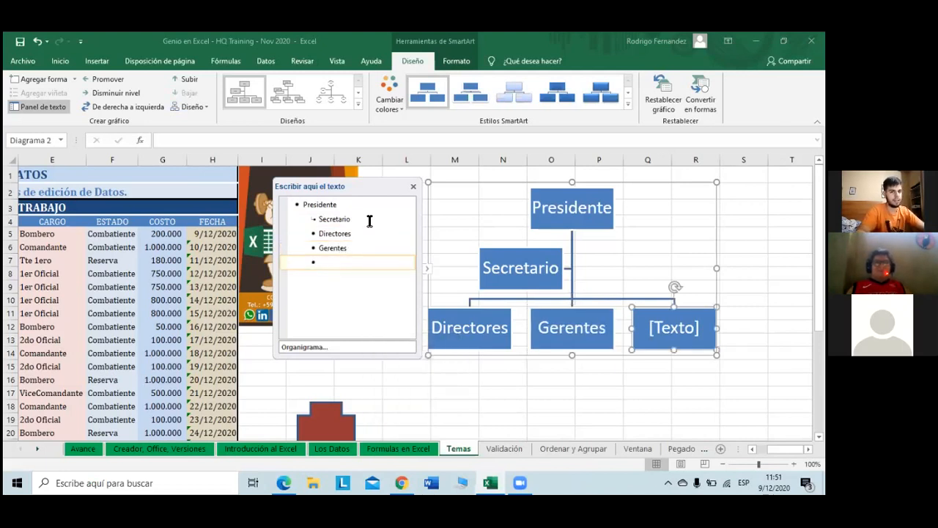
pyautogui.write('Super')
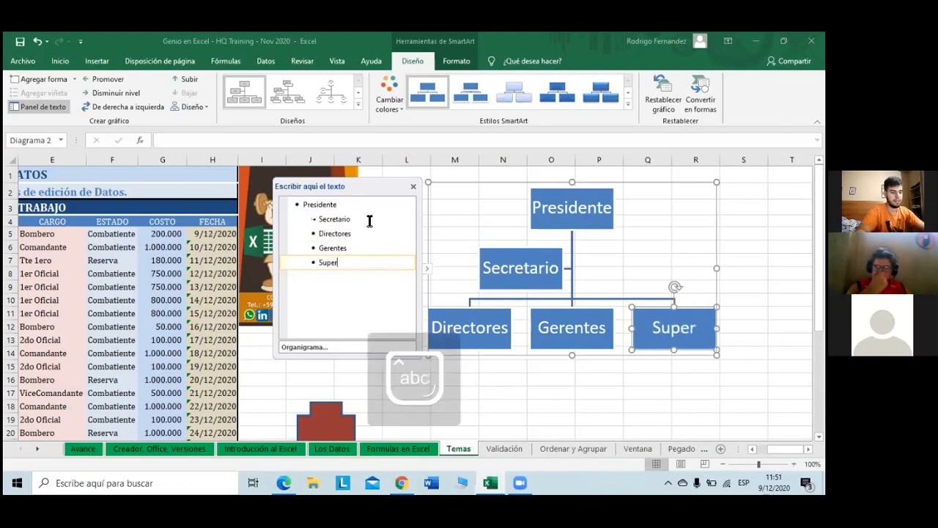
pyautogui.write('visores')
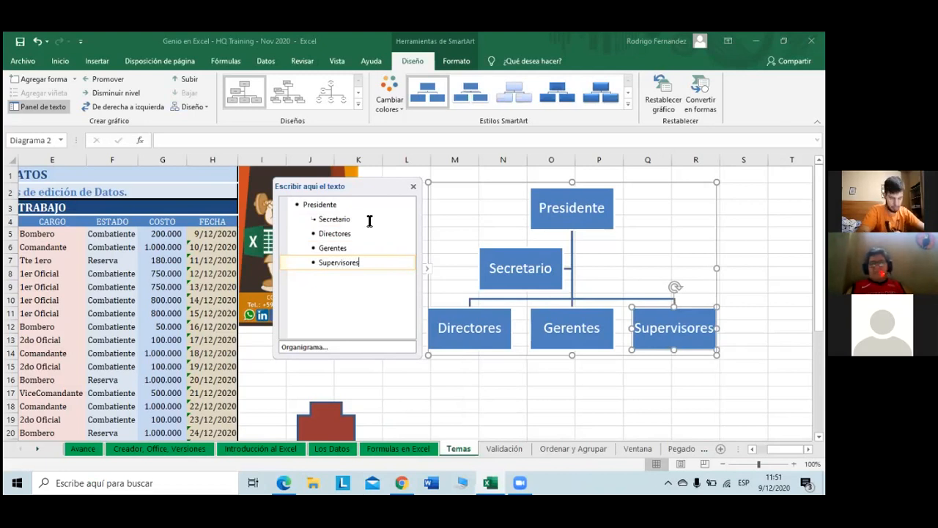
pyautogui.press('Return')
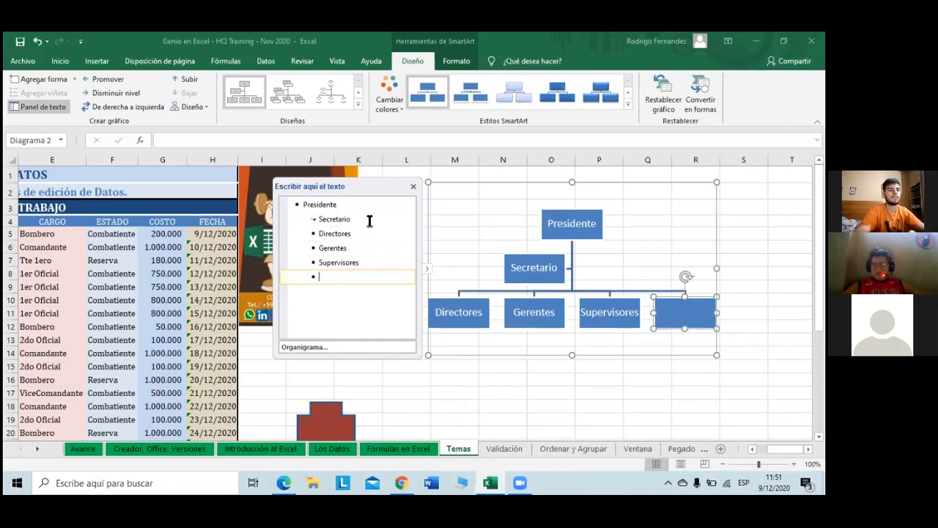
# Step: Delete the extra empty sixth box from the org chart
pyautogui.click(678, 311)
pyautogui.rightClick(678, 311)
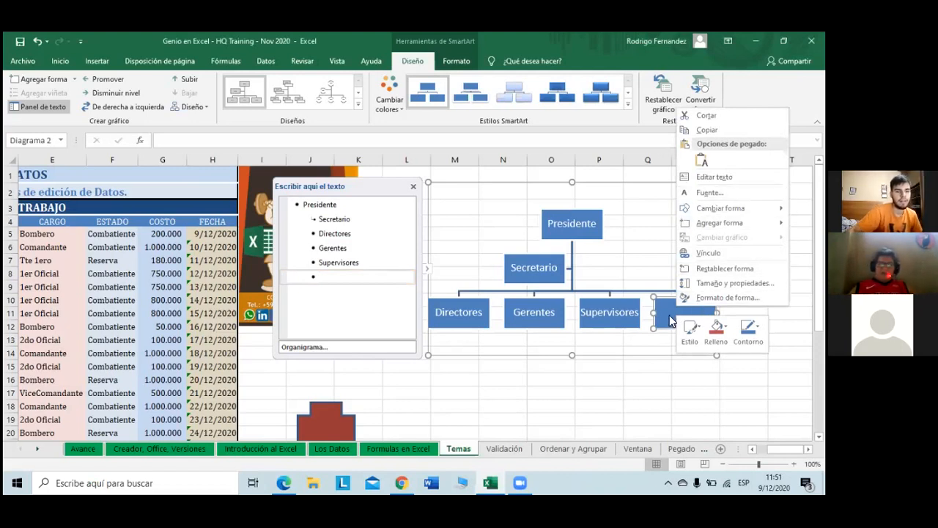
pyautogui.rightClick(341, 272)
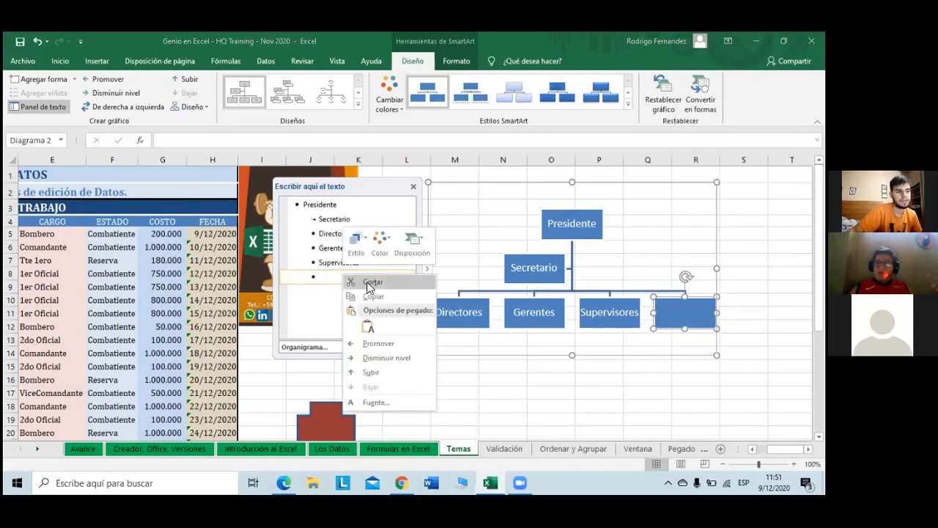
pyautogui.click(347, 300)
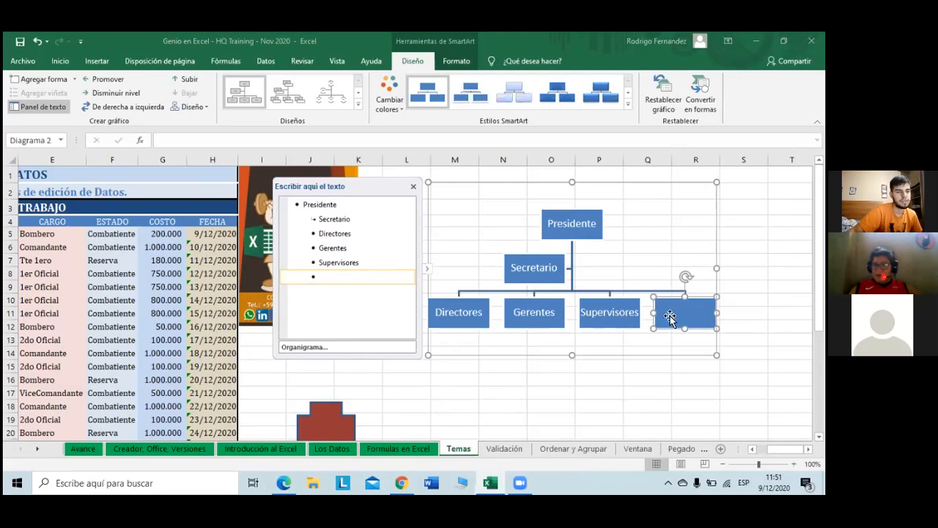
pyautogui.rightClick(676, 314)
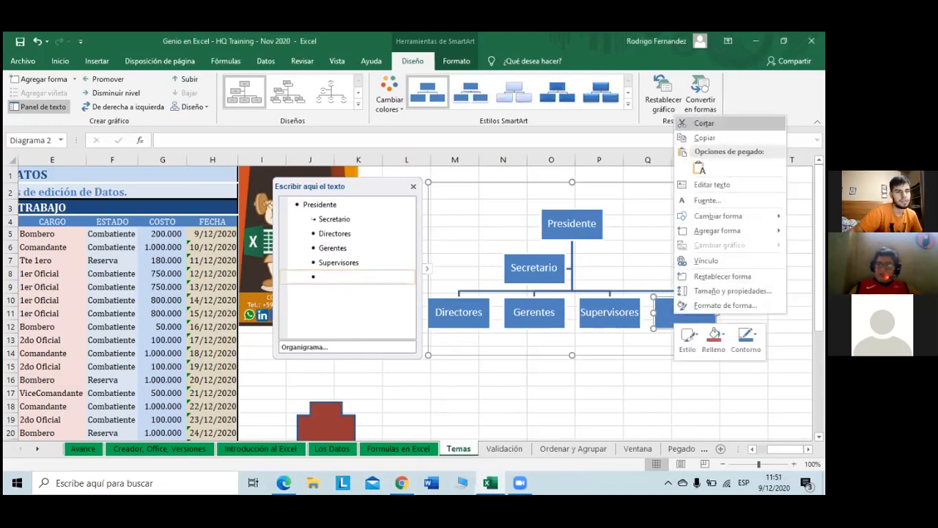
pyautogui.press('Return')
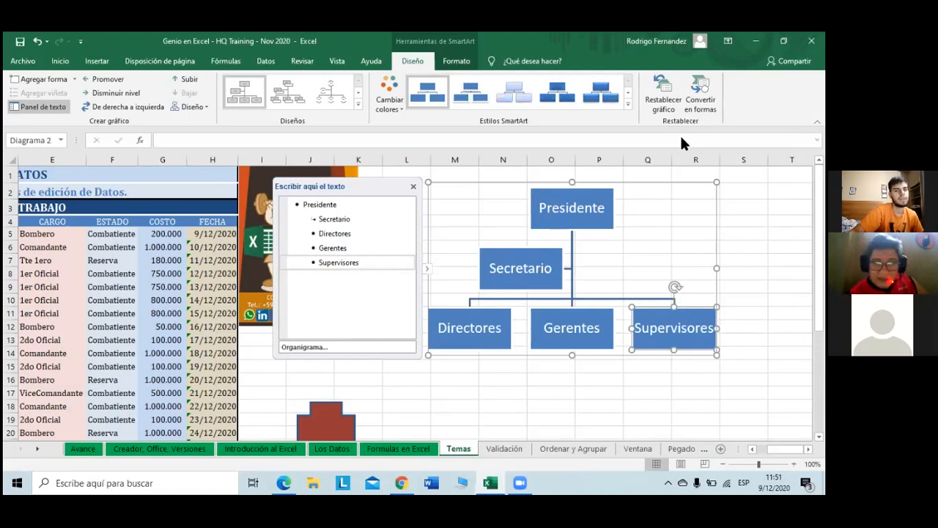
# Step: Apply the Multicolor palette and Escena de bloques 3D style, then close the text pane
pyautogui.click(393, 102)
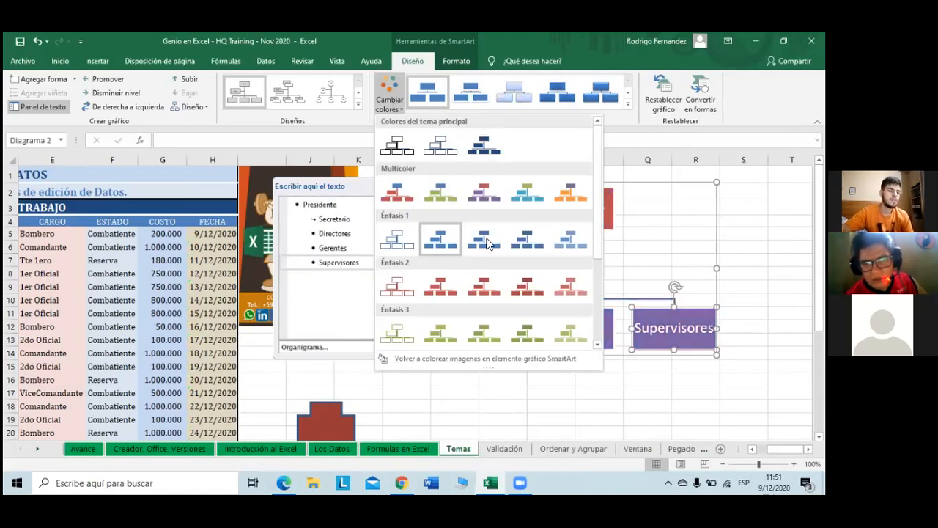
pyautogui.click(532, 207)
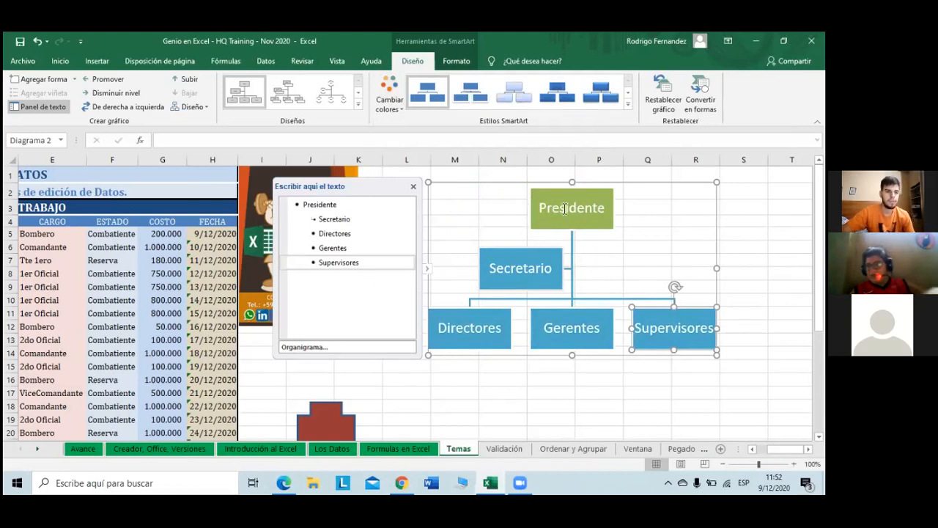
pyautogui.click(629, 104)
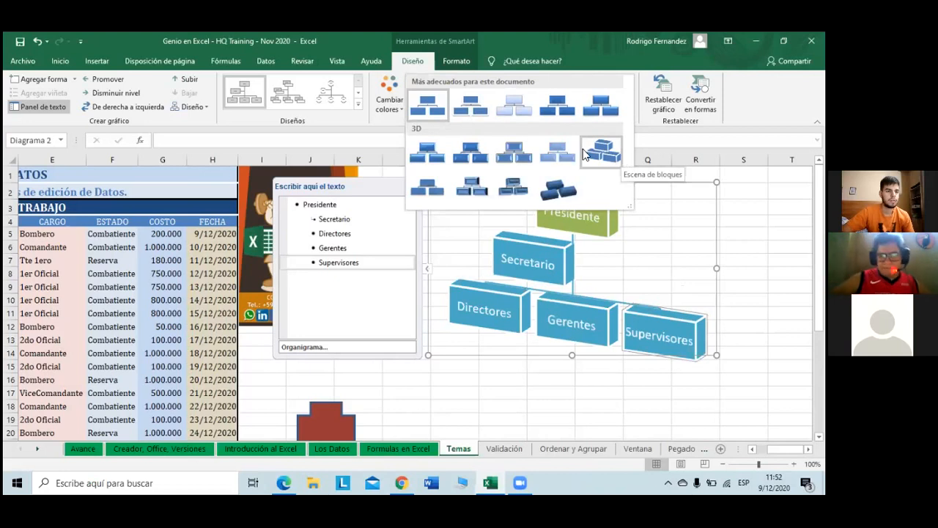
pyautogui.click(594, 152)
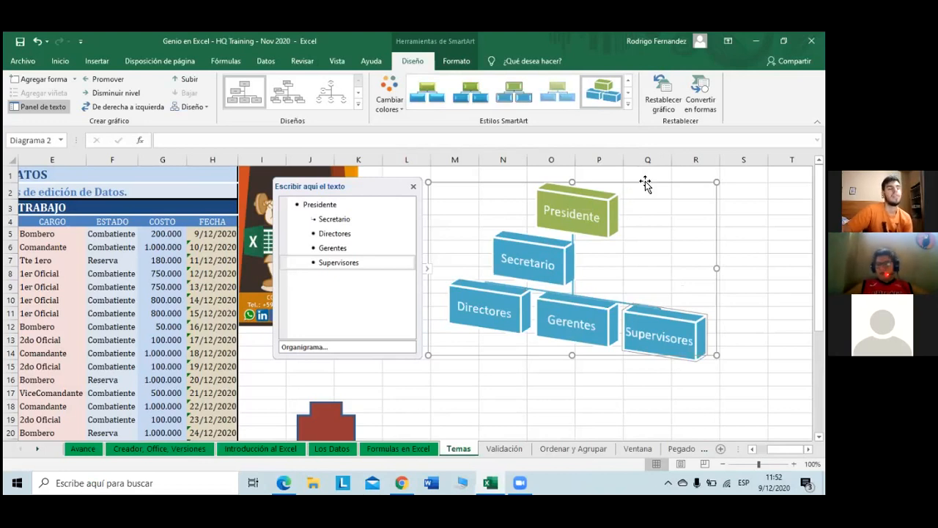
pyautogui.click(473, 96)
pyautogui.hotkey('ctrl', 'z')
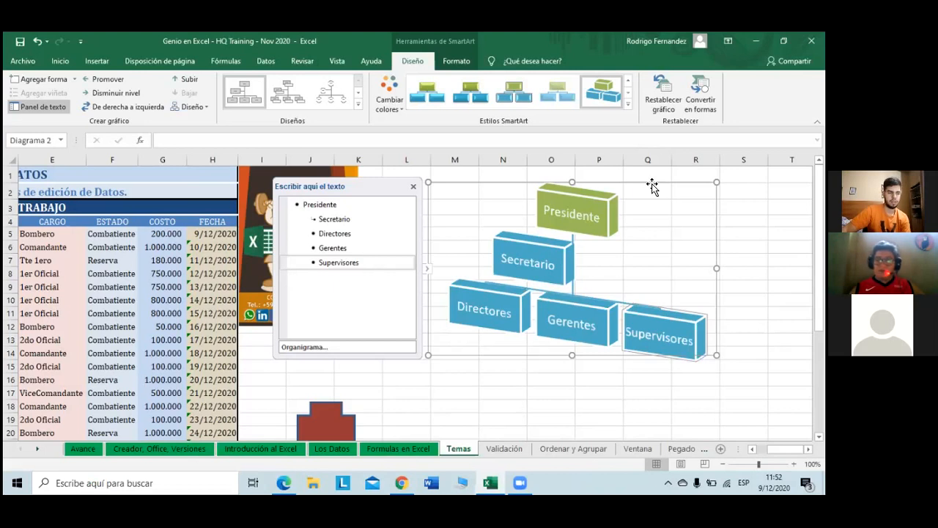
pyautogui.click(428, 269)
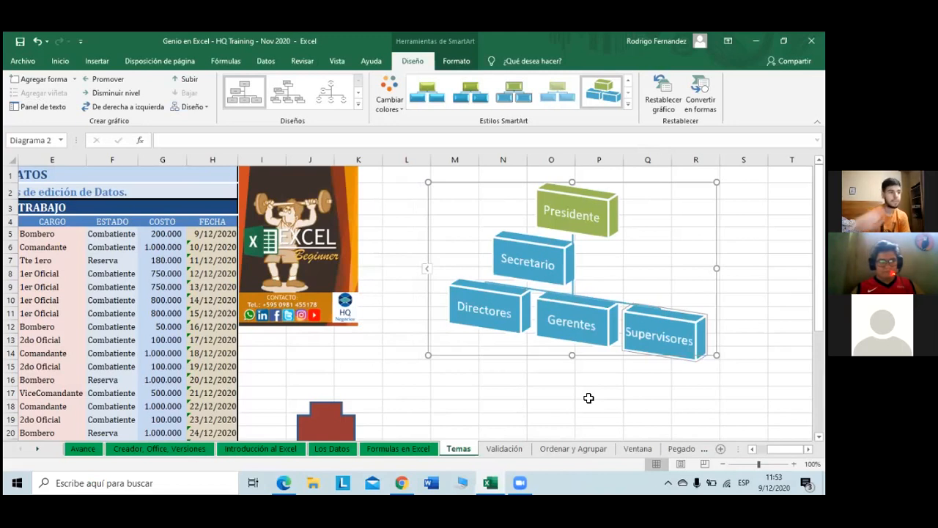
# Step: Open the Temas gallery under Disposición de página and scroll through the available themes
pyautogui.click(176, 63)
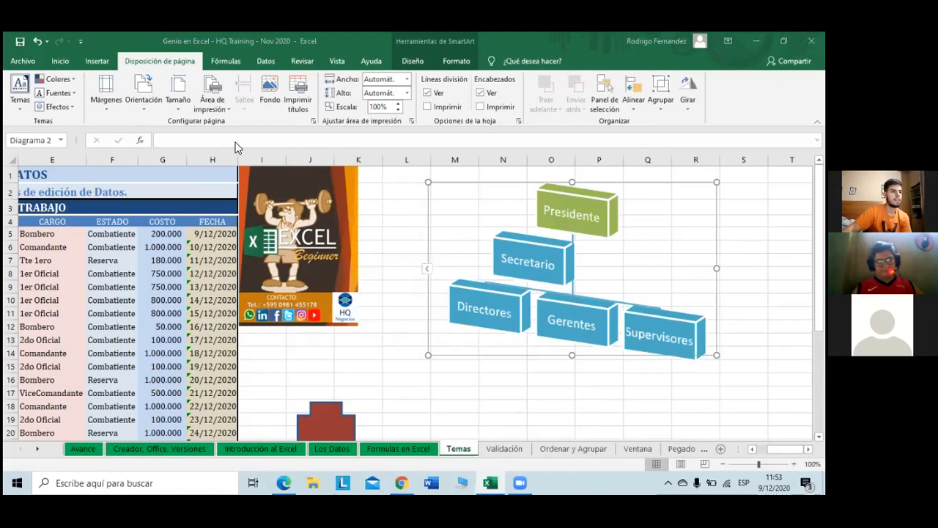
pyautogui.click(20, 106)
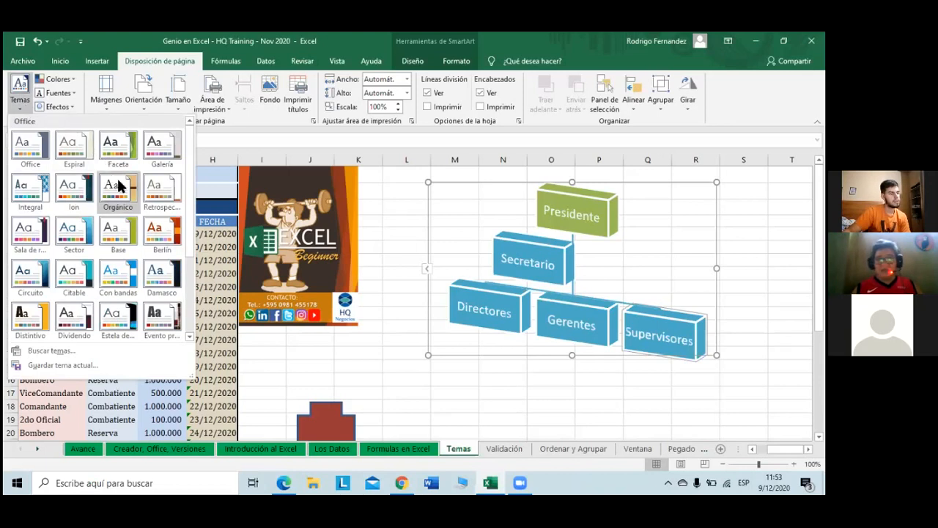
pyautogui.scroll(-3, 118, 185)
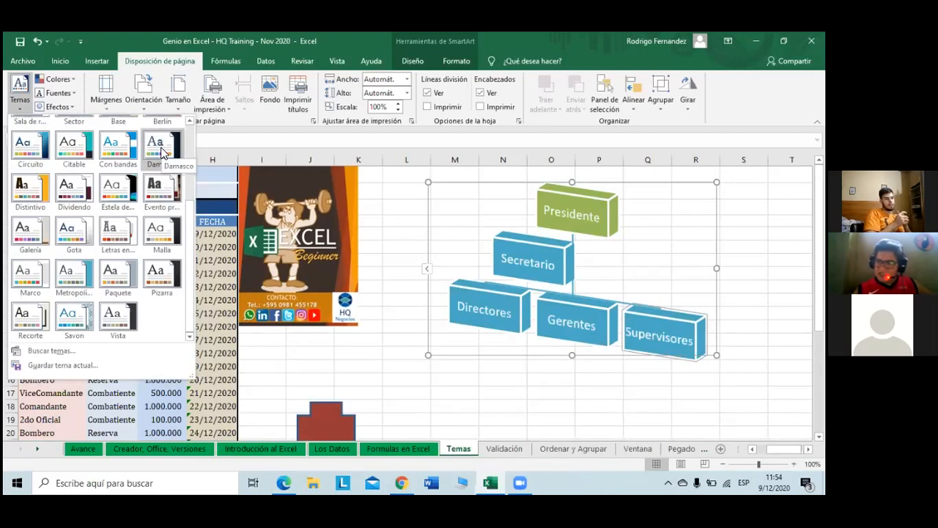
# Step: Pick the Faceta theme, which triggers a warning that the Validaciones sheet is protected
pyautogui.scroll(3, 162, 152)
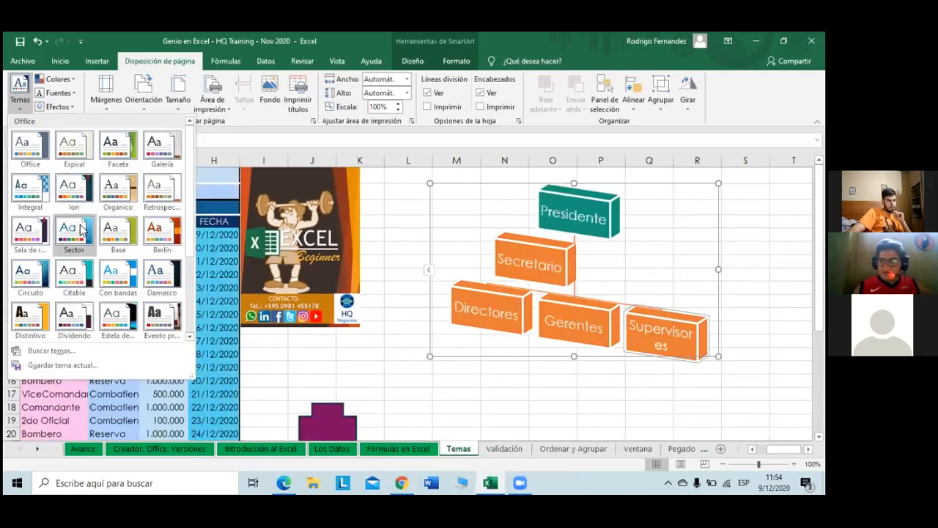
pyautogui.click(126, 152)
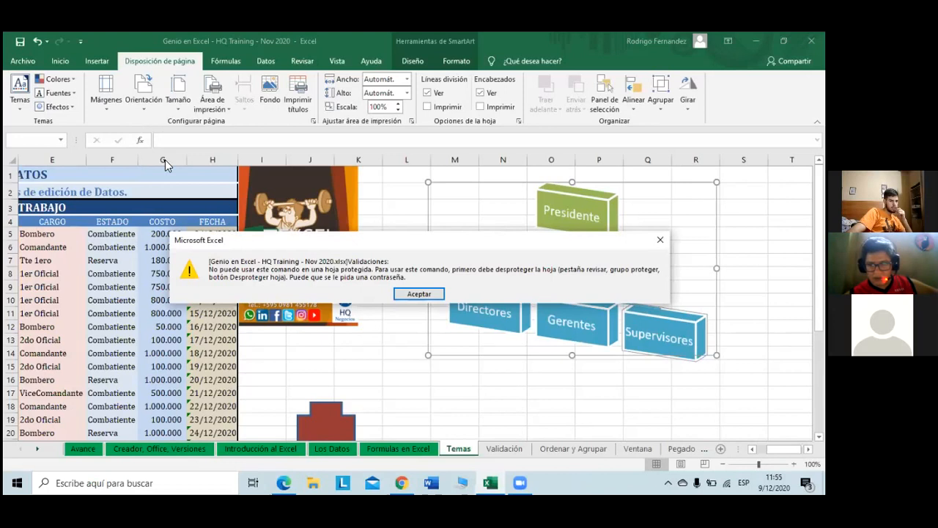
# Step: Dismiss the warning and unprotect the Validaciones sheet in Archivo > Información using its password
pyautogui.click(428, 295)
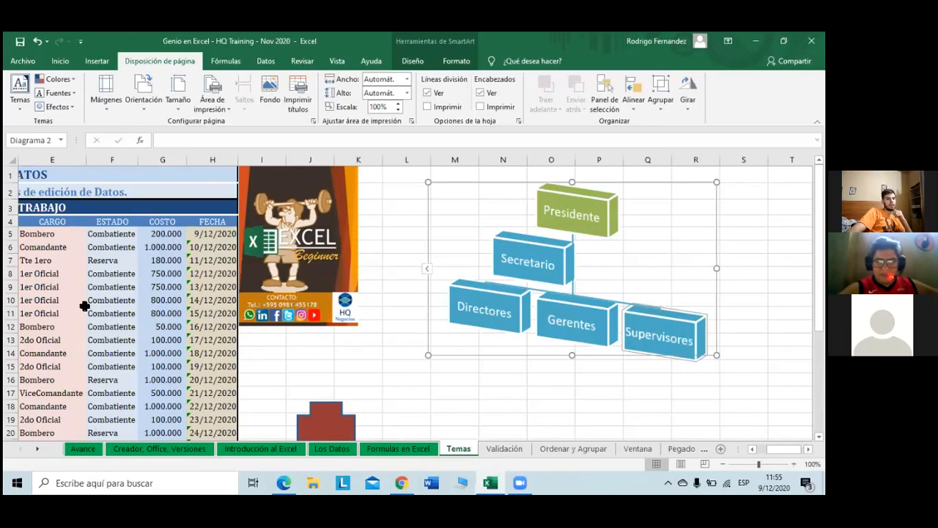
pyautogui.click(22, 61)
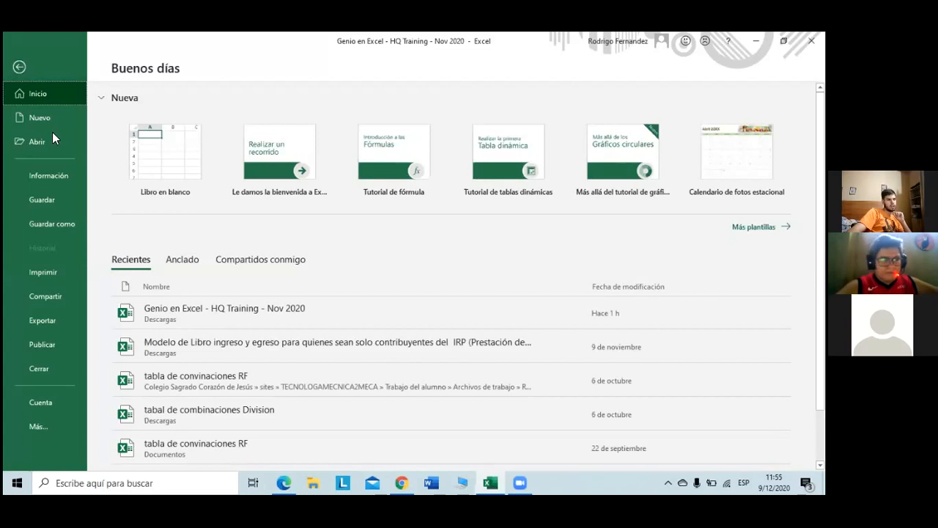
pyautogui.click(61, 173)
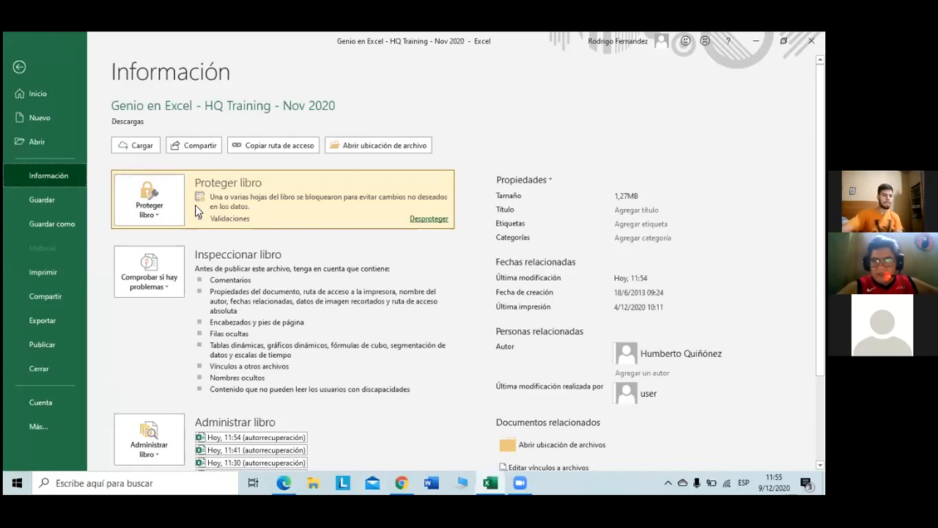
pyautogui.click(432, 220)
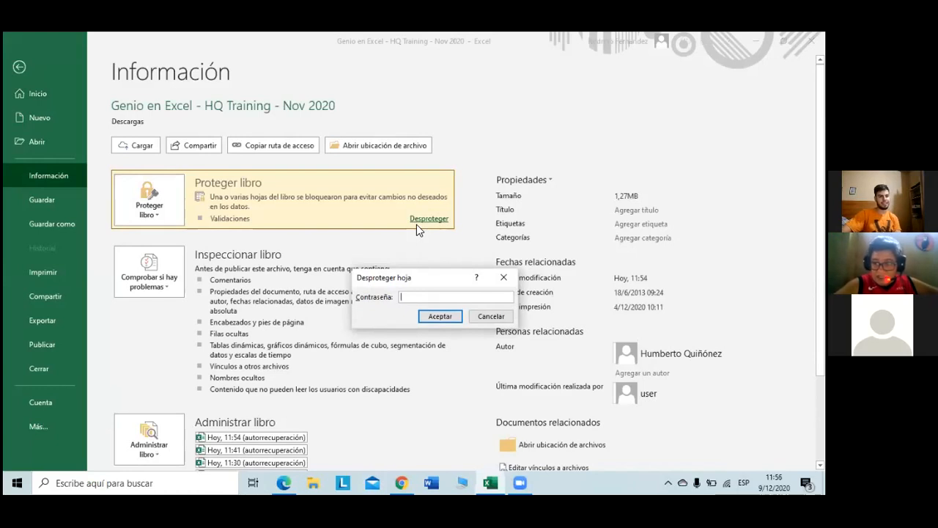
pyautogui.write('123')
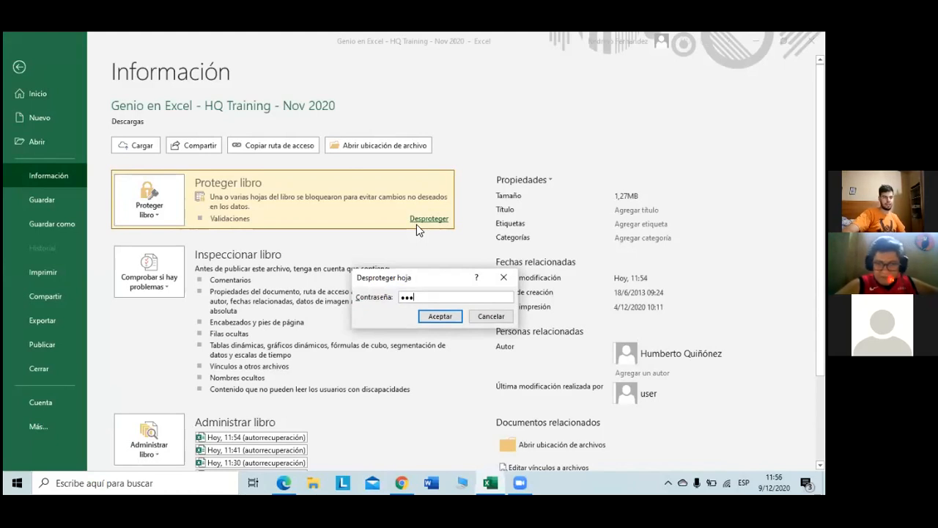
pyautogui.click(441, 317)
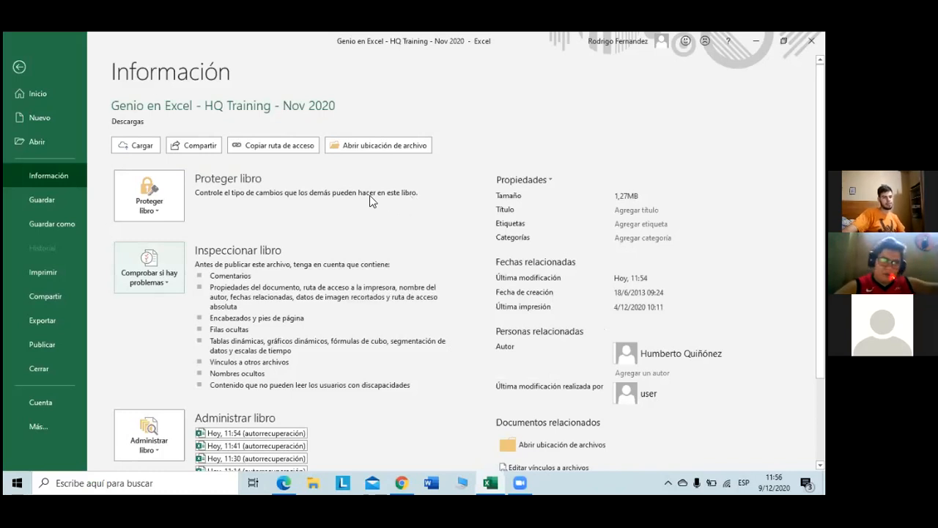
pyautogui.click(24, 66)
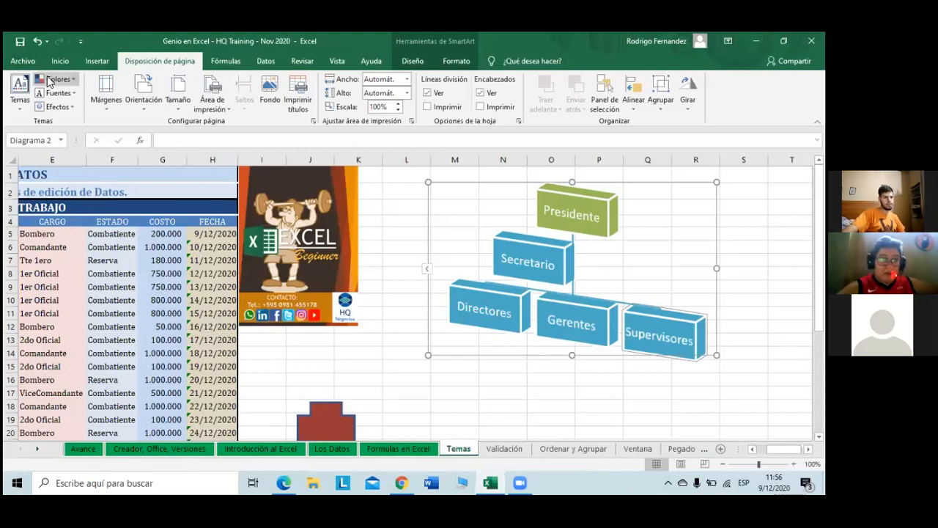
# Step: Apply the Faceta theme to the workbook and return to cell A1
pyautogui.click(30, 93)
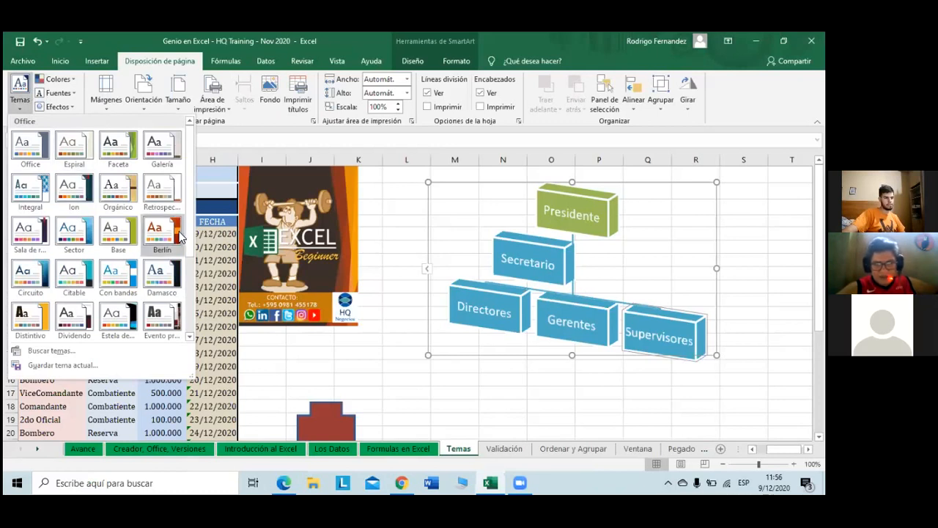
pyautogui.click(115, 162)
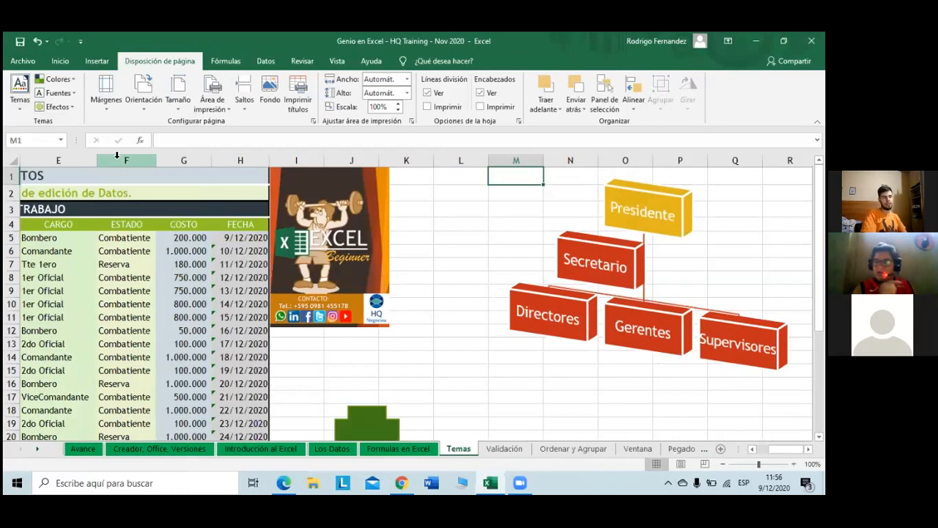
pyautogui.press('Left')
pyautogui.press('Left')
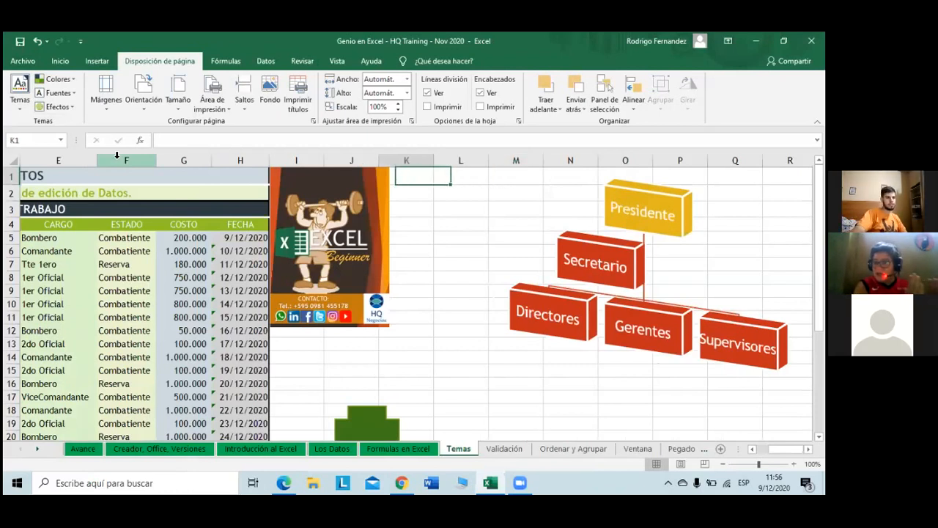
pyautogui.hotkey('ctrl', 'Home')
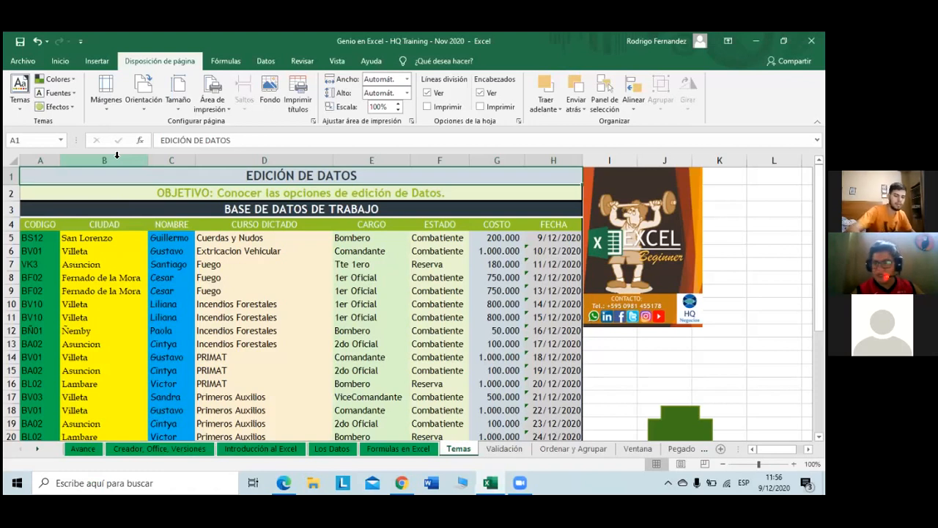
# Step: Move to the start of row 5 in the data table and show the Inicio formatting tools
pyautogui.press('Down')
pyautogui.press('Down')
pyautogui.press('Down')
pyautogui.hotkey('ctrl', 'Right')
pyautogui.press('Down')
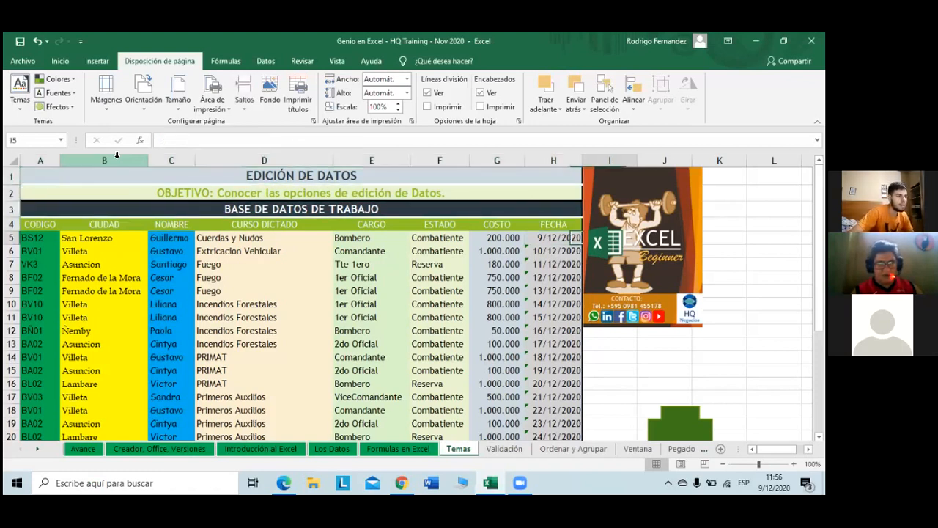
pyautogui.hotkey('ctrl', 'Left')
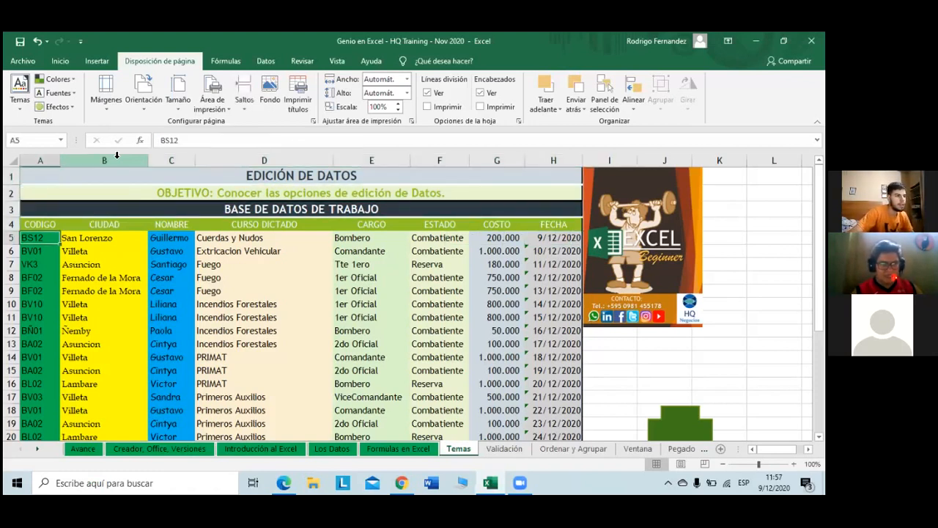
pyautogui.click(60, 61)
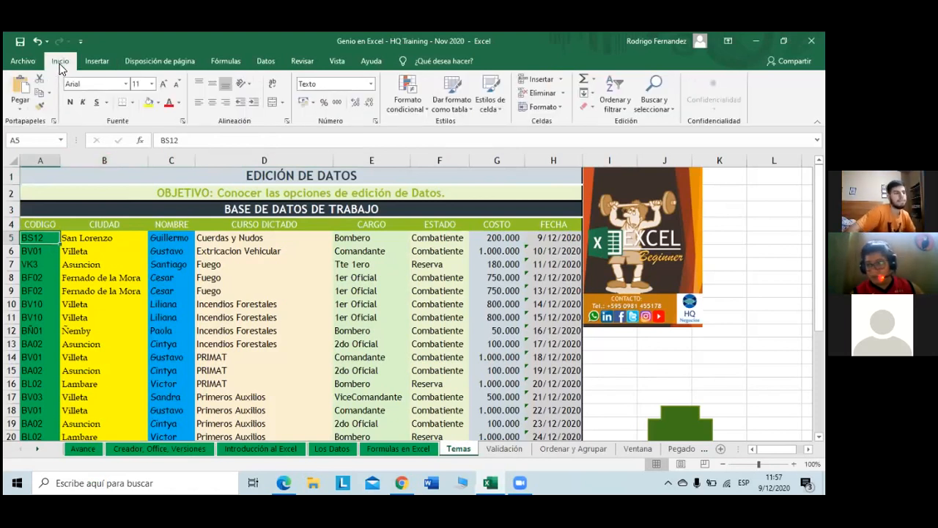
# Step: Step through row 5's cells from B5 to G5 checking fonts, ending on Guillermo in C5
pyautogui.press('Right')
pyautogui.press('Right')
pyautogui.press('Left')
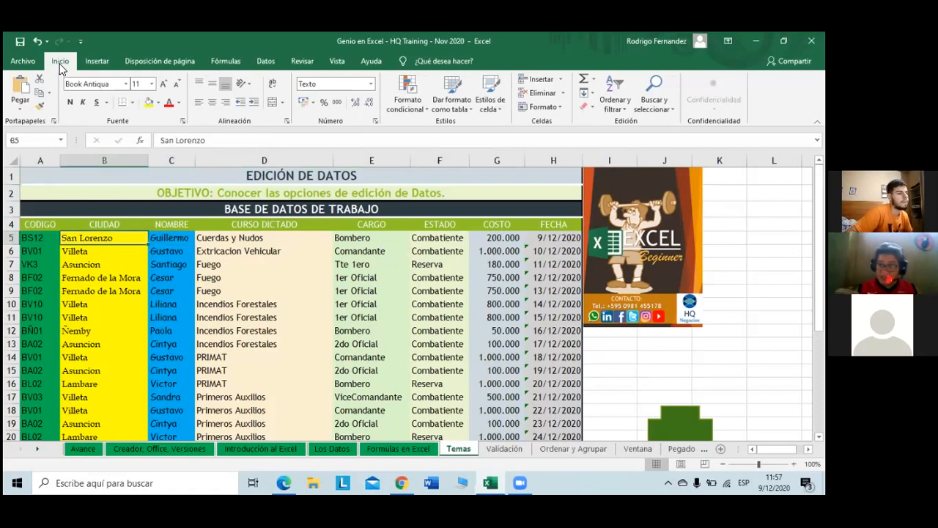
pyautogui.press('Right')
pyautogui.press('Right')
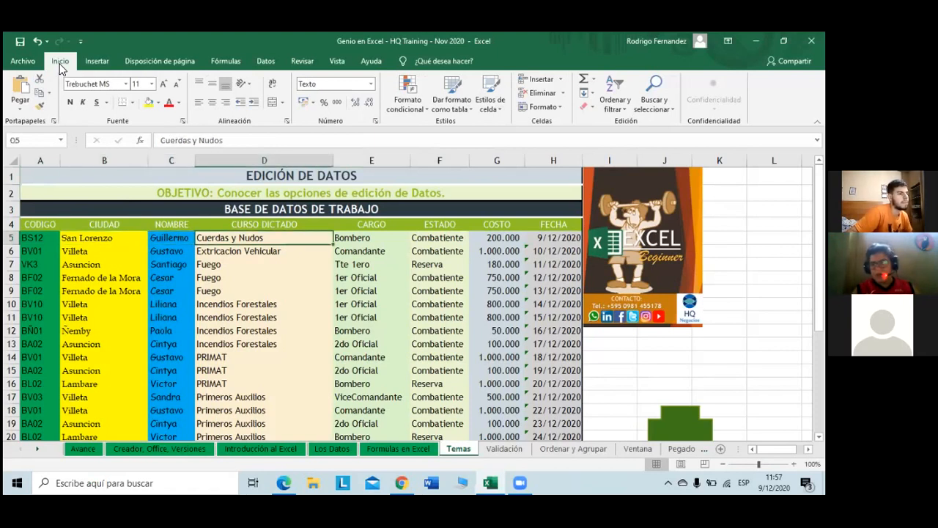
pyautogui.press('Right')
pyautogui.press('Right')
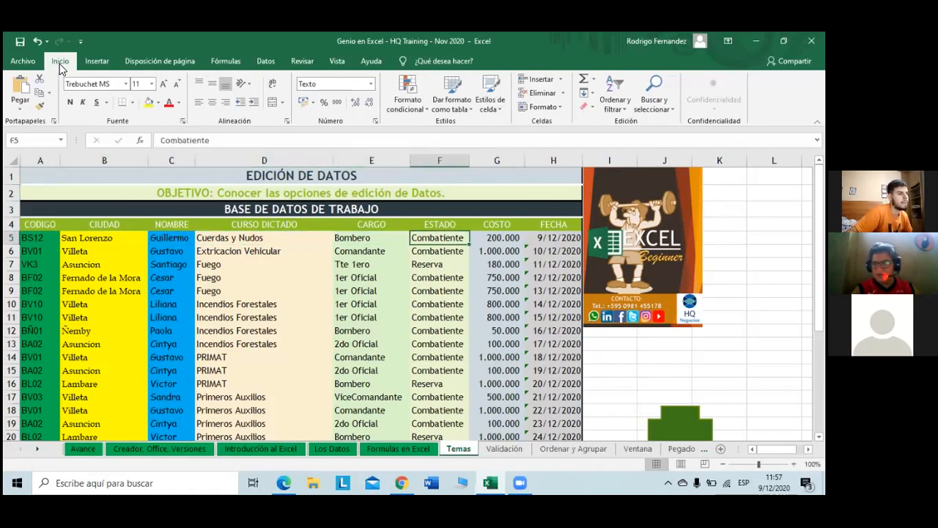
pyautogui.press('Right')
pyautogui.press('Home')
pyautogui.press('Up')
pyautogui.press('Up')
pyautogui.press('Up')
pyautogui.press('Down')
pyautogui.press('Down')
pyautogui.press('Down')
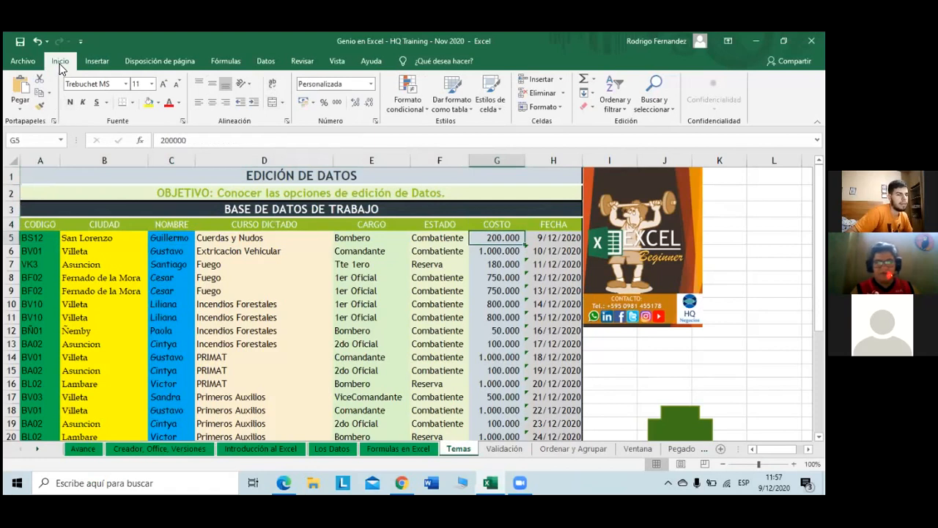
pyautogui.press('Left')
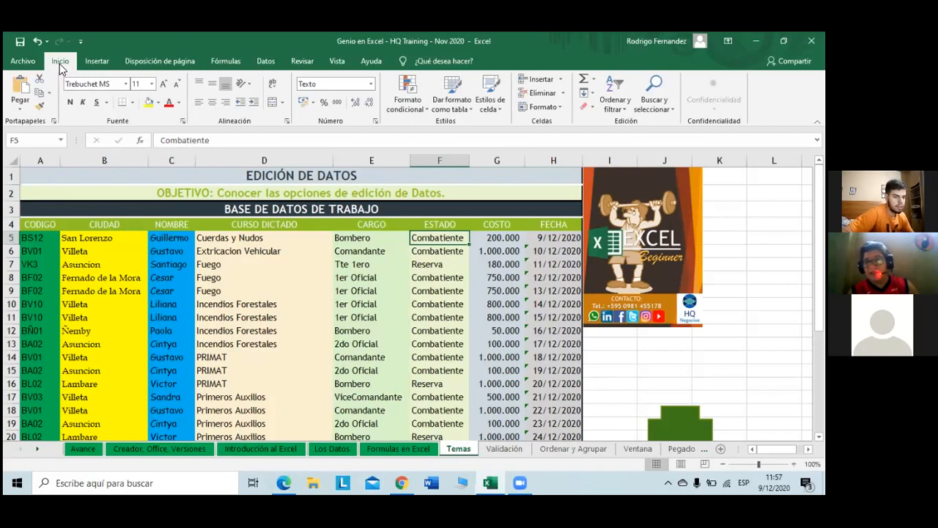
pyautogui.press('Left')
pyautogui.press('Left')
pyautogui.press('Left')
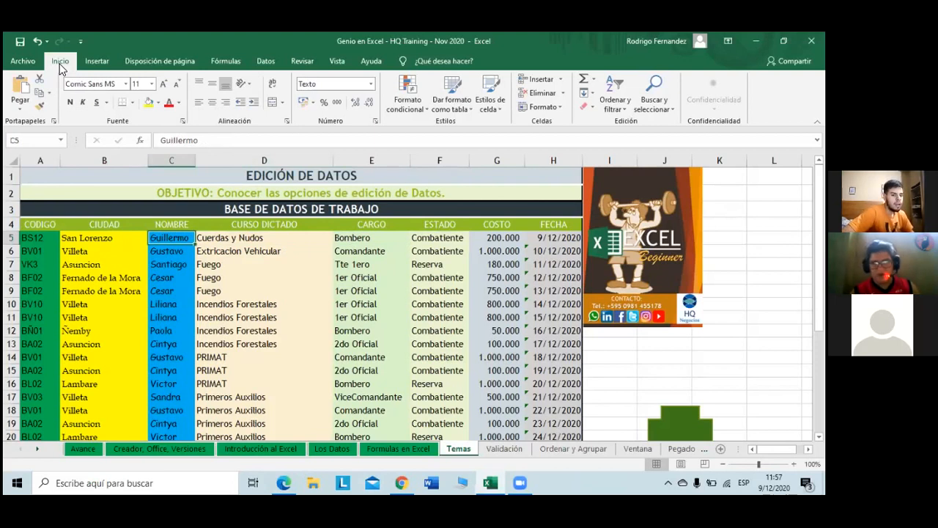
pyautogui.press('Down')
pyautogui.press('Down')
pyautogui.press('Down')
pyautogui.press('Down')
pyautogui.press('Down')
pyautogui.press('Down')
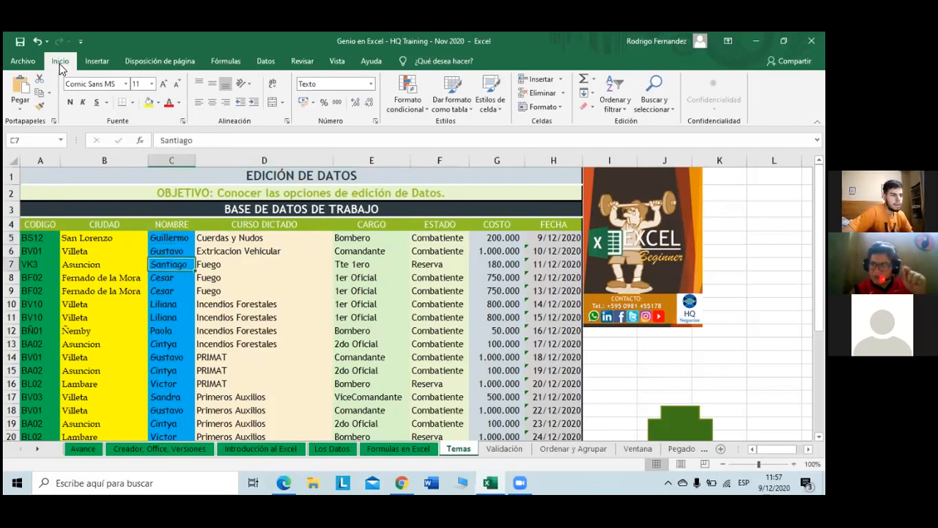
pyautogui.press('Up')
pyautogui.press('Up')
pyautogui.press('Up')
pyautogui.press('Up')
pyautogui.press('Up')
pyautogui.press('Up')
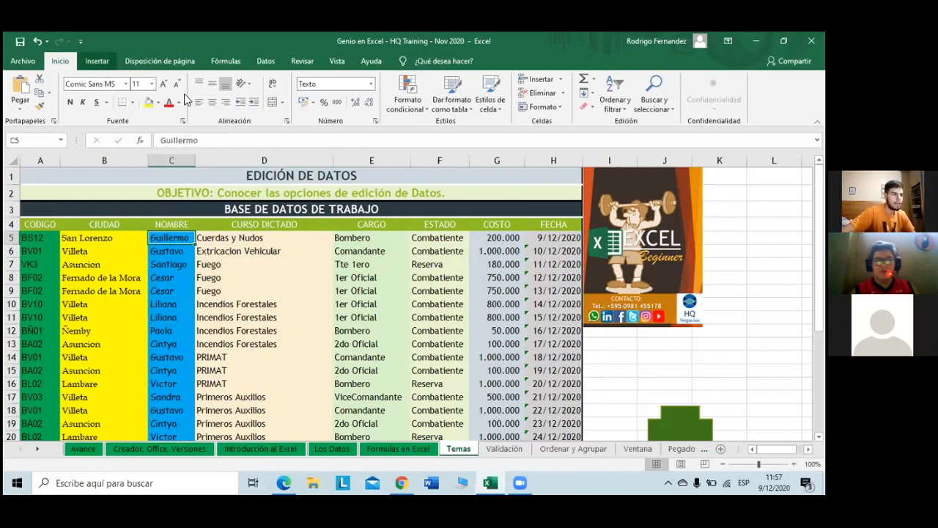
# Step: From C5's Color de relleno dropdown, choose Más colores... to open the Colores dialog
pyautogui.click(157, 103)
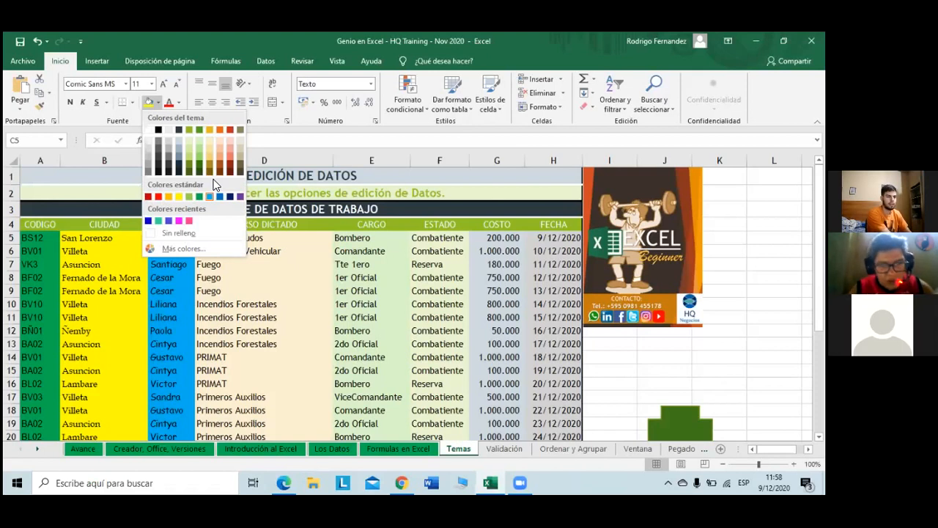
pyautogui.click(176, 249)
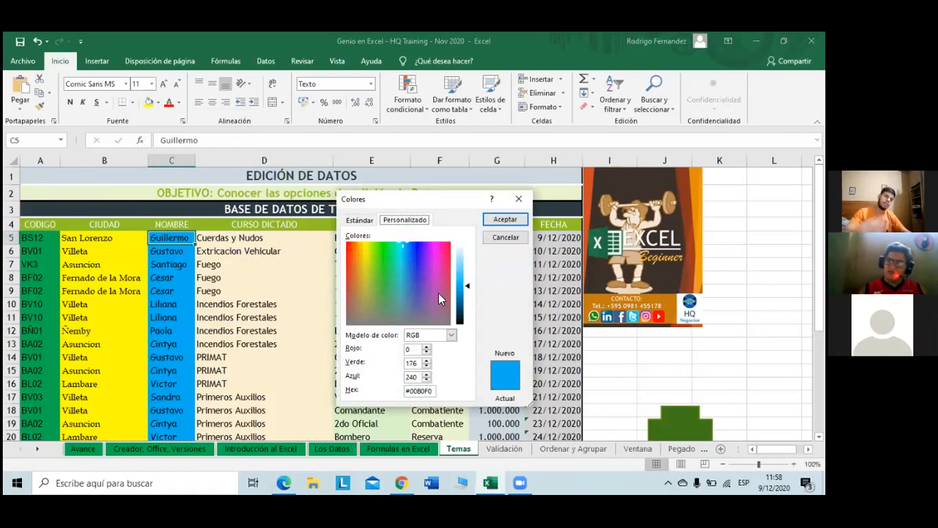
# Step: Pick bright green RGB 48, 204, 36 (#30CC24) in the Personalizado spectrum and accept it
pyautogui.click(367, 221)
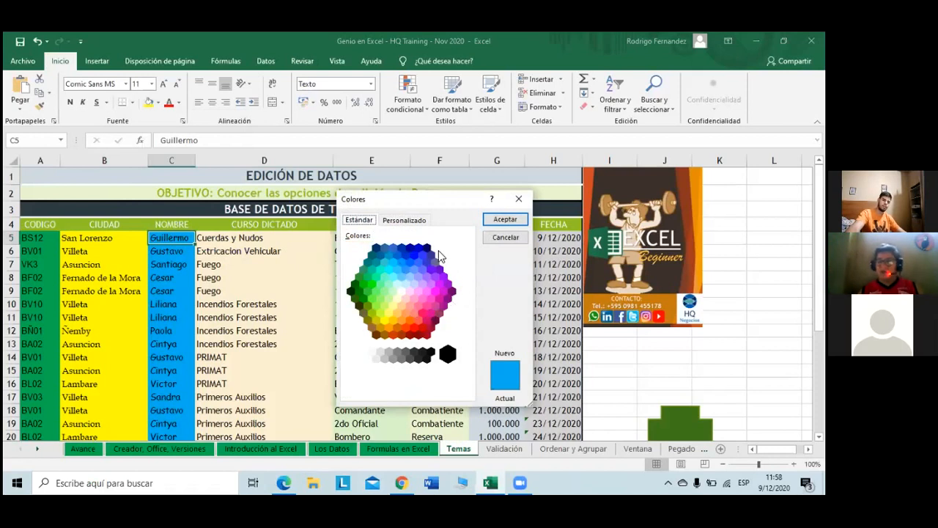
pyautogui.click(411, 223)
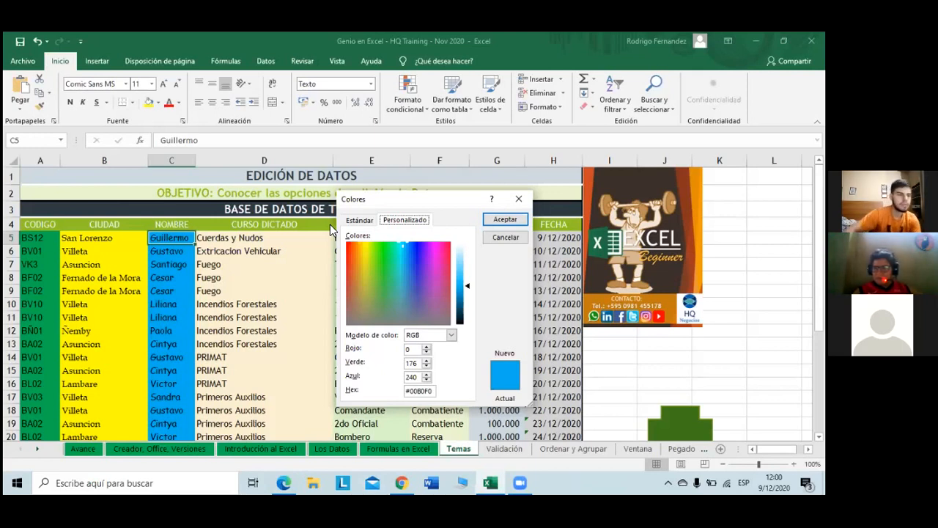
pyautogui.click(379, 266)
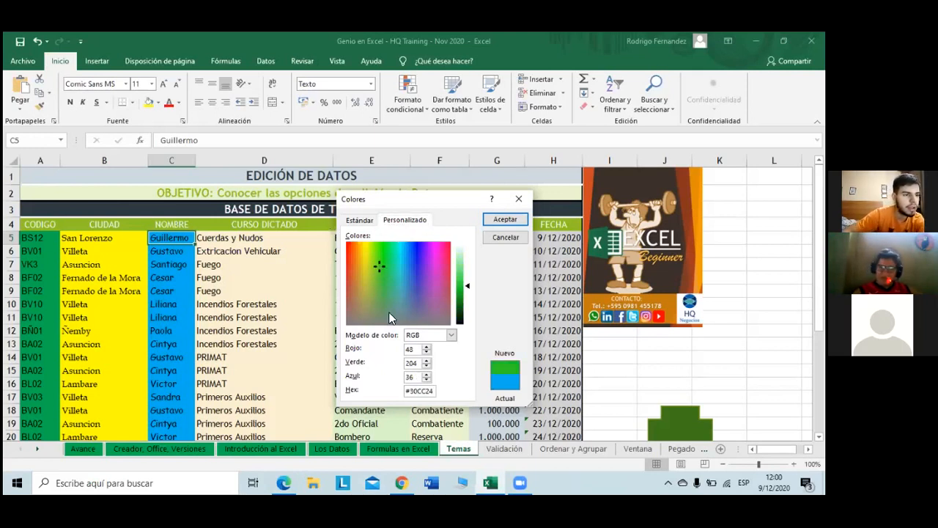
pyautogui.click(510, 219)
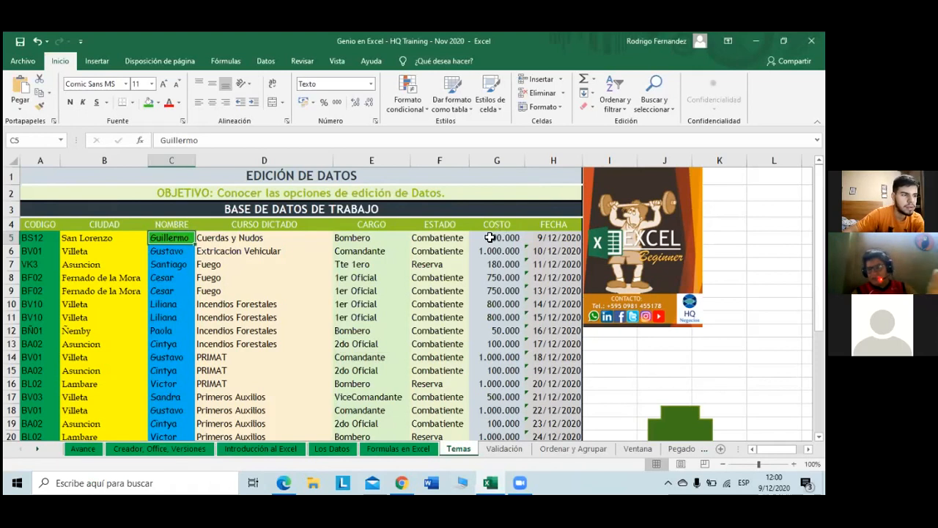
pyautogui.scroll(-1, 454, 306)
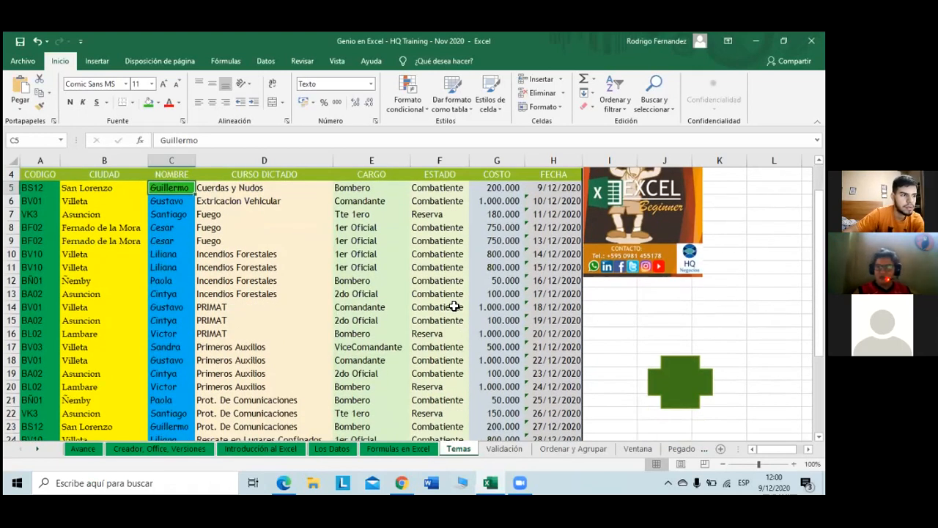
pyautogui.scroll(1, 308, 220)
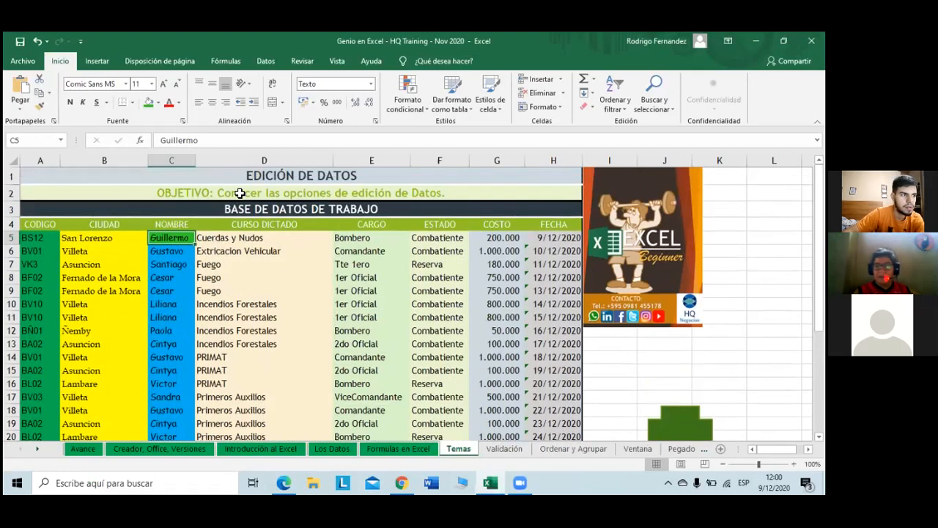
pyautogui.click(158, 103)
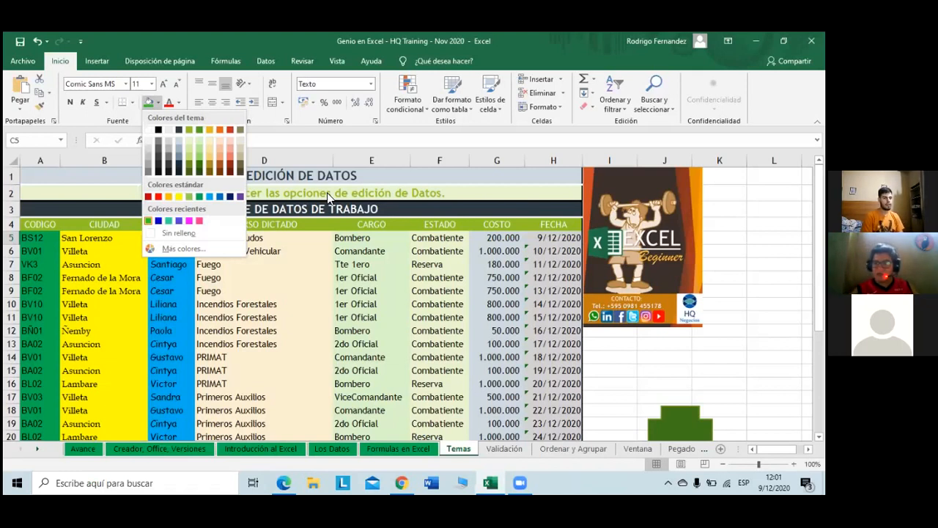
pyautogui.click(409, 455)
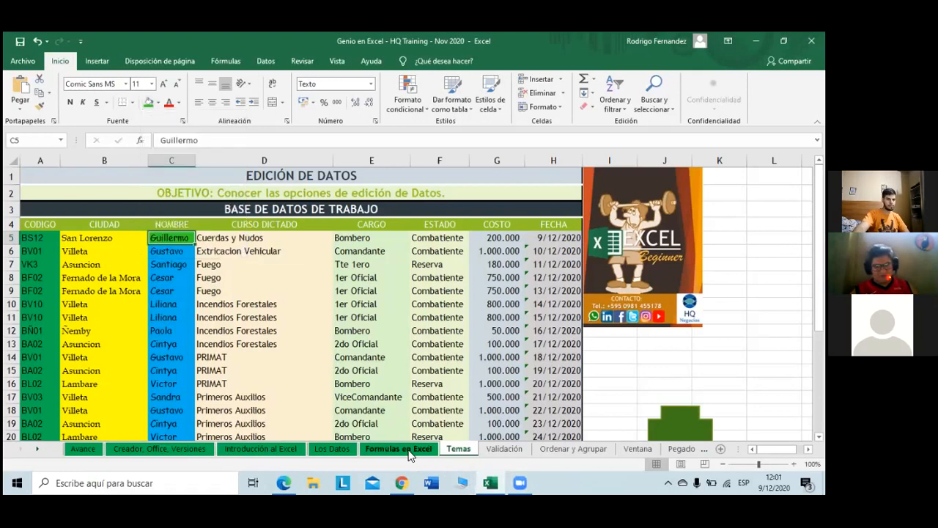
# Step: View the Formulas en Excel sheet, selecting cells C7, B13, G12 and H11
pyautogui.click(409, 456)
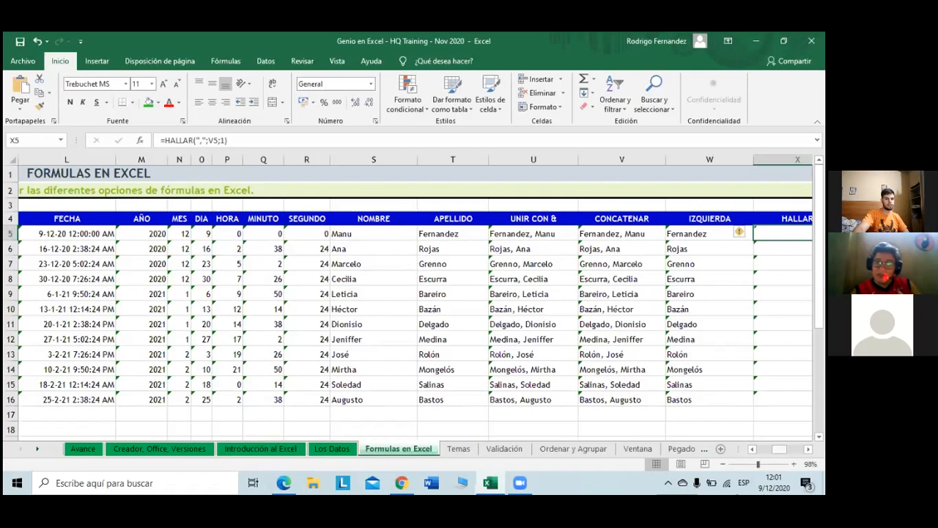
pyautogui.moveTo(779, 449); pyautogui.dragTo(764, 448)
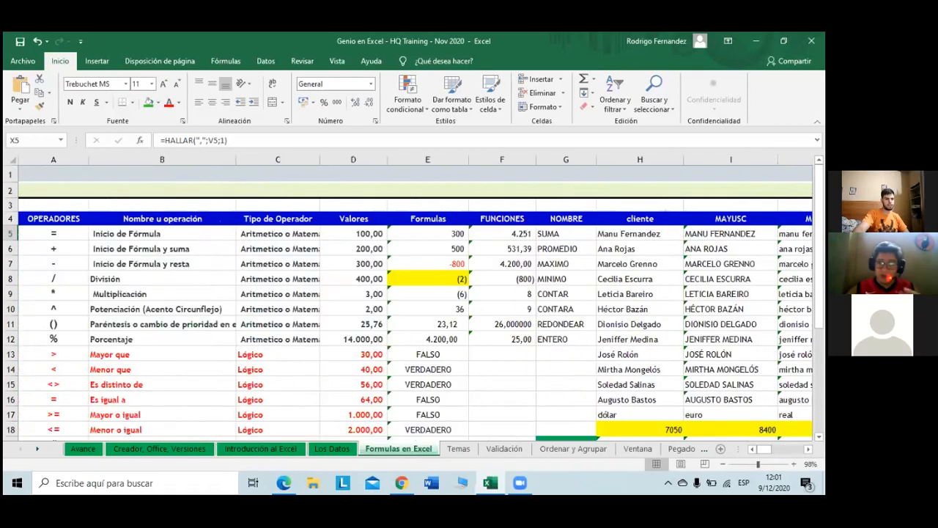
pyautogui.click(266, 263)
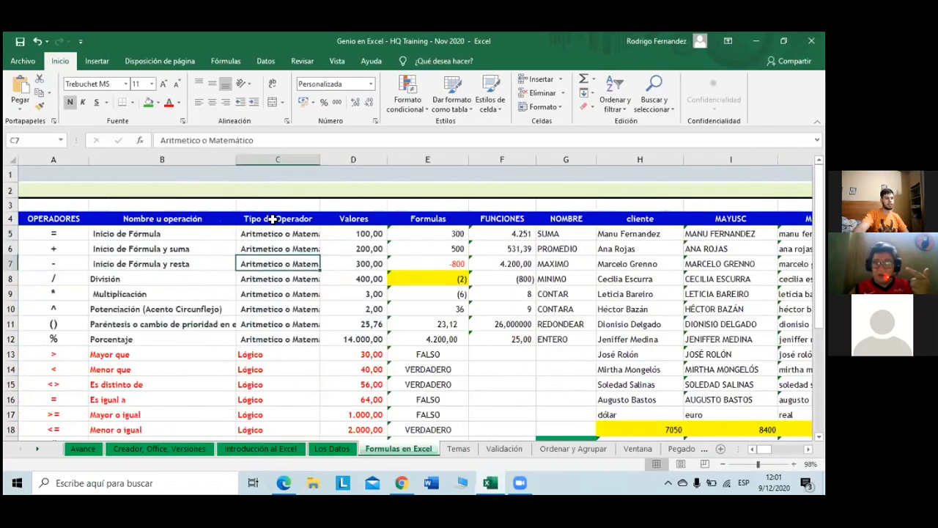
pyautogui.click(134, 354)
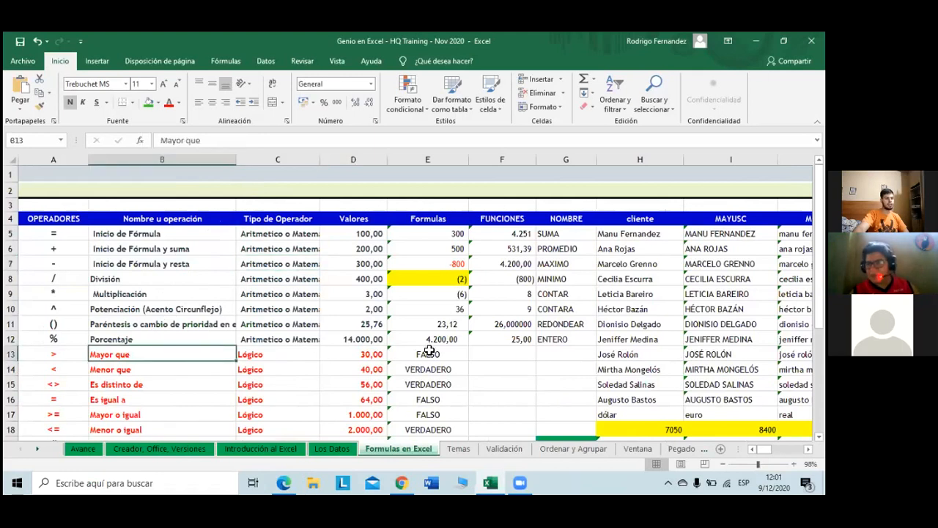
pyautogui.click(547, 339)
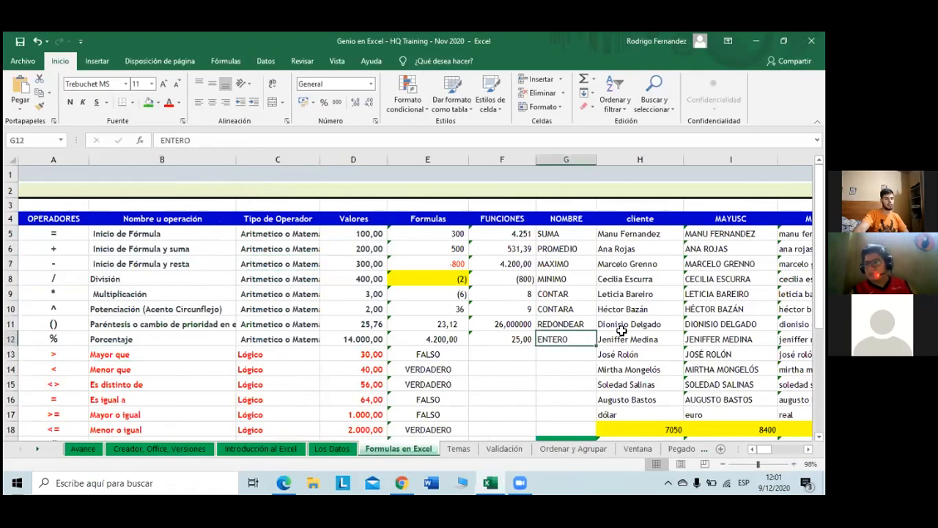
pyautogui.click(621, 325)
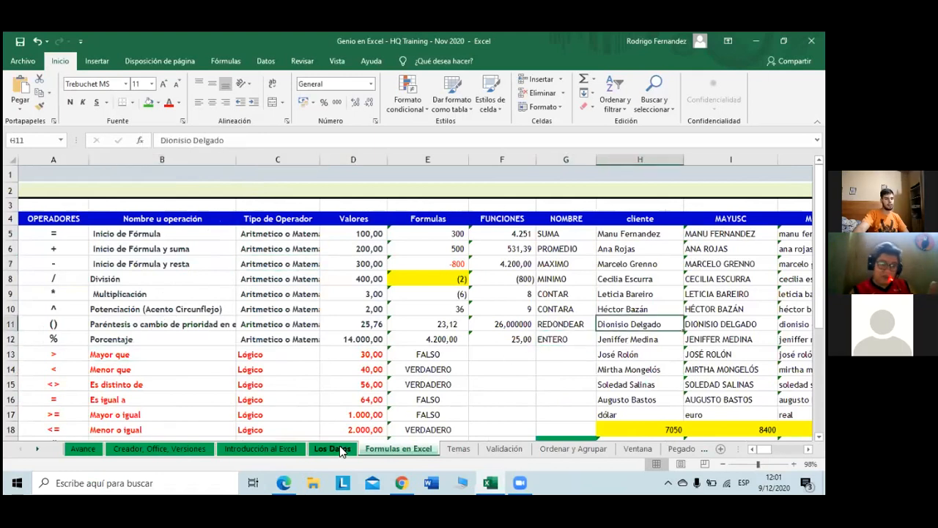
# Step: Browse the Los Datos, Introducción al Excel and Creador, Office, Versiones sheets
pyautogui.click(347, 451)
pyautogui.scroll(5, 535, 407)
pyautogui.scroll(5, 536, 406)
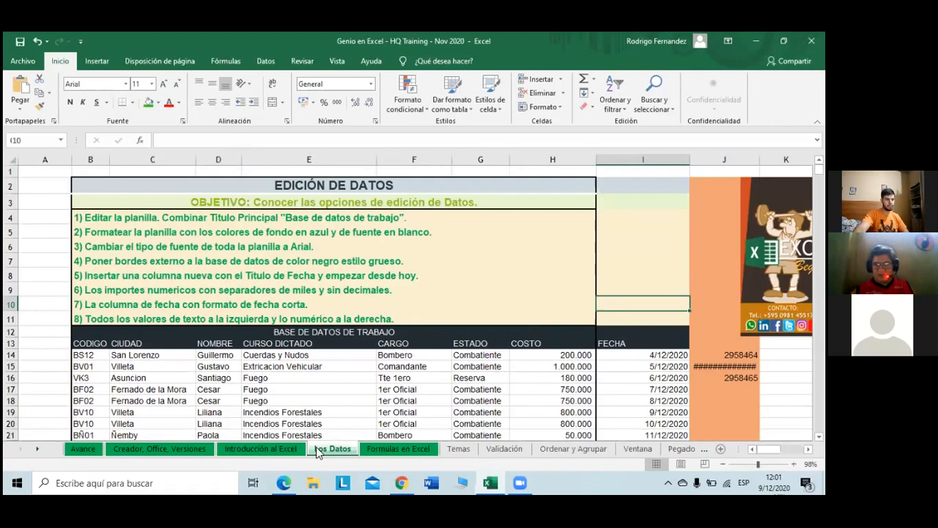
pyautogui.click(276, 449)
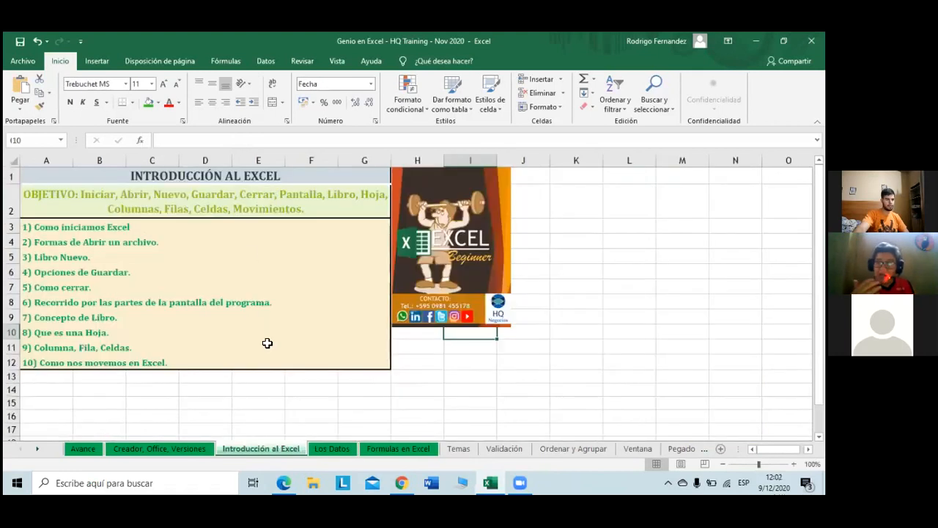
pyautogui.click(192, 450)
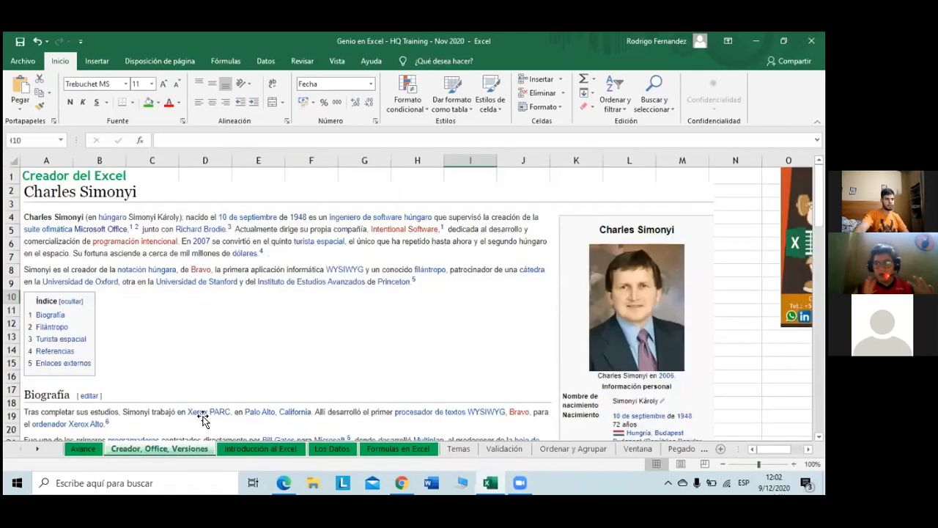
# Step: Inspect the Avance sheet's header, student details and class topics, then return to Temas
pyautogui.click(100, 449)
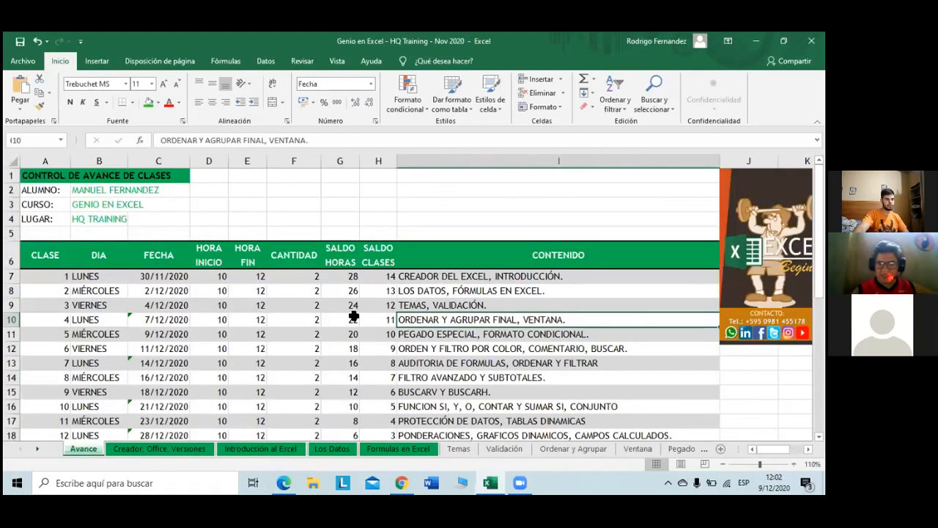
pyautogui.click(426, 252)
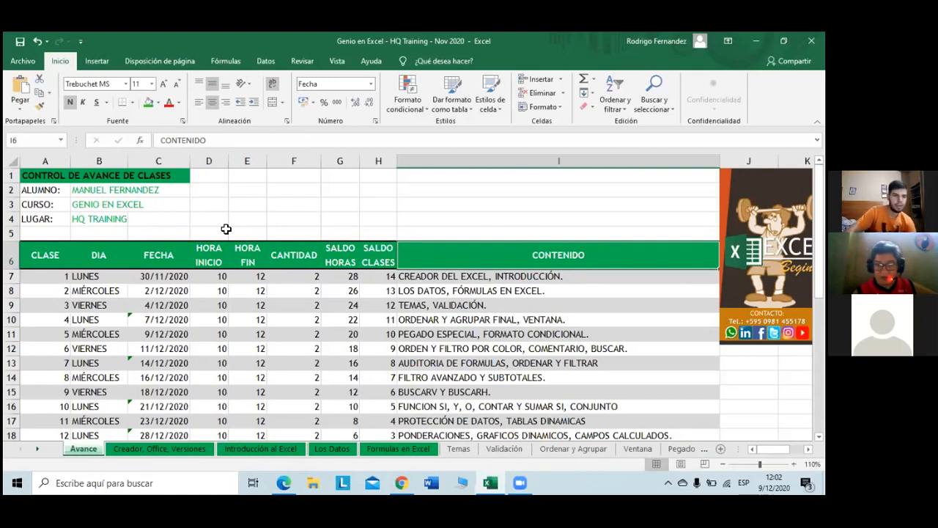
pyautogui.click(126, 190)
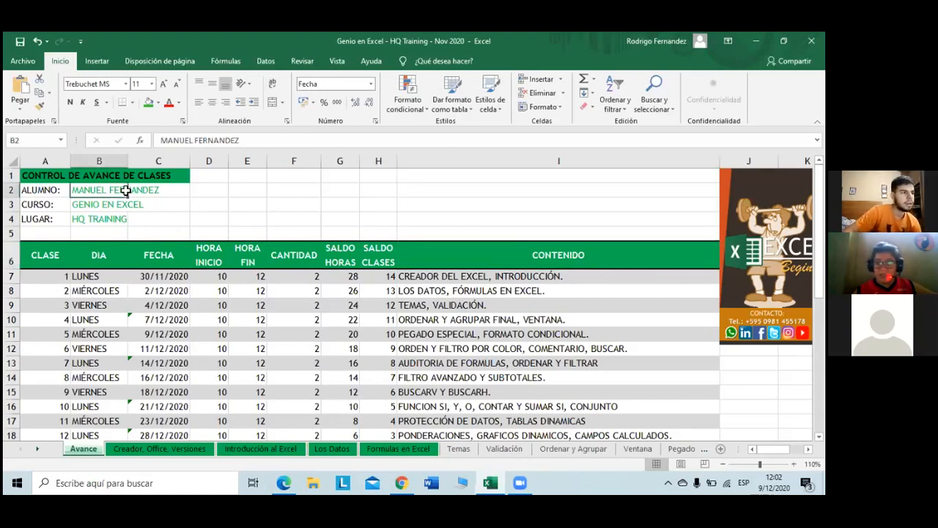
pyautogui.click(117, 205)
pyautogui.click(101, 216)
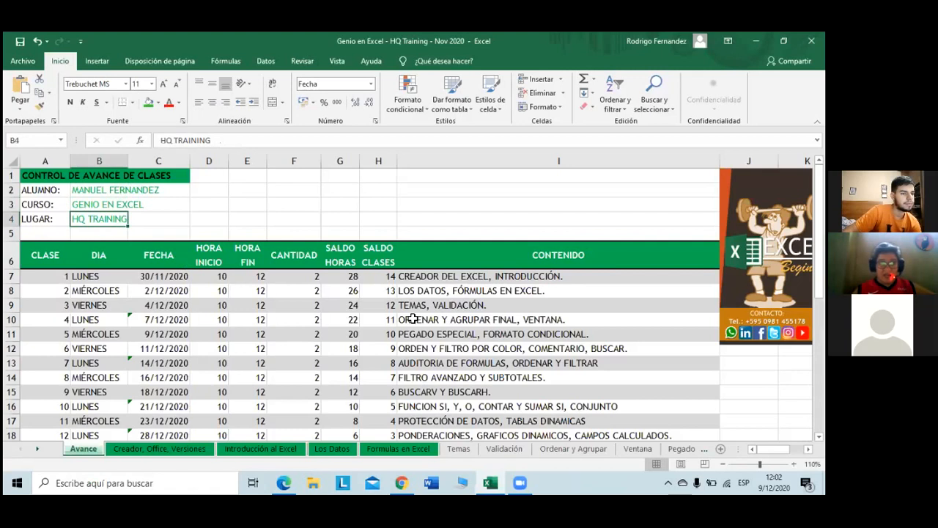
pyautogui.click(416, 334)
pyautogui.click(435, 287)
pyautogui.click(435, 278)
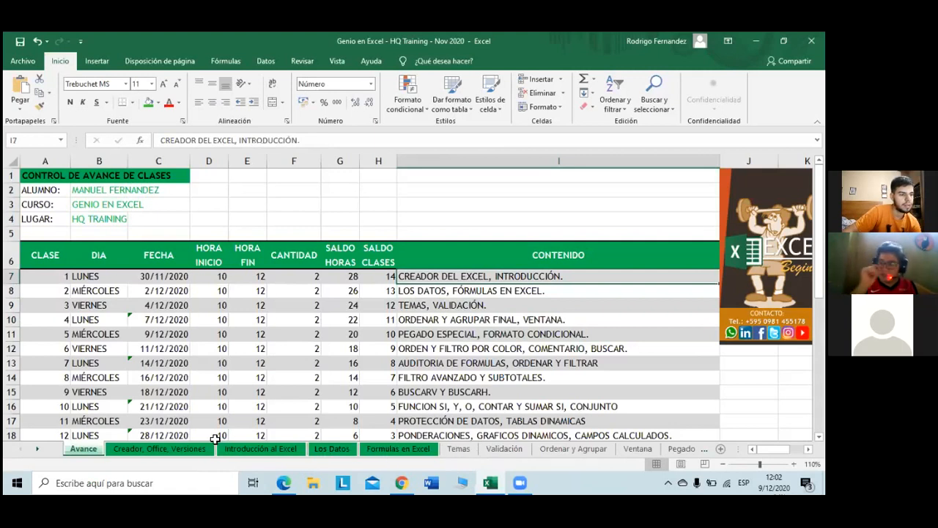
pyautogui.click(458, 450)
# Step: On Disposición de página, check the Fuentes list, then choose Office from the Temas gallery
pyautogui.click(159, 61)
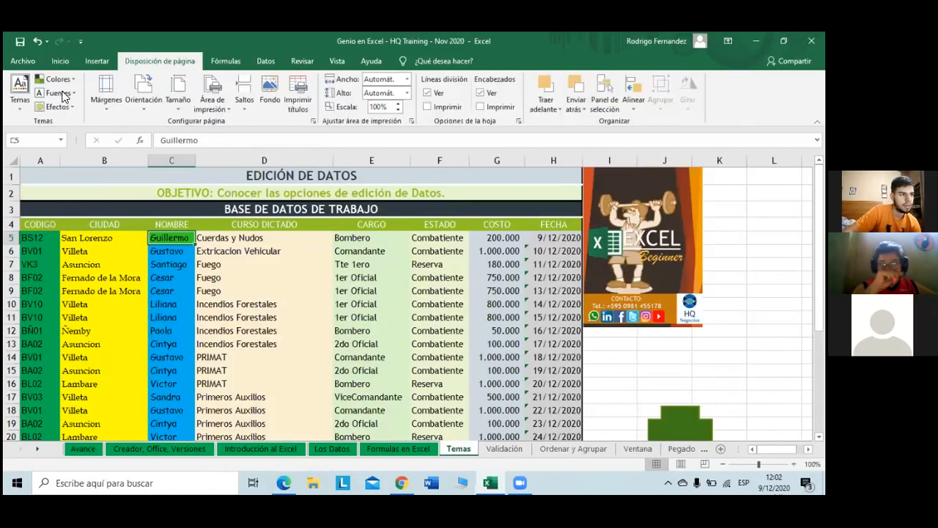
pyautogui.click(58, 93)
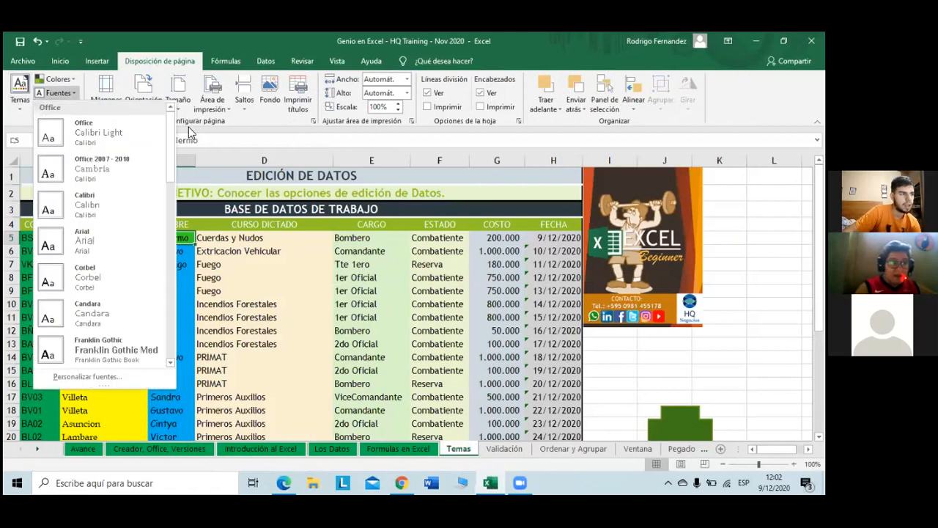
pyautogui.click(247, 163)
pyautogui.click(10, 92)
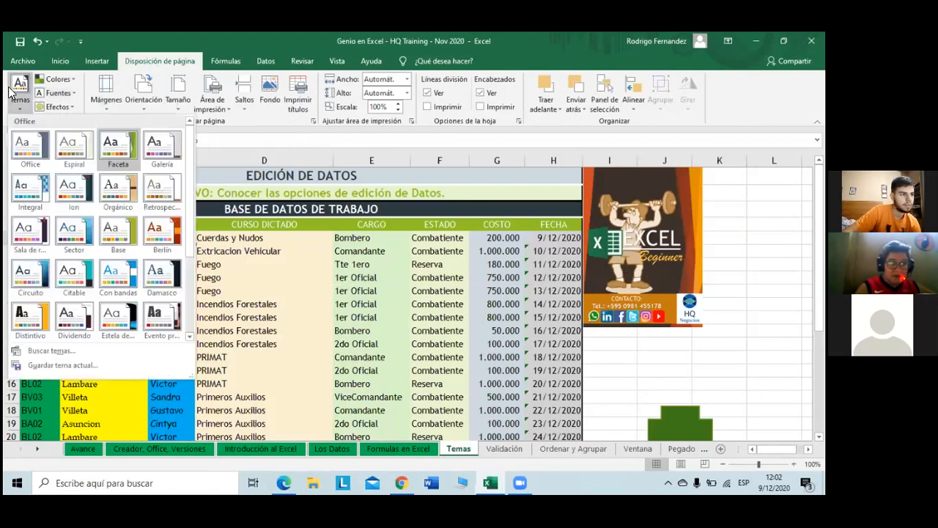
pyautogui.click(33, 154)
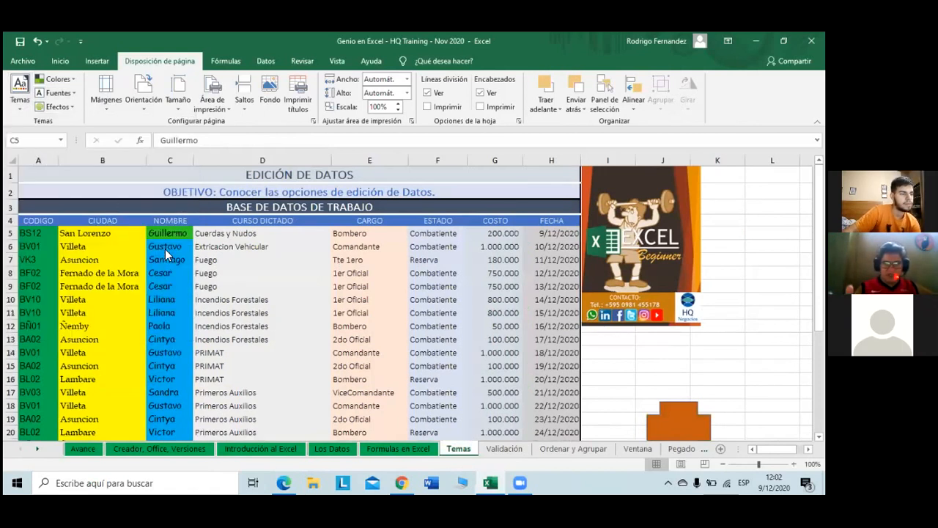